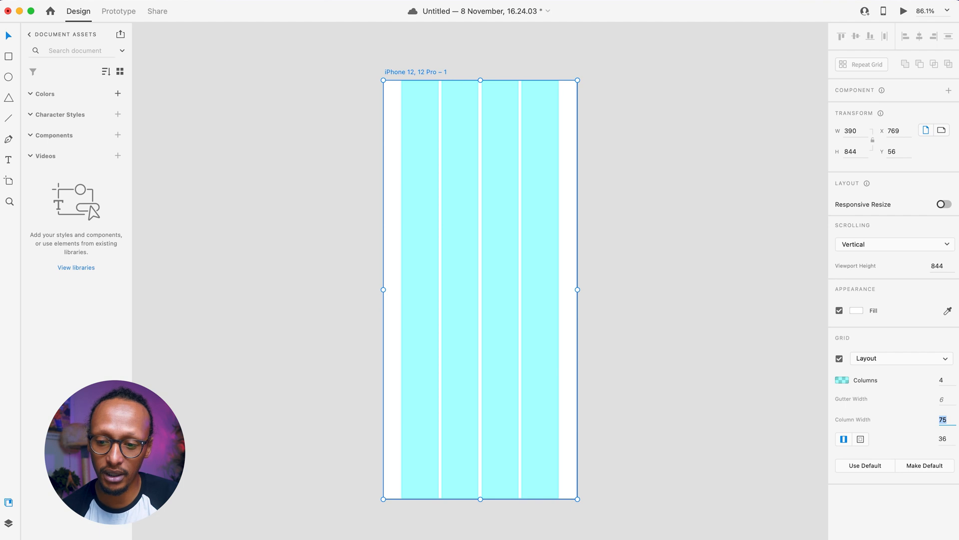
- Link the layout grid margins and set the shared margin to 23 px
click(947, 439)
key(Down)
key(Down)
key(Down)
key(Down)
key(Down)
key(Down)
key(Down)
key(Down)
key(Down)
key(Down)
key(Down)
key(Down)
key(Down)
key(Down)
key(Down)
key(Down)
key(Down)
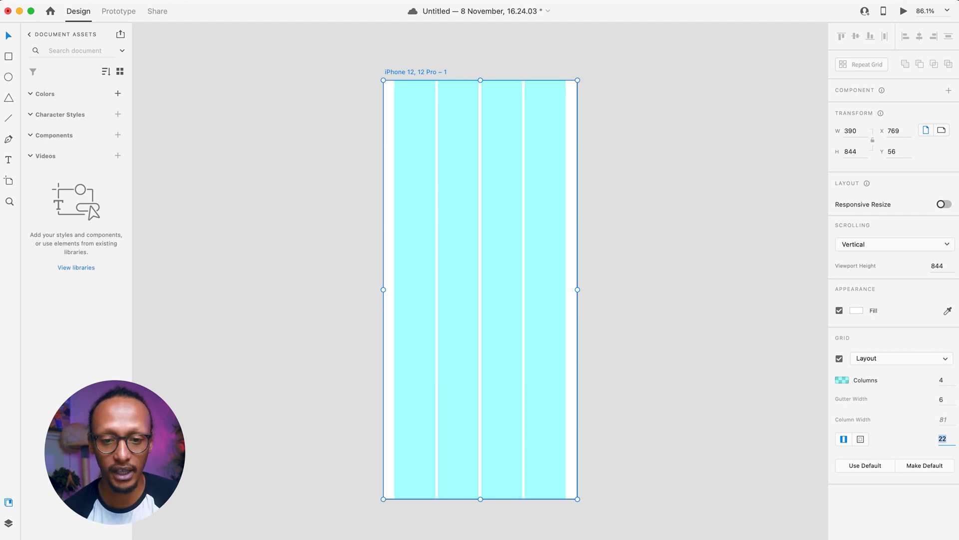
key(Up)
key(Up)
key(Up)
key(Up)
key(Up)
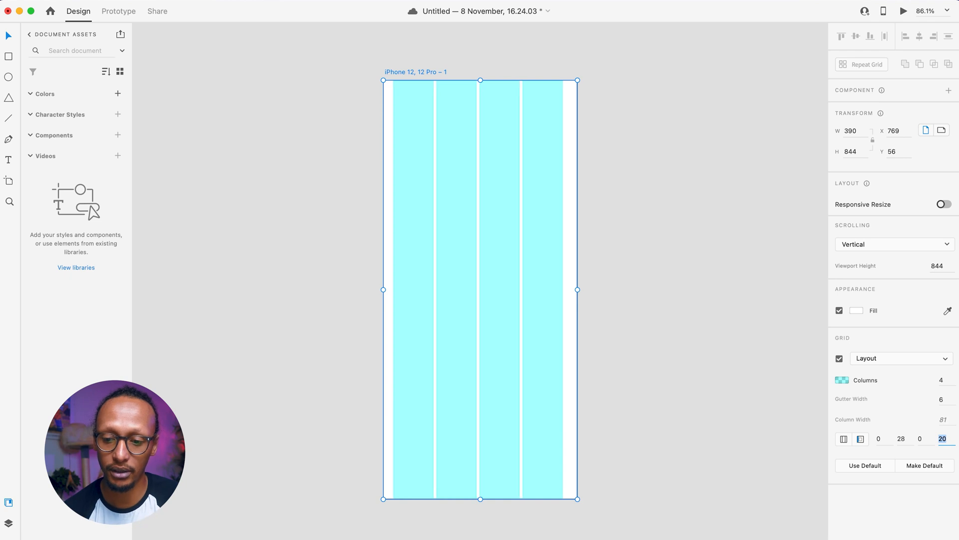
key(Down)
key(Down)
key(Down)
key(Down)
key(Down)
key(Down)
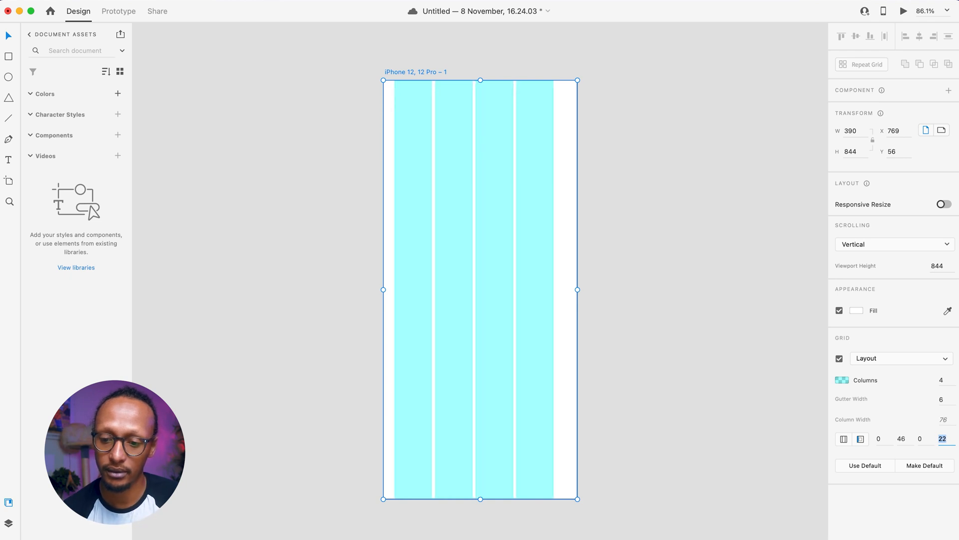
key(Up)
key(Up)
key(Return)
click(844, 439)
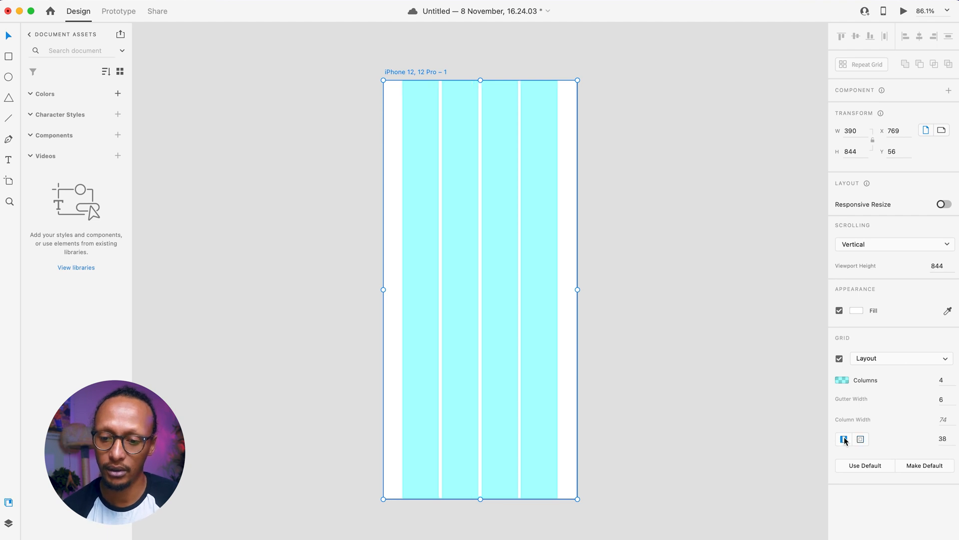
click(949, 439)
key(Down)
key(Down)
key(Down)
key(Down)
key(Down)
key(Down)
key(Down)
key(Down)
key(Down)
key(Down)
key(Down)
key(Down)
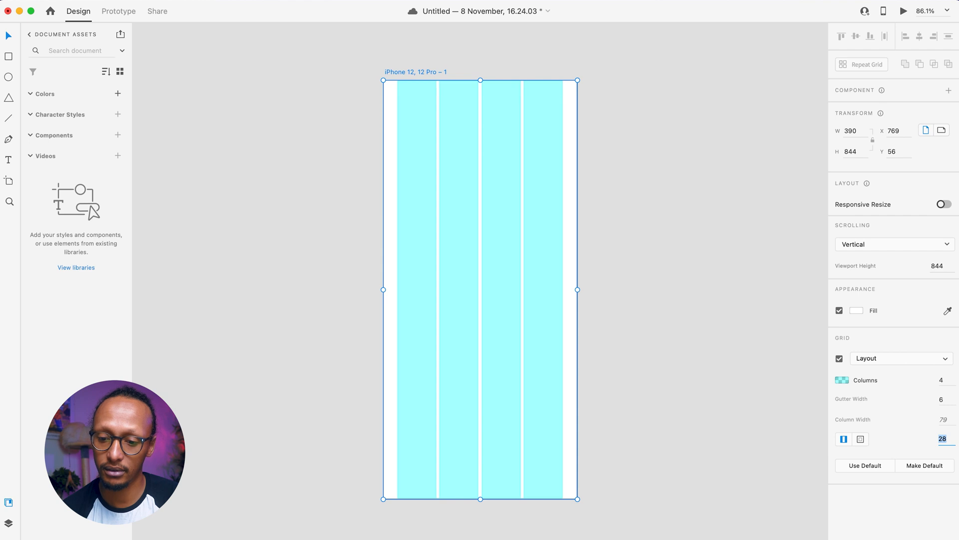
key(Down)
key(Down)
key(Down)
key(Down)
- Set the grid gutter width to 12, then deselect the artboard and zoom in
key(Down)
key(Down)
click(942, 399)
key(Up)
key(Up)
key(Up)
key(Up)
key(Up)
key(Up)
key(Up)
key(Down)
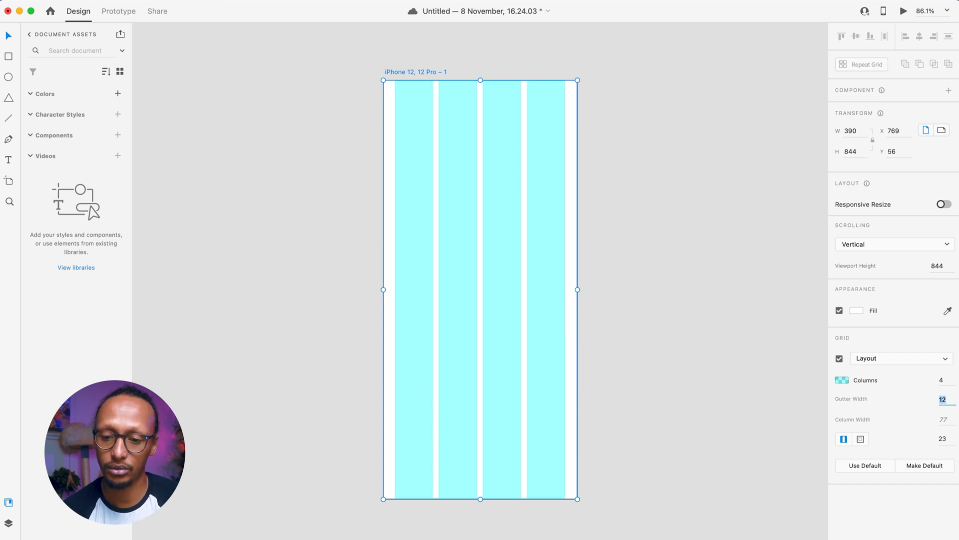
click(663, 356)
scroll(446, 212, up, 5)
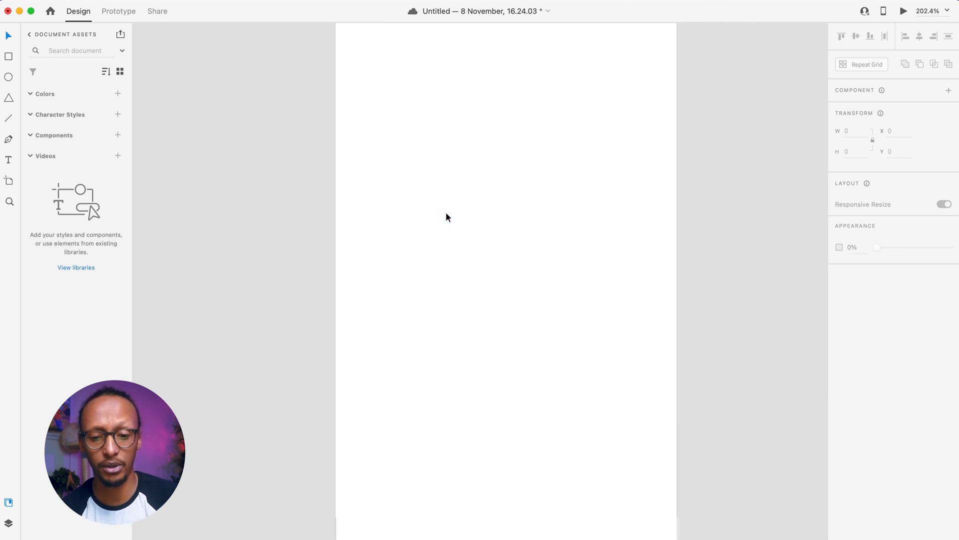
scroll(445, 212, up, 3)
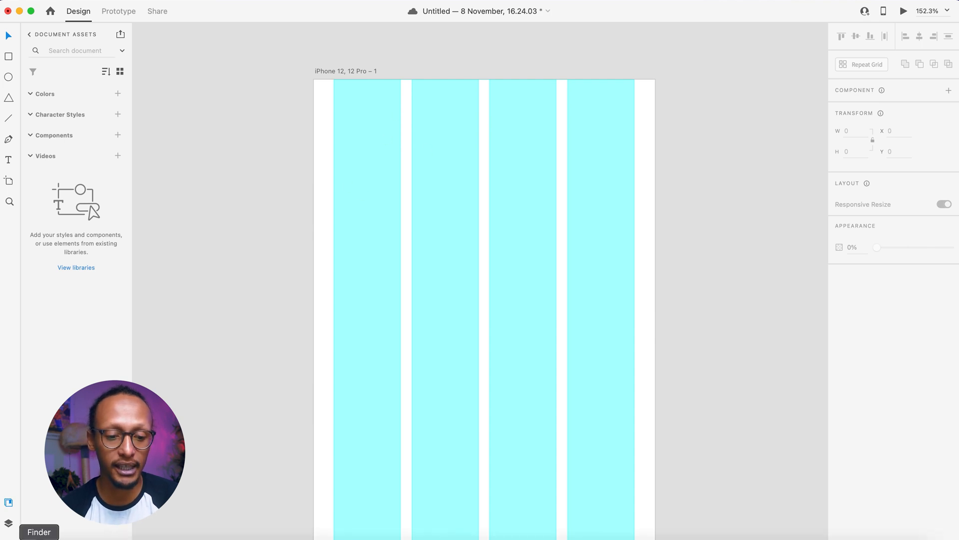
- Bring up the Arcane site in Chrome and drag its League of Legends logo into XD
click(39, 539)
click(251, 336)
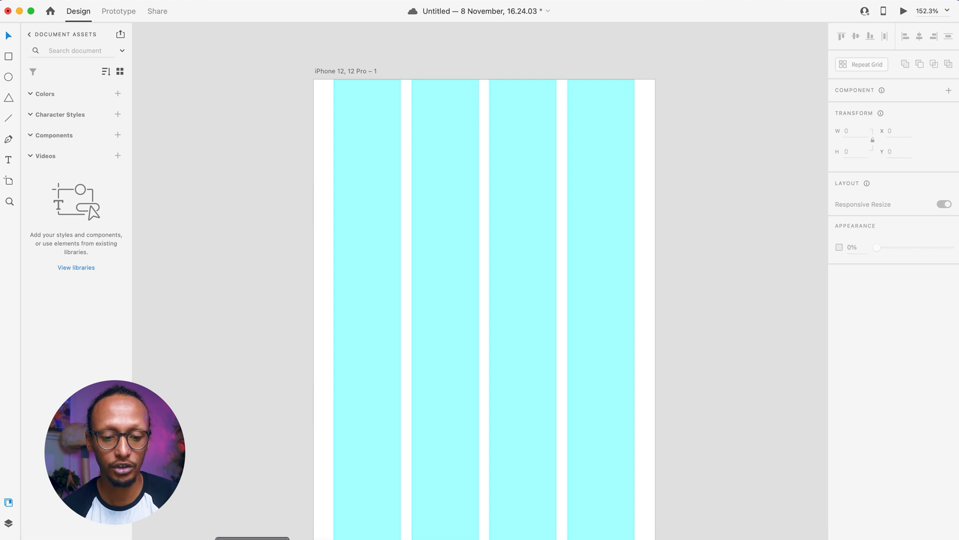
click(252, 535)
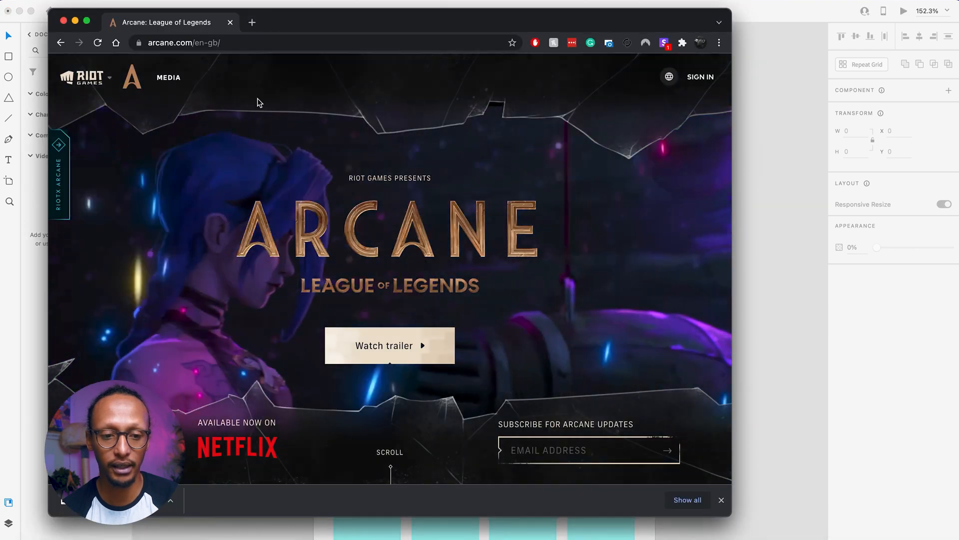
scroll(338, 317, down, 5)
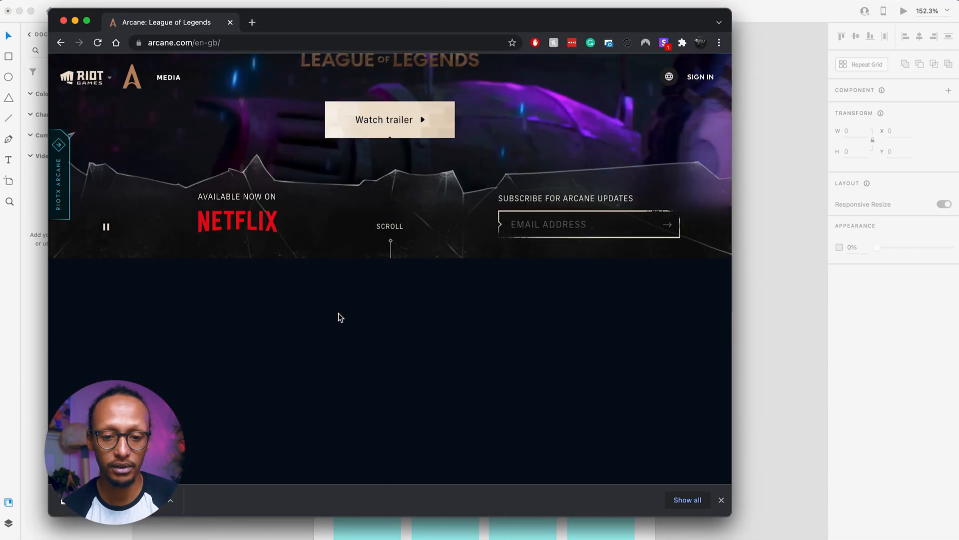
scroll(338, 317, up, 5)
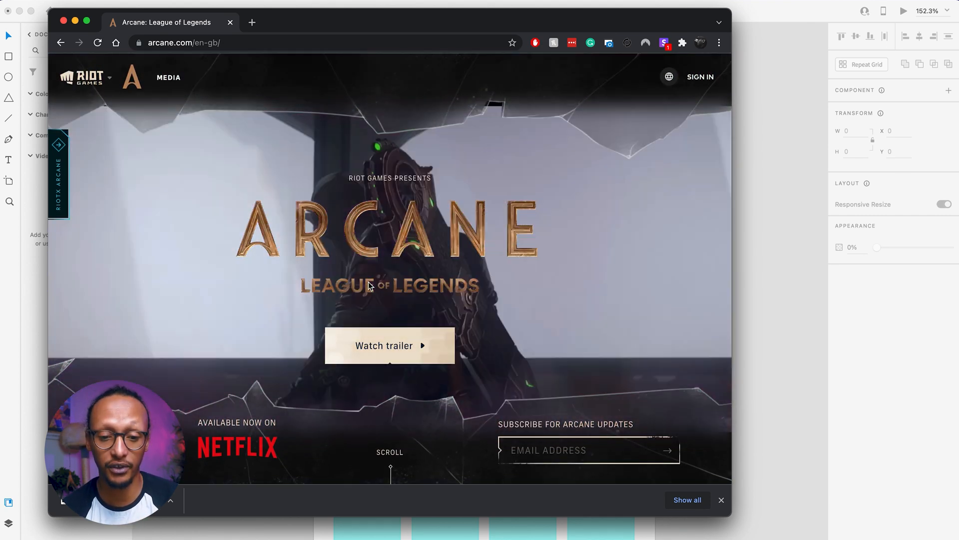
drag(369, 285, 809, 214)
- Scale the logo down to 262×23 and place it at x 28, y 47 on the artboard
click(766, 192)
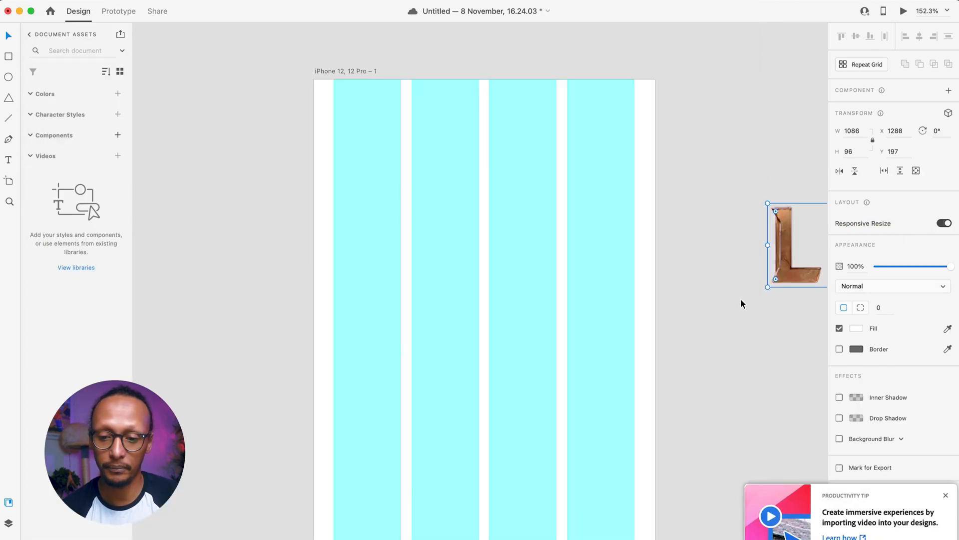
drag(787, 277, 273, 264)
drag(247, 193, 748, 248)
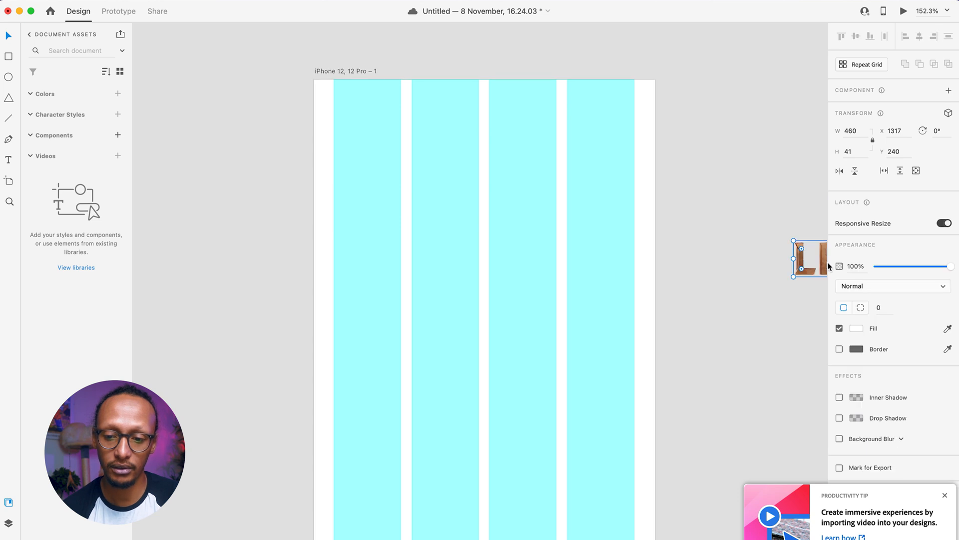
drag(813, 275, 319, 196)
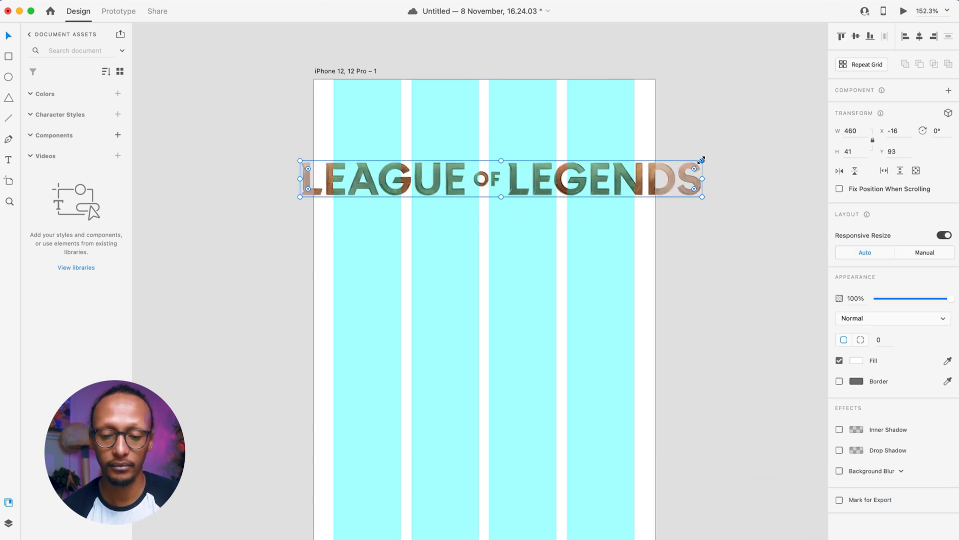
drag(702, 160, 564, 167)
drag(461, 186, 515, 133)
key(alt)
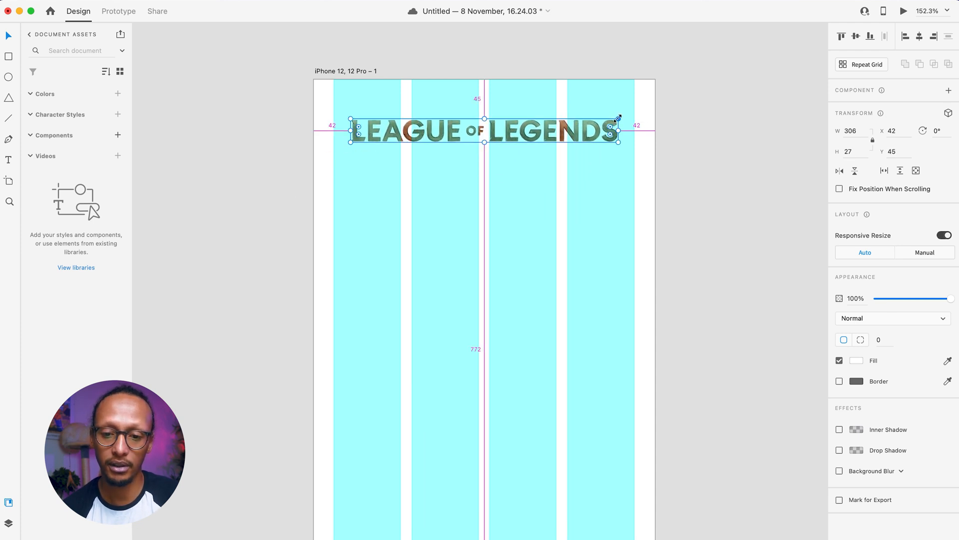
drag(614, 118, 536, 134)
click(232, 178)
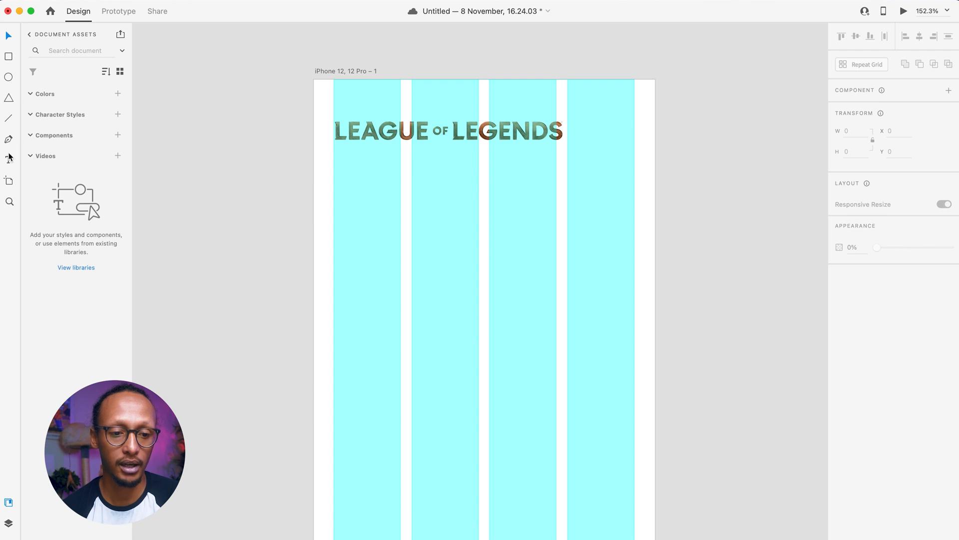
- Open the plugin marketplace from the Plugins panel and search for 'ico'
click(8, 539)
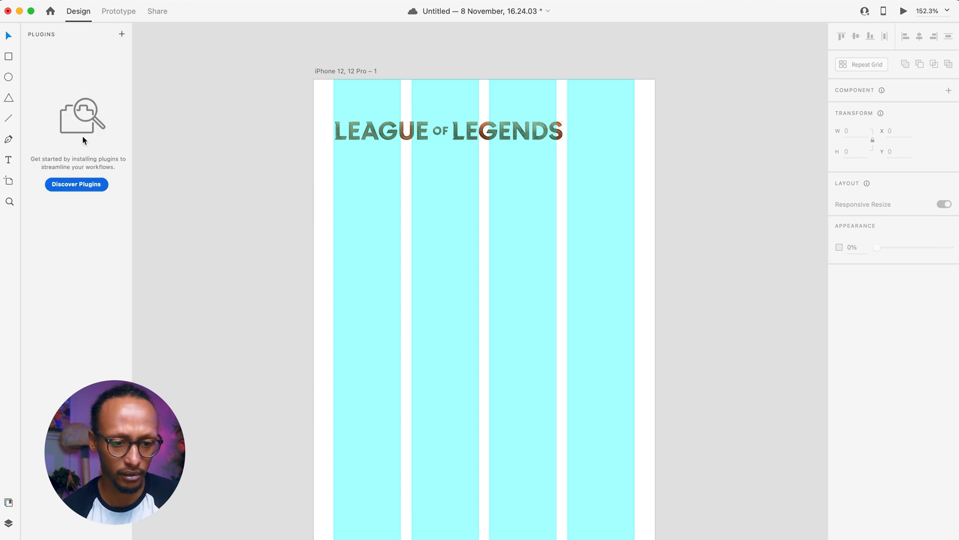
click(122, 34)
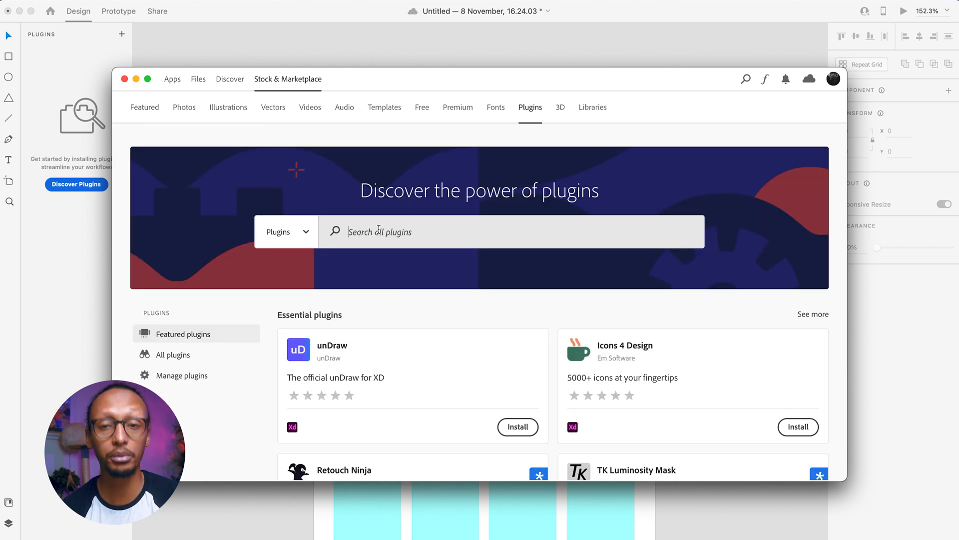
click(378, 229)
text(icons)
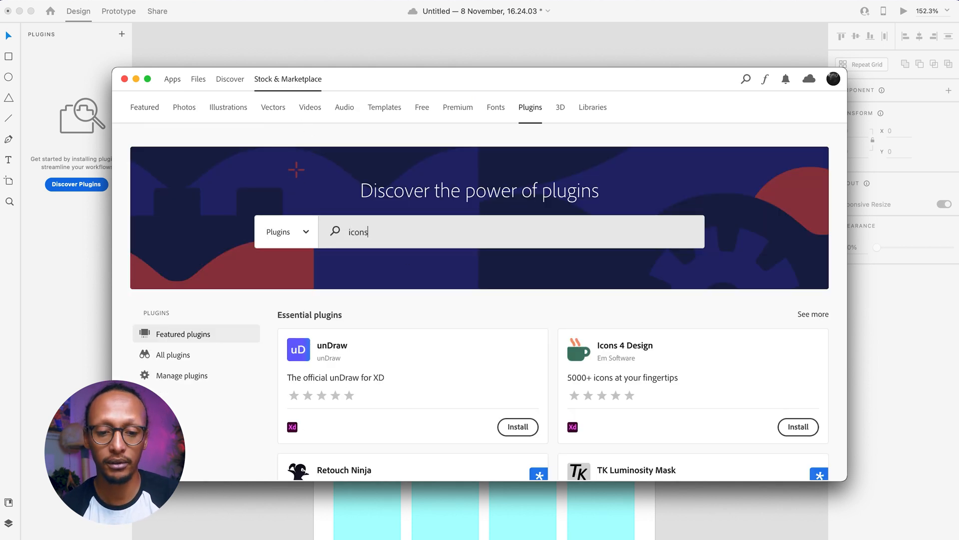
key(Return)
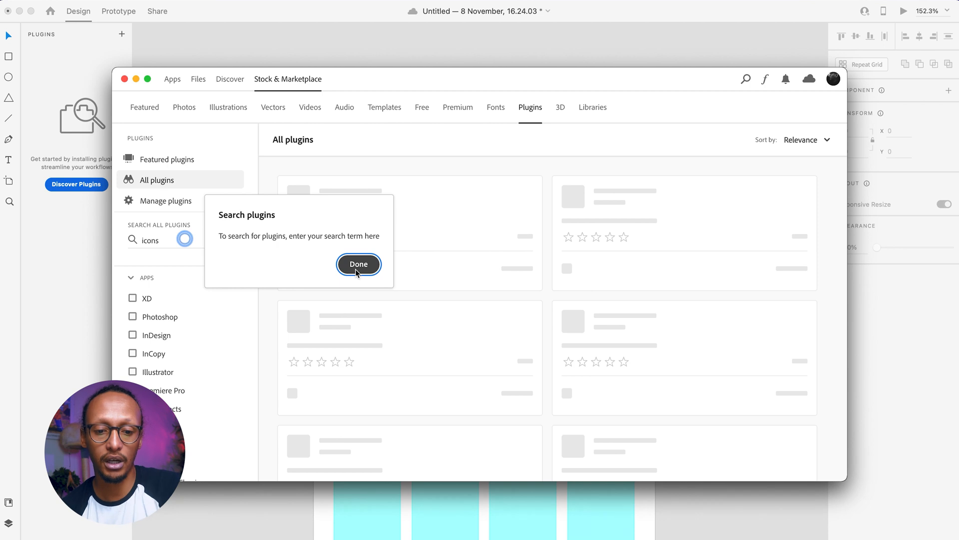
click(357, 264)
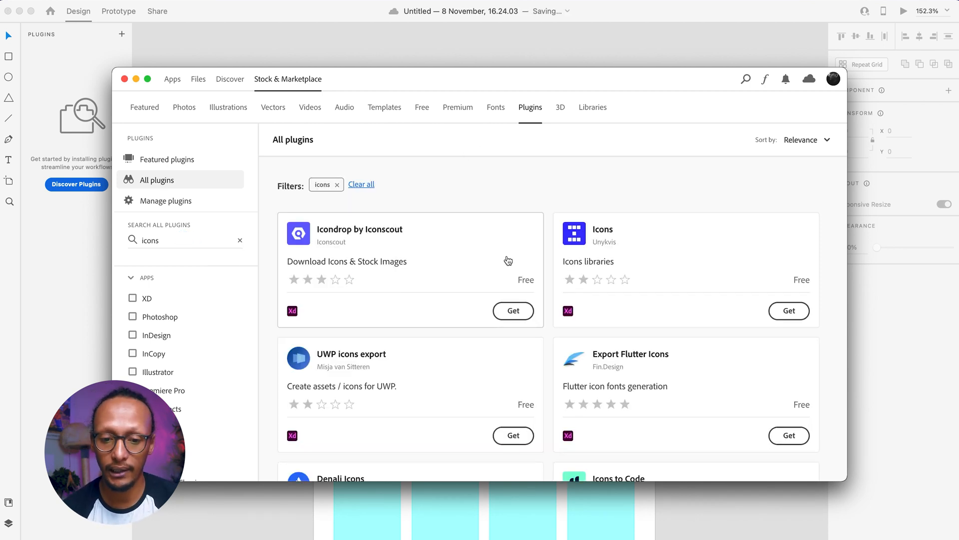
scroll(508, 260, down, 8)
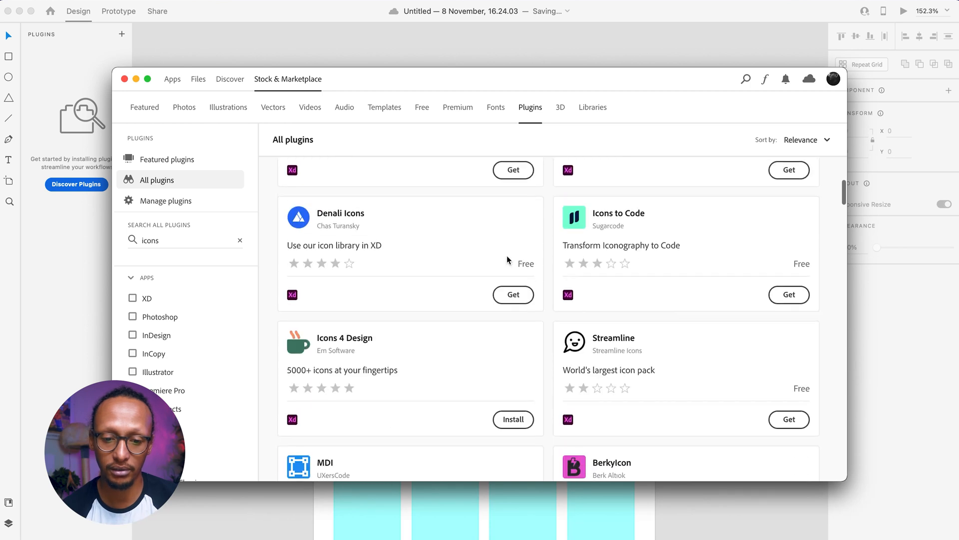
- Install the Icons 4 Design plugin, authorising with the administrator password, and close the marketplace
click(503, 376)
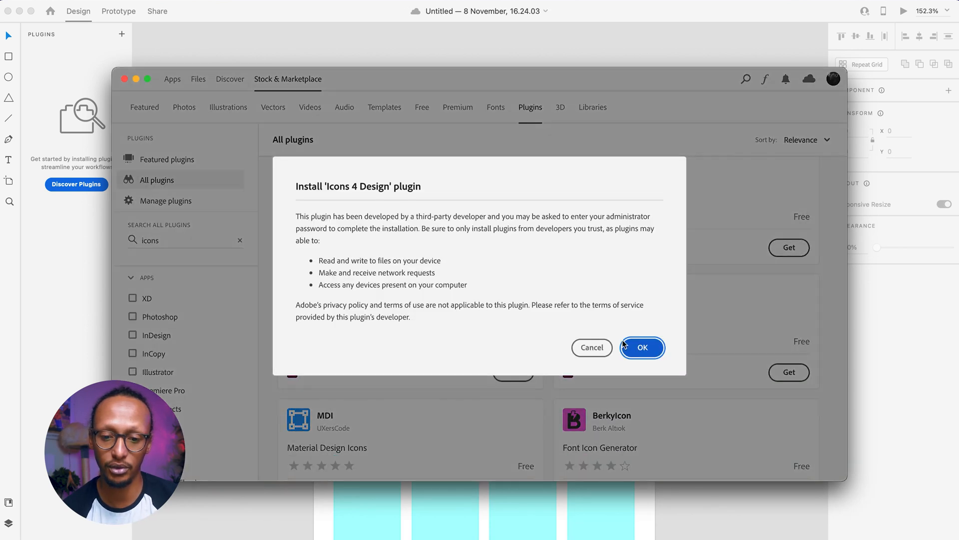
click(625, 344)
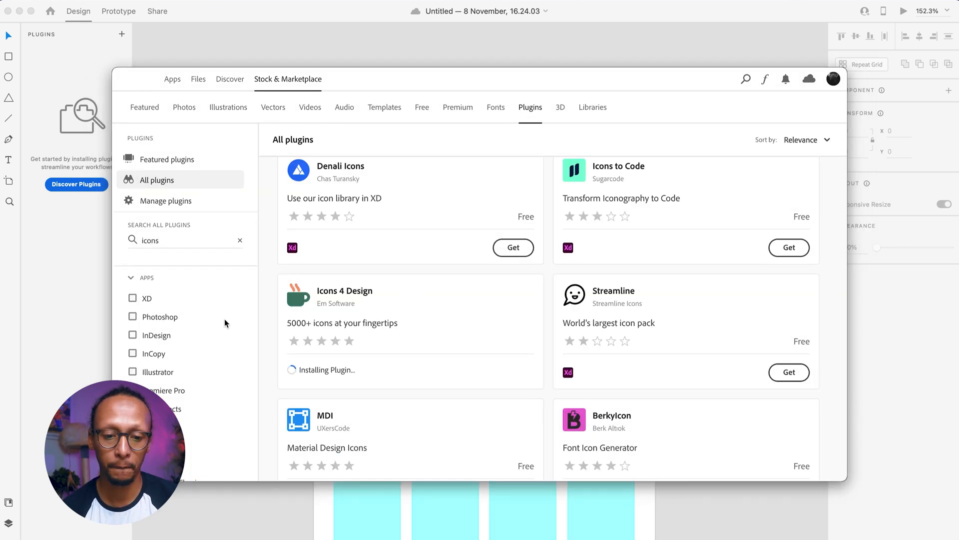
text(*****)
key(Return)
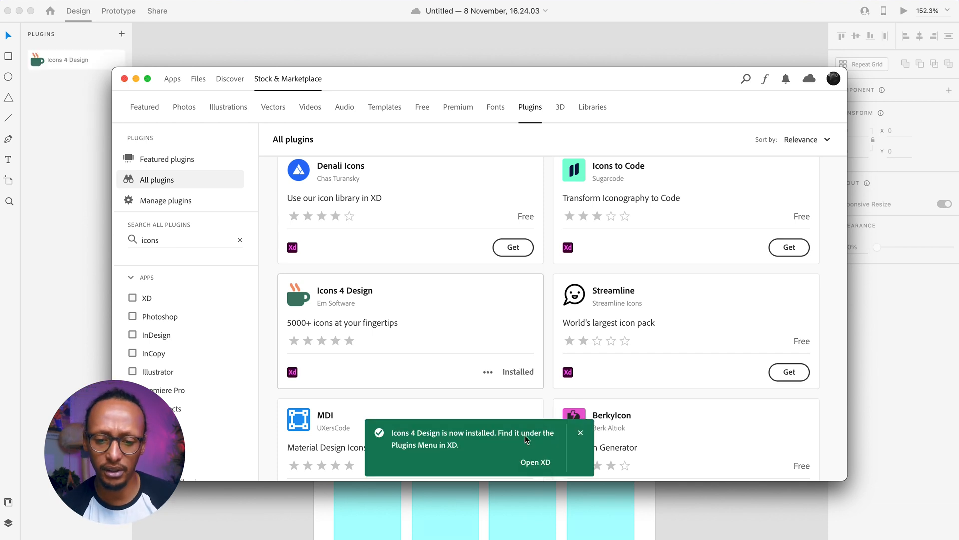
click(124, 79)
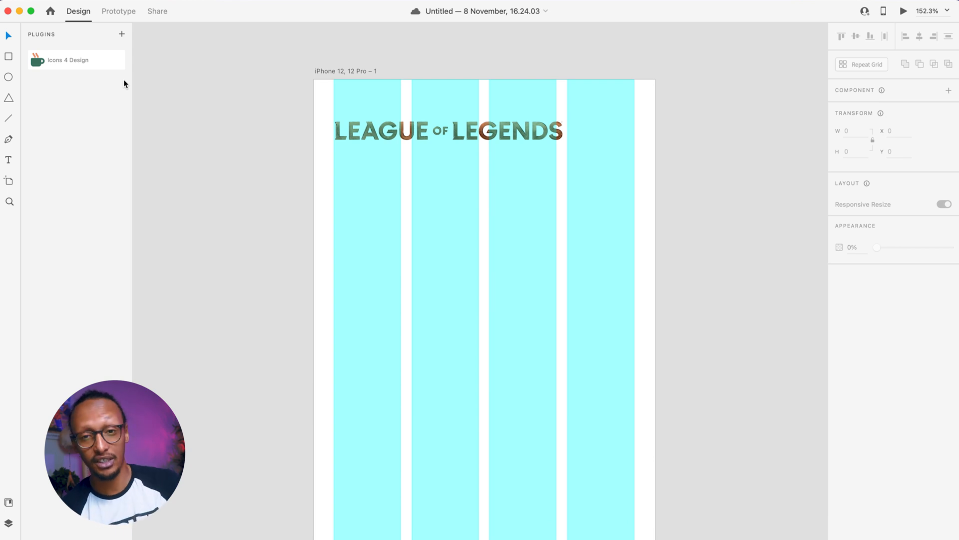
- Insert the outlined Feather bell icon from Icons 4 Design via a 'bell' search
click(73, 60)
click(71, 94)
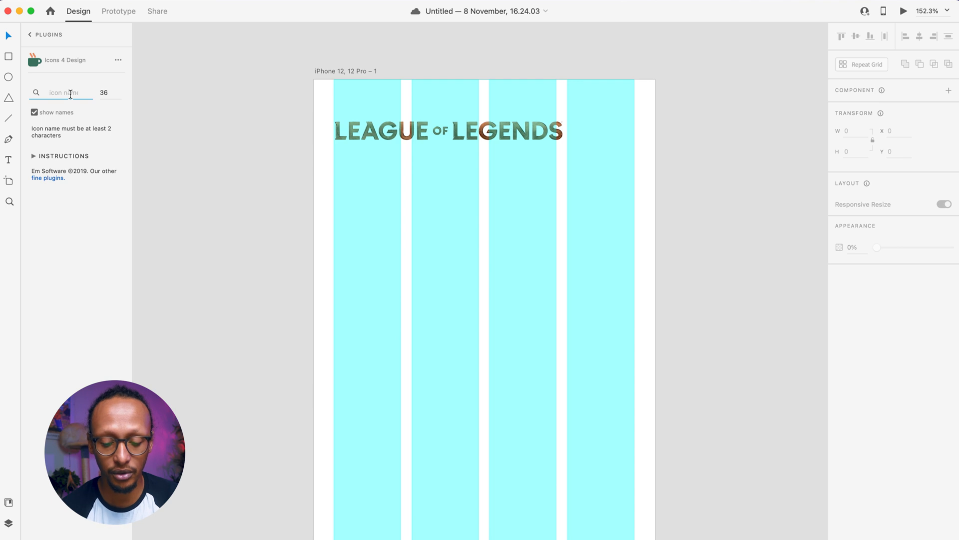
text(bell)
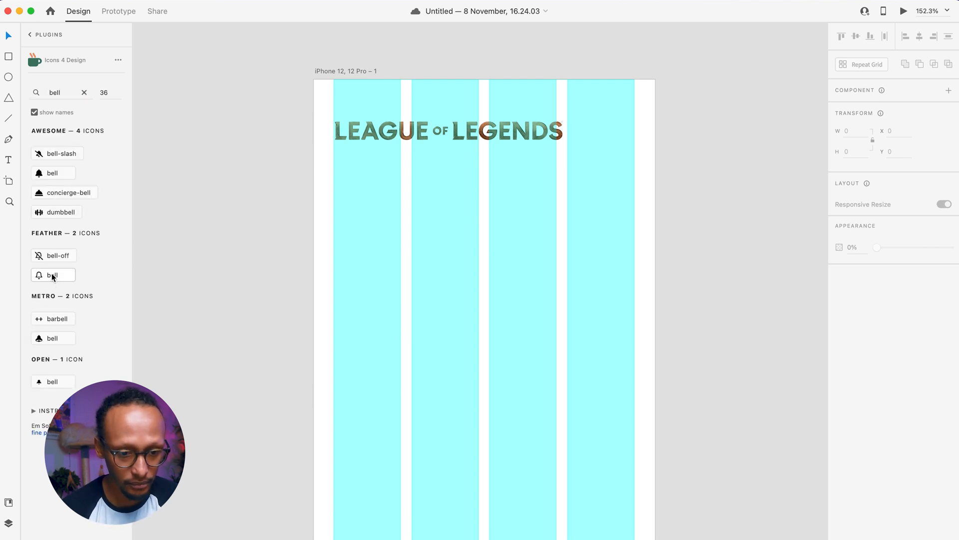
click(60, 275)
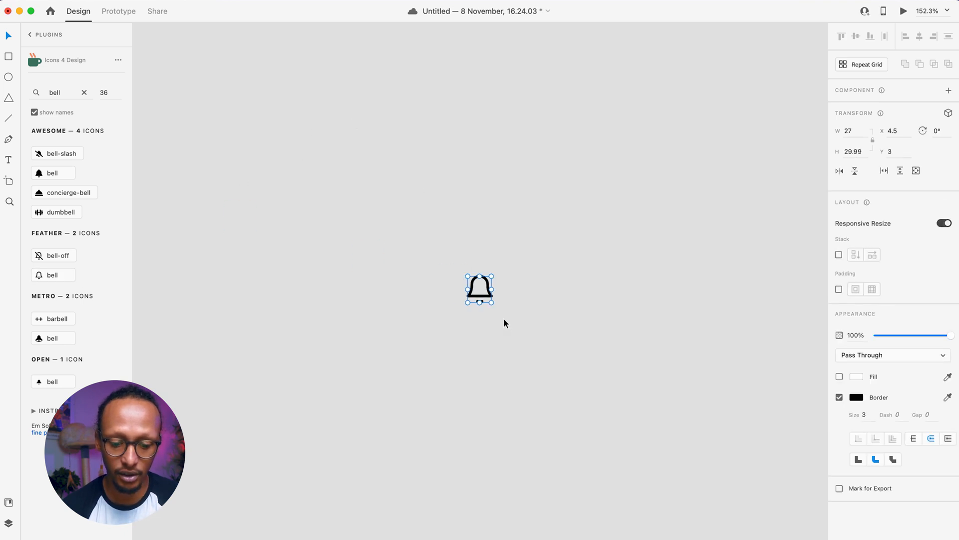
key(Delete)
scroll(504, 319, down, 10)
scroll(503, 319, right, 5)
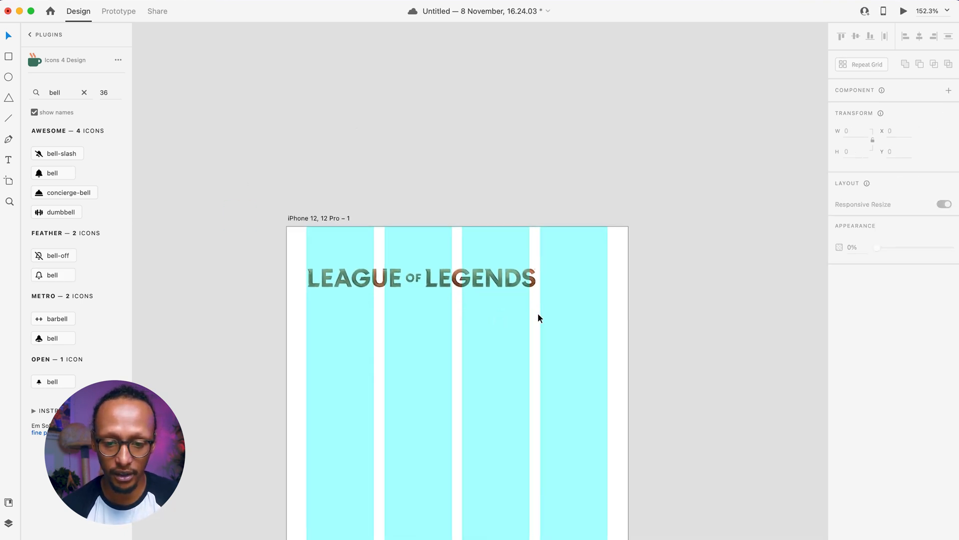
key(super+z)
- Set the bell's border size to 2 and move it right beside the logo
drag(463, 396, 593, 268)
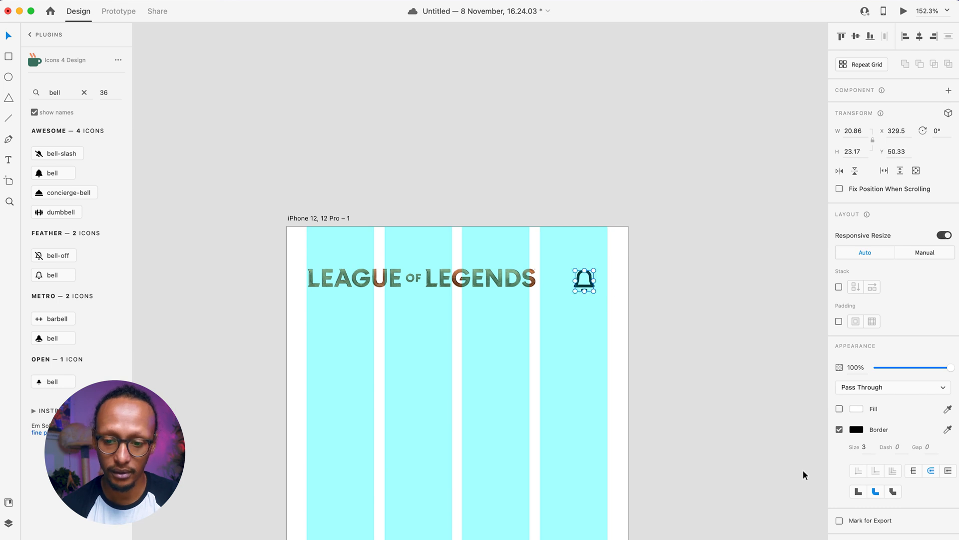
click(869, 448)
text(2)
key(Return)
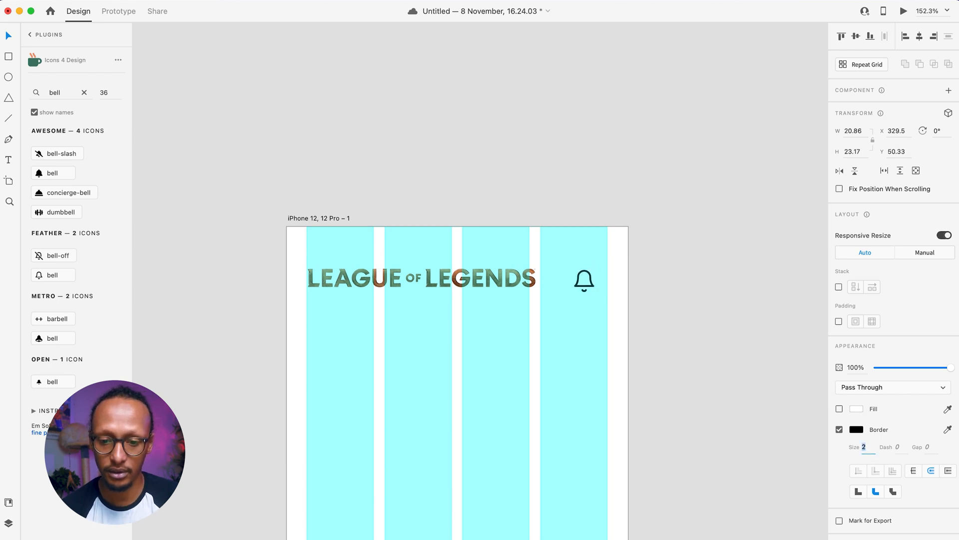
click(584, 280)
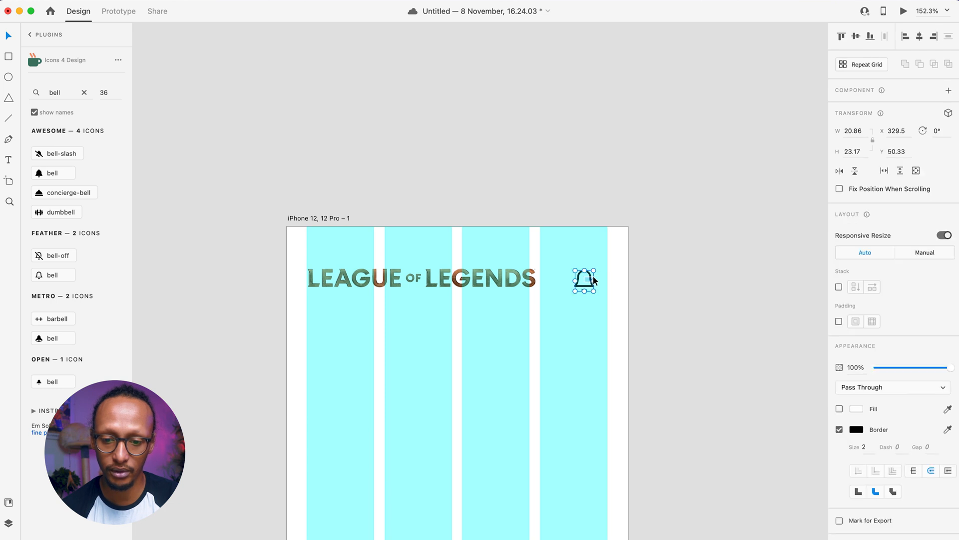
key(Escape)
click(591, 278)
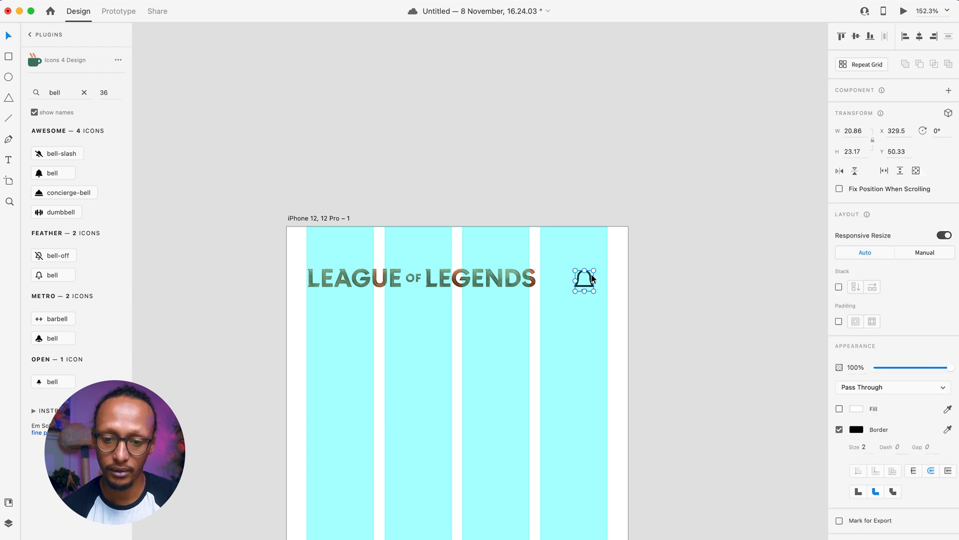
drag(590, 279, 600, 277)
- Draw a borderless pink #FF8686 circle and place it on the bell's top-right corner
scroll(584, 266, up, 10)
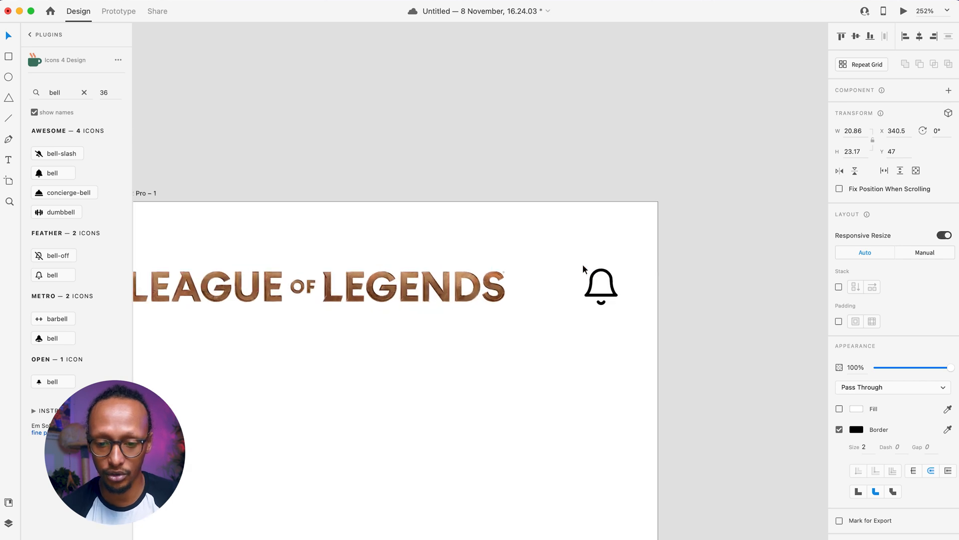
scroll(725, 348, right, 3)
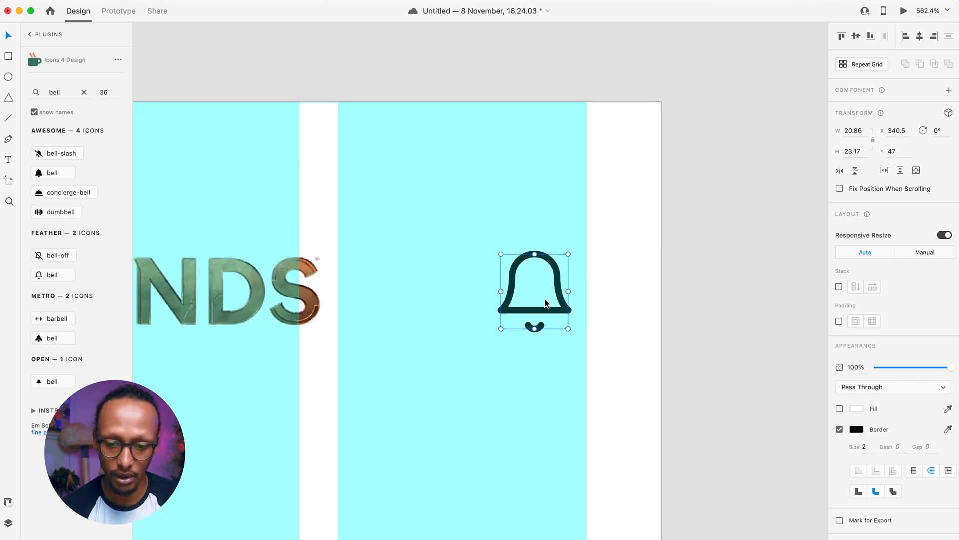
drag(540, 313, 559, 322)
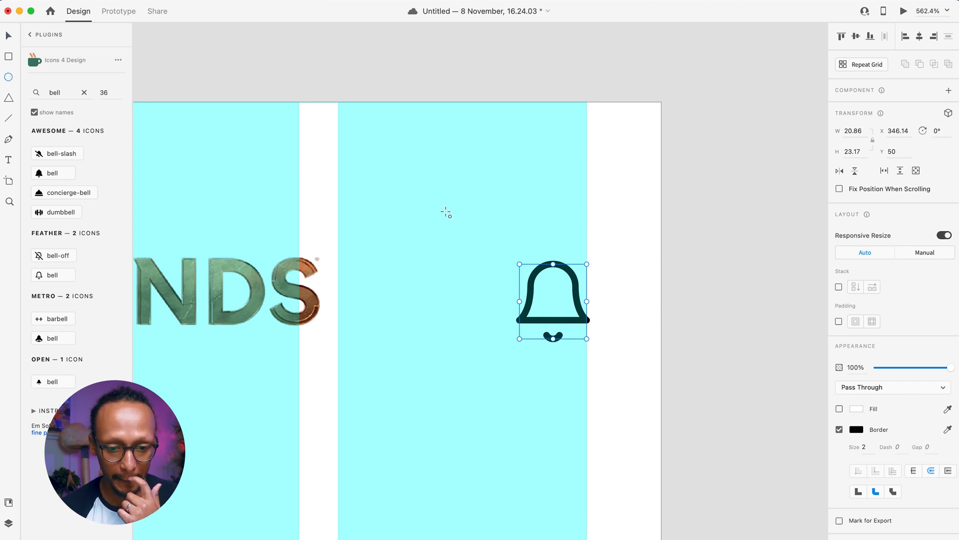
drag(381, 170, 431, 201)
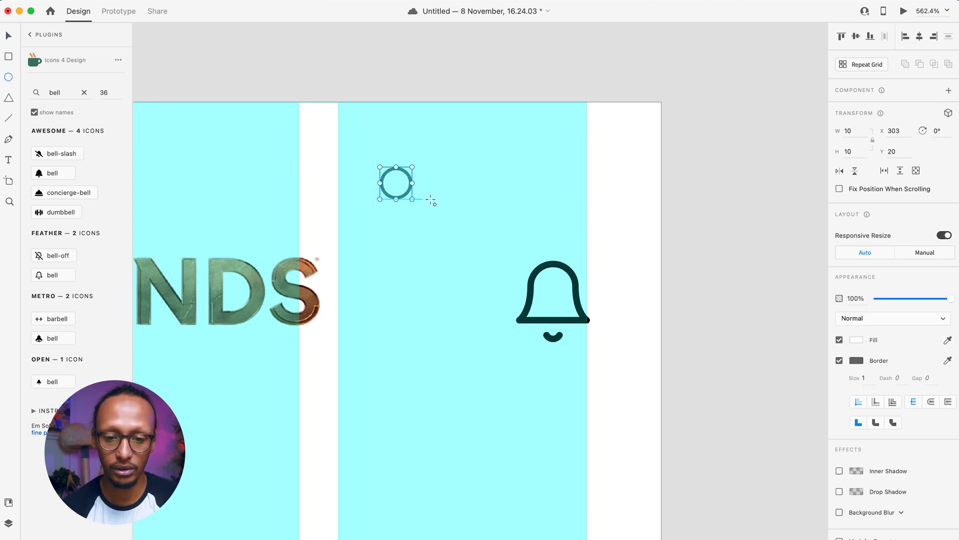
click(840, 360)
click(856, 340)
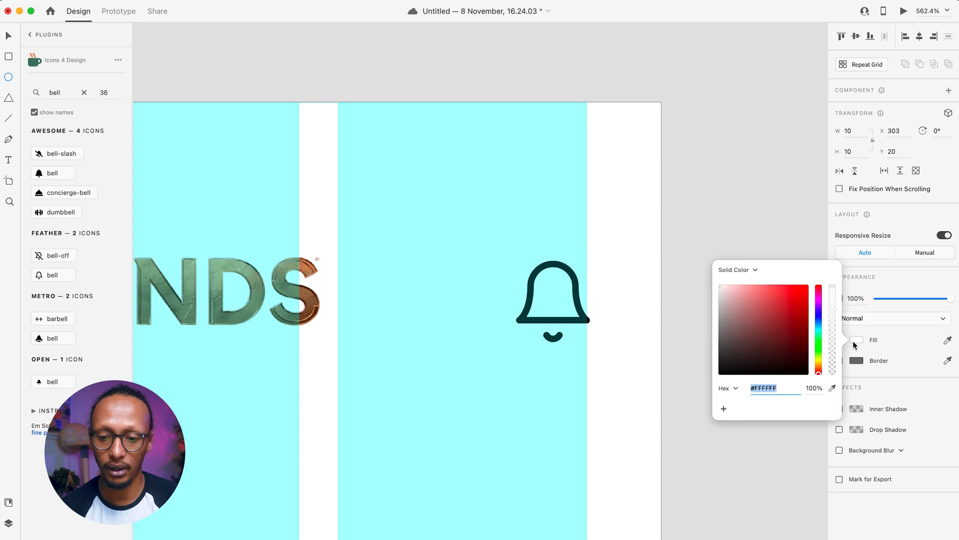
drag(737, 316, 761, 253)
drag(390, 183, 448, 193)
drag(385, 188, 573, 282)
- Hide the artboard's layout grid and shrink the pink dot slightly
click(602, 198)
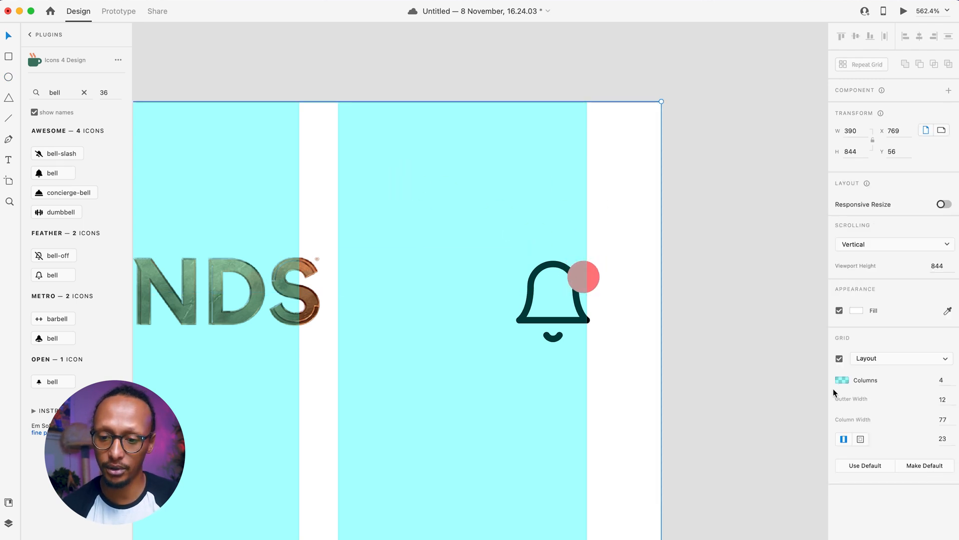
click(839, 358)
click(594, 271)
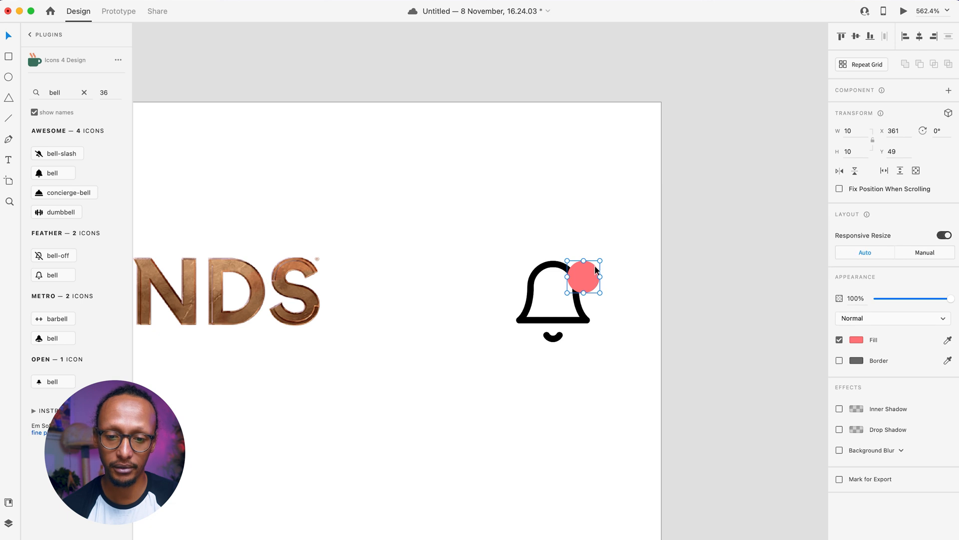
drag(601, 259, 572, 274)
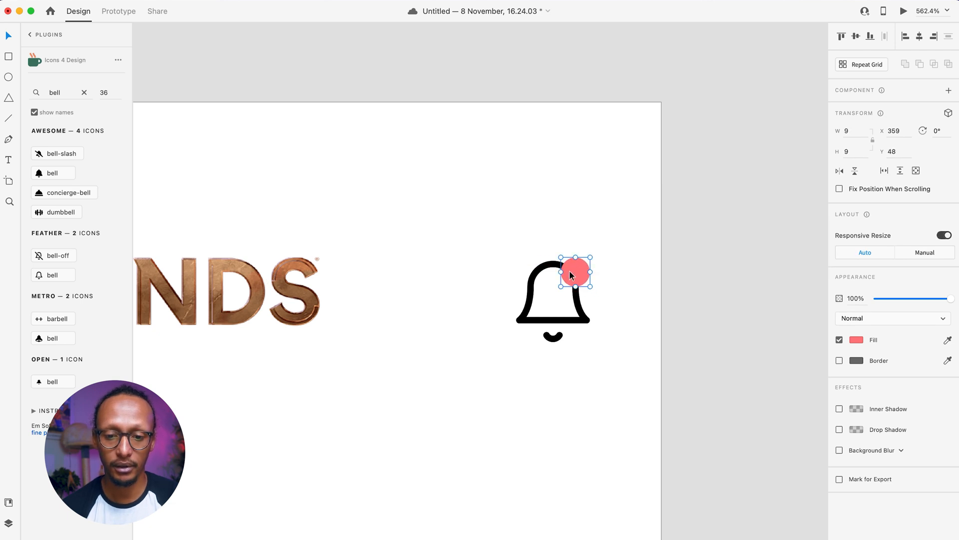
- Recolour the bell outline dark grey #2E2A2A and save it as a swatch
click(578, 319)
click(856, 430)
drag(737, 442, 726, 441)
click(724, 489)
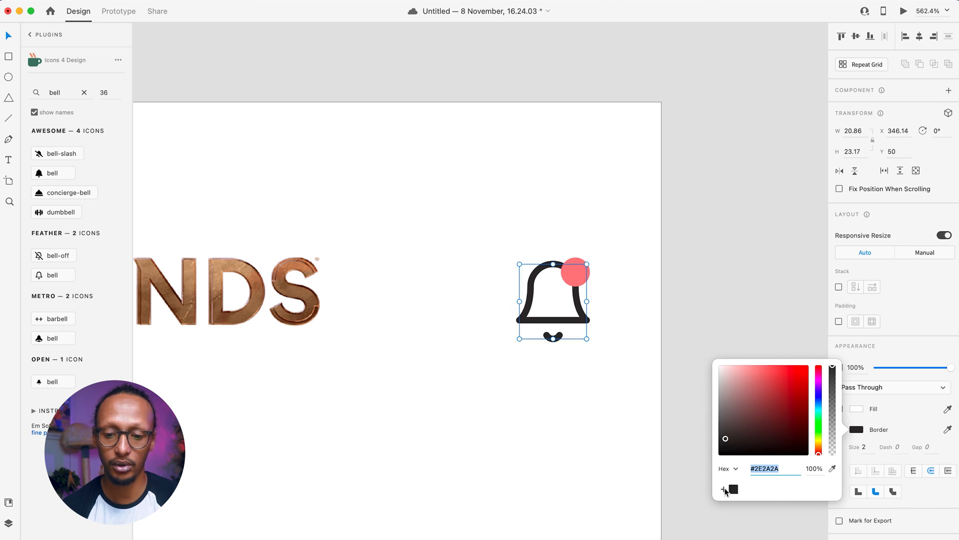
click(516, 467)
scroll(516, 467, down, 5)
- Set the artboard background fill to black #000000
scroll(516, 467, down, 5)
scroll(516, 467, left, 3)
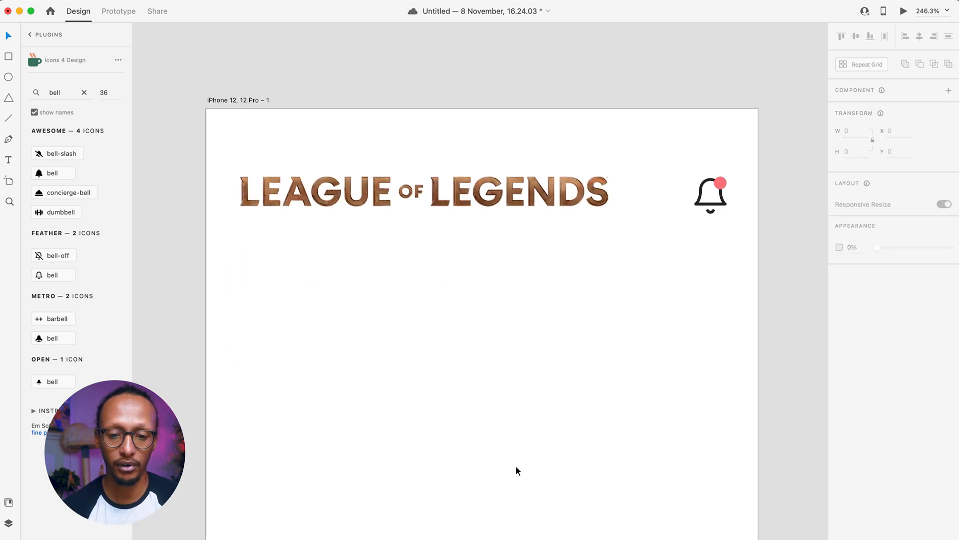
scroll(435, 416, down, 3)
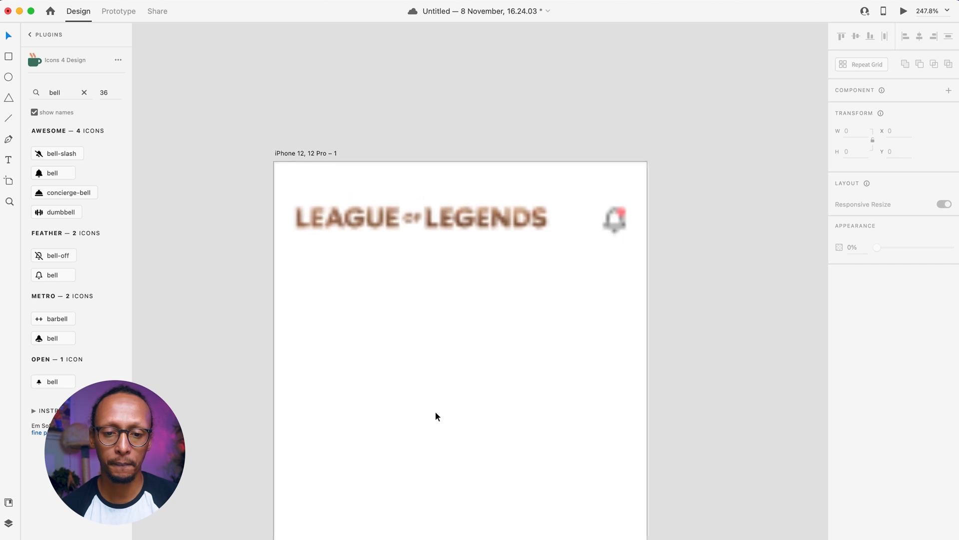
click(414, 321)
click(852, 307)
drag(760, 300, 650, 412)
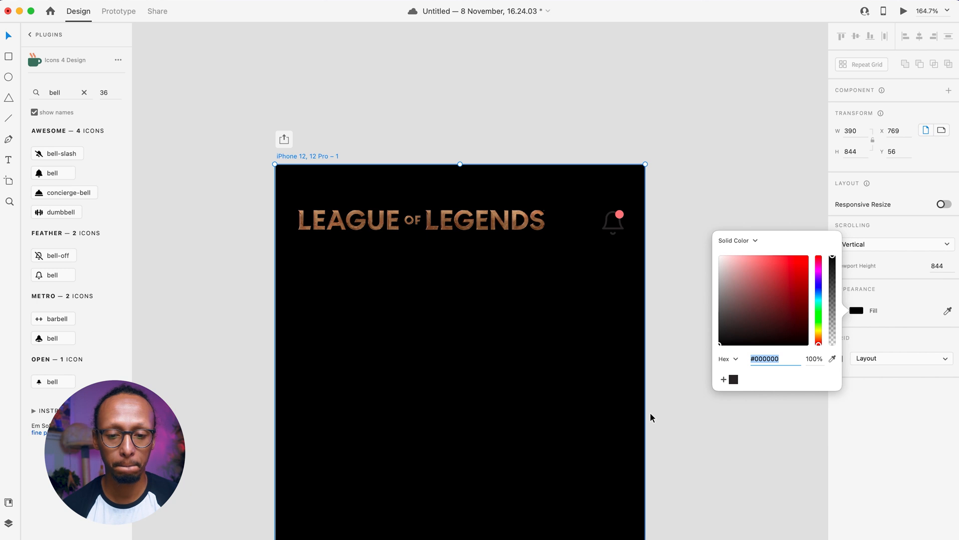
click(679, 377)
- Make the bell icon's outline white #FFFFFF
click(622, 230)
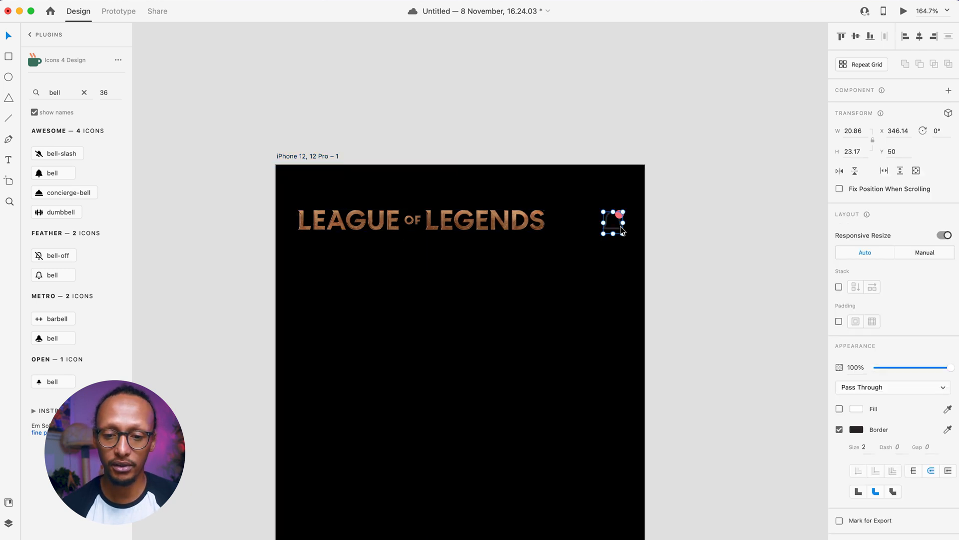
click(853, 430)
drag(796, 427, 646, 288)
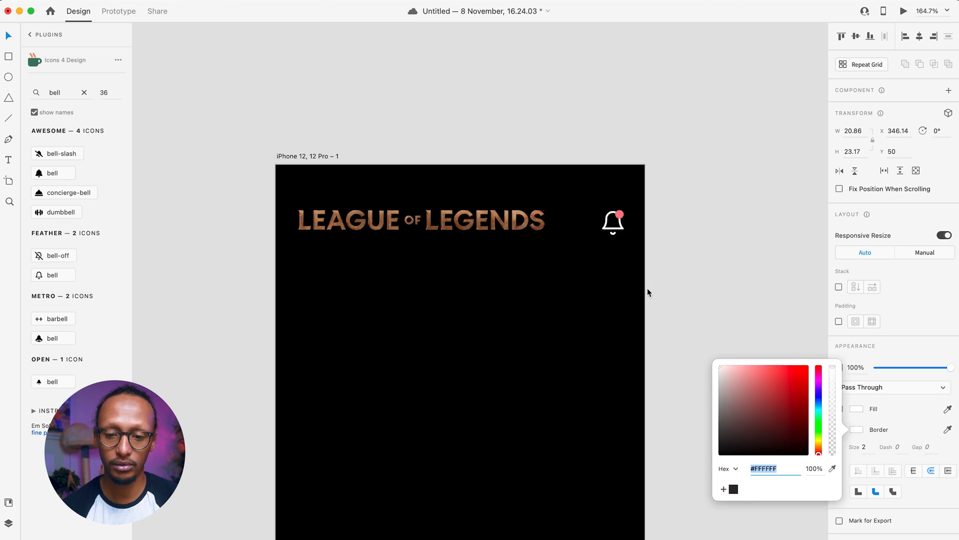
click(692, 241)
click(621, 213)
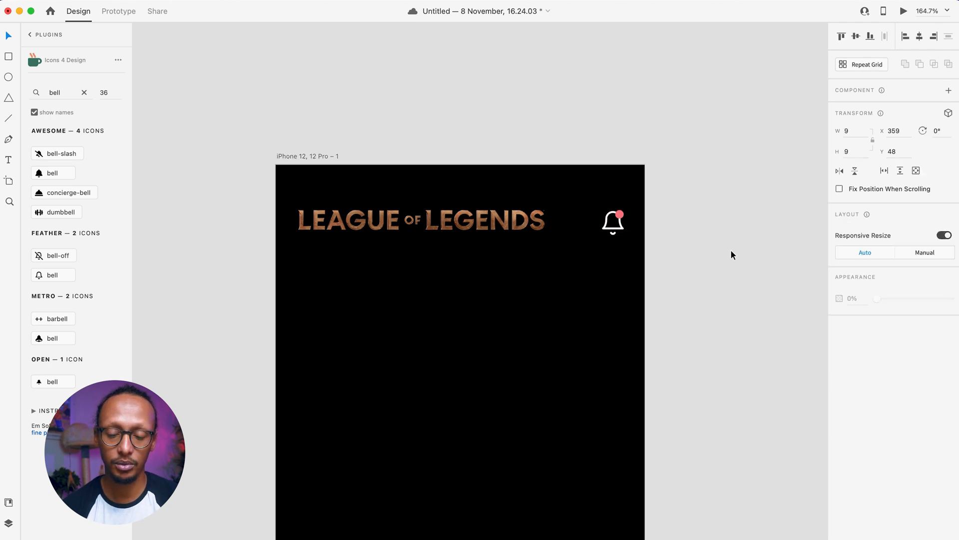
click(731, 251)
scroll(731, 251, down, 4)
scroll(731, 250, down, 3)
- Draw a borderless 55×55 circle below the logo, duplicate it right, and add a 45×45 circle inside the copy
click(9, 76)
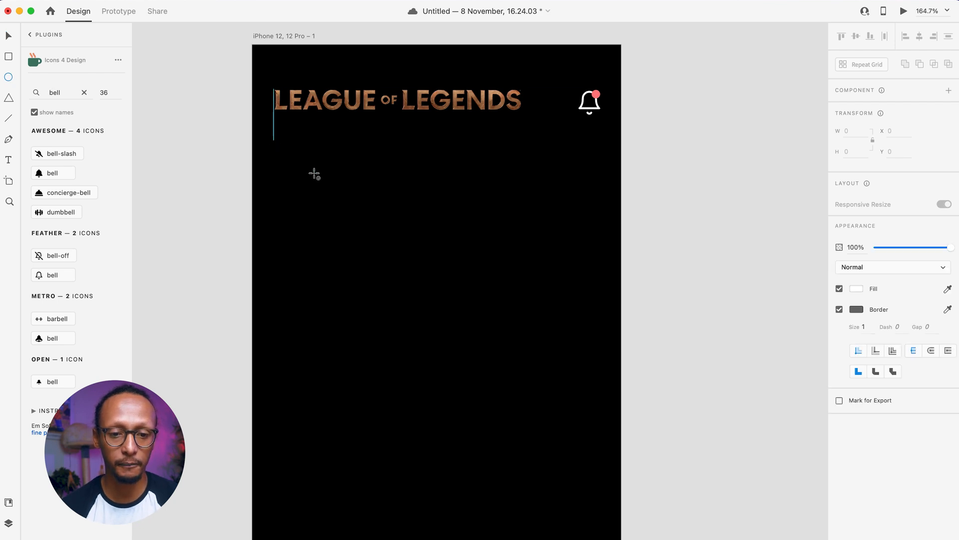
drag(274, 140, 325, 186)
key(v)
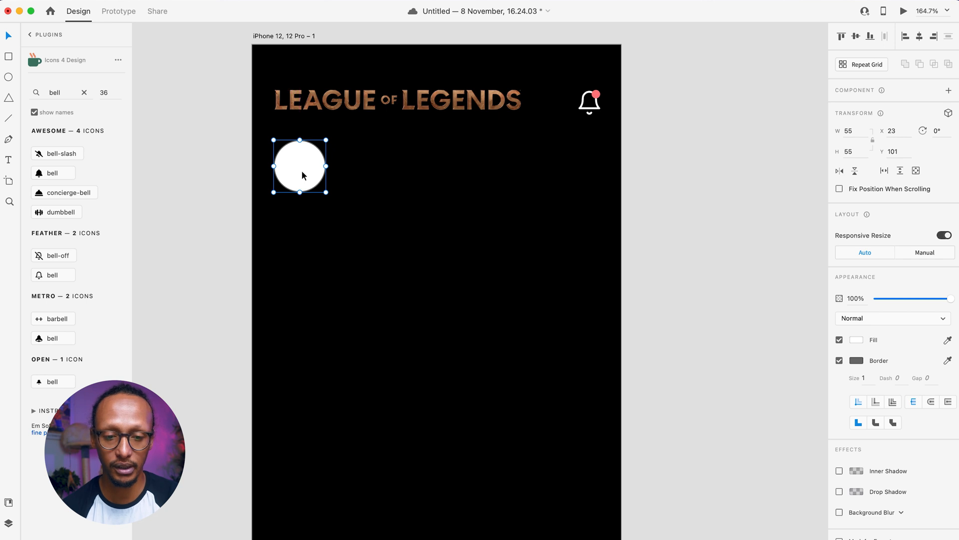
click(840, 360)
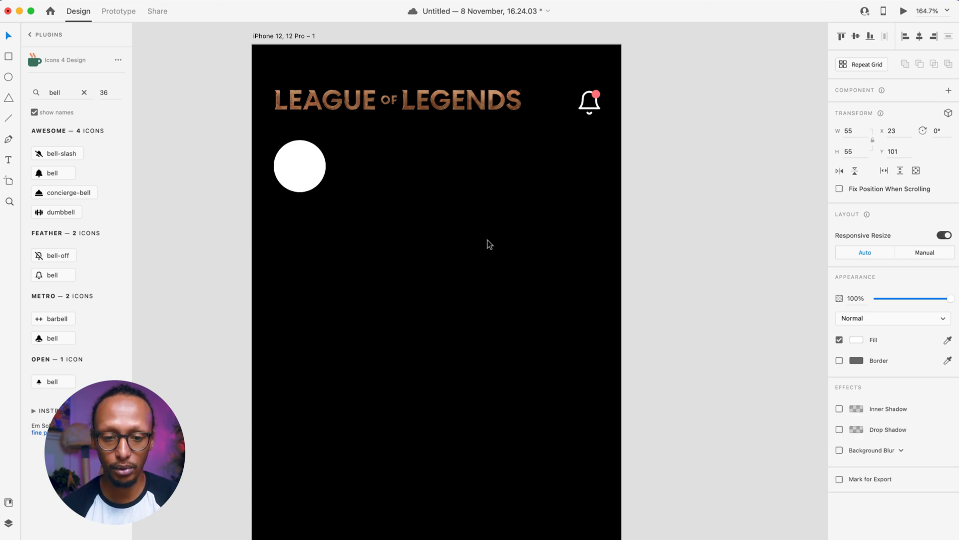
drag(290, 175, 353, 175)
scroll(278, 182, up, 5)
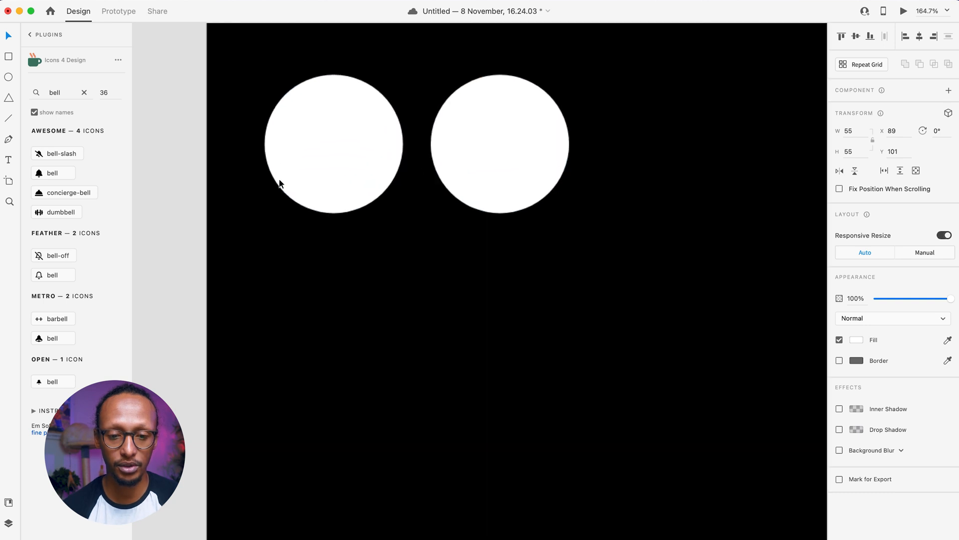
scroll(540, 161, right, 3)
scroll(539, 160, up, 1)
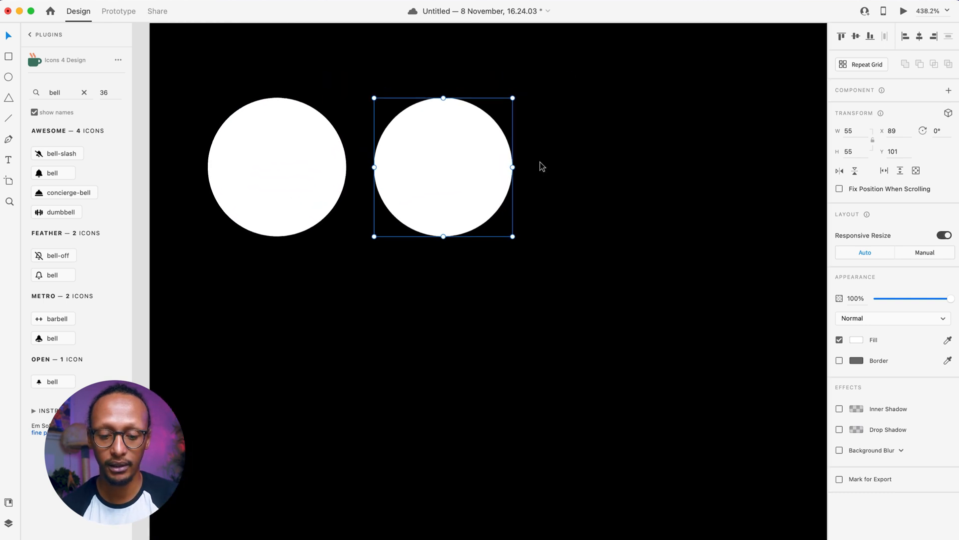
drag(513, 98, 500, 110)
- Make the inner circle grey and give the outer circle an angled linear gradient fill
click(856, 340)
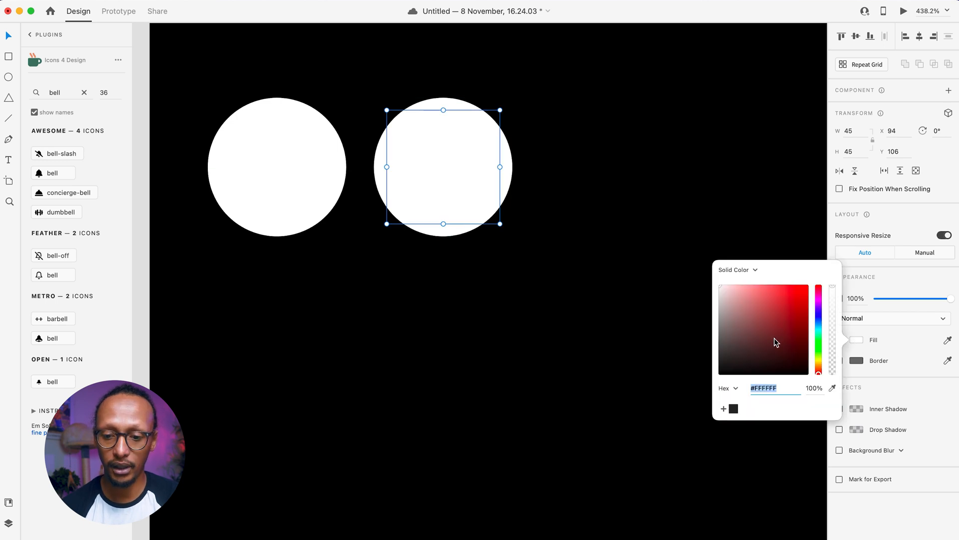
drag(784, 338, 659, 321)
click(409, 224)
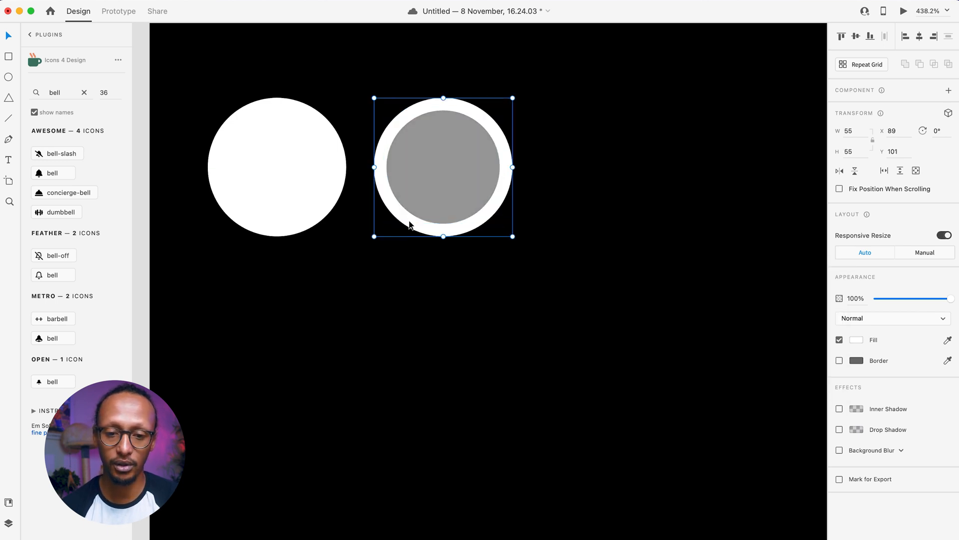
click(855, 339)
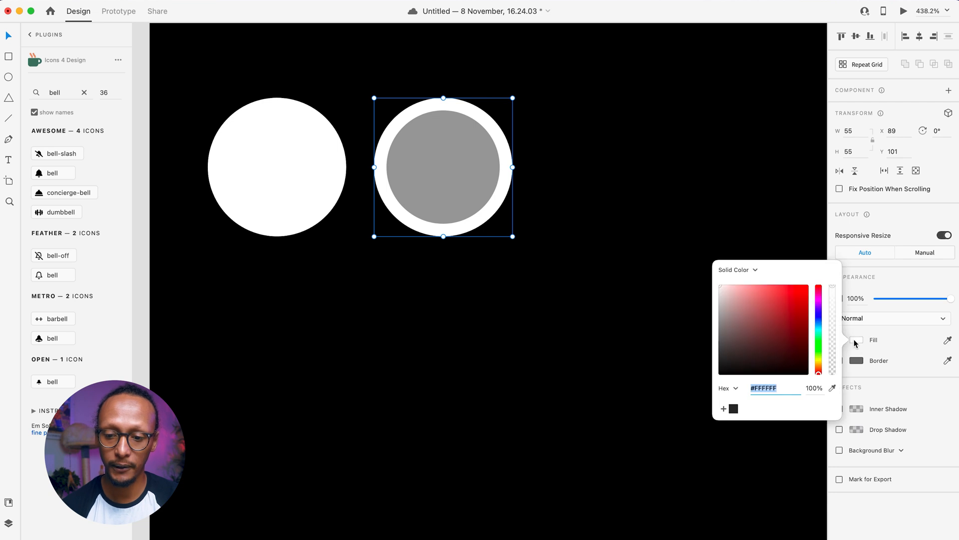
click(743, 279)
click(742, 281)
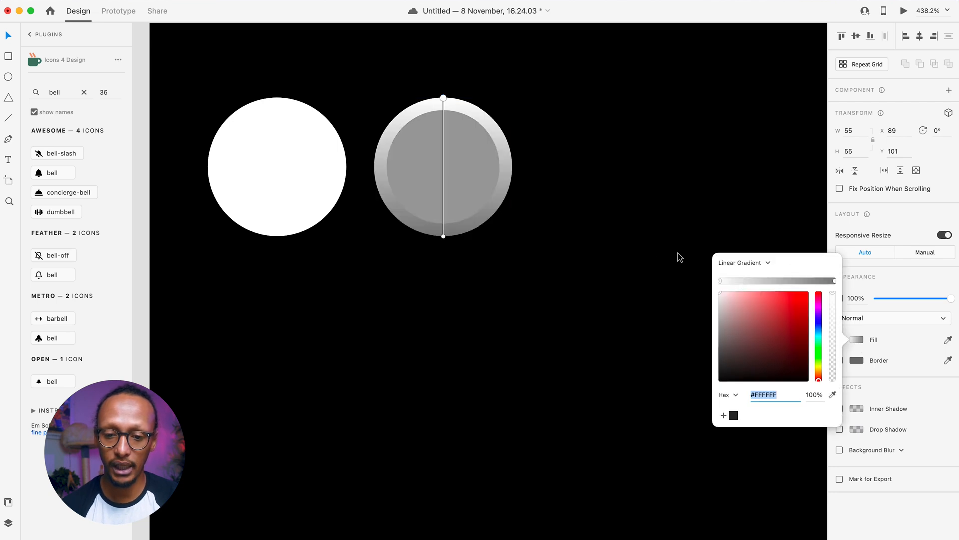
drag(443, 236, 485, 225)
drag(443, 99, 391, 108)
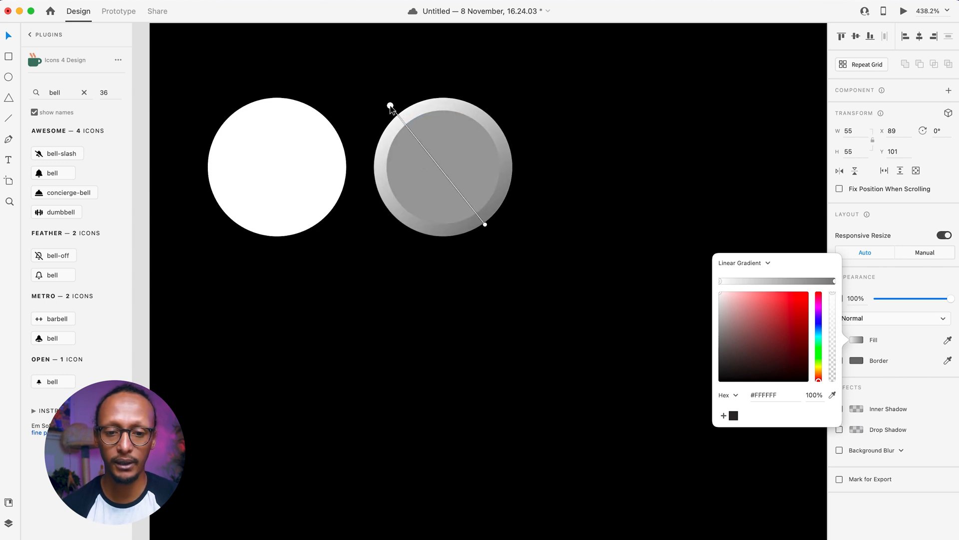
- Set the gradient stops to cyan, crimson and red, then enlarge the grey inner circle to 49×49
mouse_move(787, 305)
mouse_down()
mouse_move(759, 291)
mouse_move(788, 291)
mouse_up()
click(818, 331)
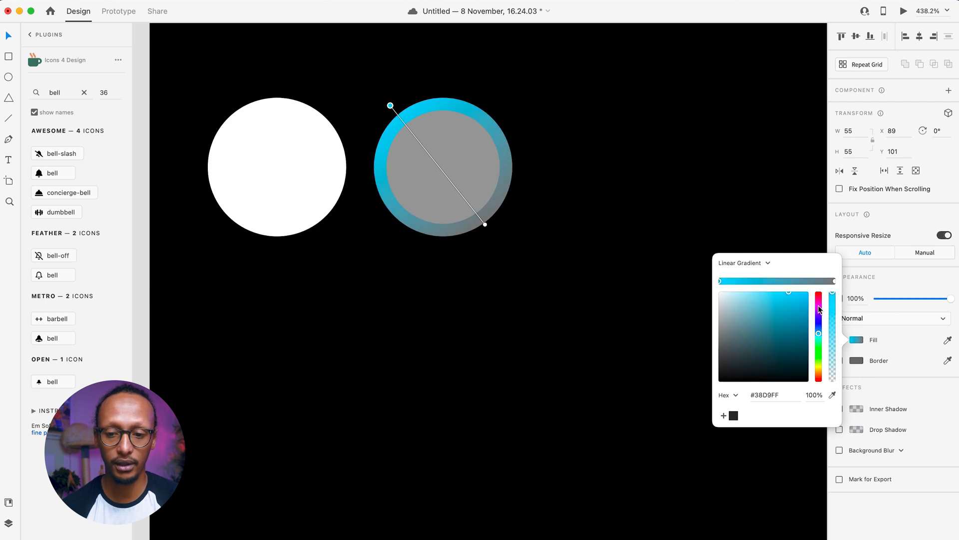
click(833, 282)
click(789, 298)
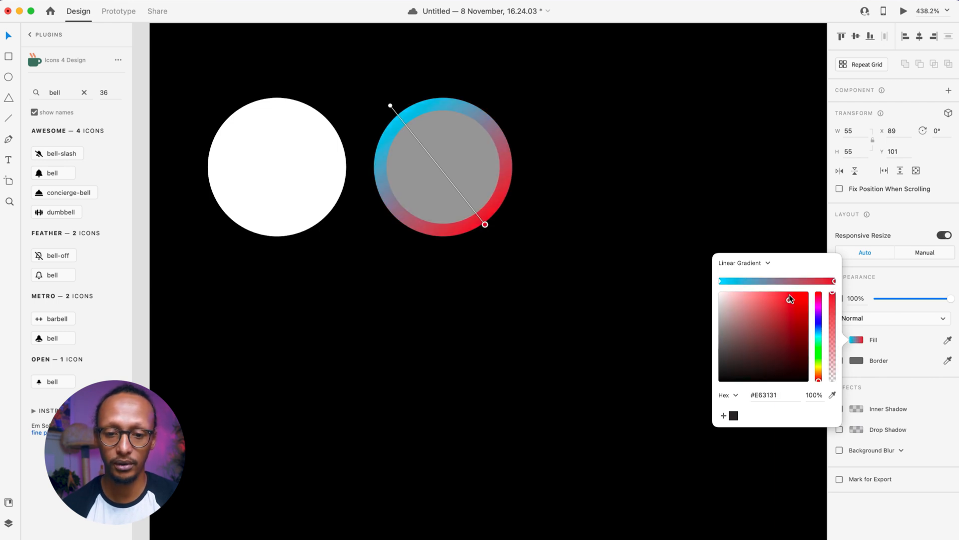
drag(790, 299, 852, 252)
click(778, 281)
mouse_move(801, 322)
mouse_down()
mouse_move(787, 321)
mouse_move(798, 313)
mouse_up()
click(617, 268)
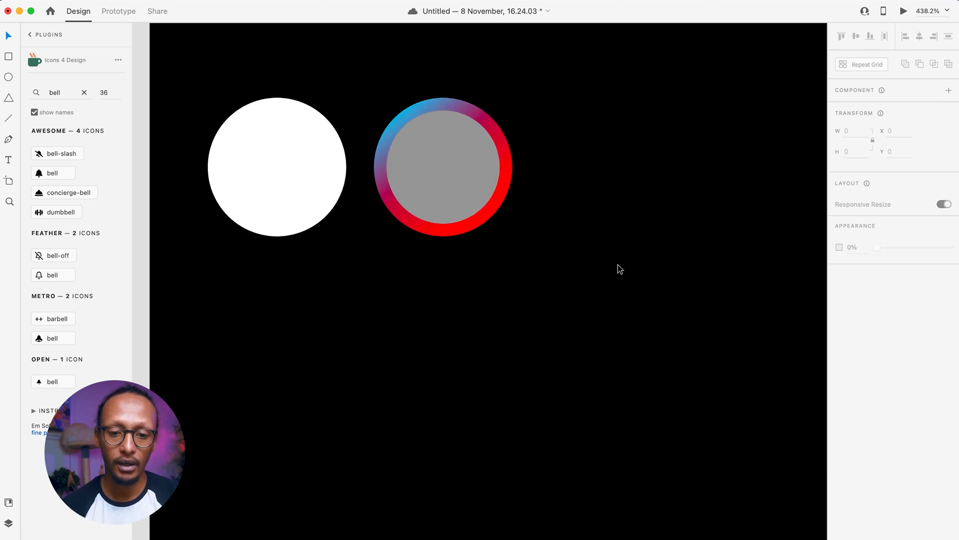
click(460, 157)
drag(500, 224, 508, 228)
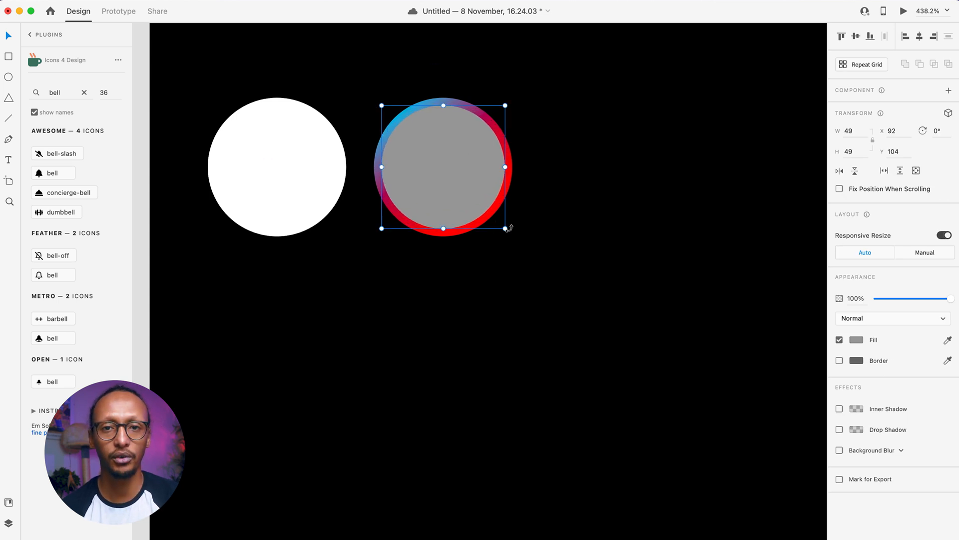
- Subtract the grey circle to form a ring, paste a smaller grey disc inside, and delete the white circle
shift+click(459, 233)
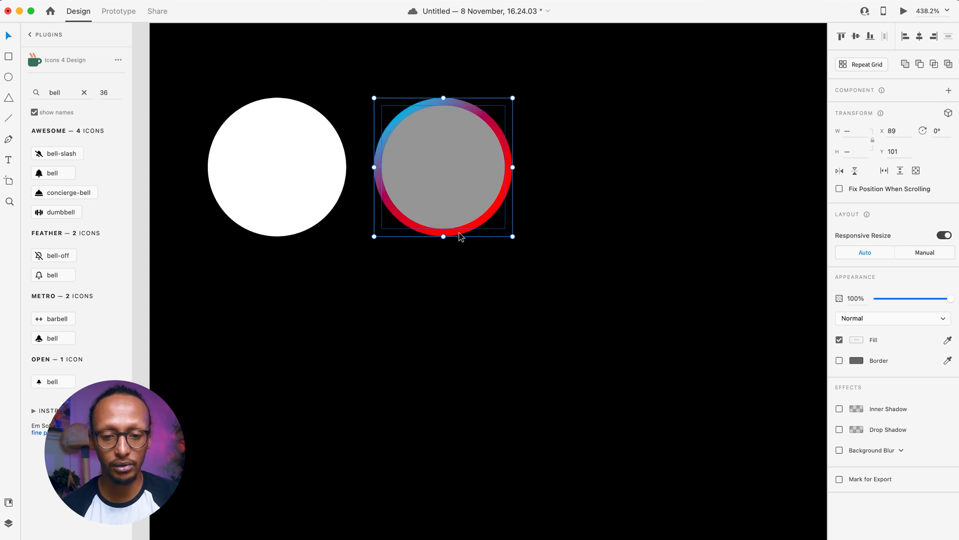
click(919, 65)
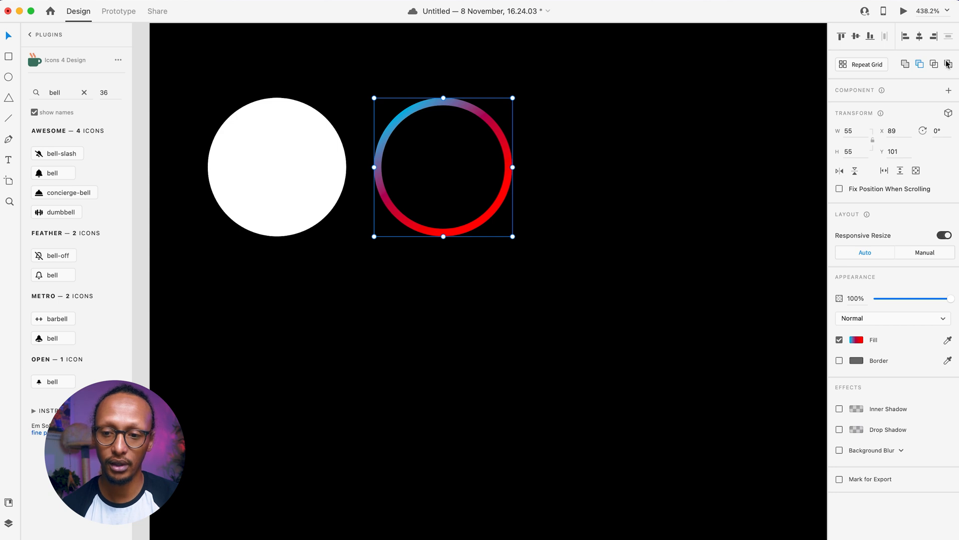
click(545, 350)
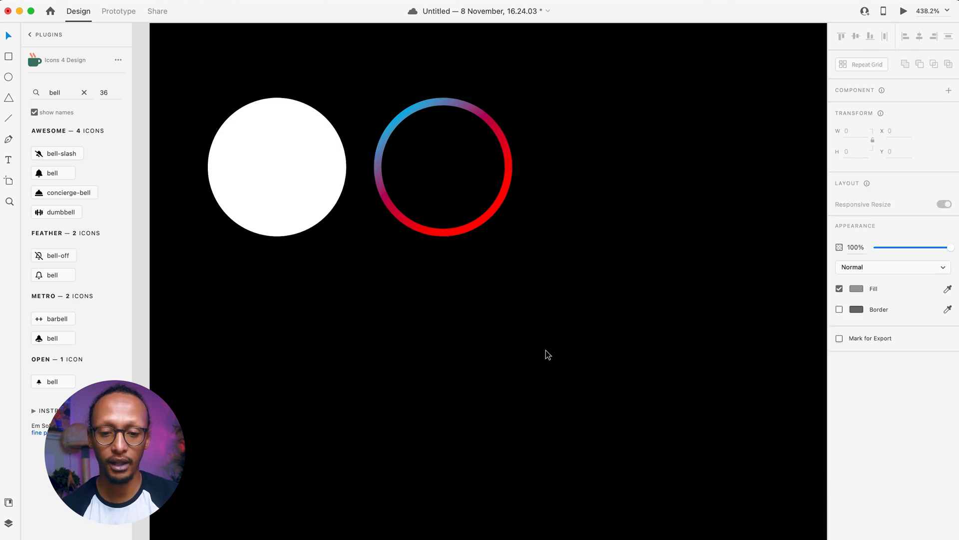
key(super+v)
drag(503, 226, 497, 221)
click(241, 187)
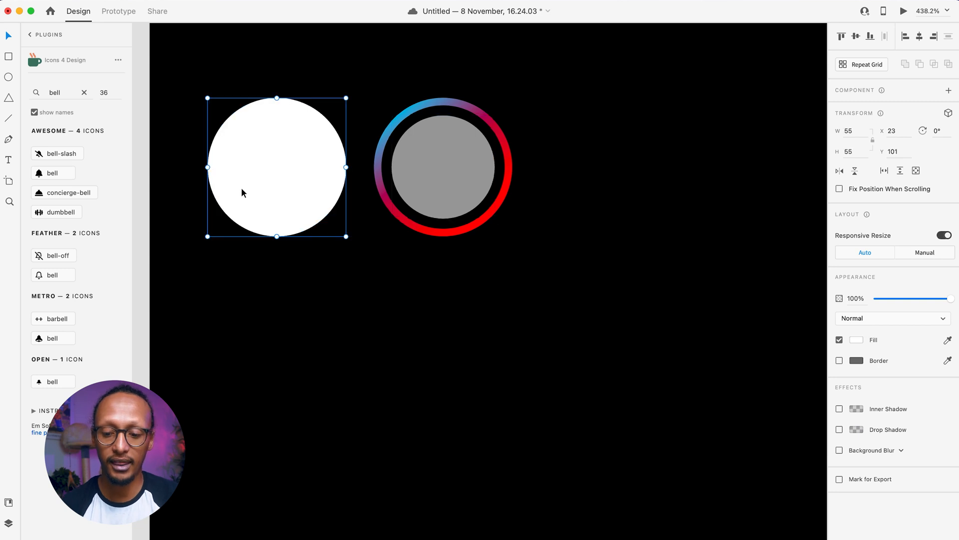
key(Delete)
- Duplicate the gradient ring and its grey disc beside the original
click(440, 178)
shift+click(409, 226)
drag(454, 191, 290, 190)
scroll(286, 190, down, 2)
scroll(286, 190, left, 2)
scroll(286, 190, up, 1)
- Turn all three gradient stops of the left ring grey so it becomes plain dark grey
click(304, 298)
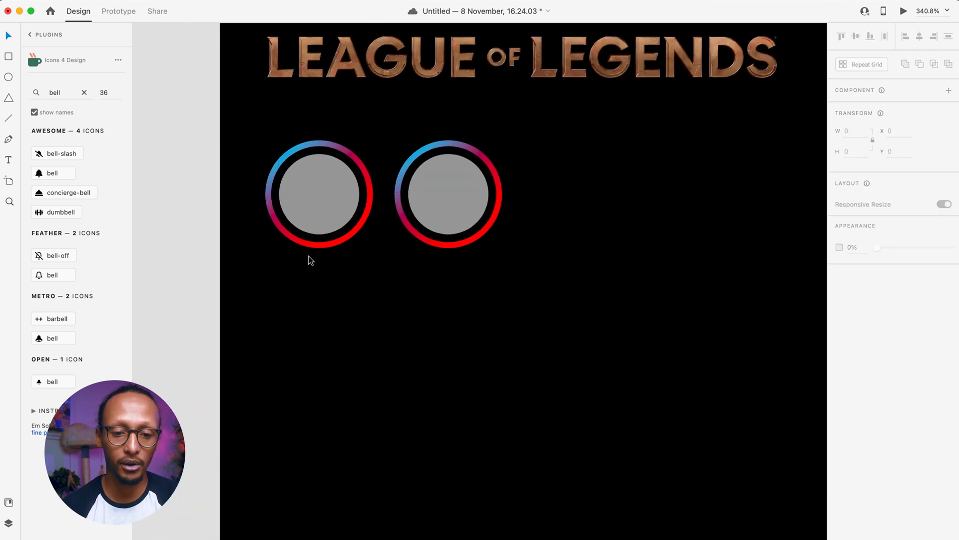
click(317, 246)
click(856, 342)
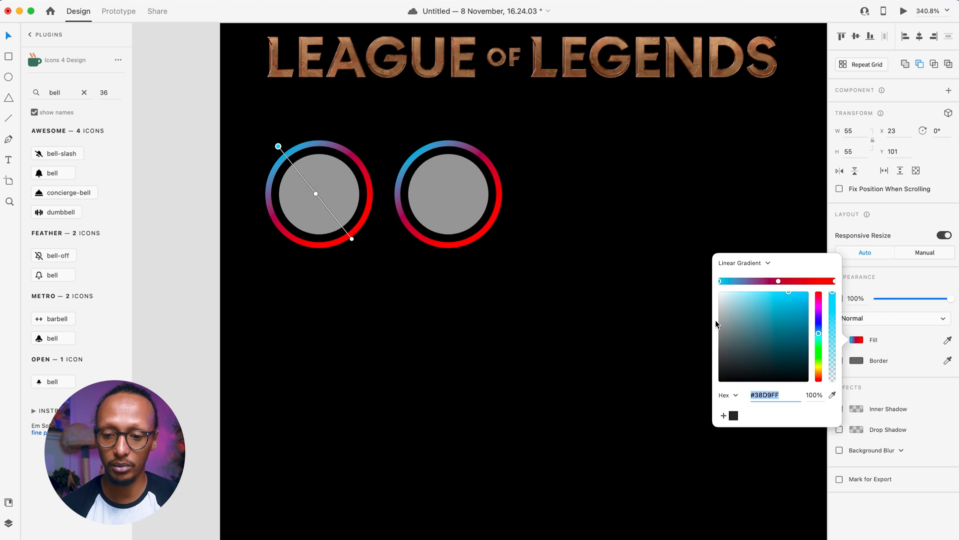
mouse_move(732, 311)
mouse_down()
mouse_move(734, 300)
mouse_move(678, 300)
mouse_move(673, 355)
mouse_up()
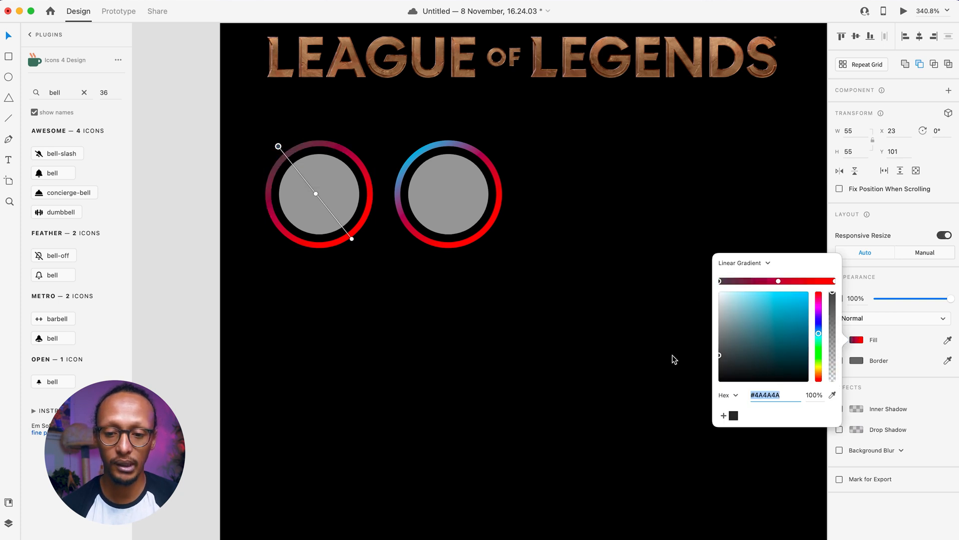
click(778, 281)
mouse_move(752, 340)
mouse_down()
mouse_move(715, 337)
mouse_move(717, 365)
mouse_move(726, 365)
mouse_move(714, 338)
mouse_move(712, 353)
mouse_up()
click(834, 281)
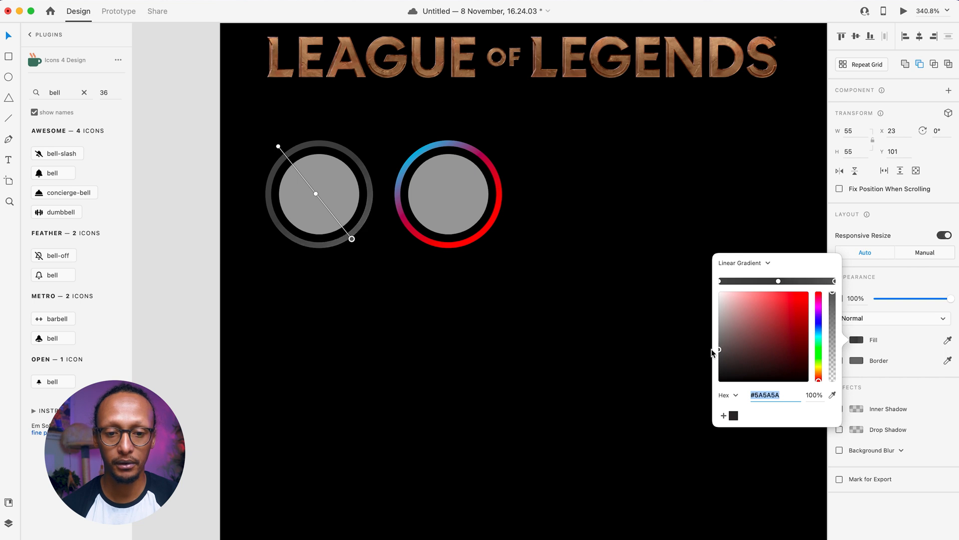
click(466, 362)
click(462, 195)
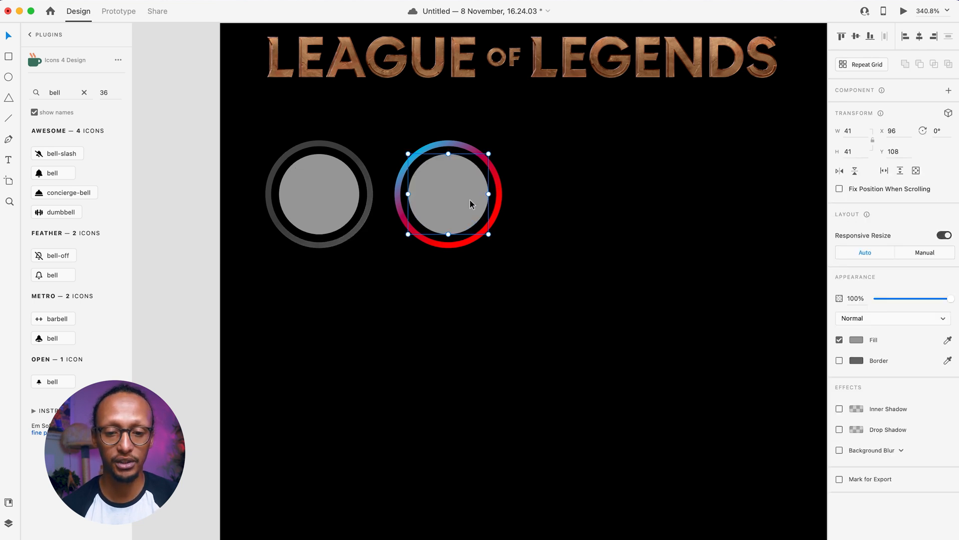
- Make the gradient ring a Repeat Grid and extend the row right across the artboard
click(574, 240)
scroll(568, 244, down, 5)
scroll(569, 244, right, 3)
drag(486, 266, 399, 194)
click(853, 68)
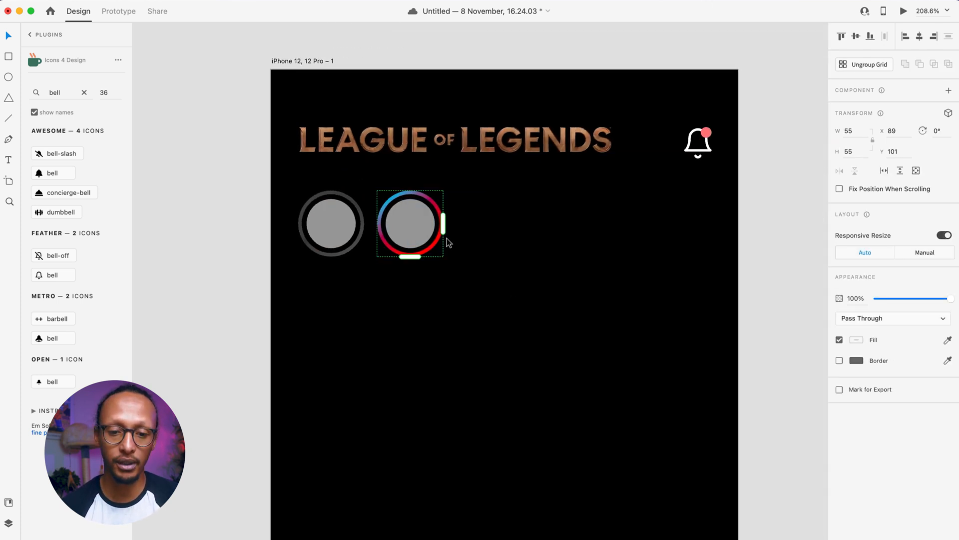
drag(443, 224, 783, 224)
drag(637, 231, 617, 232)
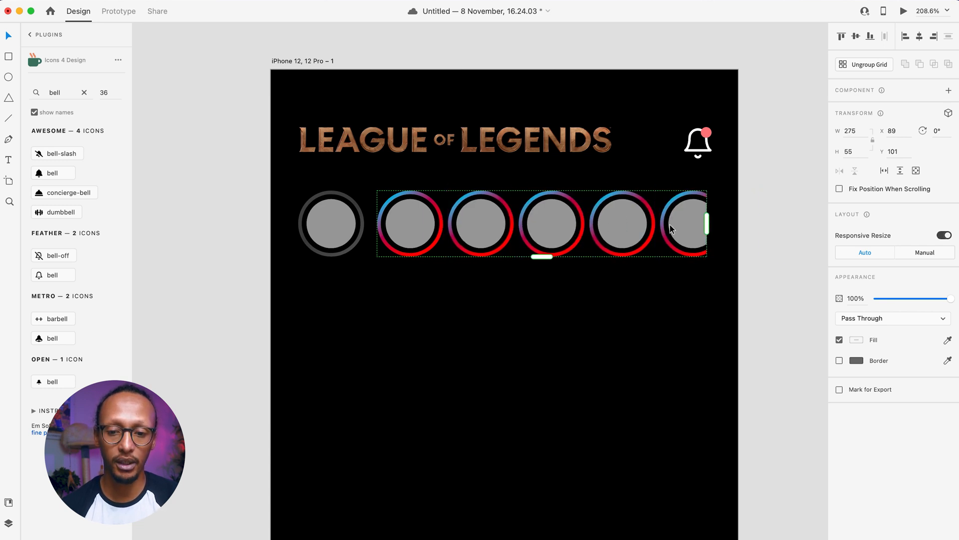
drag(706, 223, 756, 222)
- Widen the column gap so the repeated rings are evenly spaced
click(526, 345)
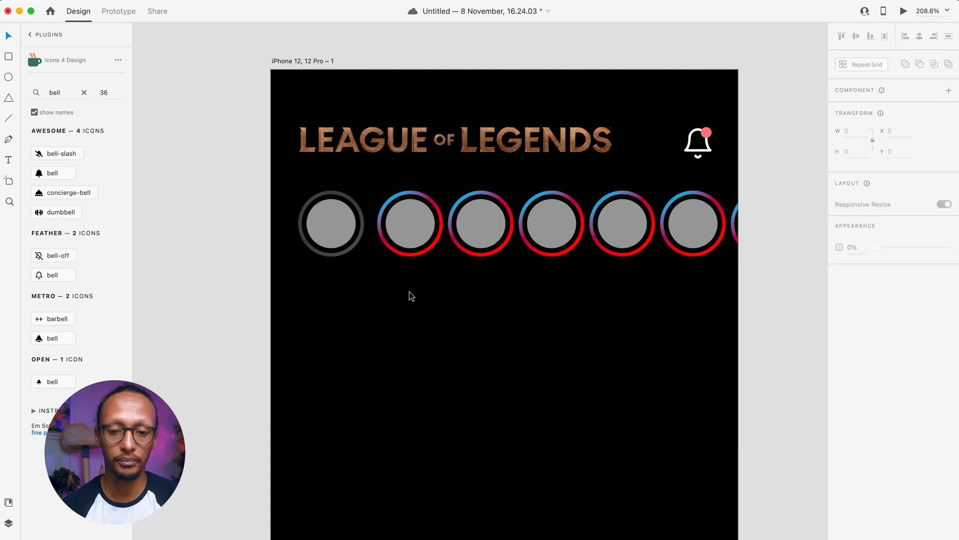
click(387, 238)
drag(447, 228, 455, 227)
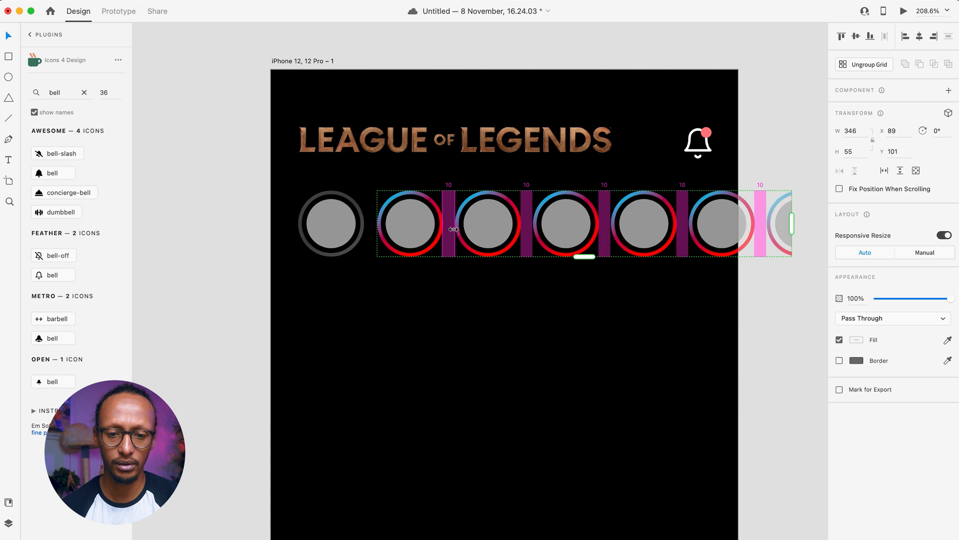
click(433, 325)
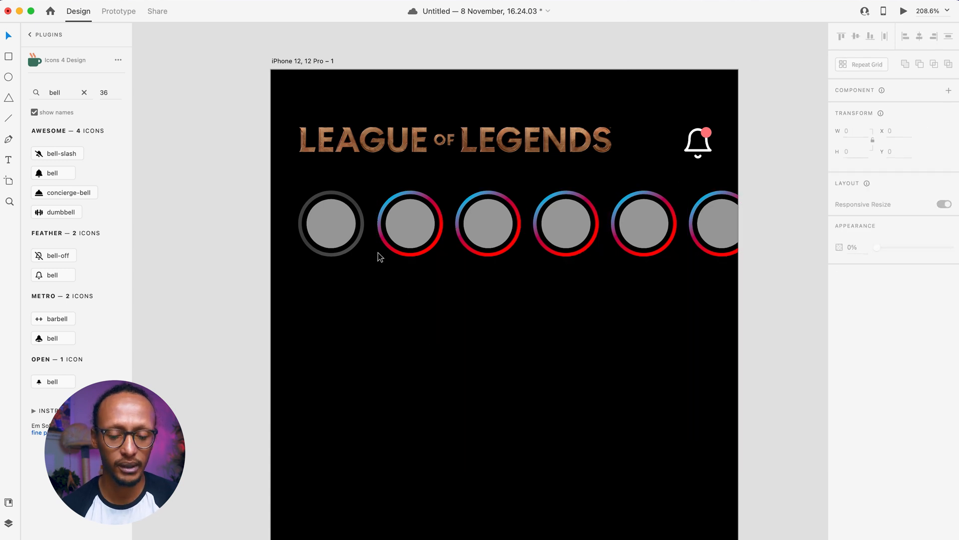
scroll(350, 223, up, 10)
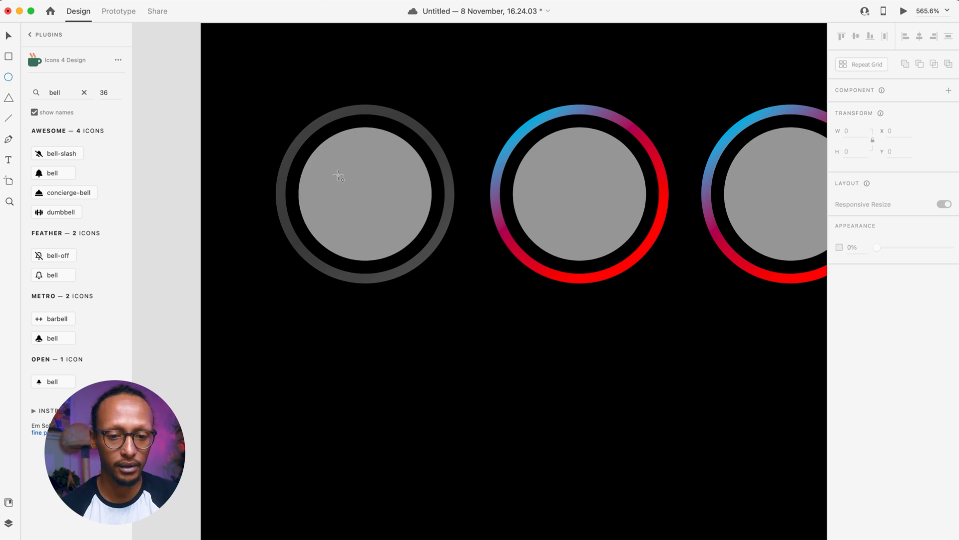
- Draw a small 18×18 borderless circle overlapping the grey ring's lower-right edge
drag(367, 191, 423, 257)
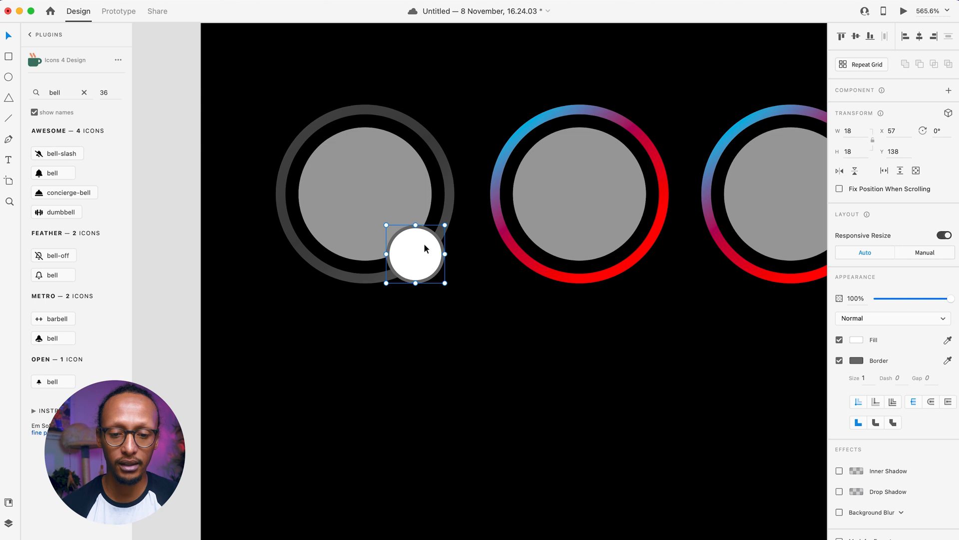
click(840, 361)
key(t)
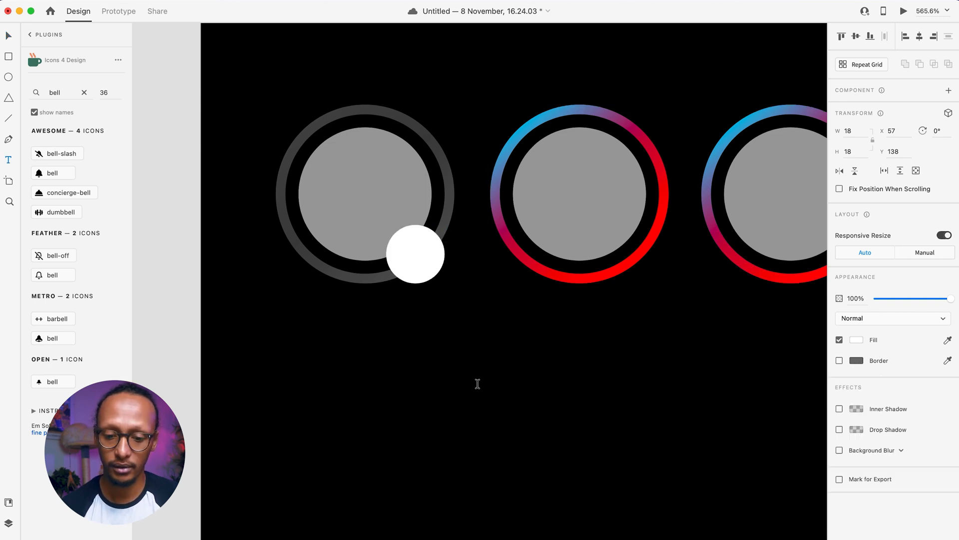
click(476, 385)
- Type a bold '+' and move it onto the small circle
text(+)
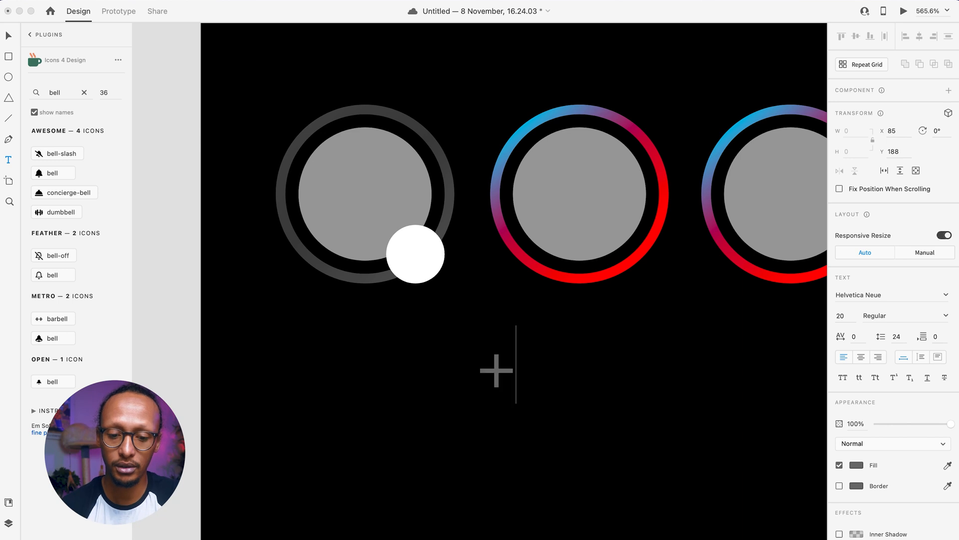
key(super+a)
click(901, 302)
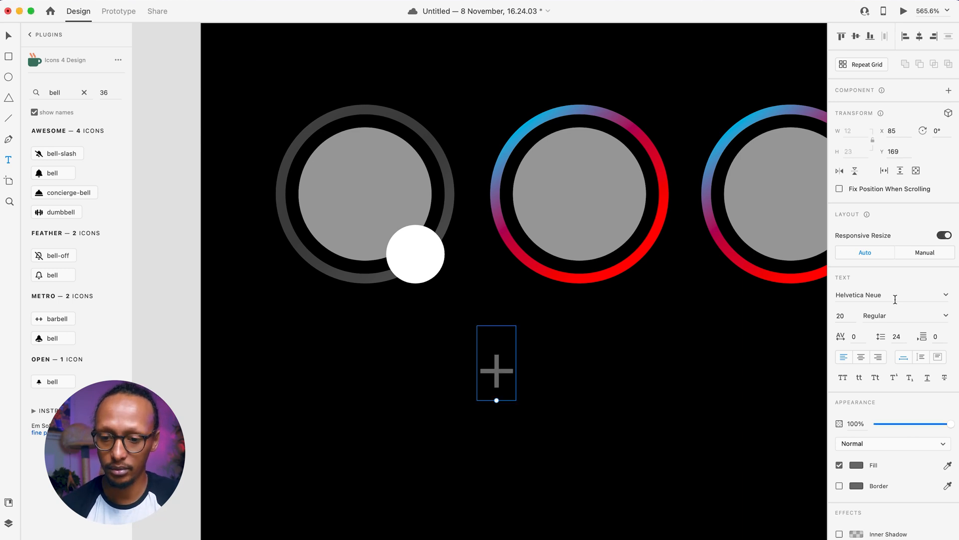
click(946, 316)
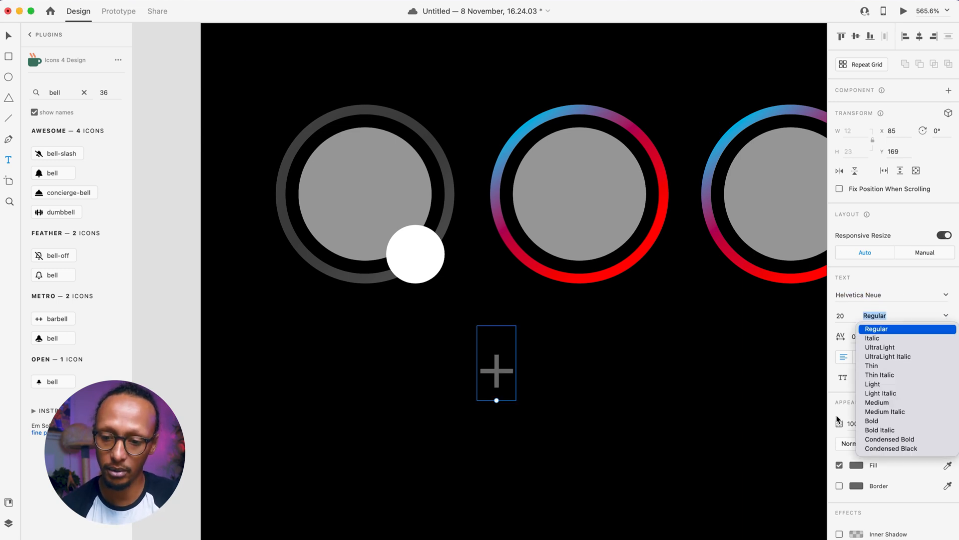
click(873, 420)
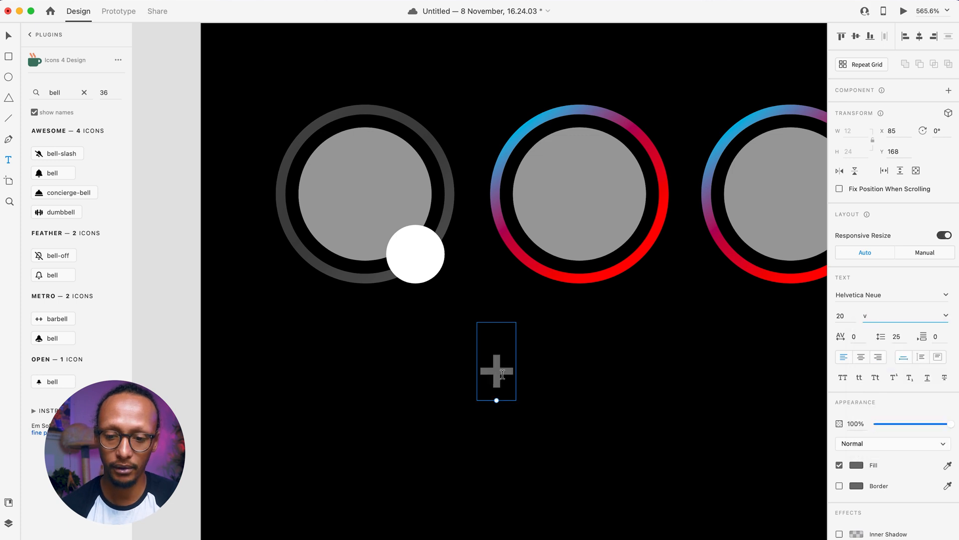
key(v)
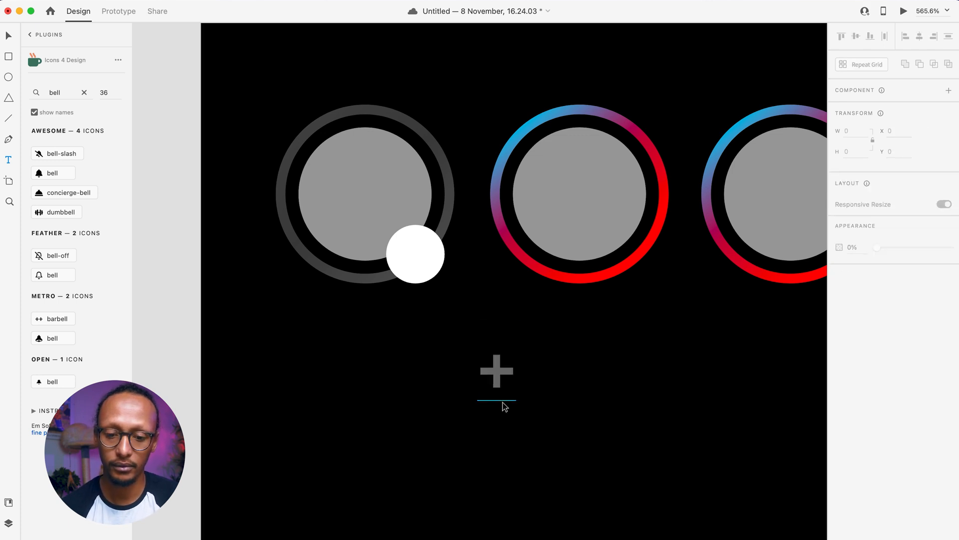
drag(497, 382, 415, 269)
- Convert the plus sign to a path, shrink it to 8.08×8.08 and fill it white
click(108, 0)
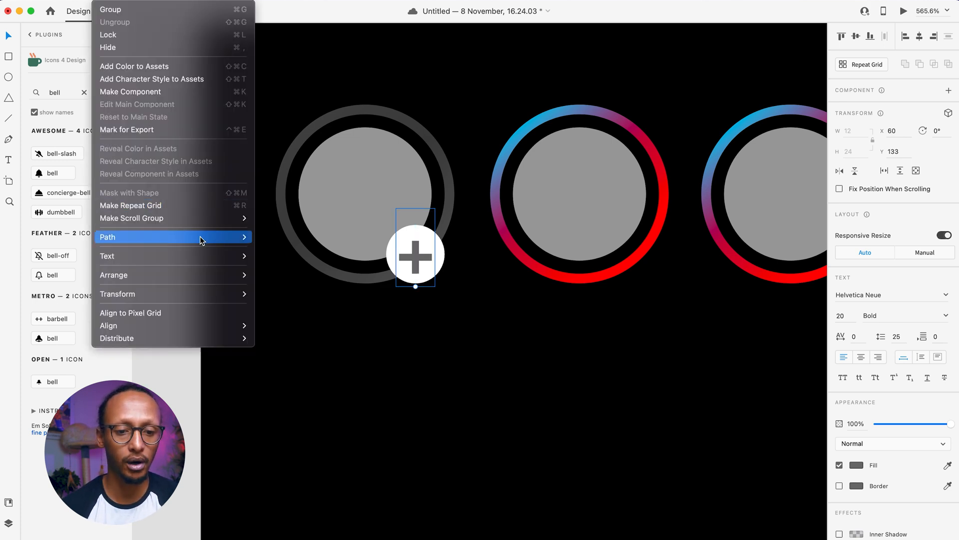
mouse_move(202, 238)
click(270, 286)
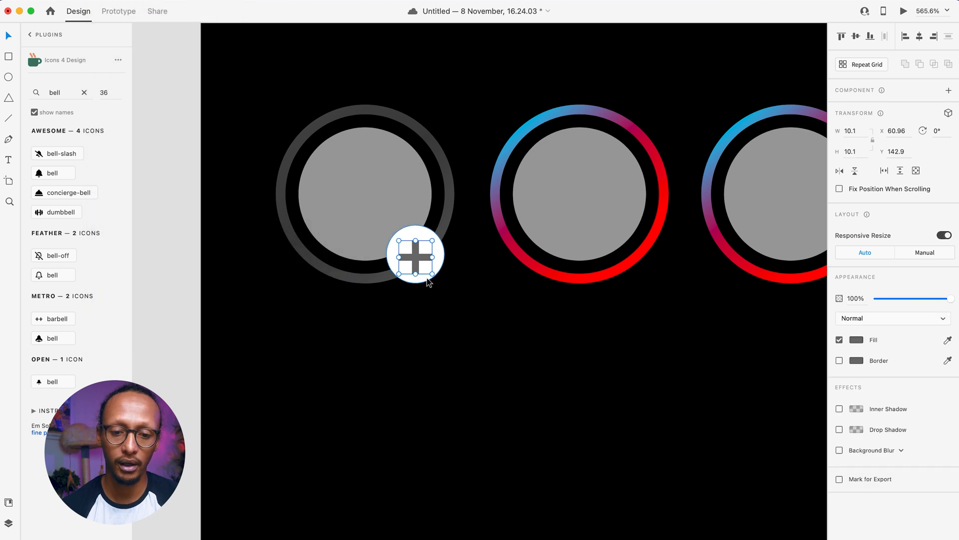
drag(433, 273, 417, 256)
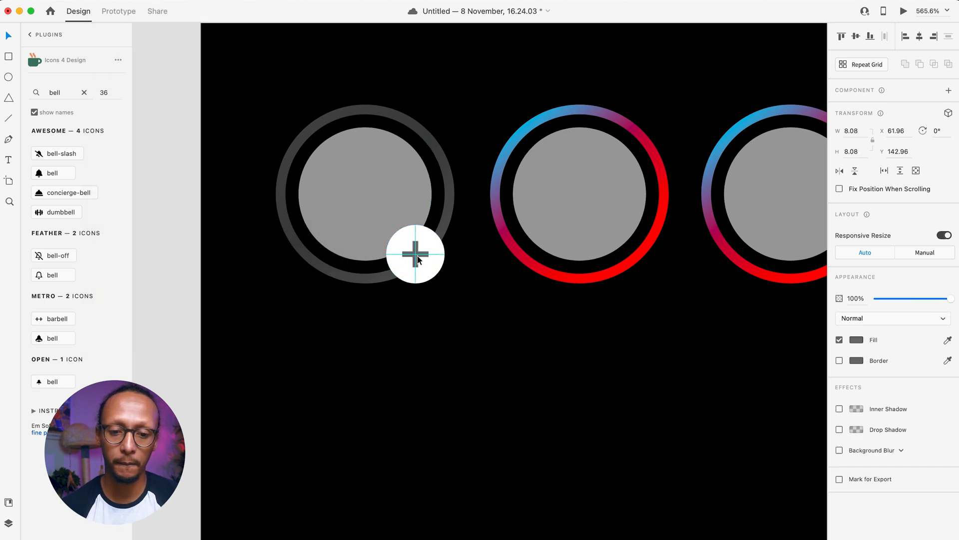
click(855, 342)
drag(770, 322, 706, 287)
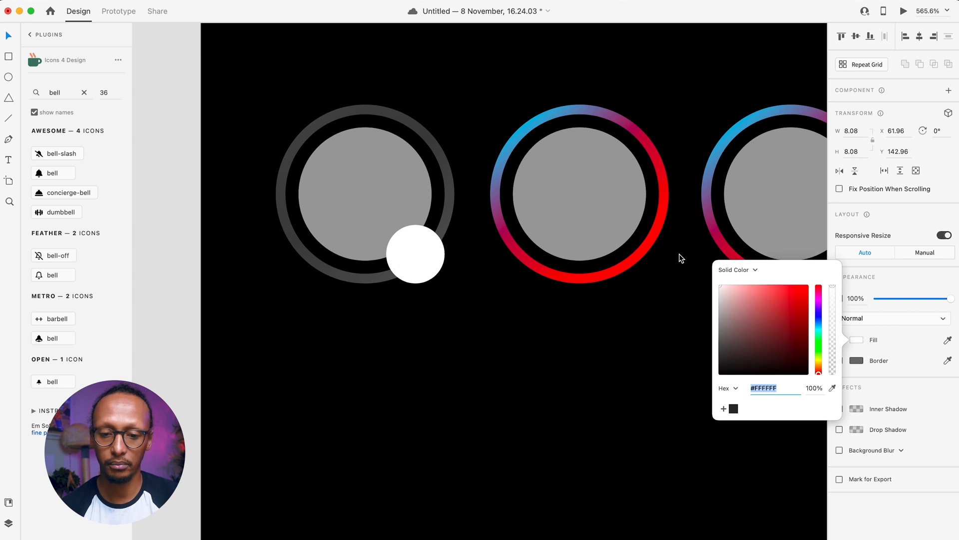
- Fill the circle behind the plus sign black (#000000)
click(425, 282)
click(855, 341)
drag(751, 354, 613, 442)
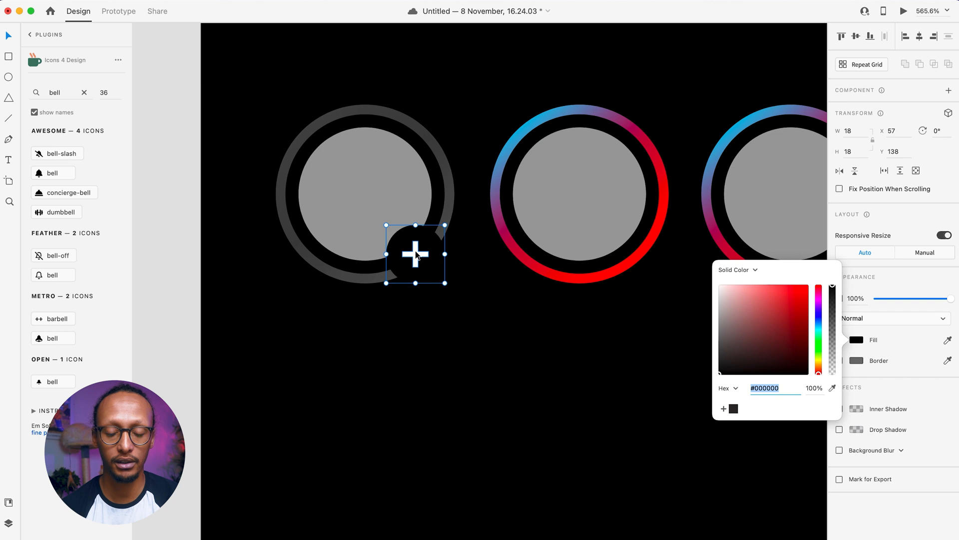
- Drop the Jinx-through-Silco CharacterPoster files from Downloads into the gradient story circles
click(350, 351)
scroll(349, 351, down, 5)
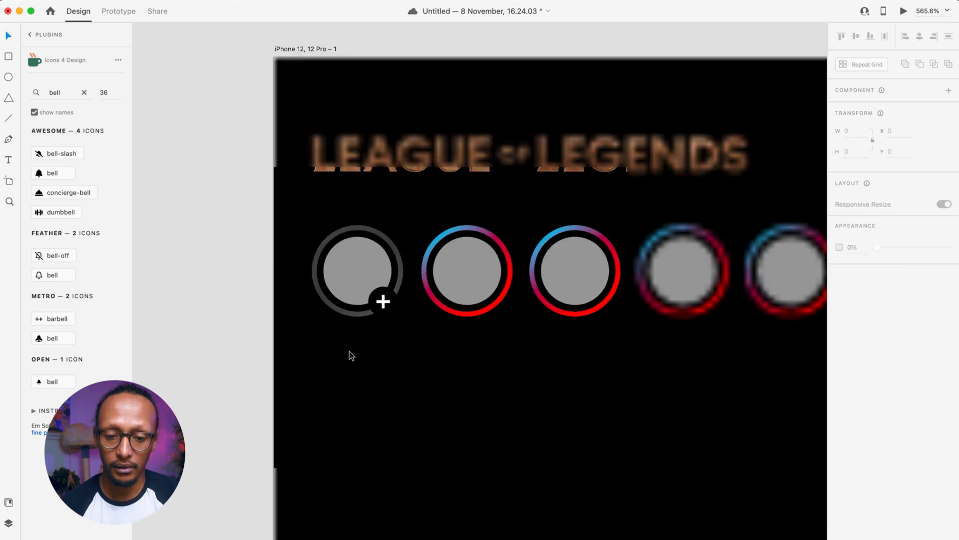
scroll(349, 351, right, 3)
scroll(349, 351, down, 2)
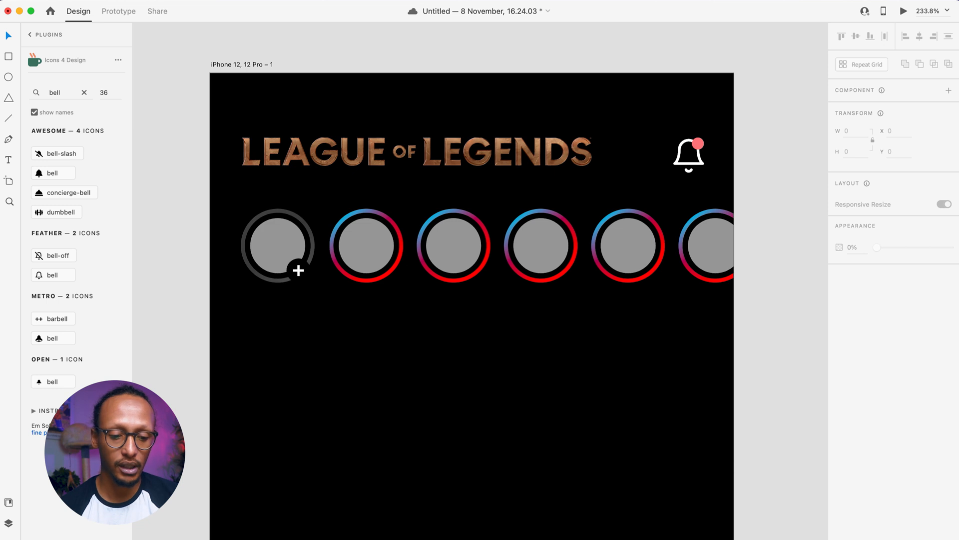
click(39, 537)
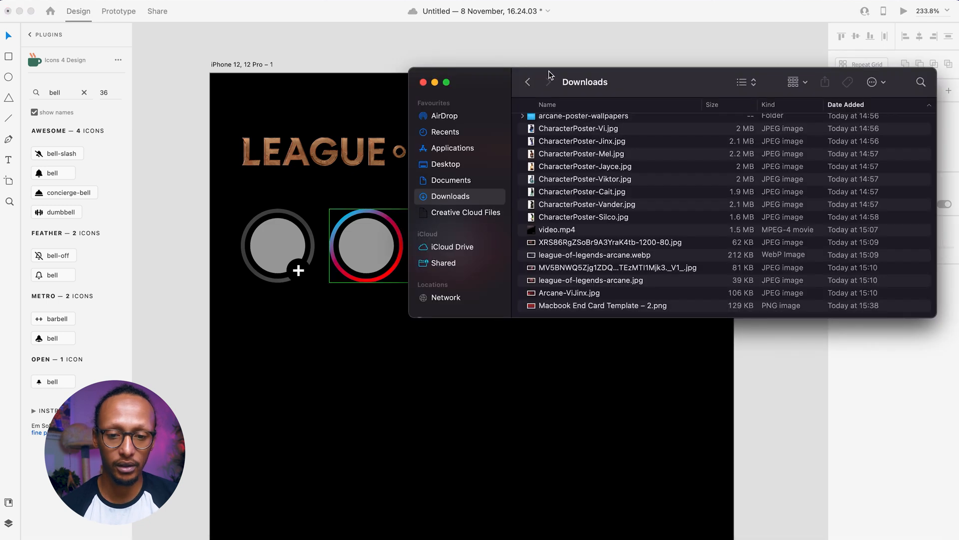
click(617, 129)
click(608, 142)
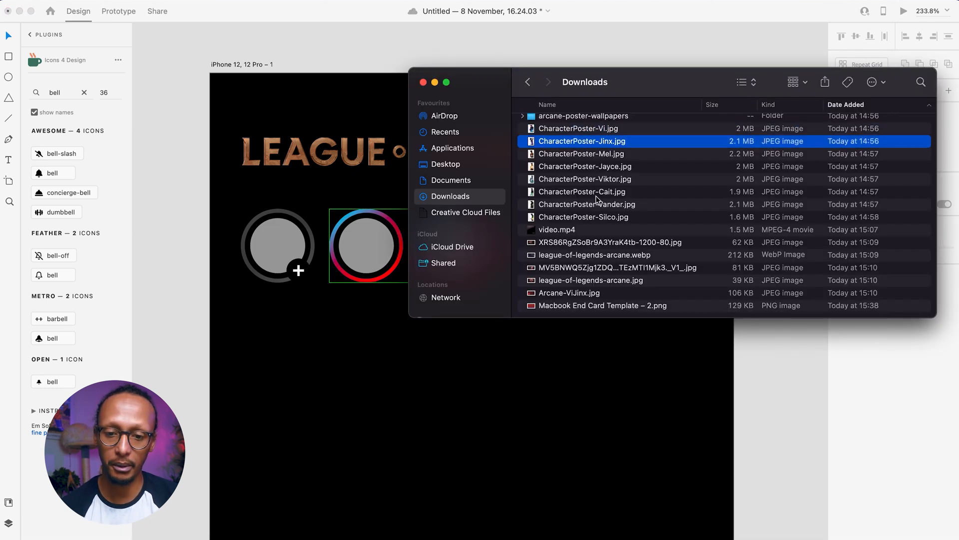
shift+click(593, 216)
drag(613, 144, 365, 271)
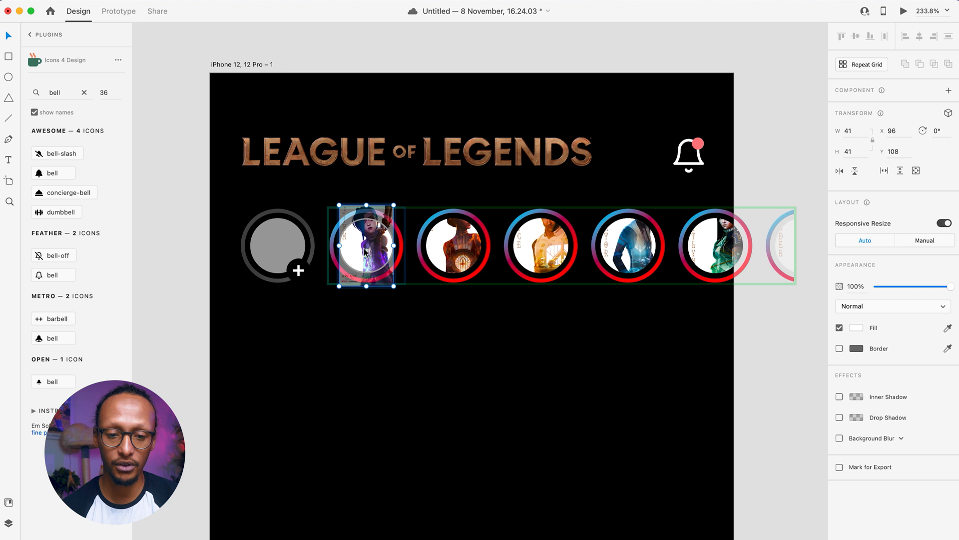
- Enlarge and reposition the first three posters so each character's face is framed
drag(340, 287, 257, 354)
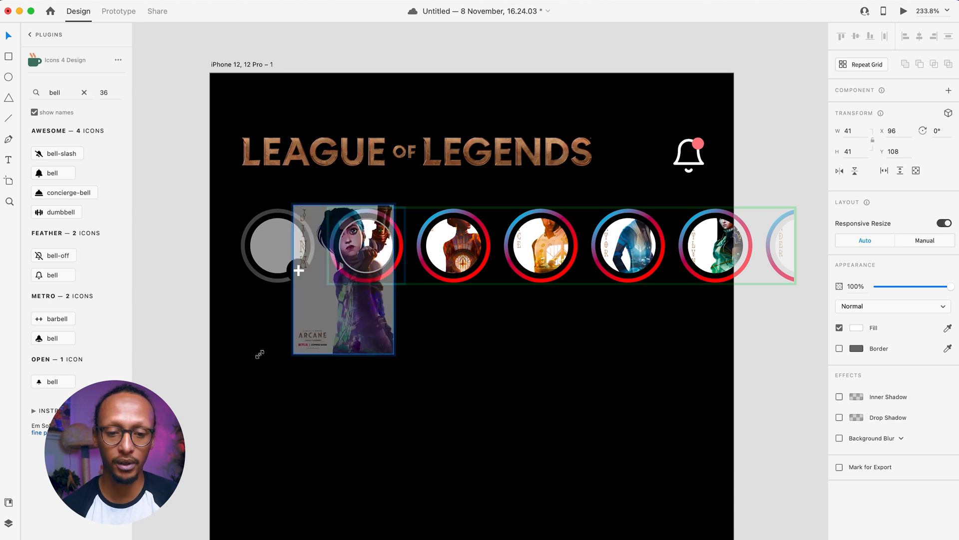
drag(364, 246, 372, 245)
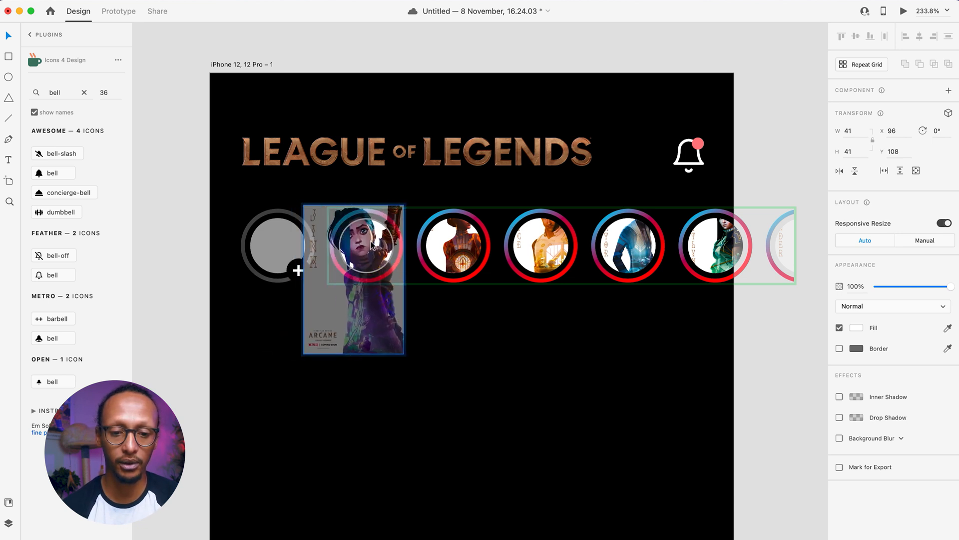
click(452, 241)
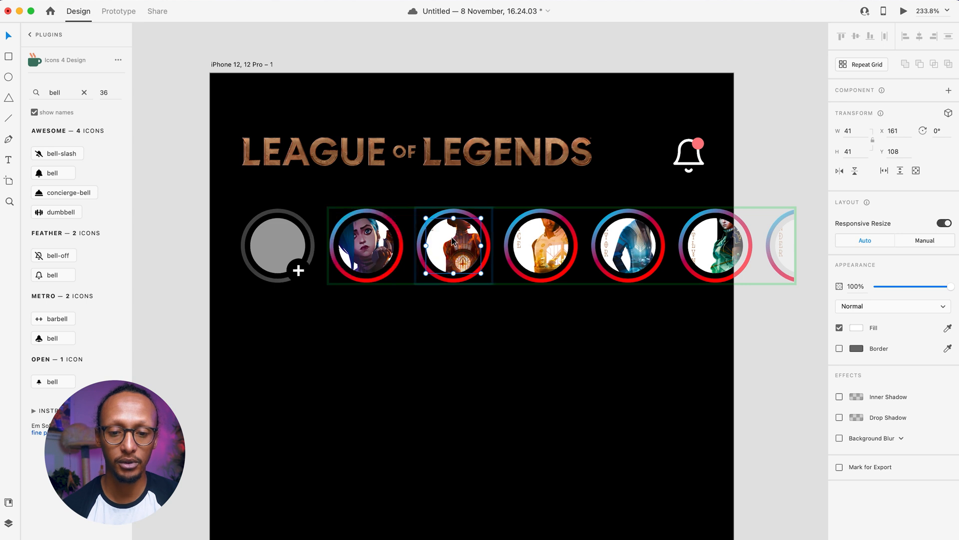
drag(428, 286, 358, 364)
drag(449, 239, 457, 243)
click(541, 243)
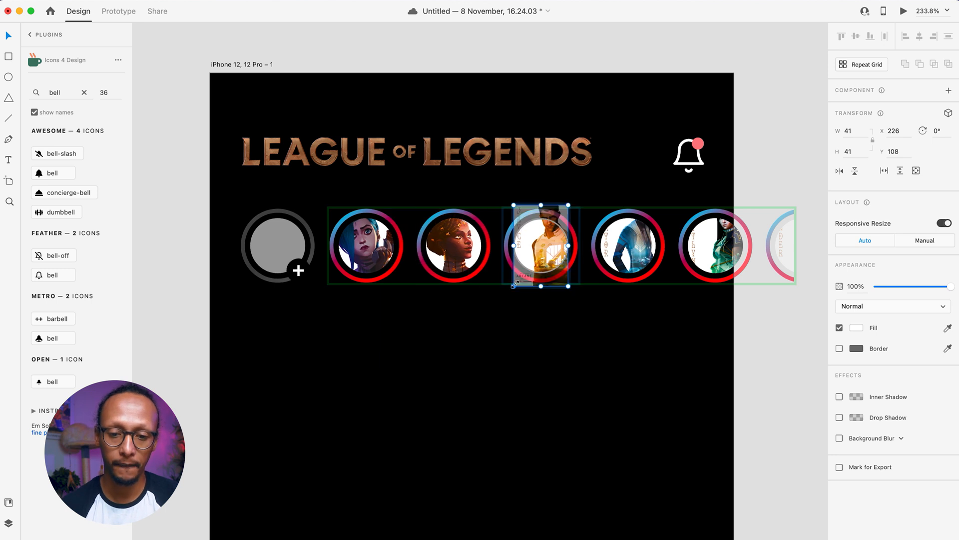
drag(513, 287, 454, 375)
drag(534, 250, 545, 258)
- Enlarge and reposition the fourth and fifth posters to frame their faces
click(621, 259)
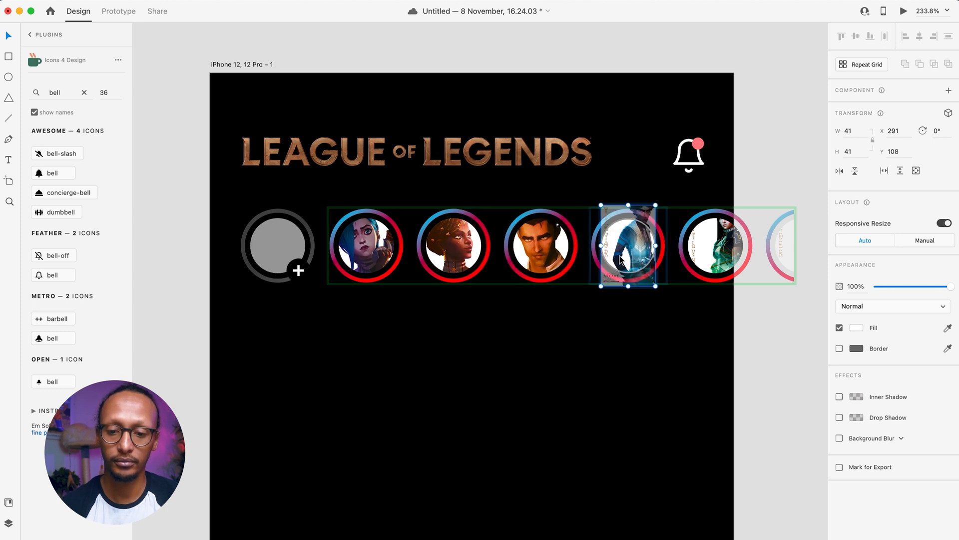
drag(601, 285, 547, 365)
drag(638, 250, 639, 259)
click(720, 229)
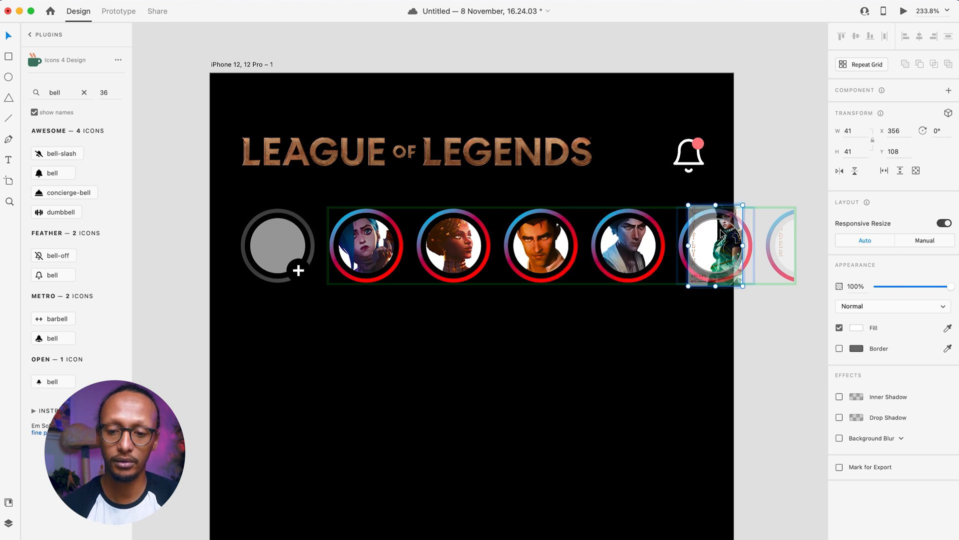
drag(690, 288, 638, 370)
drag(700, 250, 705, 254)
key(Escape)
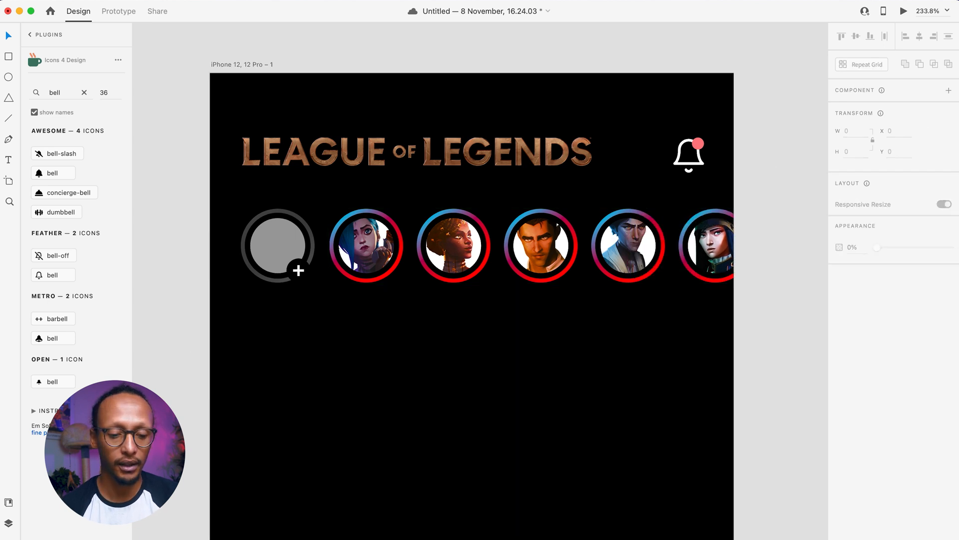
- Place the Vi poster in the grey add-story circle, enlarged with her face centred
click(39, 538)
drag(552, 129, 271, 243)
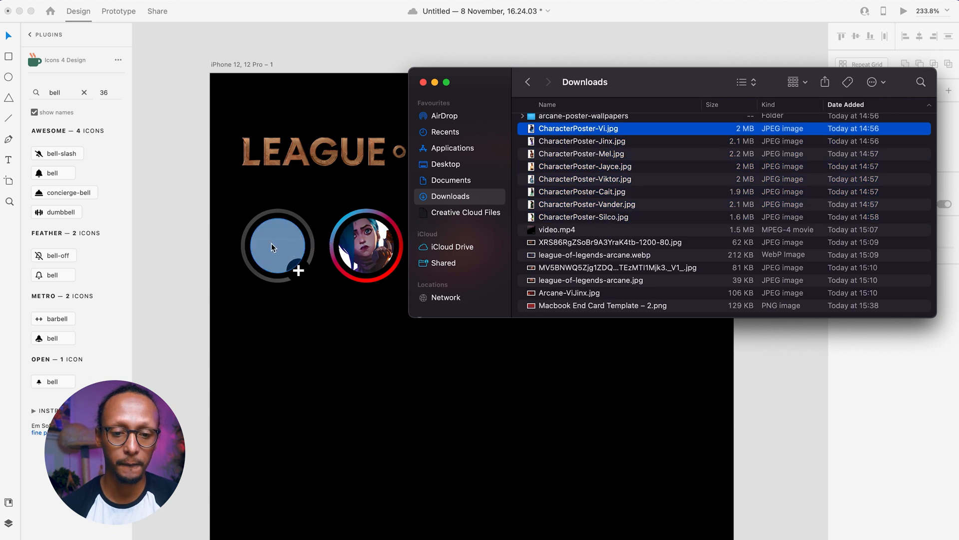
double_click(273, 244)
drag(252, 287, 175, 391)
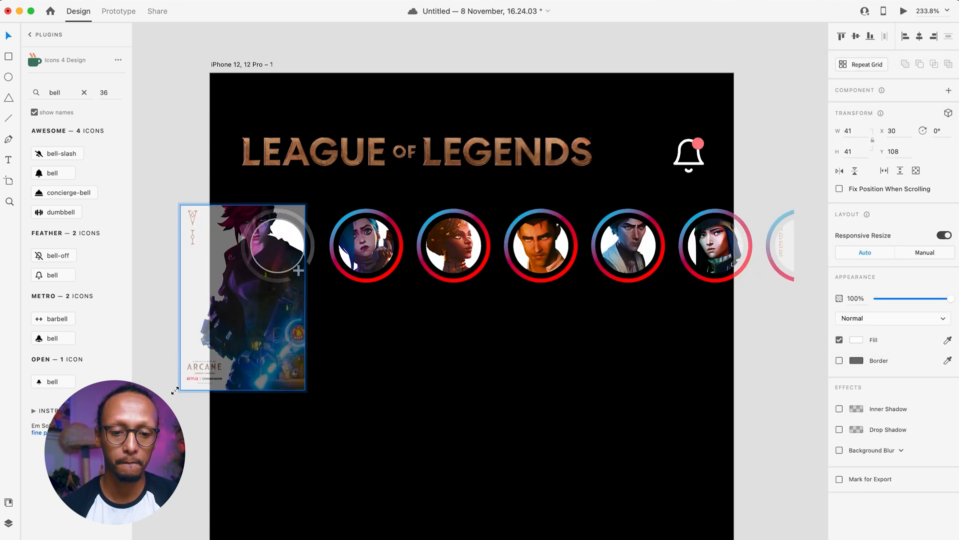
drag(272, 234, 296, 247)
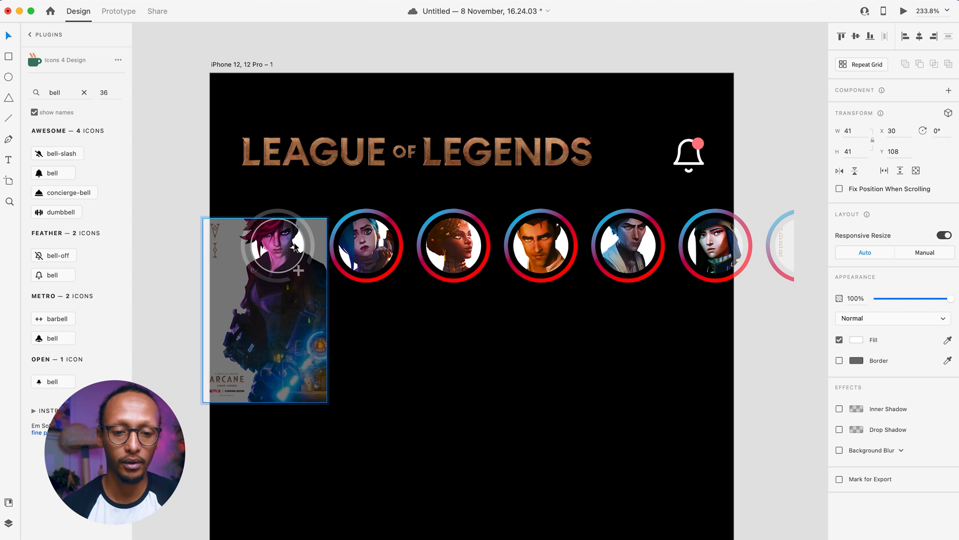
click(445, 295)
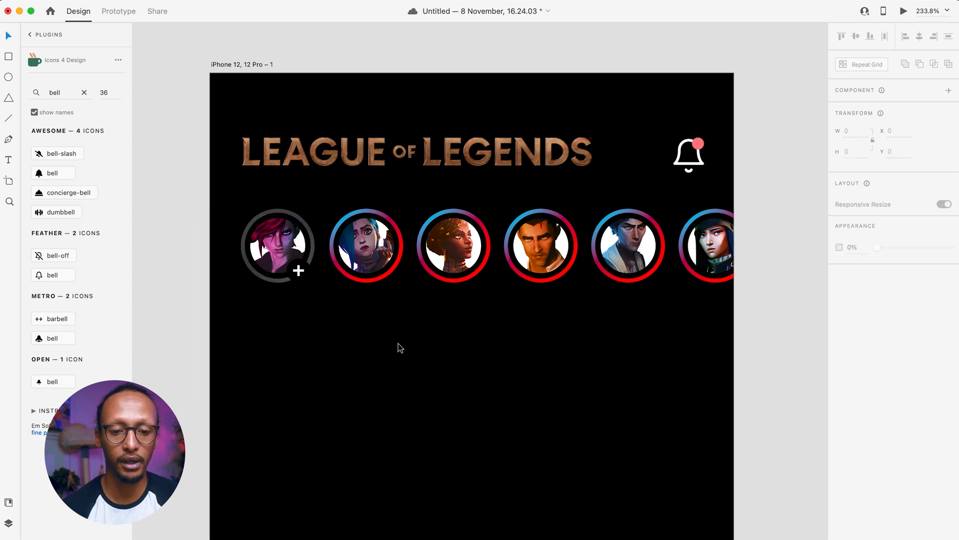
scroll(401, 347, down, 2)
scroll(369, 355, down, 3)
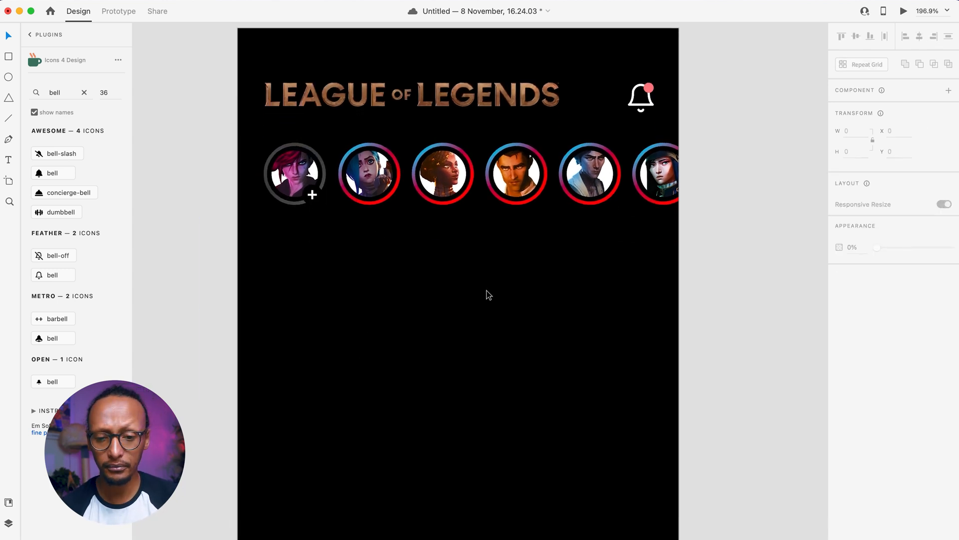
- Thin the gradient rings by resizing the inner ellipse, and enlarge the character photos to 45×45
double_click(363, 202)
scroll(364, 200, up, 5)
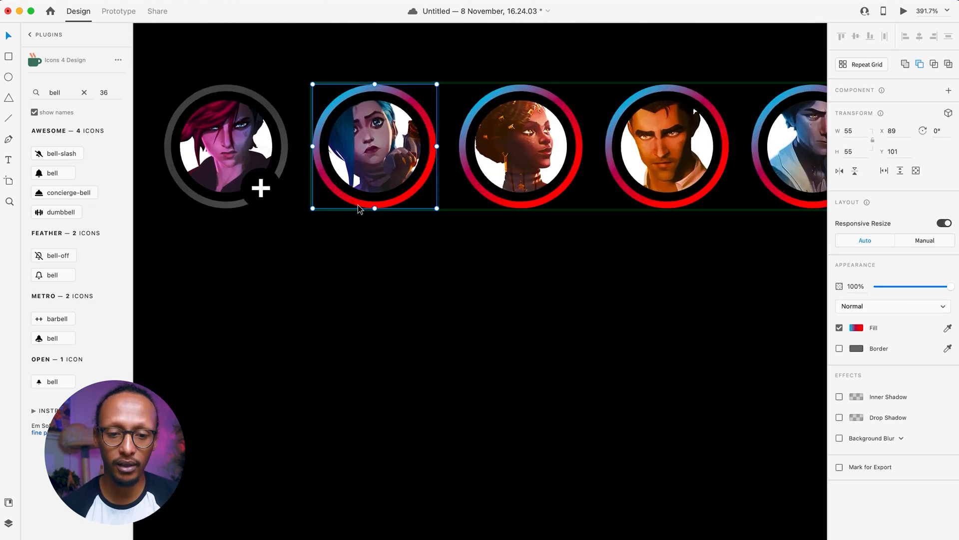
double_click(362, 204)
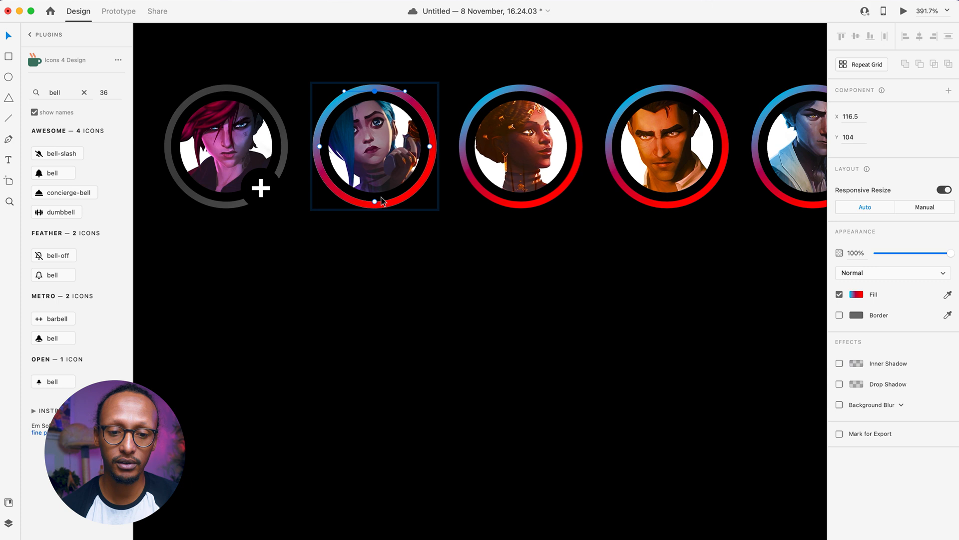
drag(430, 201, 433, 205)
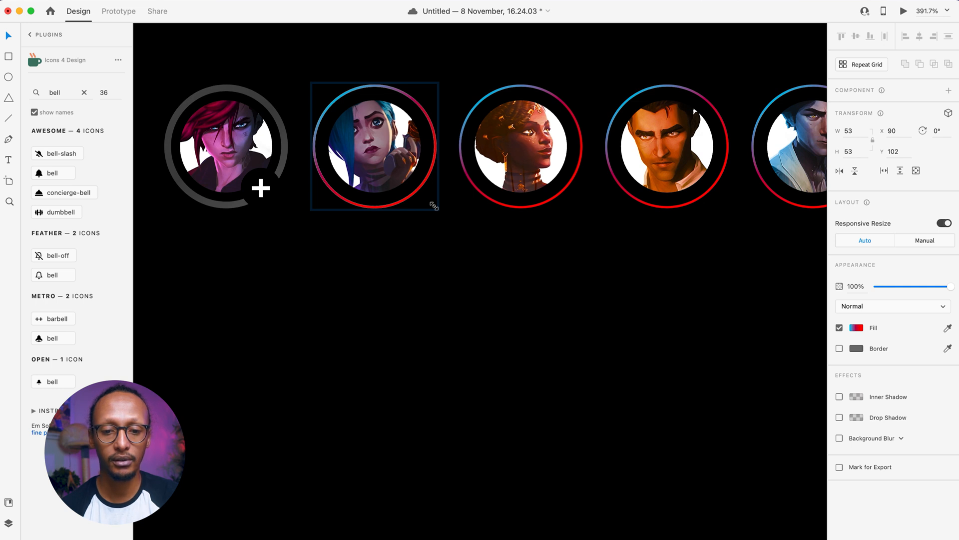
mouse_move(434, 206)
mouse_down()
mouse_move(429, 199)
mouse_move(439, 212)
mouse_move(434, 205)
mouse_up()
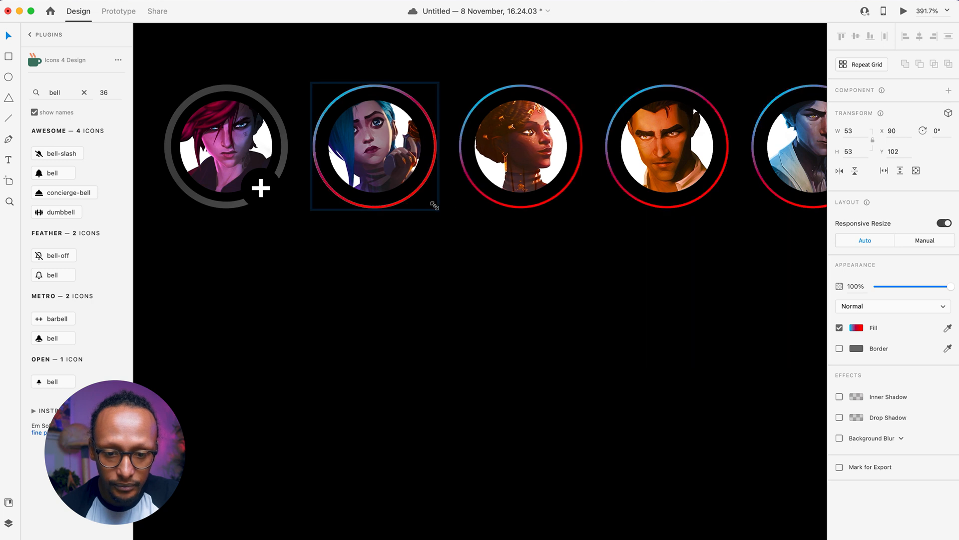
click(400, 183)
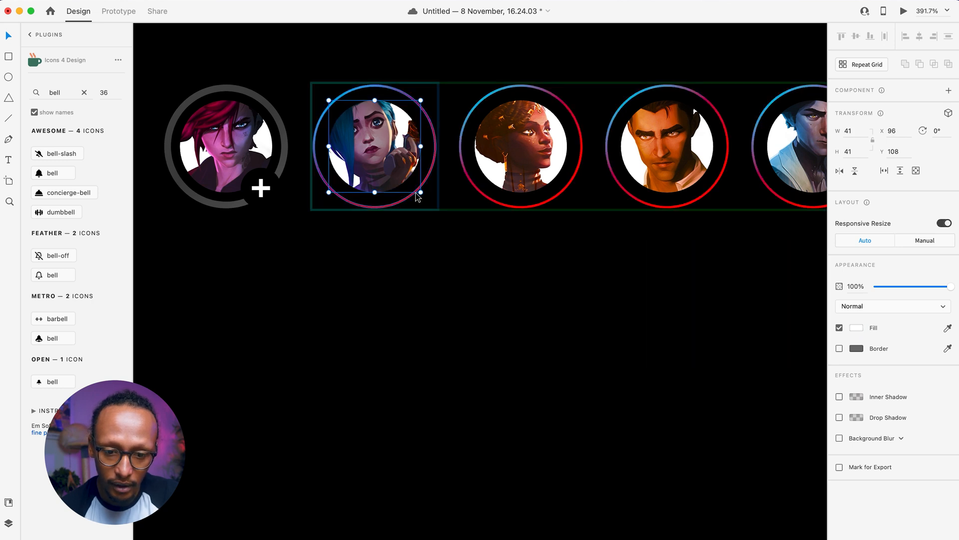
drag(421, 194, 392, 206)
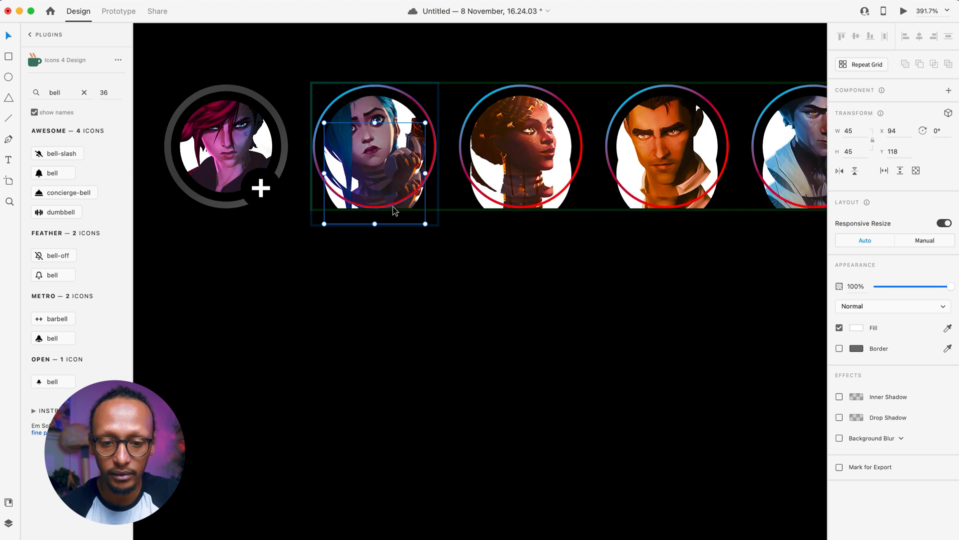
- Give the grid's character photos an Object Blur of 6 and shrink them slightly
click(839, 438)
click(872, 437)
click(861, 450)
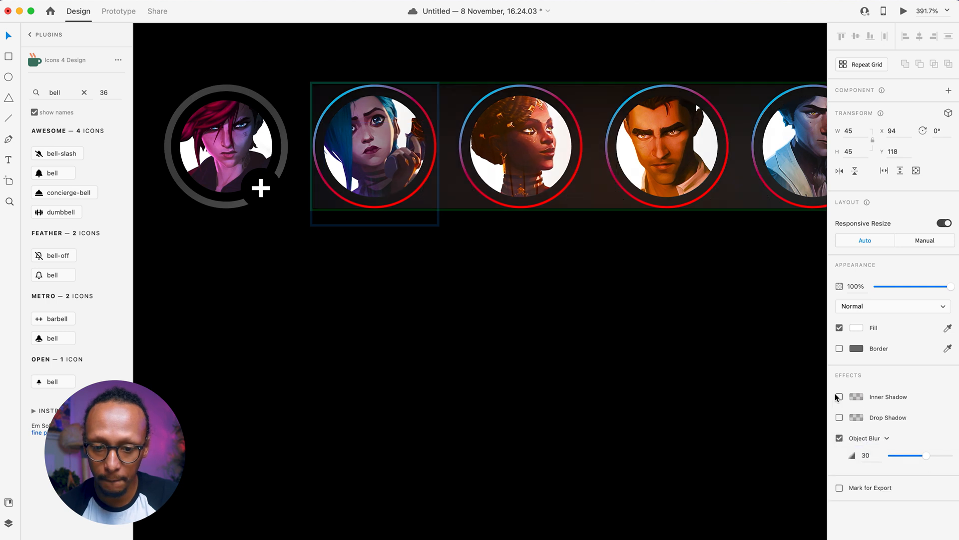
drag(925, 455, 895, 458)
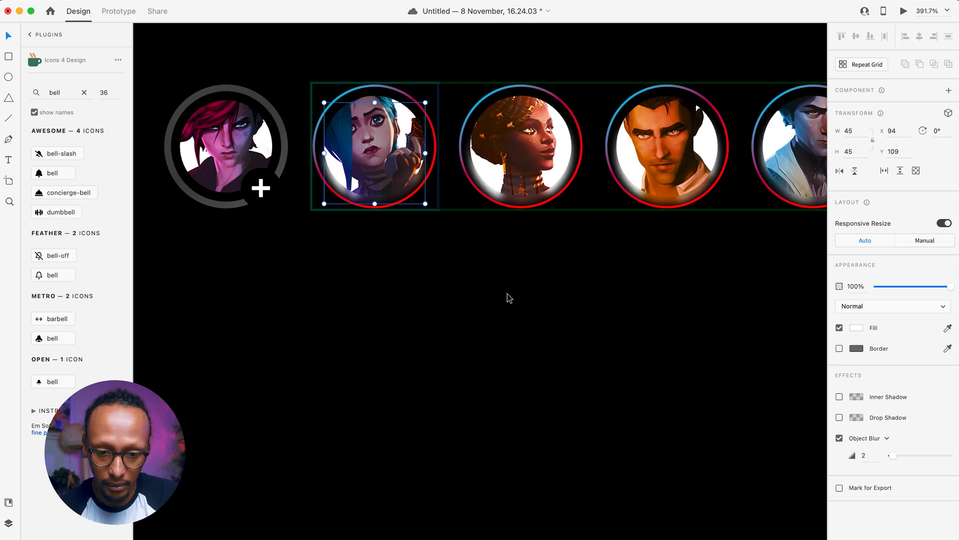
drag(426, 204, 413, 204)
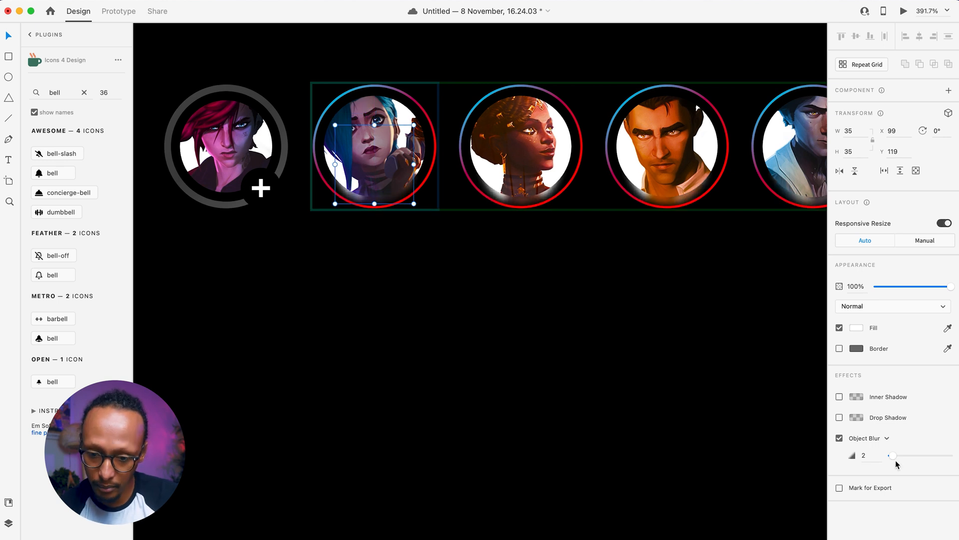
drag(895, 458, 901, 459)
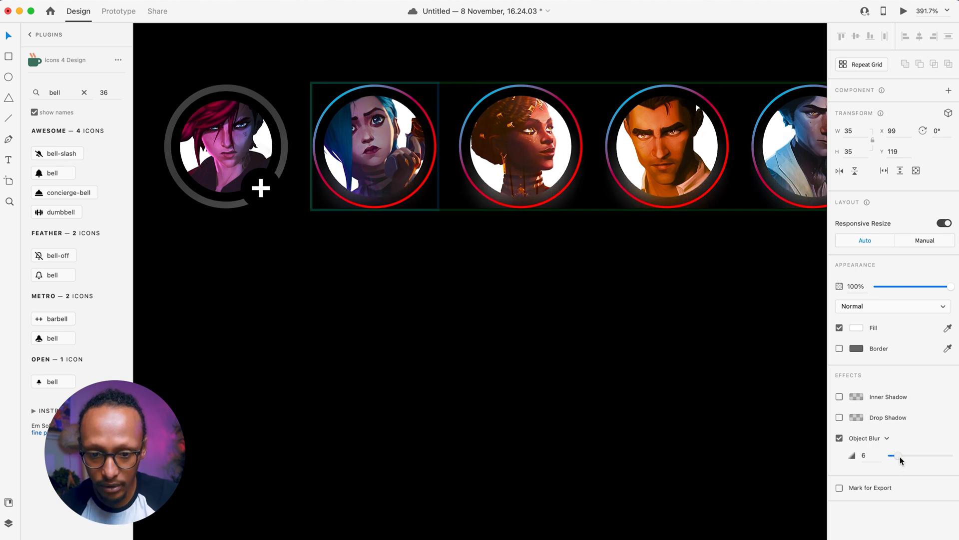
click(571, 303)
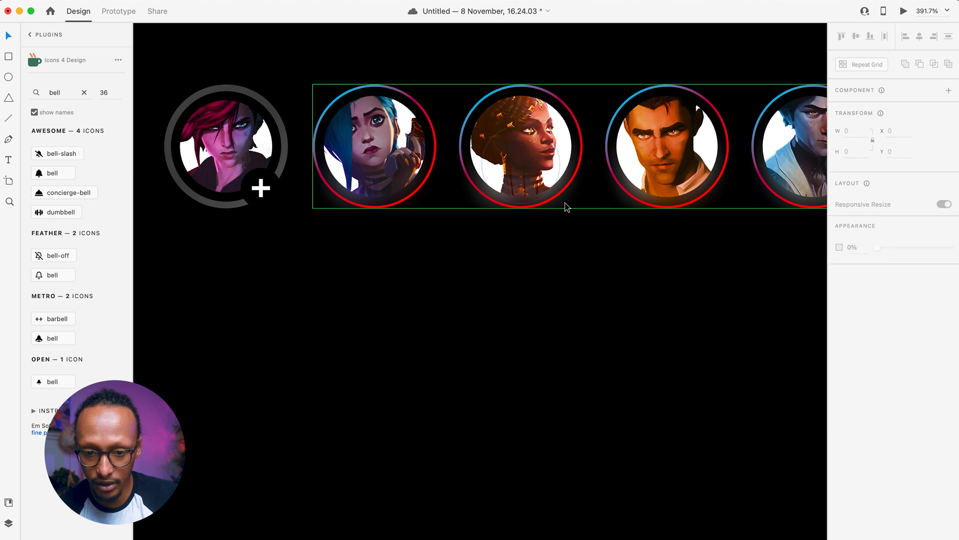
scroll(554, 253, right, 4)
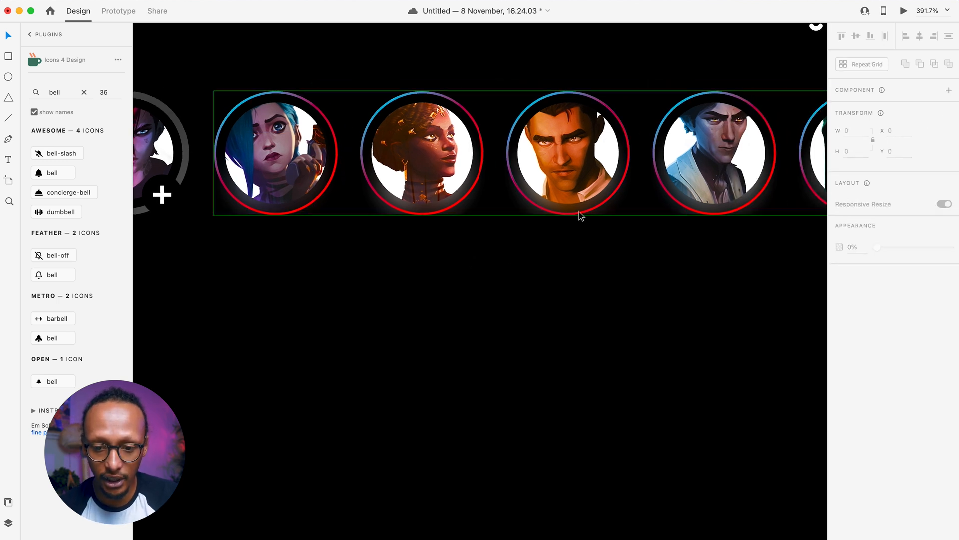
scroll(420, 295, left, 5)
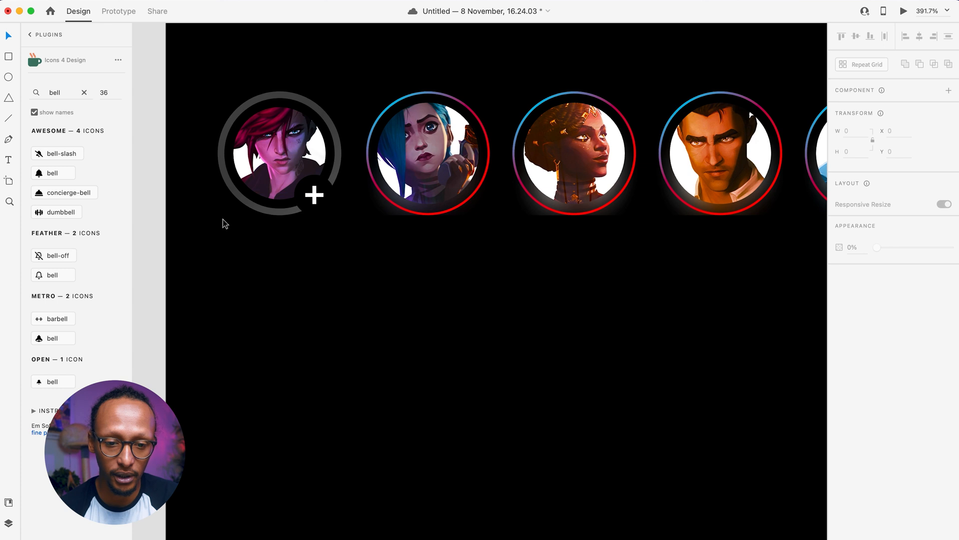
- Resize the first avatar's ring to 53 px and Vi's photo to 41×41, nudged down
click(259, 212)
double_click(259, 208)
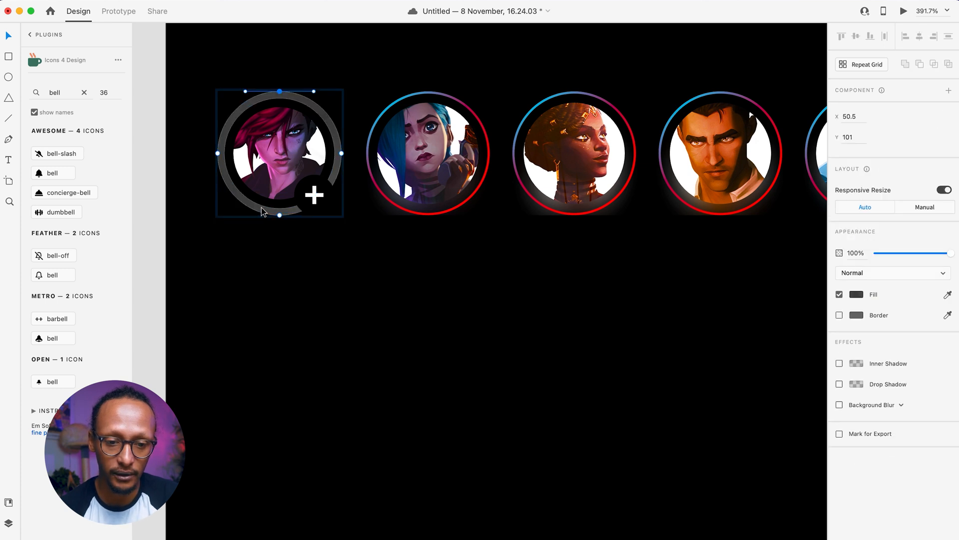
drag(333, 208, 338, 214)
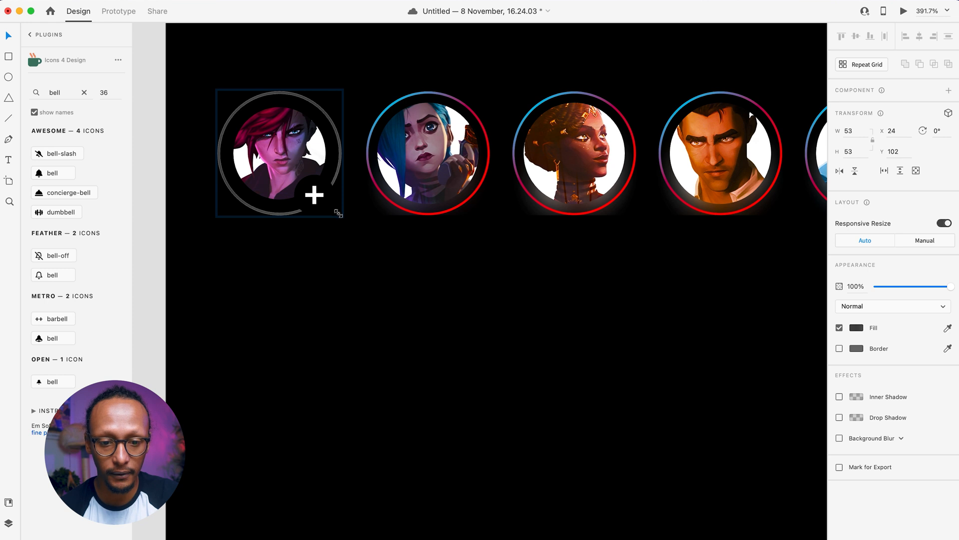
click(257, 193)
drag(328, 201, 330, 203)
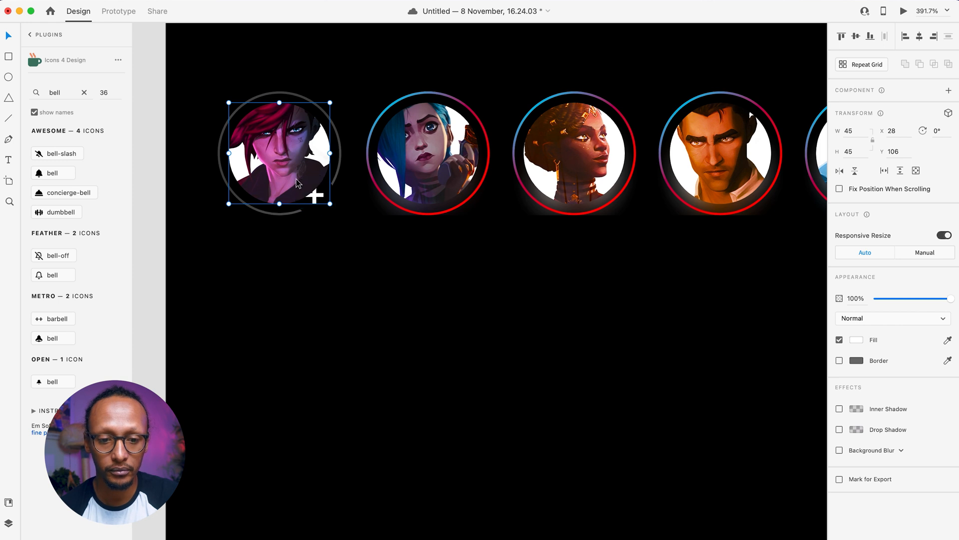
drag(328, 204, 325, 201)
key(shift+Down)
key(Up)
key(Up)
key(Up)
key(Up)
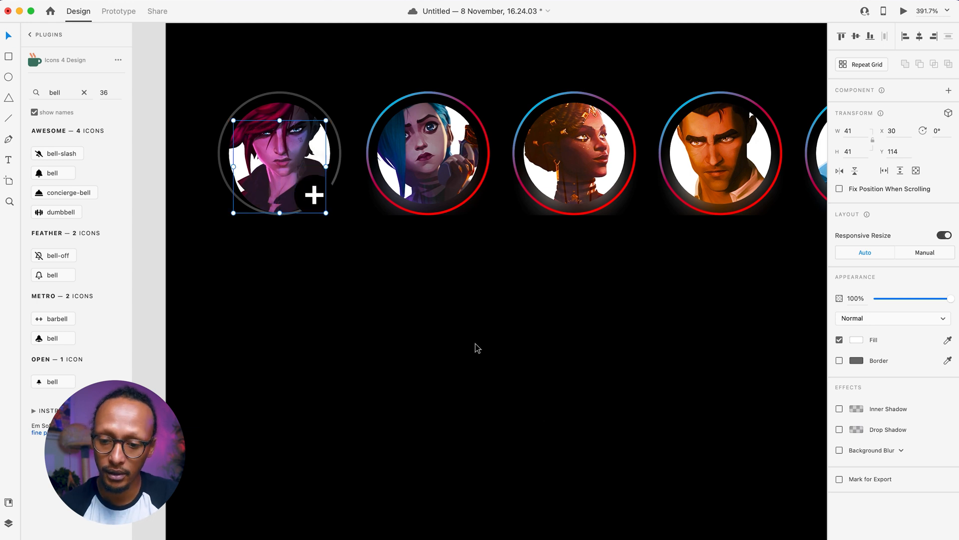
- Switch the Vi image's effect from Background Blur to Object Blur
click(849, 447)
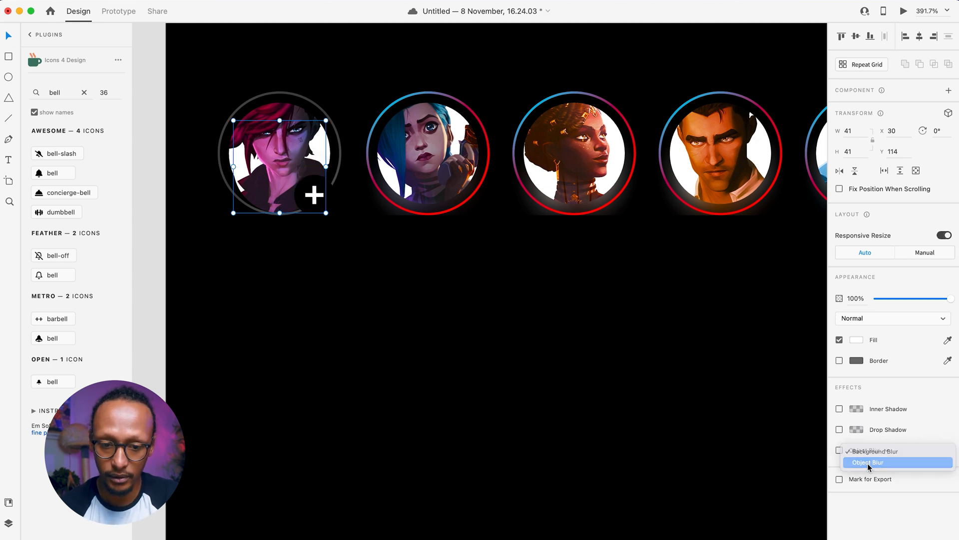
click(867, 462)
click(434, 359)
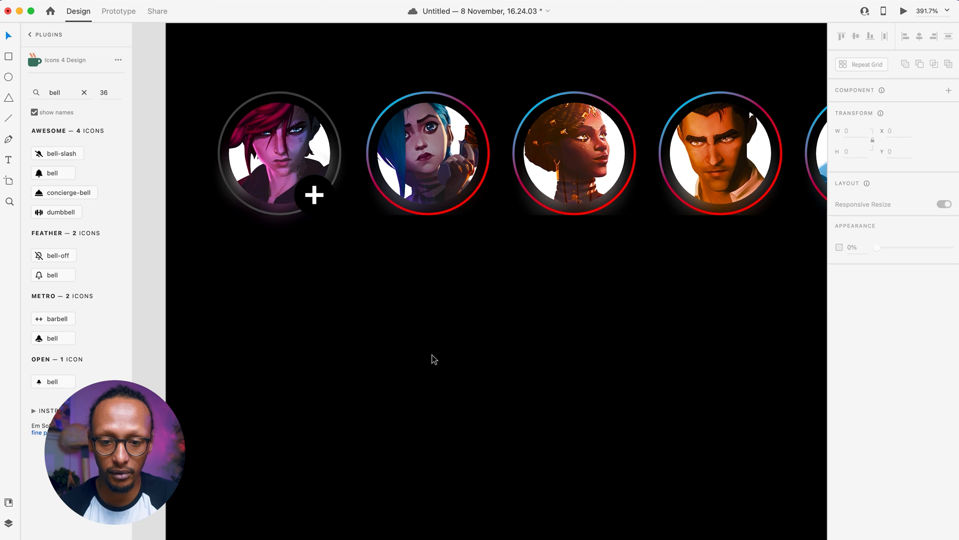
scroll(434, 359, down, 10)
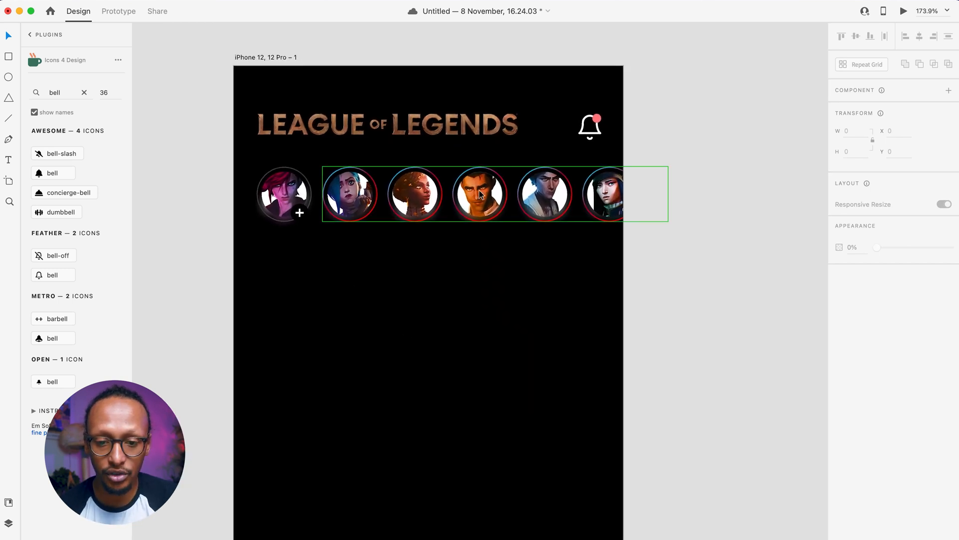
- Delete the stray avatar lying outside the artboard
click(478, 190)
scroll(467, 265, up, 5)
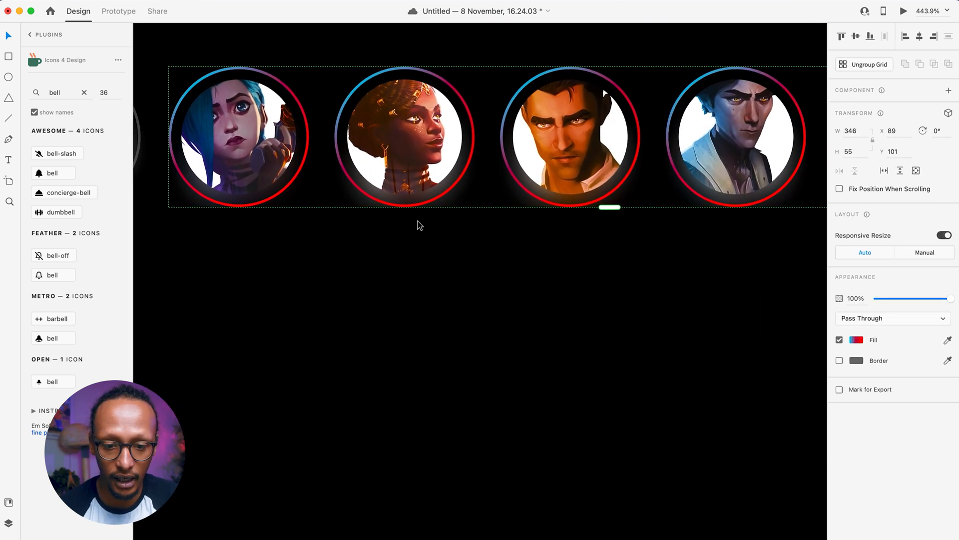
click(418, 225)
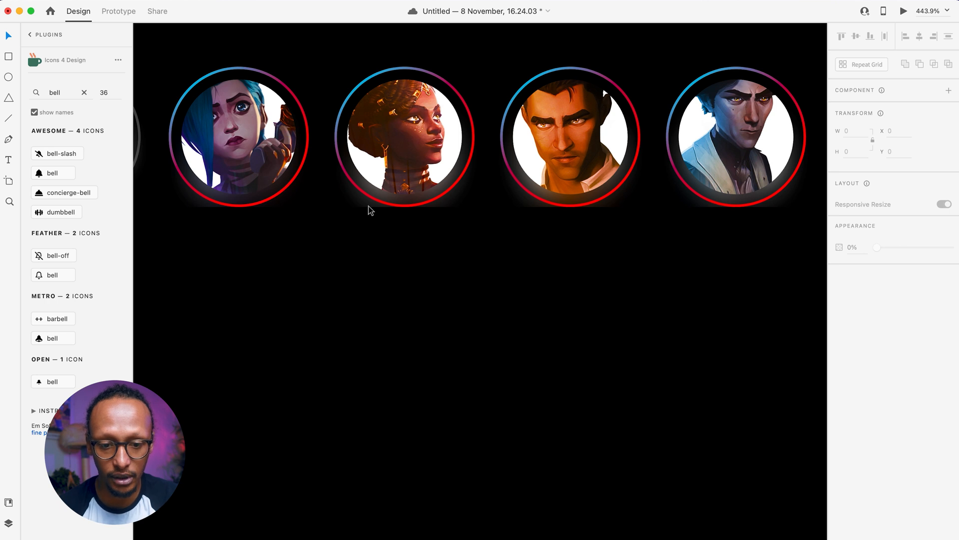
click(462, 200)
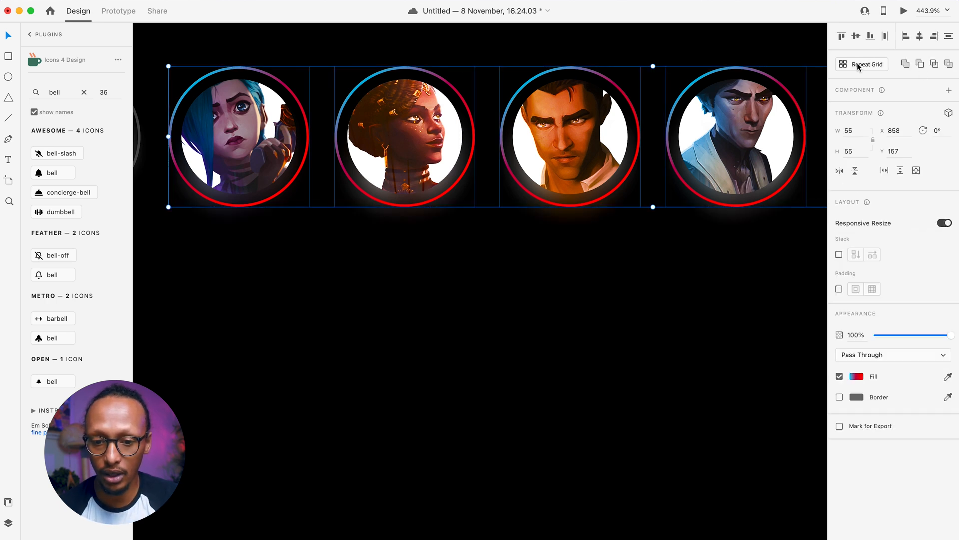
click(618, 260)
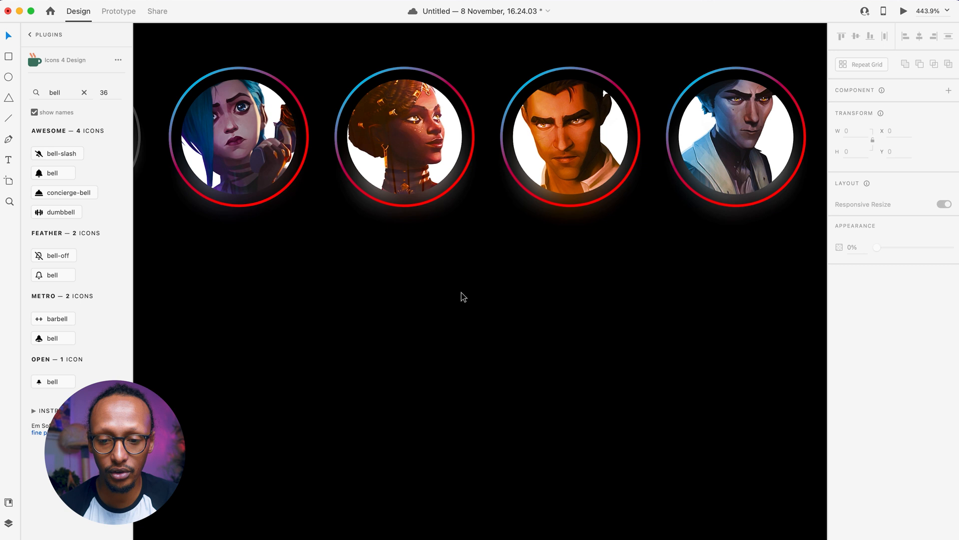
scroll(461, 293, down, 3)
scroll(383, 320, right, 4)
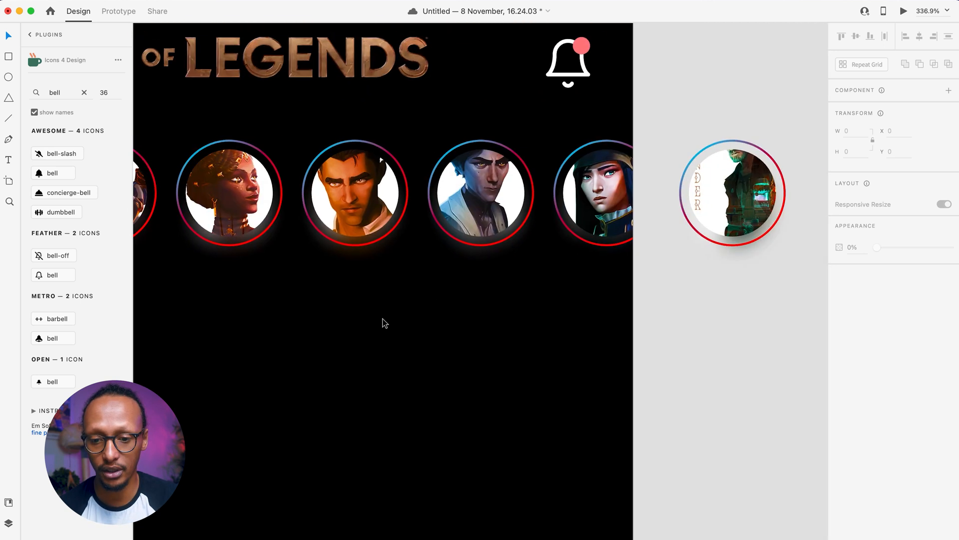
drag(831, 299, 740, 35)
key(Delete)
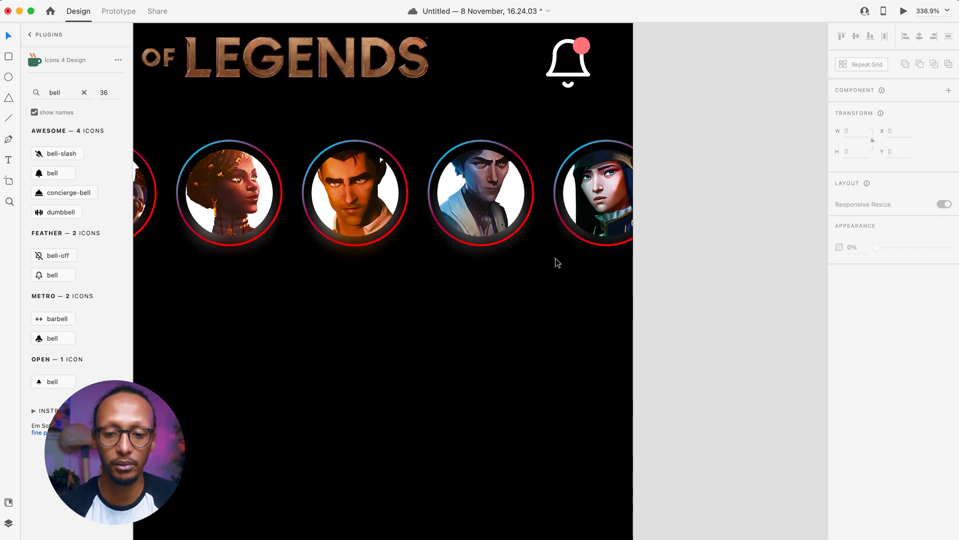
- Duplicate the Jinx avatar below the story row as a 37×37 copy at x 29, y 212
scroll(552, 272, down, 2)
scroll(551, 273, left, 4)
scroll(552, 273, down, 2)
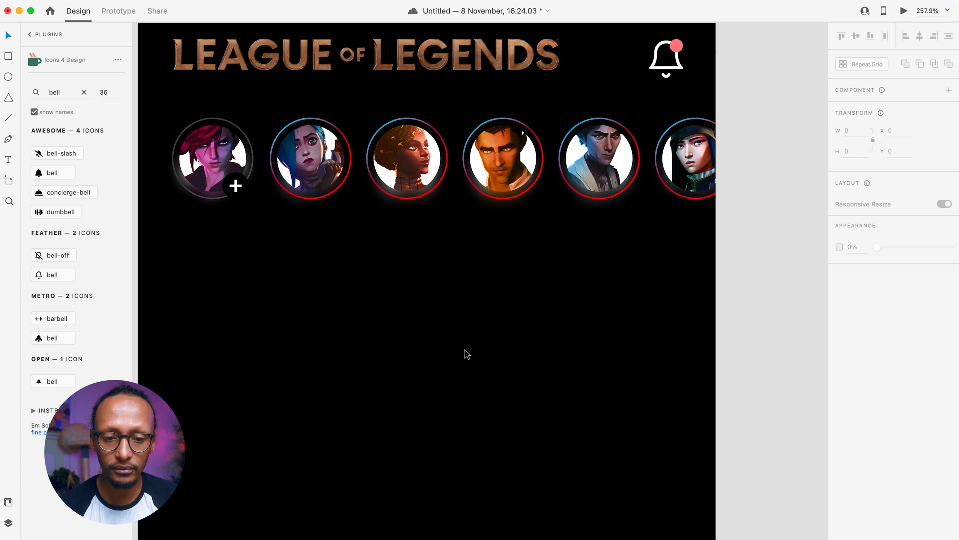
scroll(465, 350, left, 3)
scroll(464, 350, down, 2)
scroll(267, 265, down, 3)
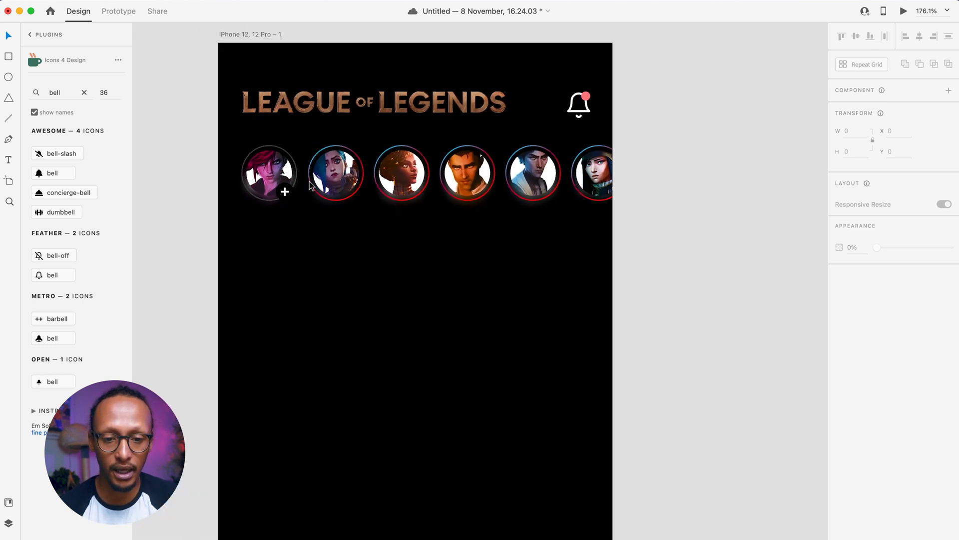
drag(343, 179, 285, 257)
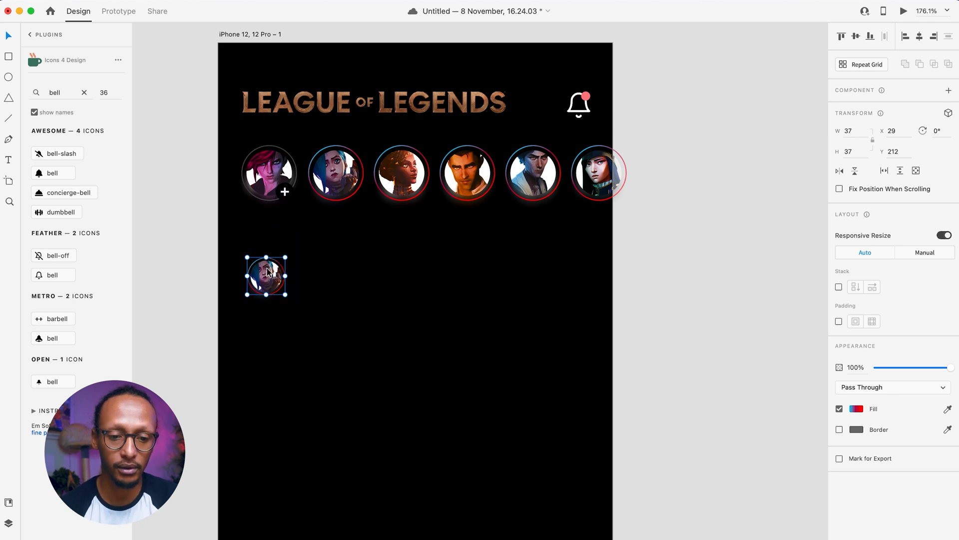
- Add the display name 'Jinn Arcane' beside the small avatar and scale it down slightly
key(t)
click(292, 265)
text(J)
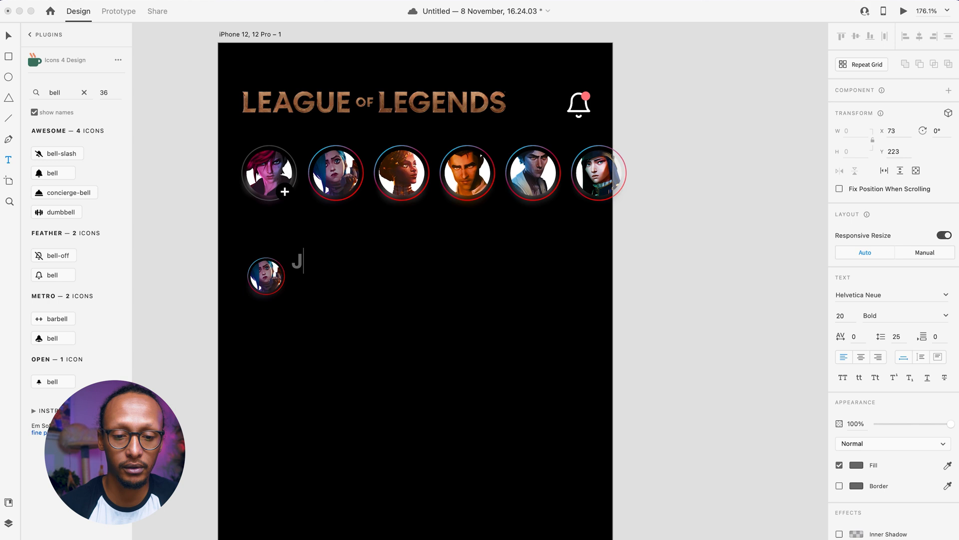
text(inn_Arcane)
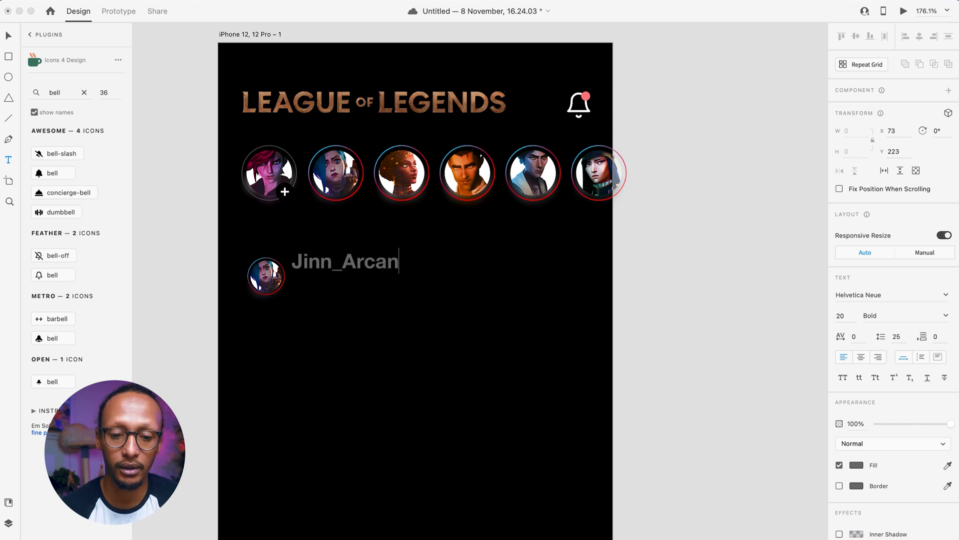
key(Escape)
double_click(358, 270)
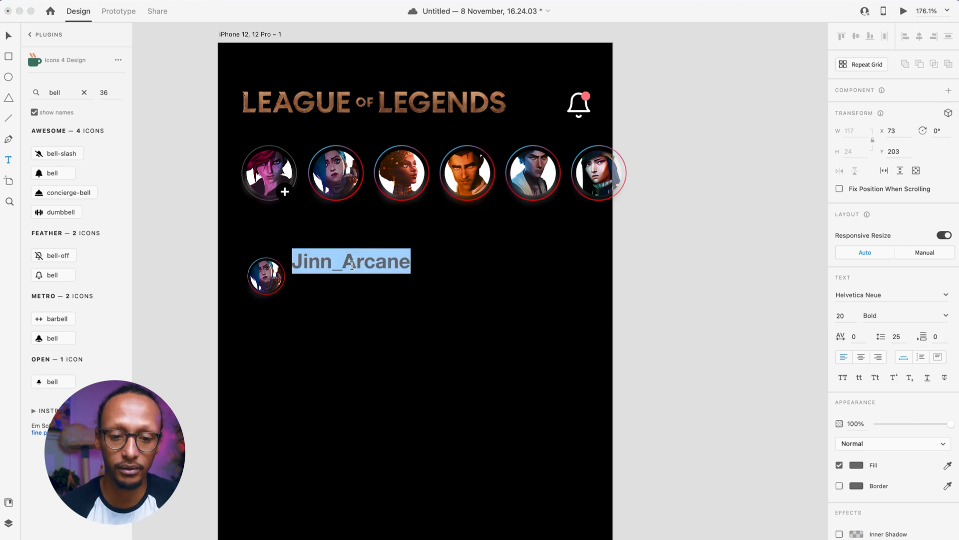
click(355, 266)
key(BackSpace)
key(BackSpace)
text(A)
key(Escape)
mouse_move(349, 274)
mouse_down()
mouse_move(349, 261)
mouse_move(348, 272)
mouse_move(324, 270)
mouse_move(348, 277)
mouse_up()
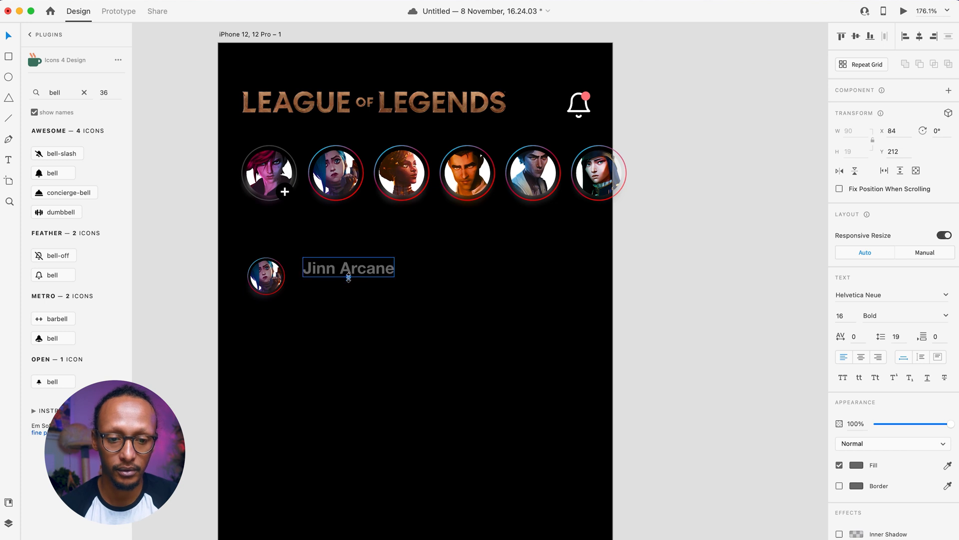
- Enlarge the small avatar copy to 49 × 49 and move the name beside it
click(283, 302)
click(284, 291)
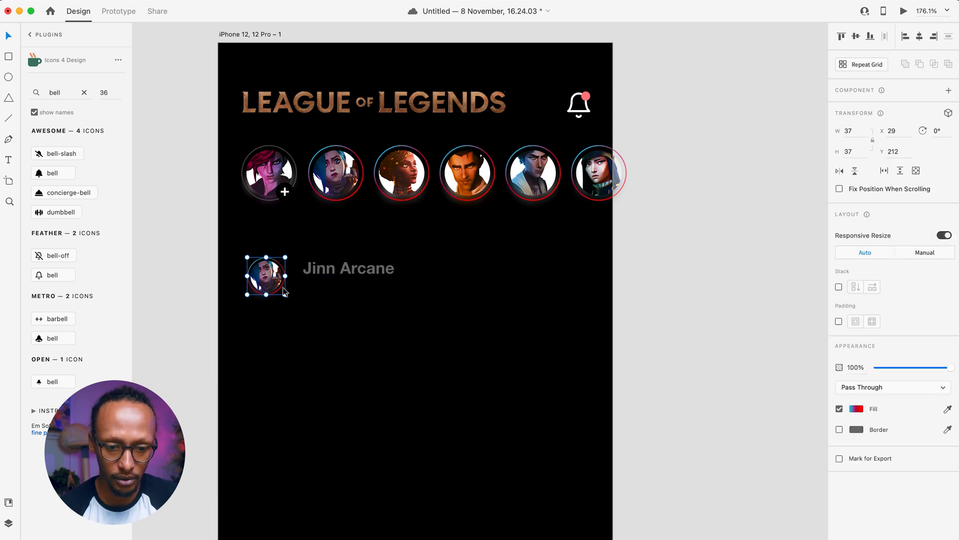
drag(285, 295, 298, 305)
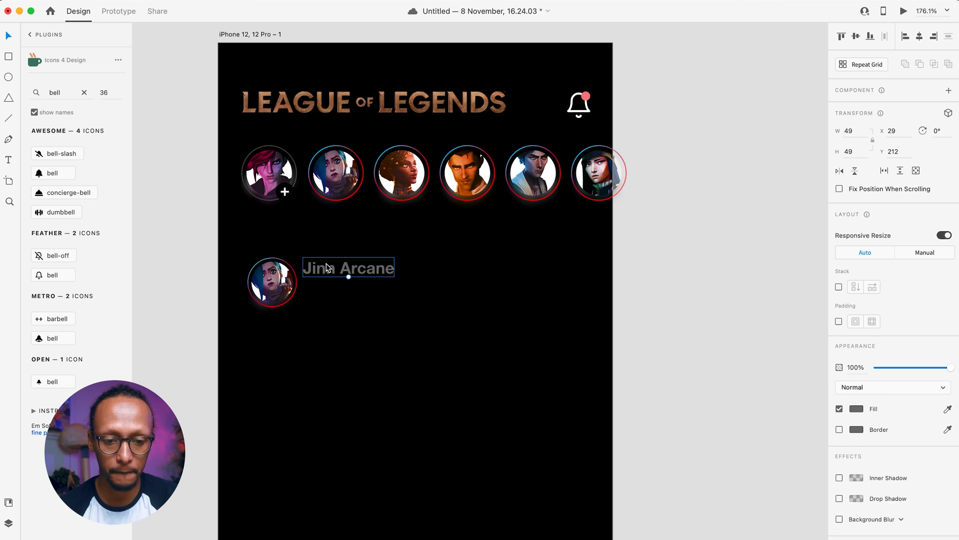
mouse_move(332, 272)
mouse_down()
mouse_move(323, 271)
mouse_move(333, 270)
mouse_move(330, 285)
mouse_up()
double_click(330, 284)
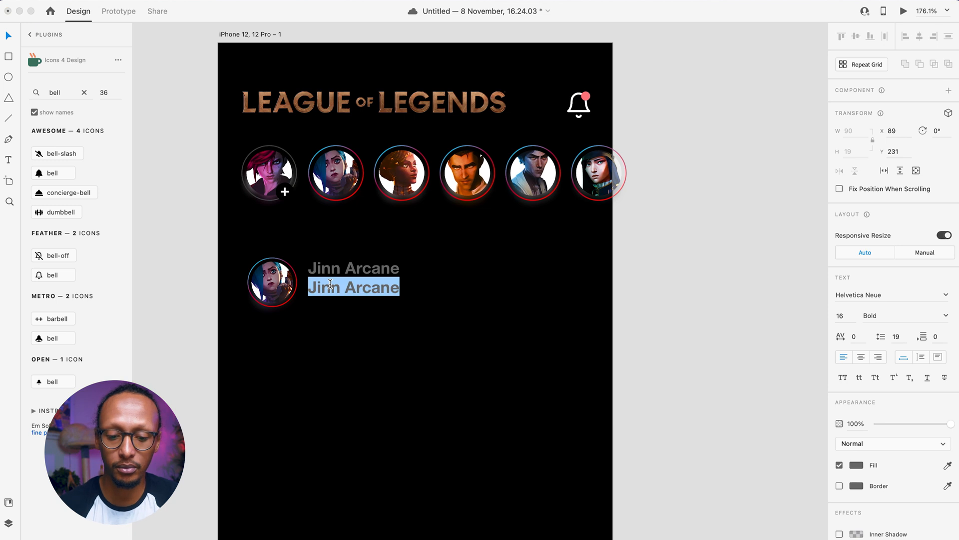
text(@jinn_xx)
key(Escape)
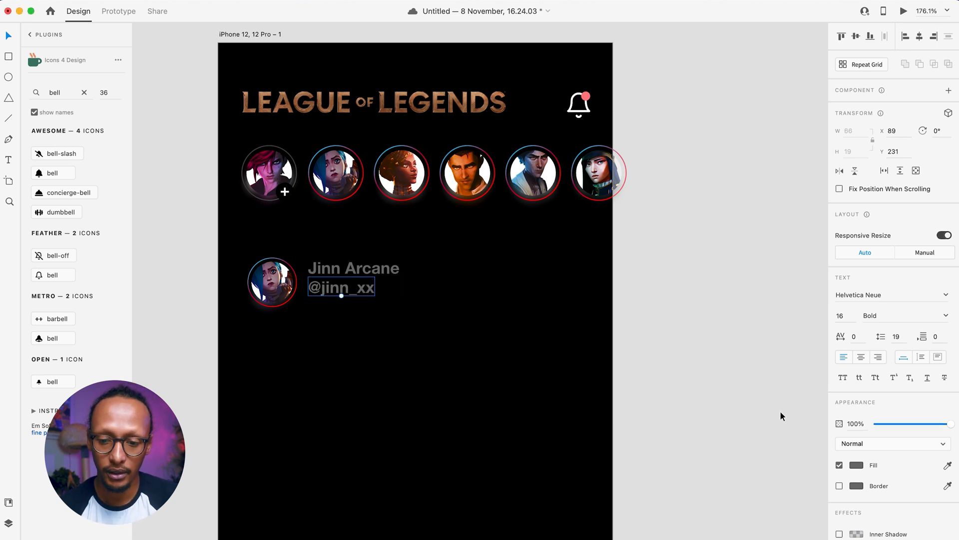
click(945, 315)
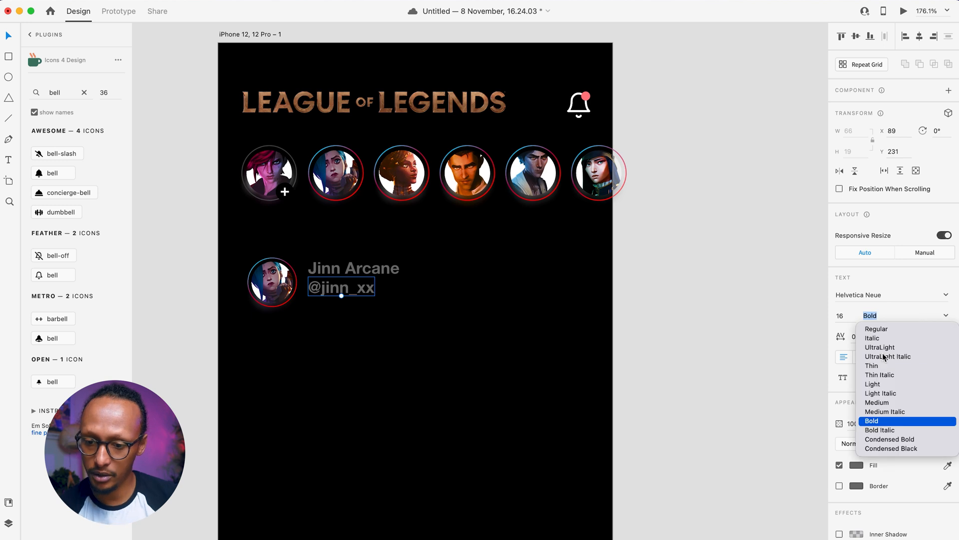
click(872, 402)
- Fill the display name white
click(352, 267)
click(857, 465)
drag(764, 450, 602, 297)
click(578, 302)
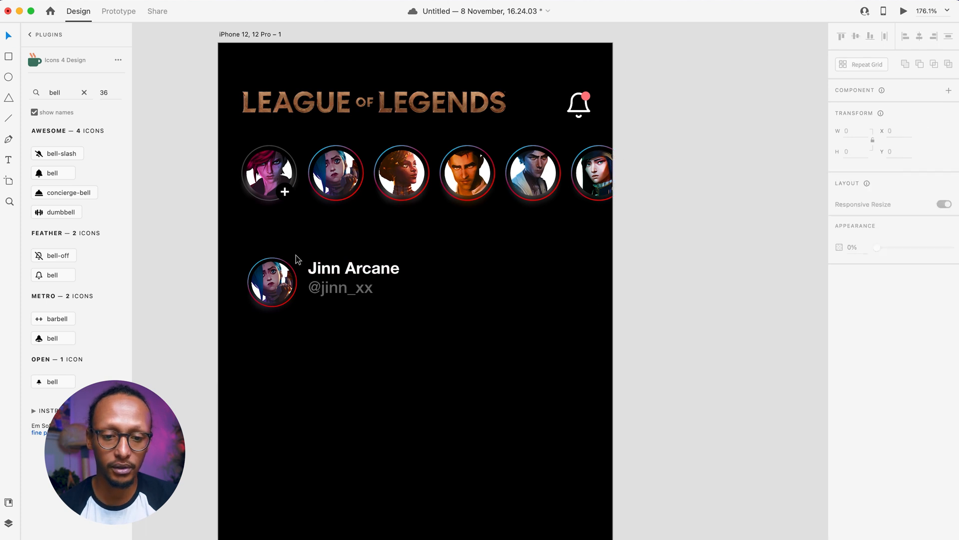
- Shrink the username's font size and shift it left 10 under the name
click(338, 295)
drag(339, 295, 338, 294)
key(shift+Left)
shift+click(330, 271)
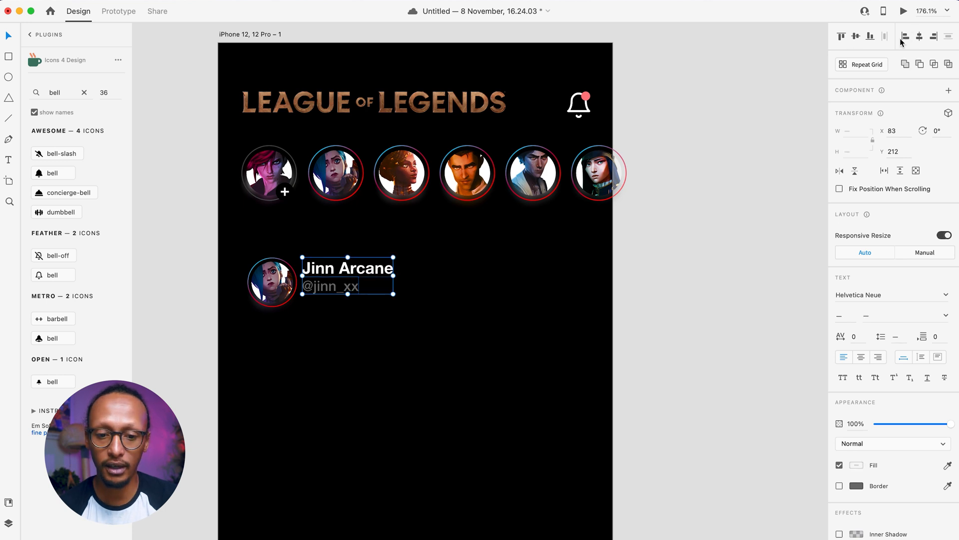
click(342, 298)
drag(412, 327, 547, 298)
click(328, 369)
- Turn on the artboard's layout grid to check the post header's alignment, then hide it
click(507, 341)
click(507, 342)
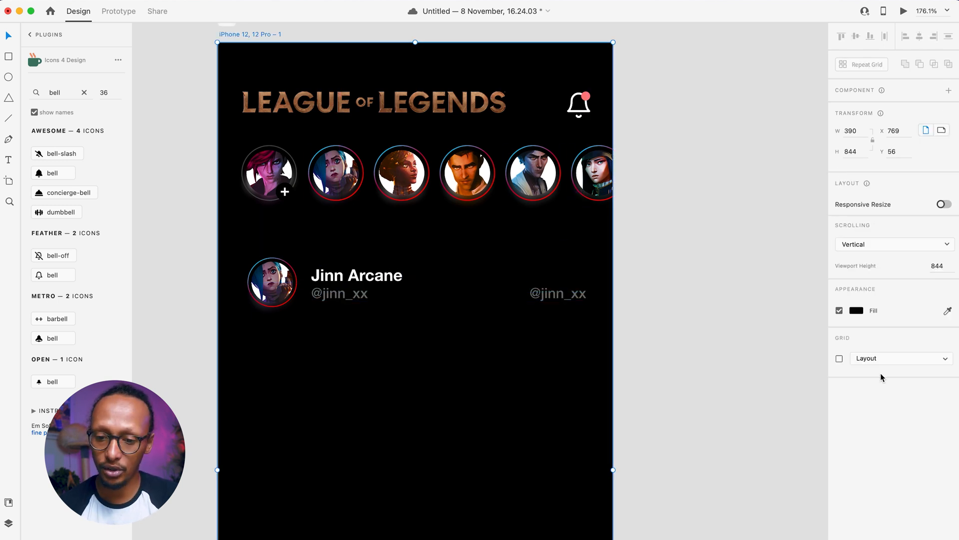
click(840, 358)
click(546, 295)
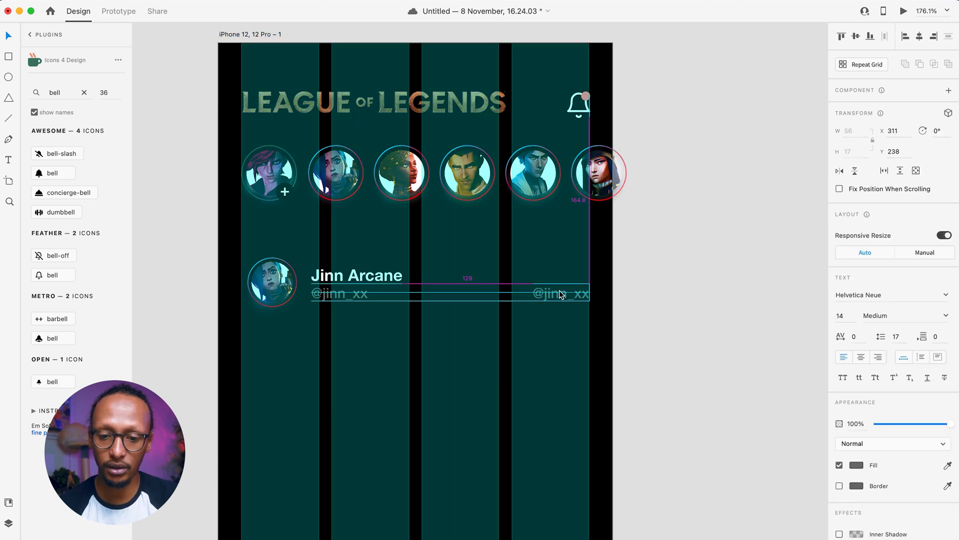
drag(437, 321, 275, 279)
click(498, 369)
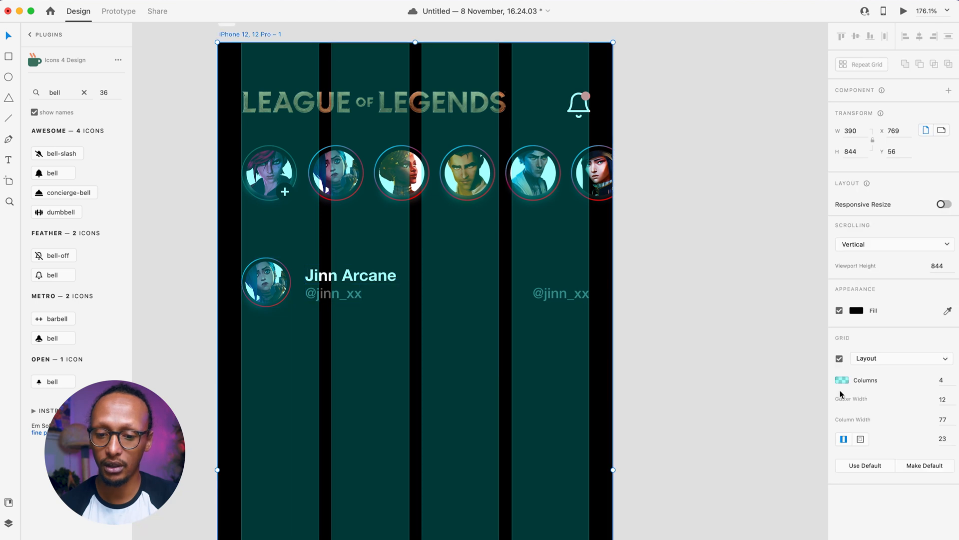
click(840, 358)
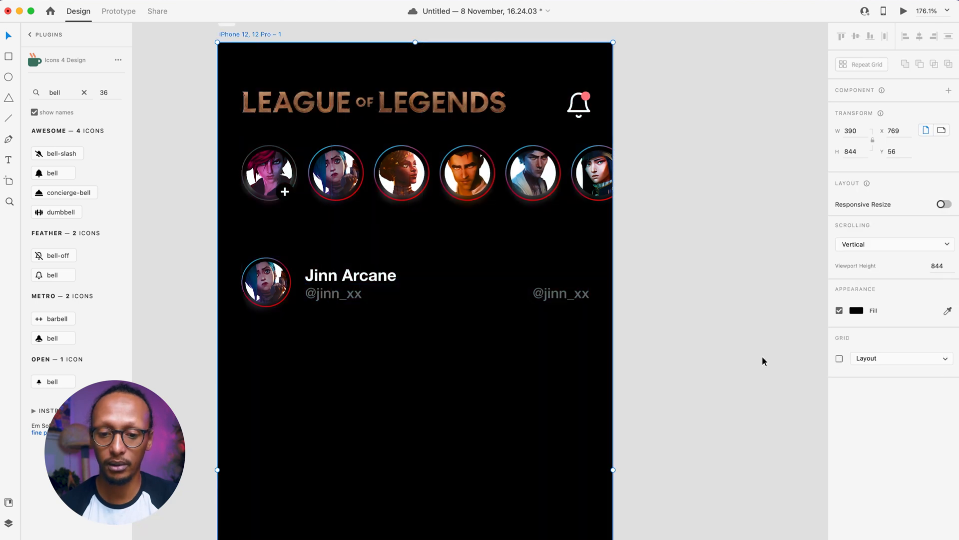
- Change the right-hand handle copy to '1 hour ago' and dim it to about half opacity
double_click(546, 291)
text(1 hour)
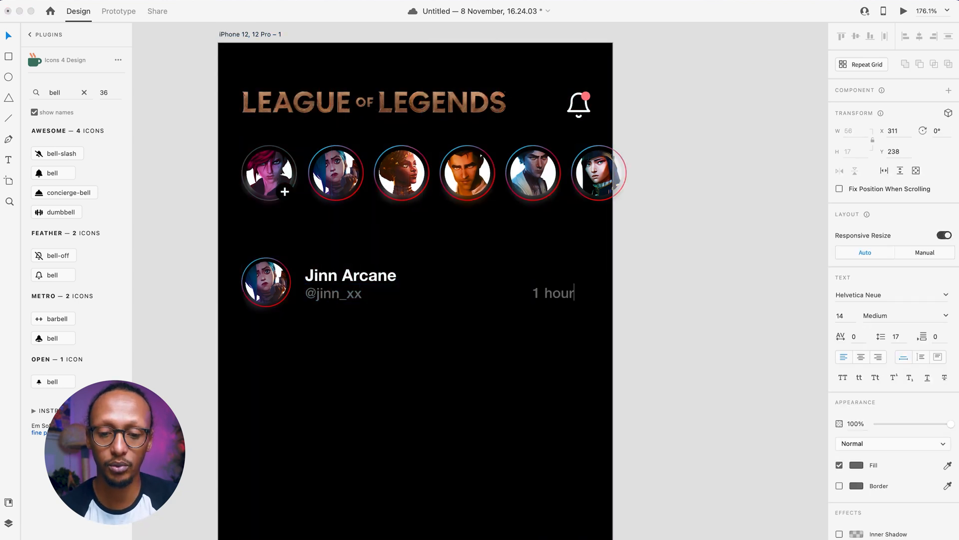
text( ago)
key(Escape)
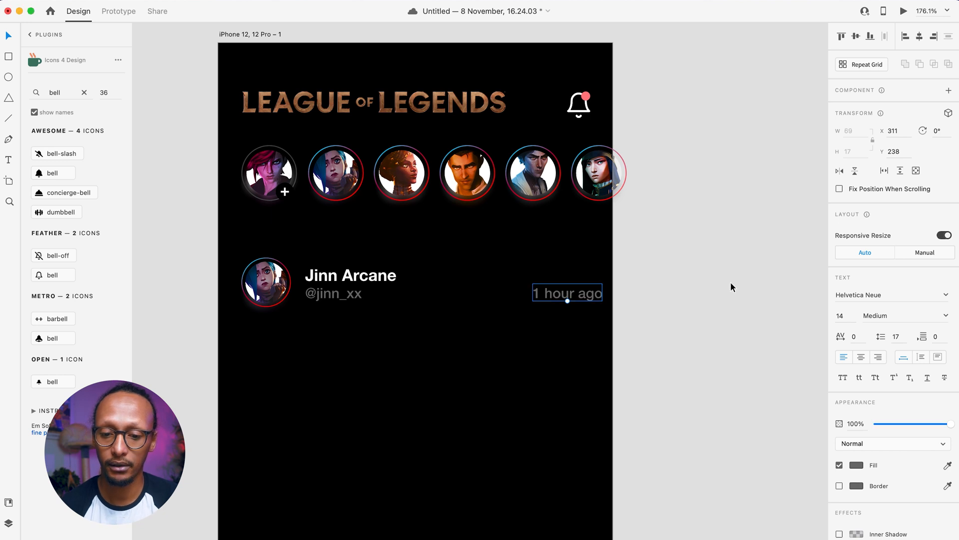
key(super+z)
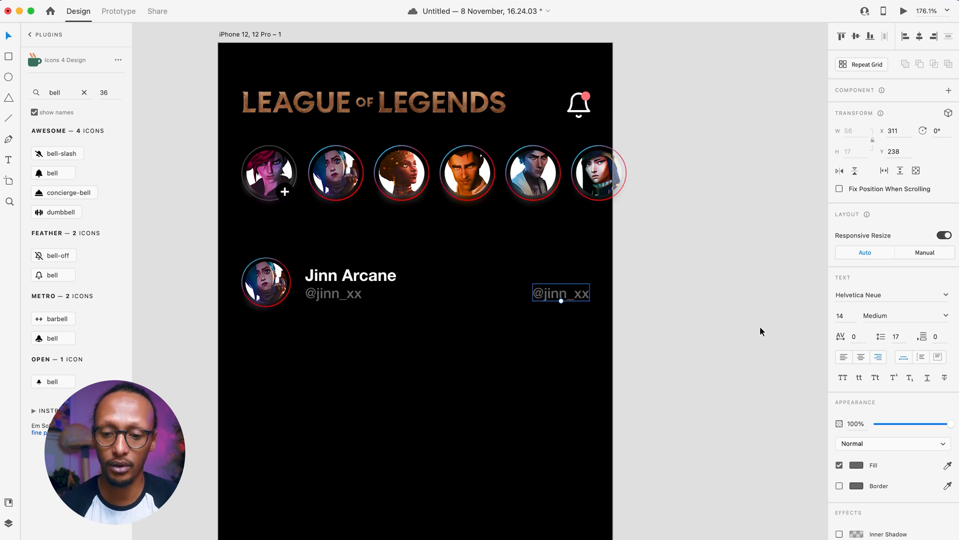
double_click(570, 295)
text(1 hour ago)
key(Escape)
drag(912, 427, 915, 427)
click(732, 406)
drag(733, 407, 733, 345)
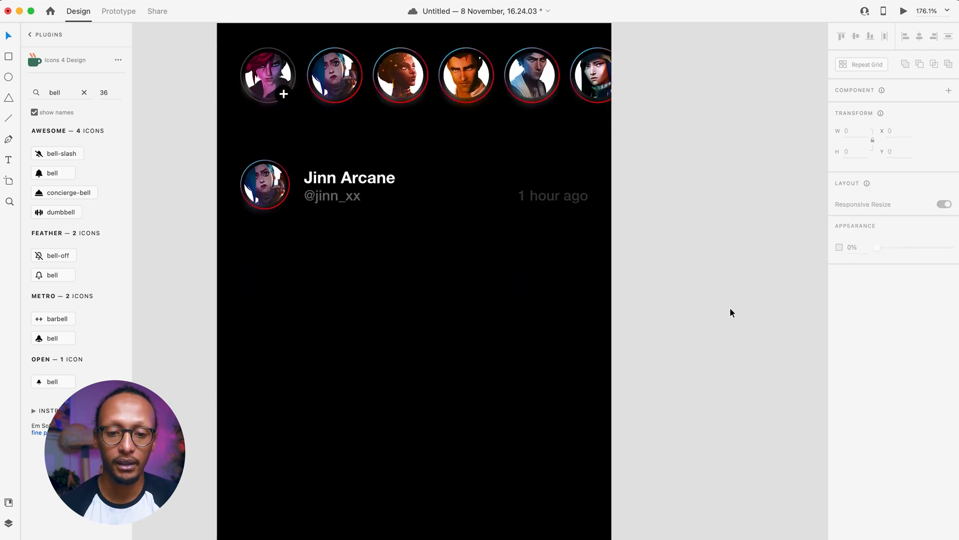
key(super+0)
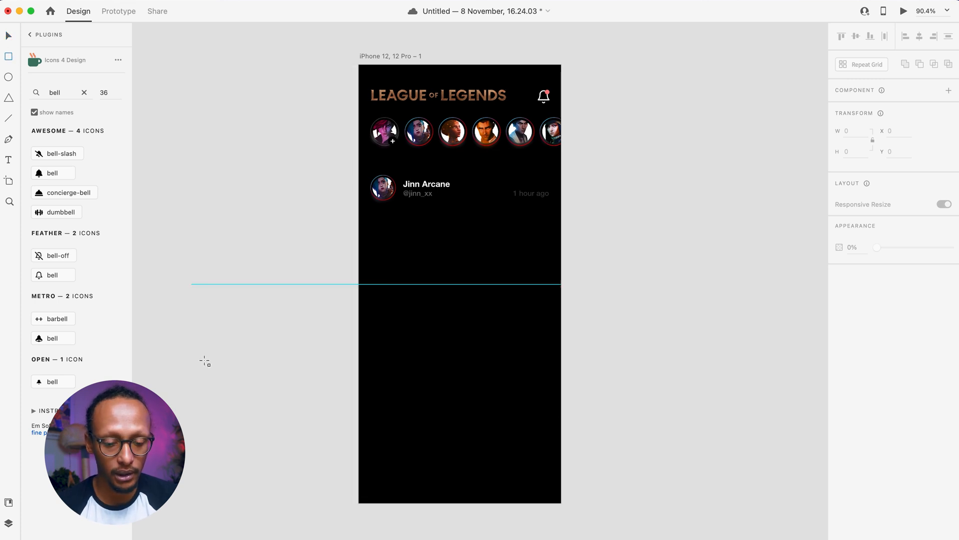
- Drag video.mp4 from Finder's Downloads folder onto the iPhone artboard
click(33, 537)
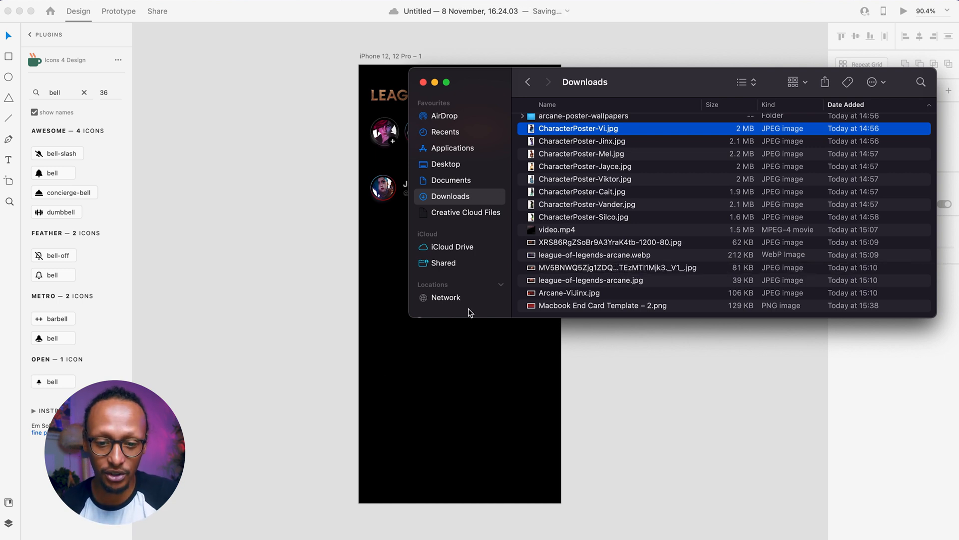
drag(571, 233, 485, 360)
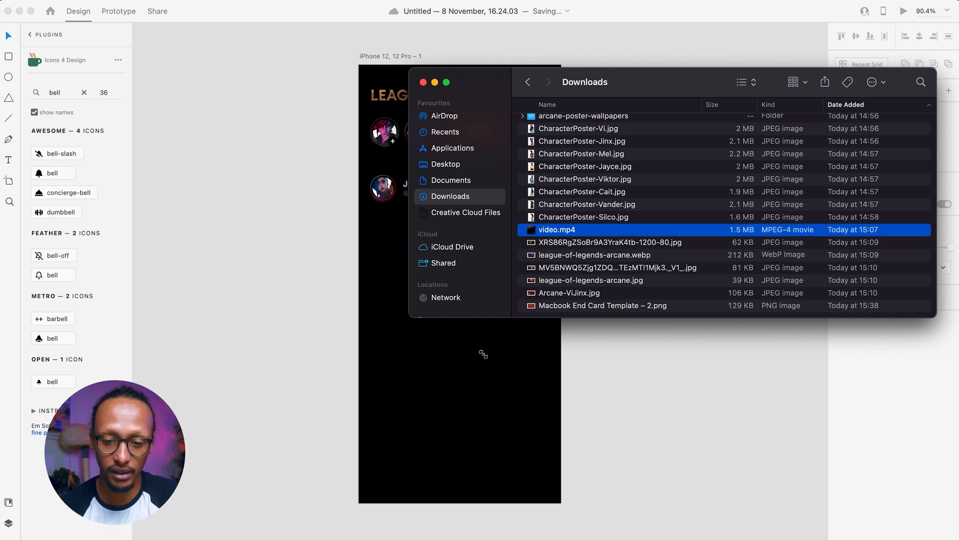
click(483, 355)
- Resize the video to 345 × 431 and align it to the layout grid under the post row
drag(533, 388, 440, 278)
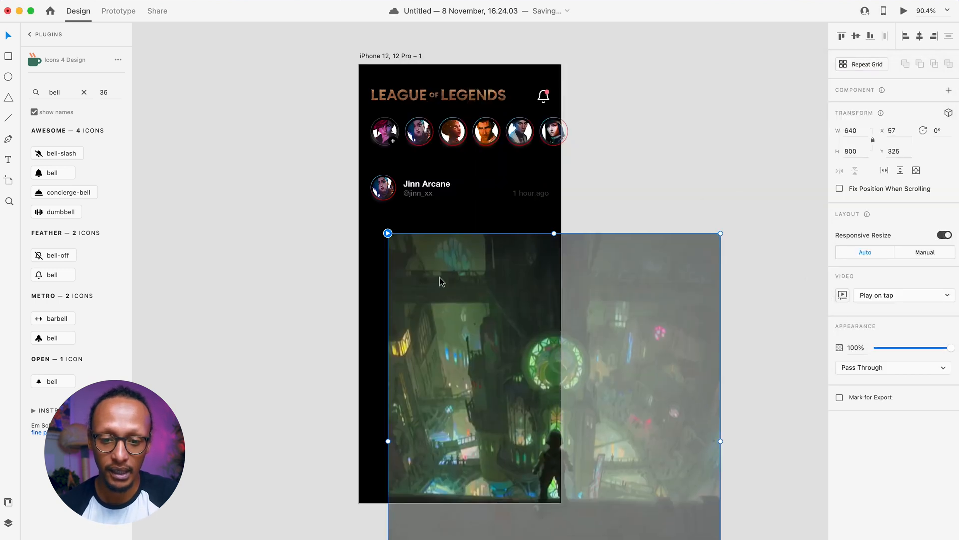
drag(720, 234, 589, 334)
drag(470, 415, 465, 340)
click(388, 253)
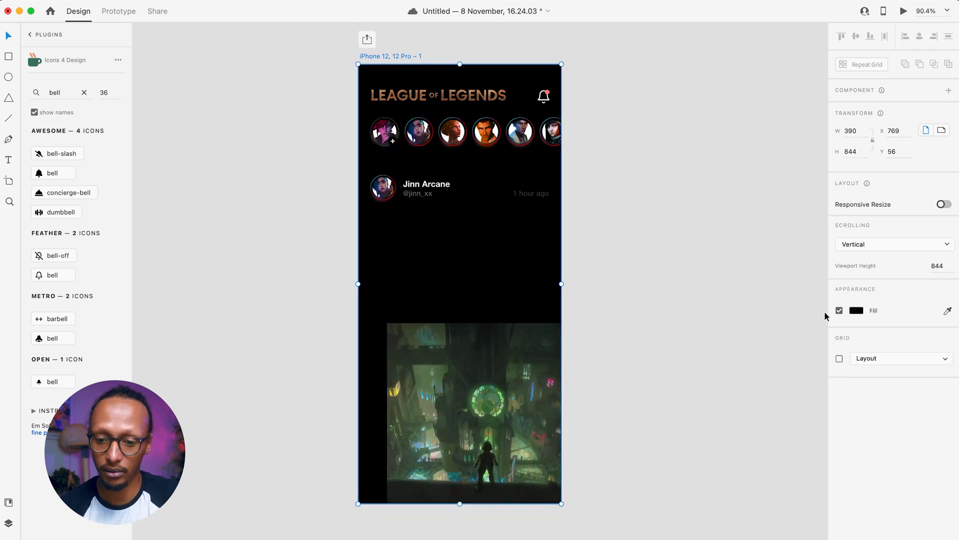
click(839, 358)
click(492, 366)
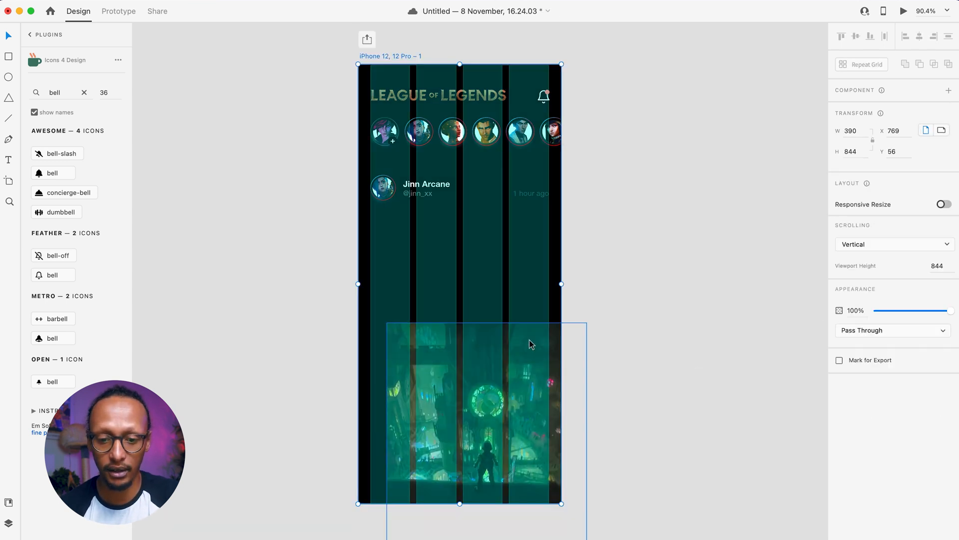
drag(492, 366, 473, 277)
drag(572, 233, 551, 242)
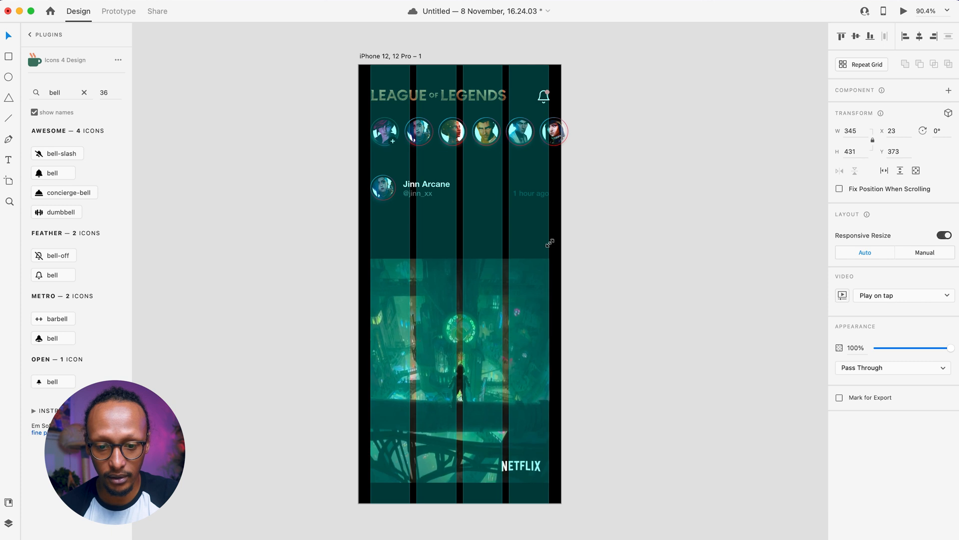
drag(487, 302, 484, 256)
- Hide the layout grid and reselect the video, now at X 23
click(569, 301)
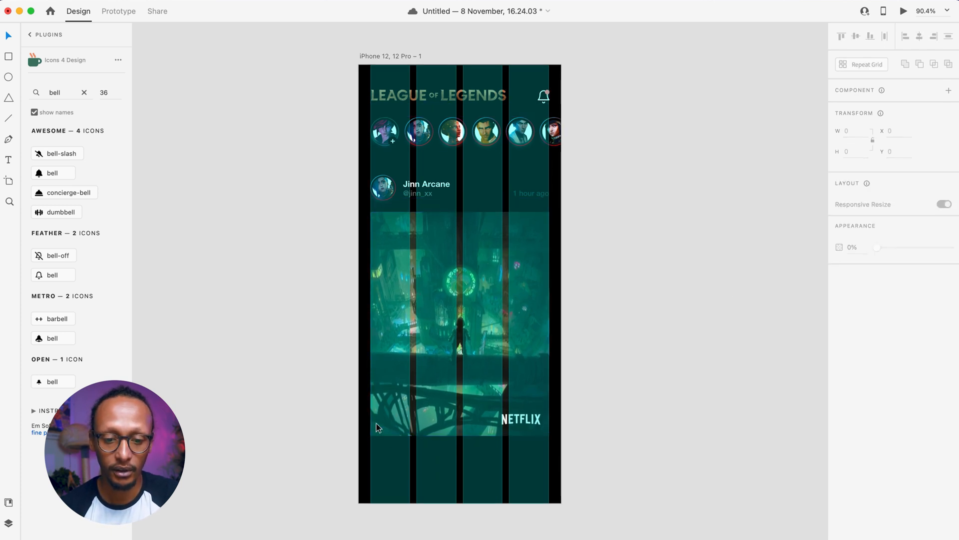
click(374, 460)
click(839, 358)
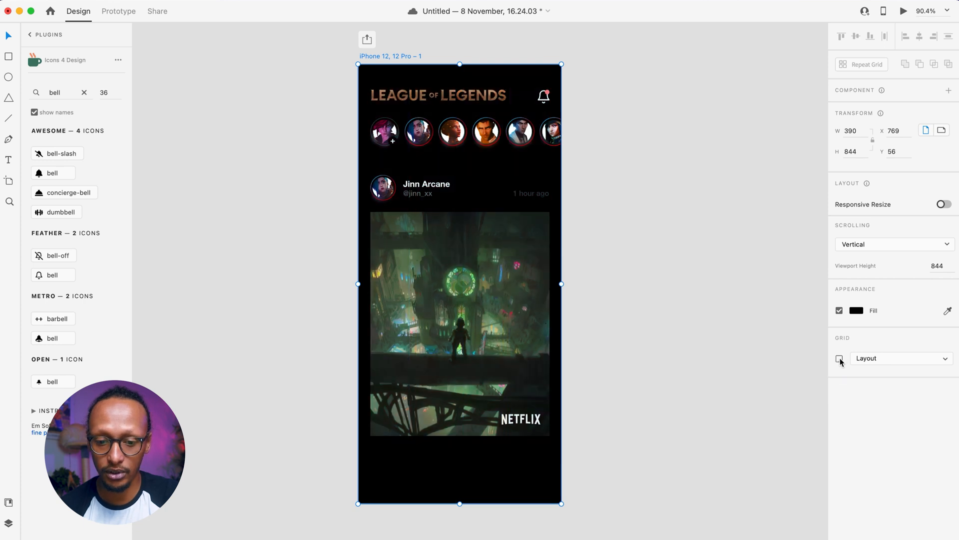
click(689, 373)
scroll(696, 208, up, 5)
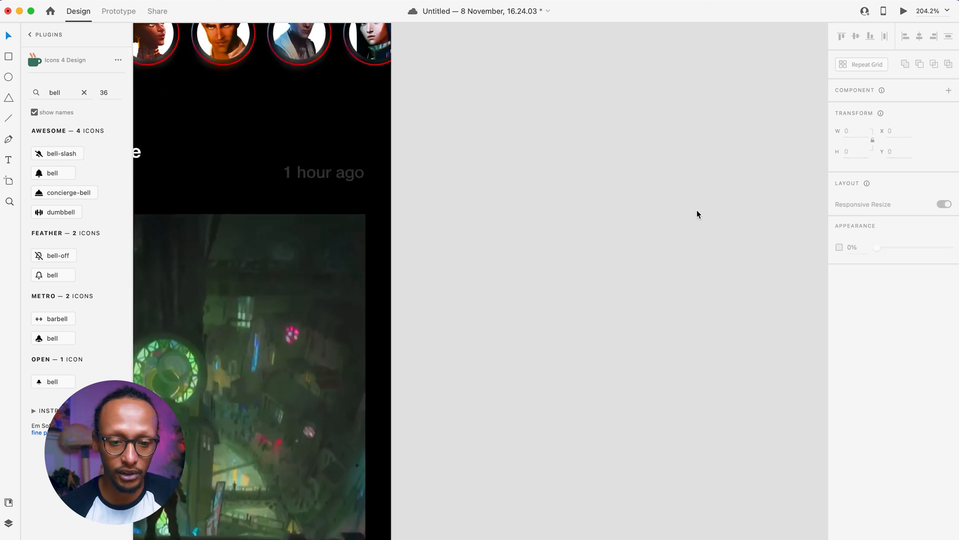
scroll(696, 209, down, 3)
scroll(697, 209, down, 2)
scroll(696, 209, left, 2)
click(412, 282)
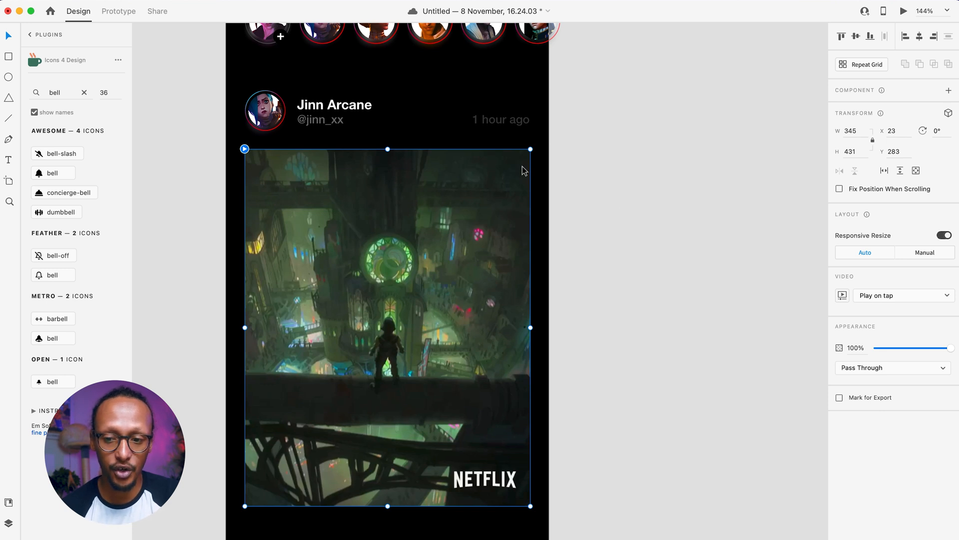
click(615, 144)
click(430, 263)
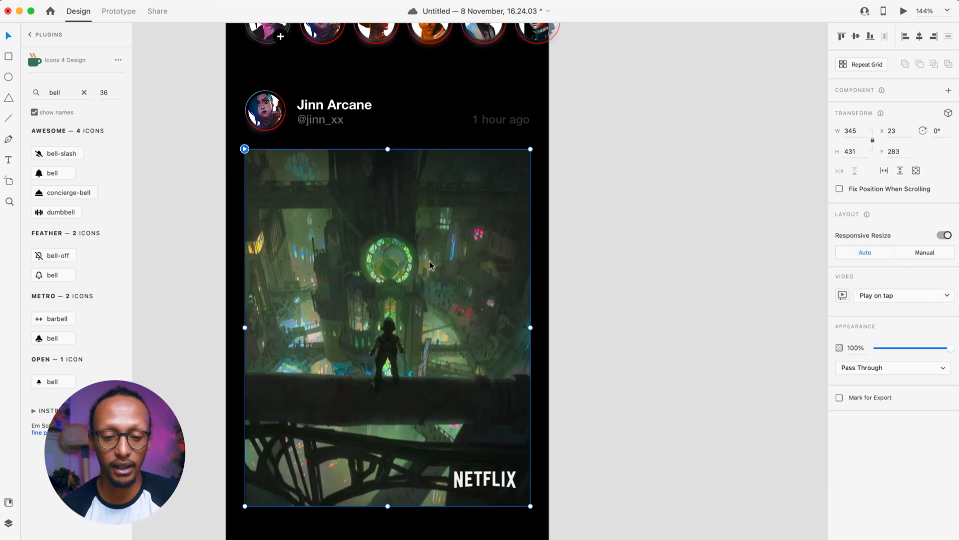
- Draw a rectangle covering the whole video
click(9, 55)
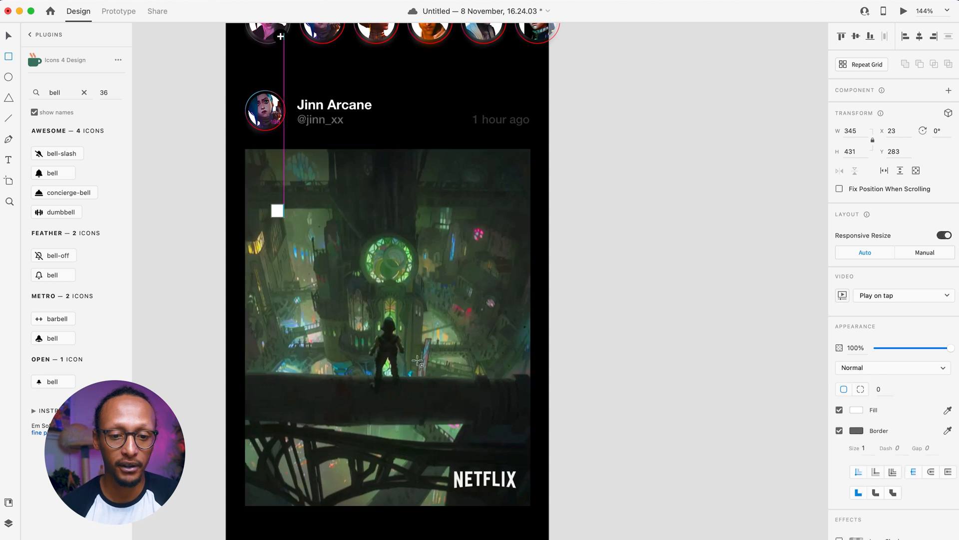
drag(271, 203, 418, 360)
drag(359, 305, 334, 252)
drag(392, 305, 523, 330)
double_click(531, 528)
key(super+shift+m)
key(Escape)
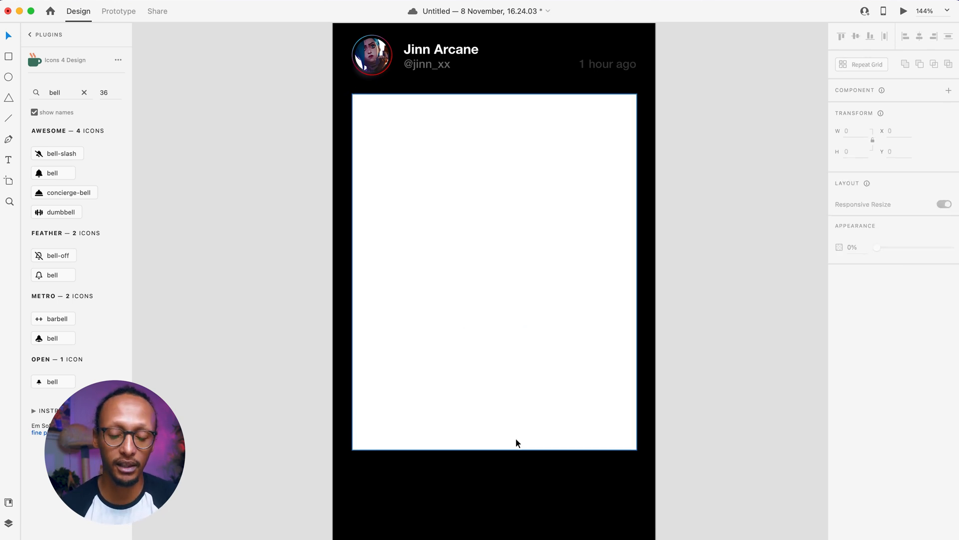
- Round the rectangle's corners to 16 and fill it with video.mp4 from Finder
click(496, 426)
drag(494, 451, 497, 257)
key(super+z)
click(425, 463)
drag(424, 463, 383, 463)
click(346, 438)
drag(318, 444, 321, 440)
click(33, 538)
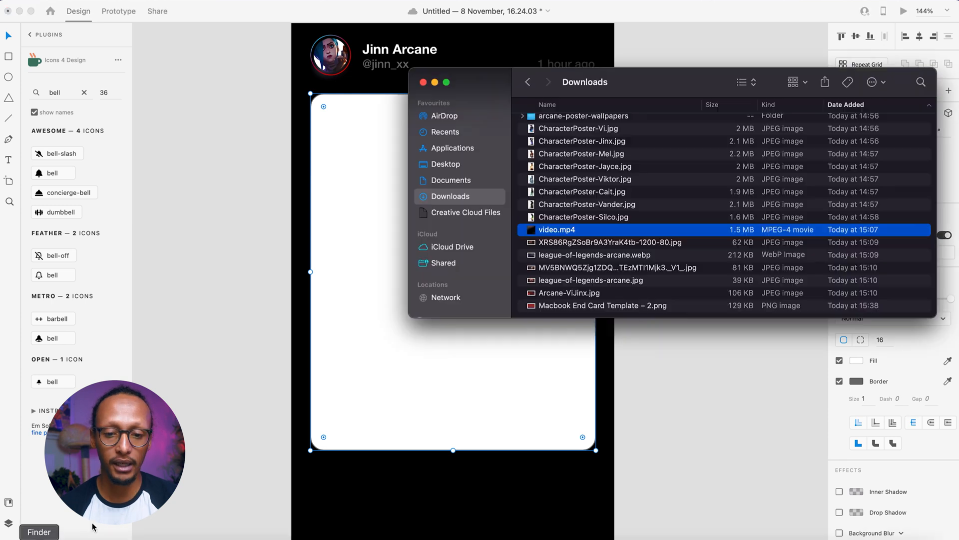
drag(549, 233, 377, 240)
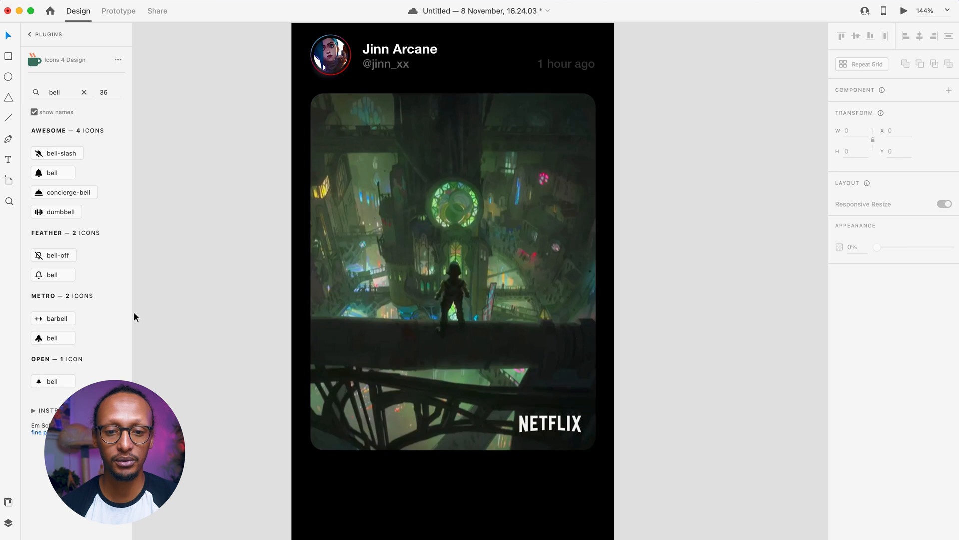
- Duplicate the video card as a smaller, borderless copy with a dark sampled fill
click(322, 238)
drag(355, 399, 363, 426)
drag(596, 124, 581, 143)
drag(505, 202, 507, 215)
click(840, 360)
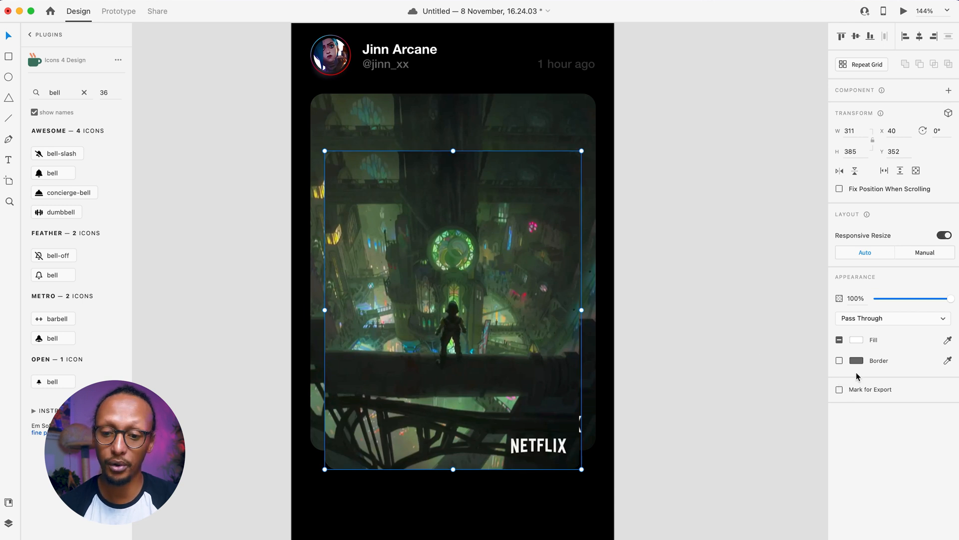
click(948, 341)
click(512, 131)
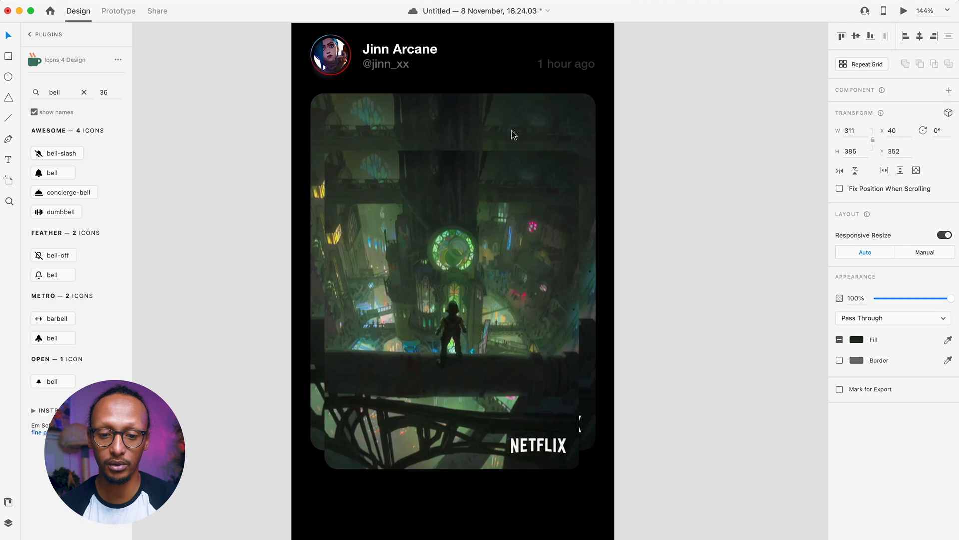
- Ungroup the copy and centre its dark rectangle behind the video
right_click(460, 458)
click(504, 432)
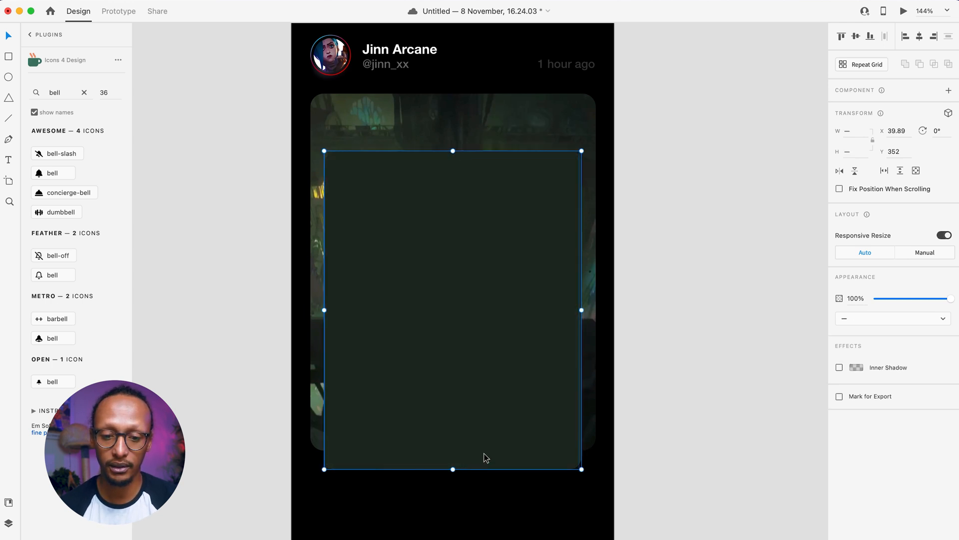
key(super+z)
right_click(484, 458)
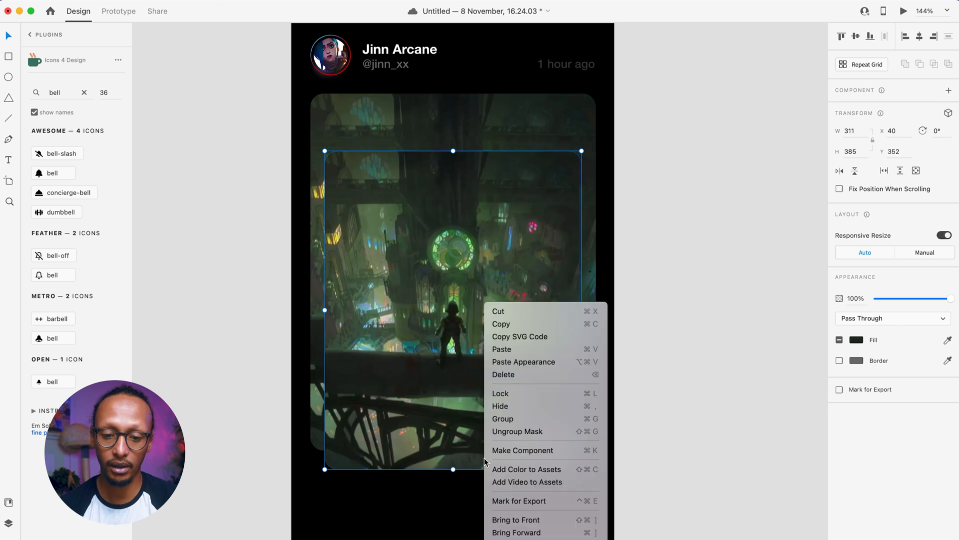
click(521, 430)
drag(450, 419, 482, 401)
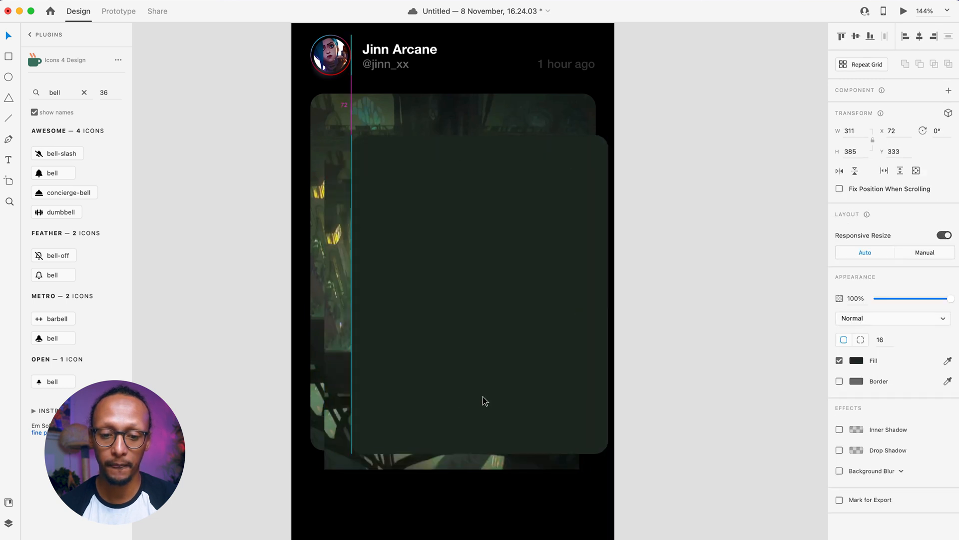
key(Delete)
click(352, 470)
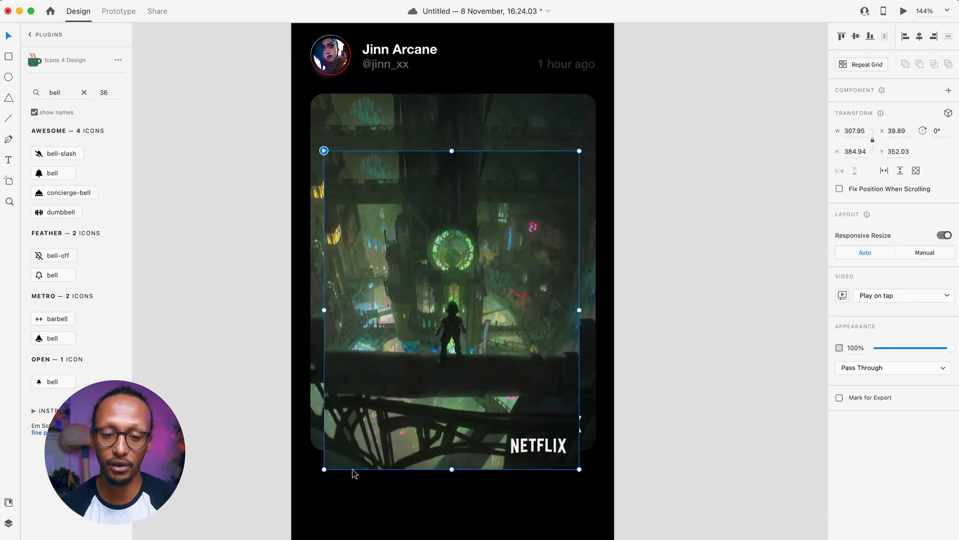
drag(353, 472, 354, 473)
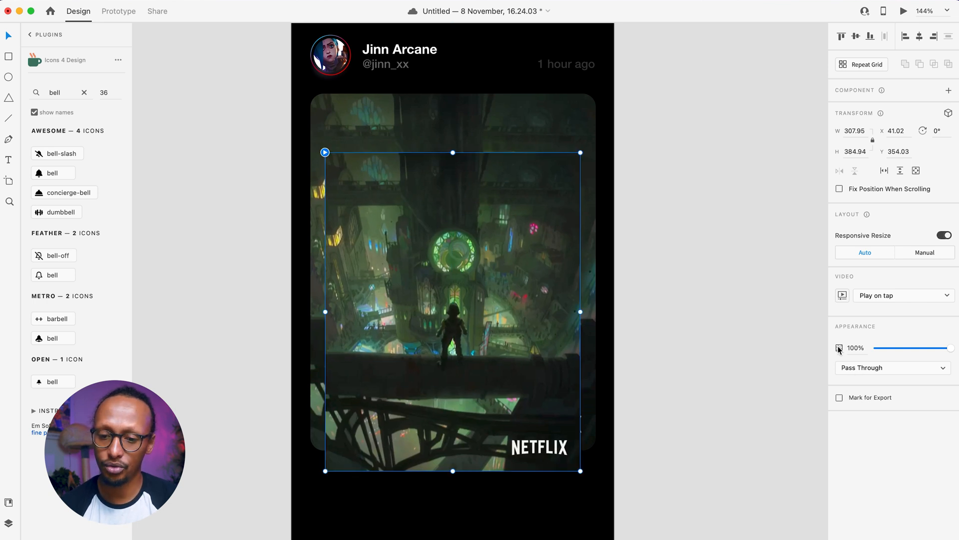
click(856, 368)
click(506, 418)
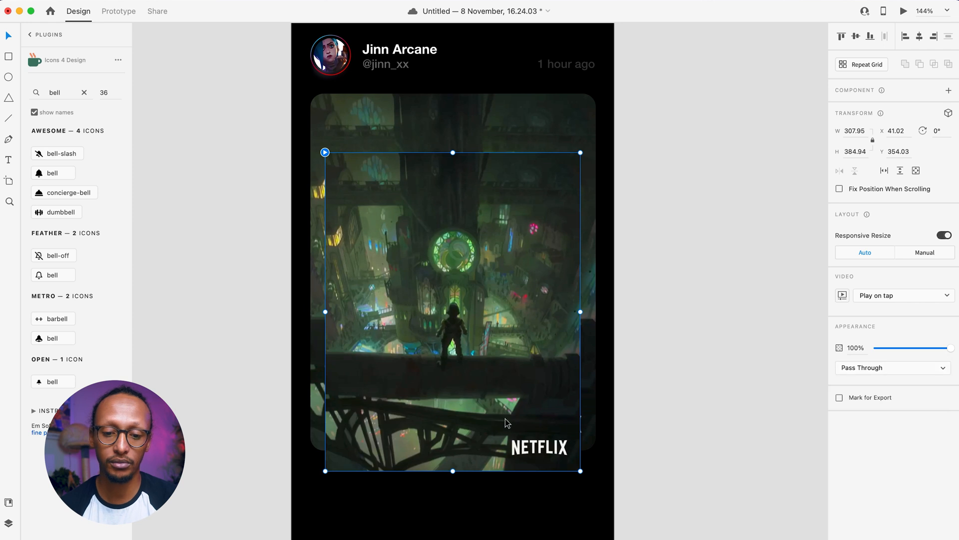
key(super+z)
key(super+z)
click(407, 463)
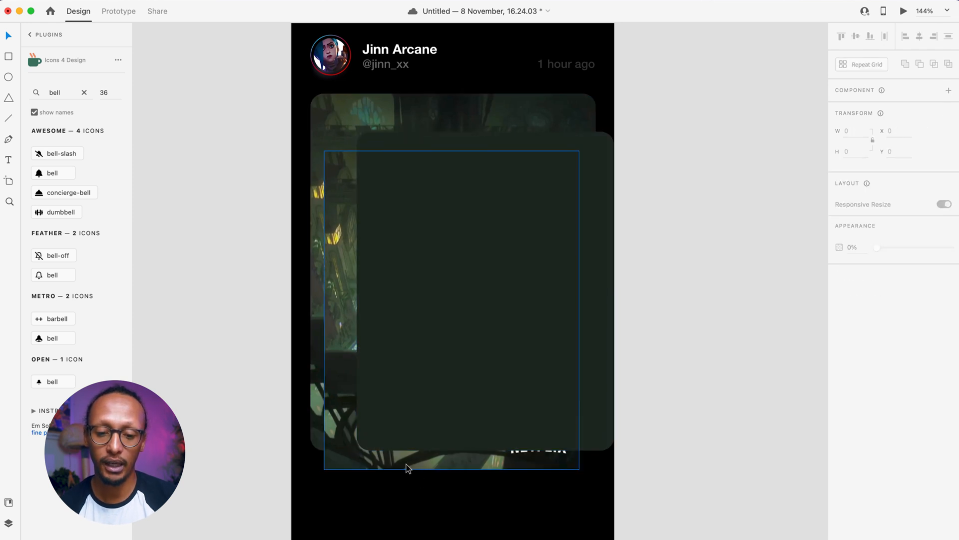
drag(422, 414, 388, 430)
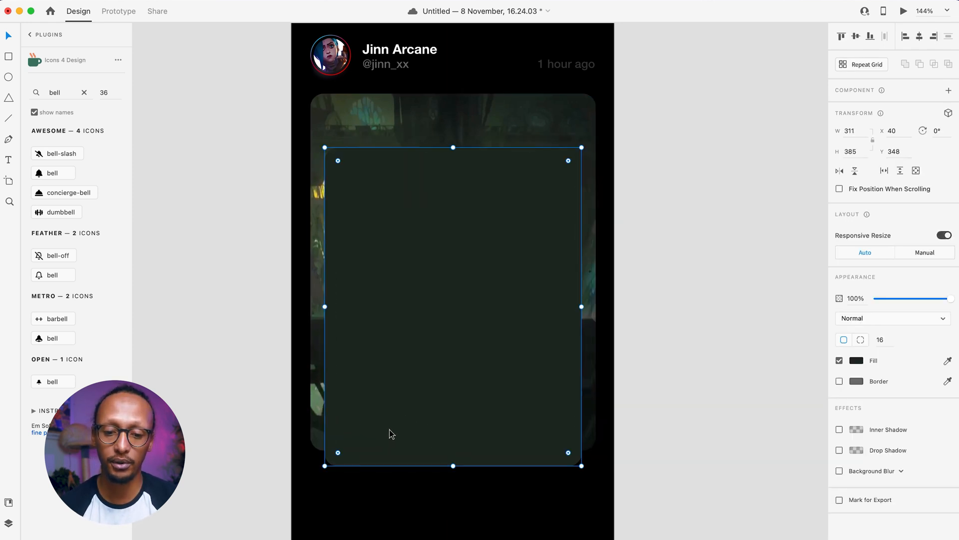
- Apply an Object Blur to the dark rectangle
click(839, 471)
click(862, 471)
click(869, 481)
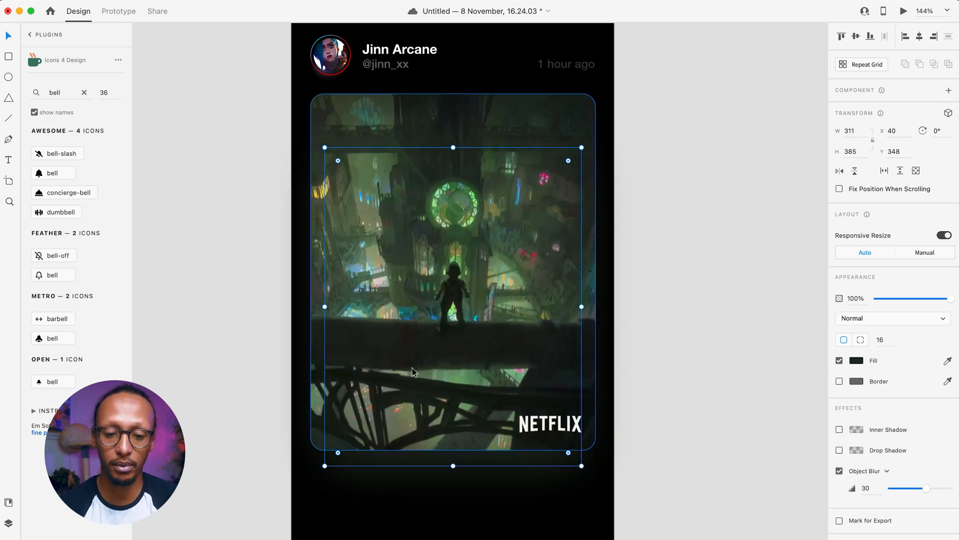
click(588, 361)
click(671, 362)
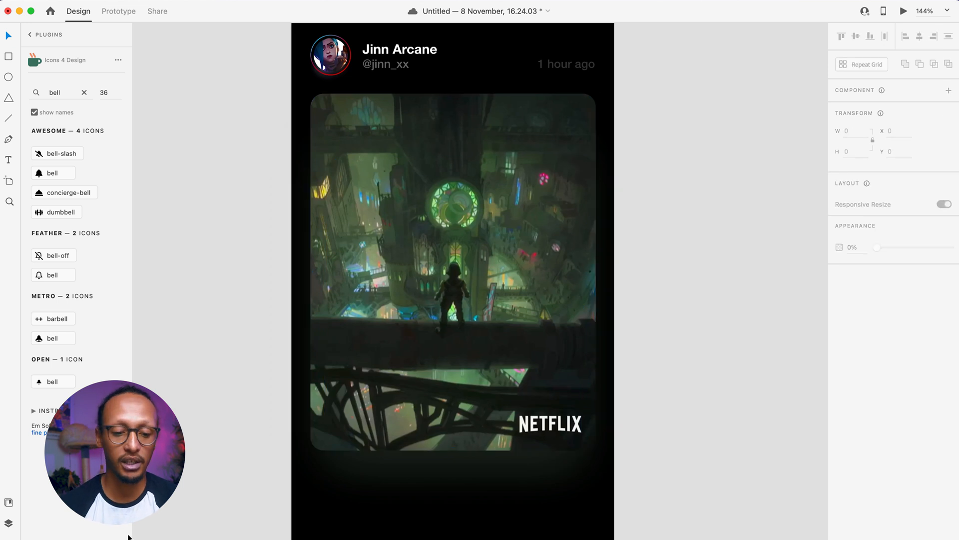
- Fill the blurred rectangle with league-of-legends-arcane.jpg dragged from Finder
click(33, 538)
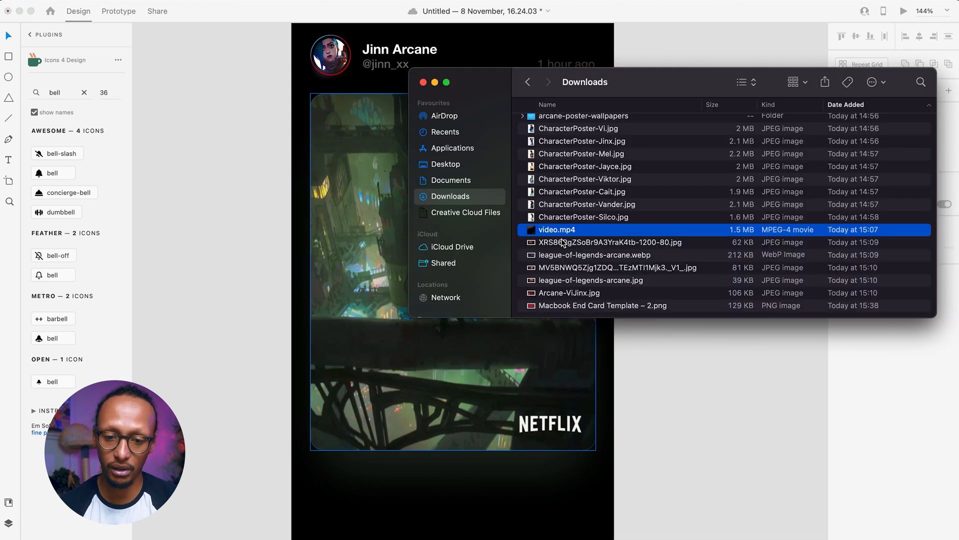
right_click(590, 228)
click(671, 97)
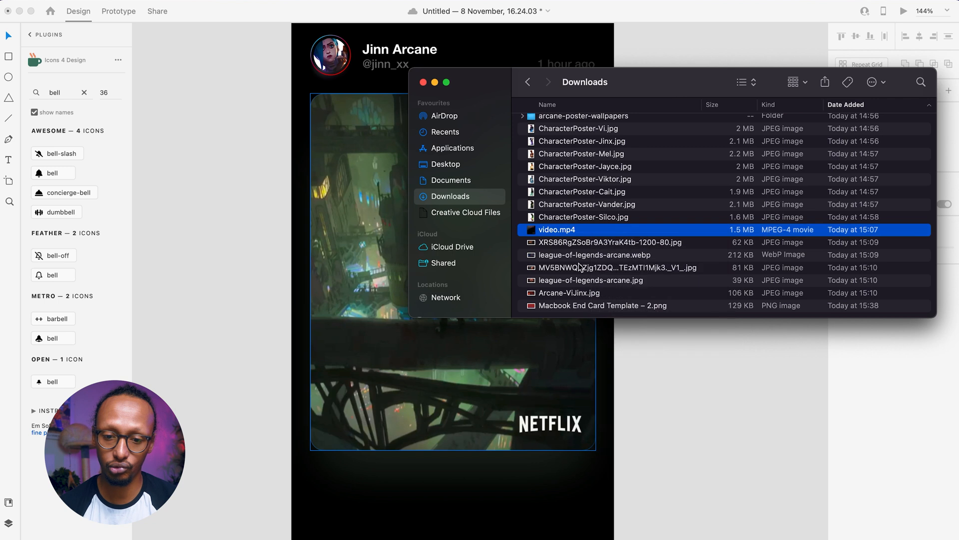
drag(570, 280, 428, 468)
click(484, 461)
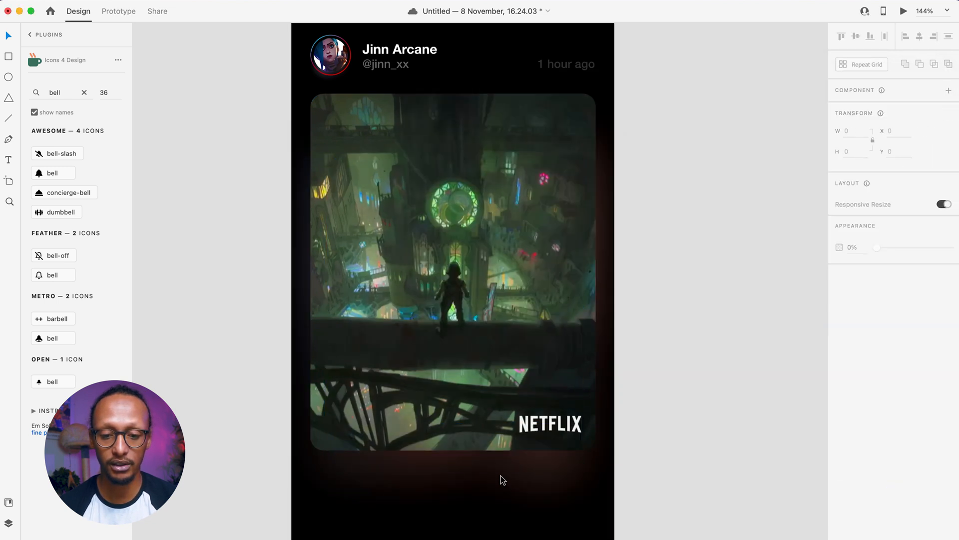
click(452, 464)
click(448, 511)
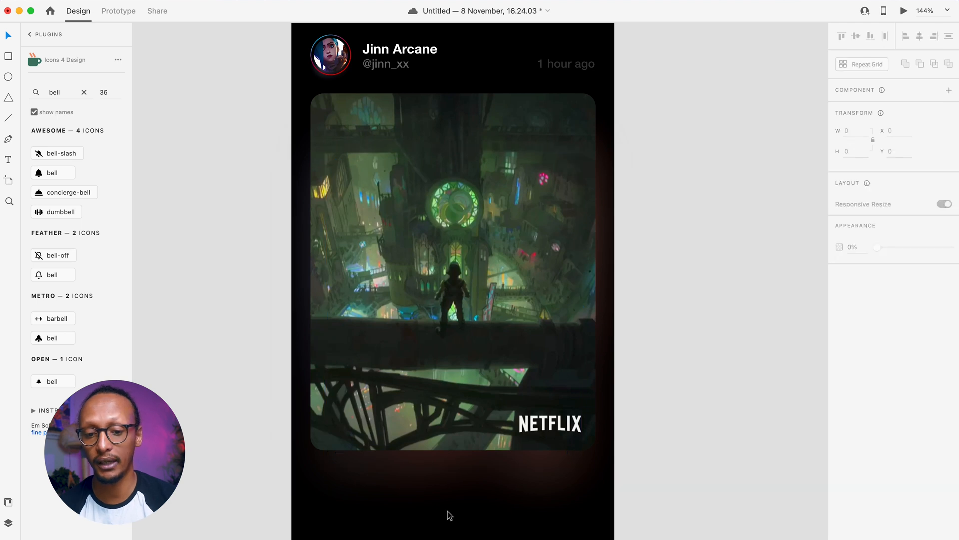
scroll(444, 515, down, 5)
scroll(444, 515, down, 4)
scroll(445, 514, up, 5)
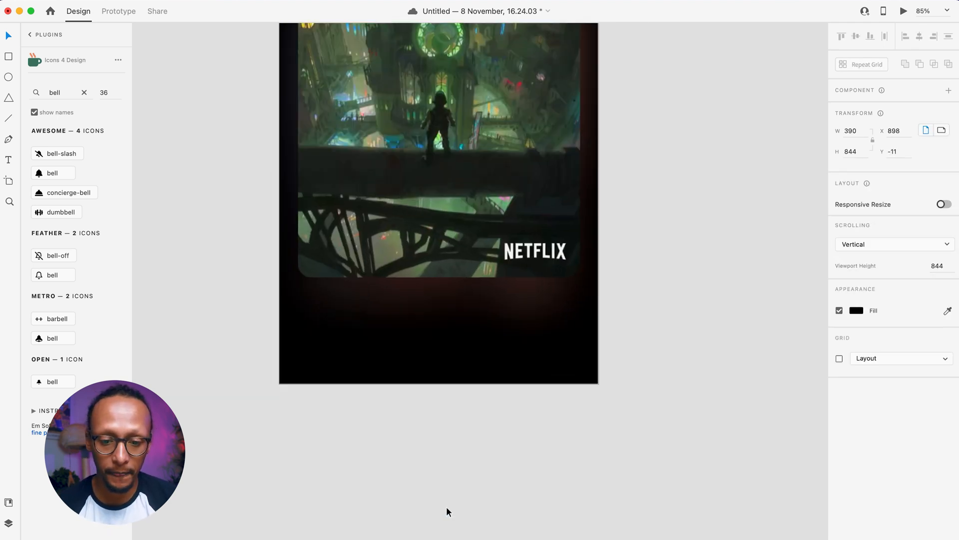
key(t)
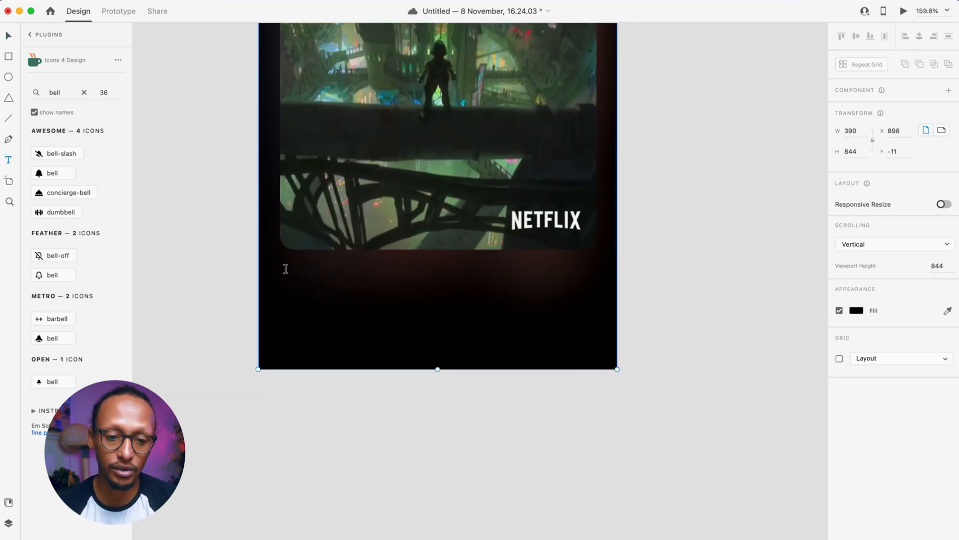
drag(280, 275, 592, 322)
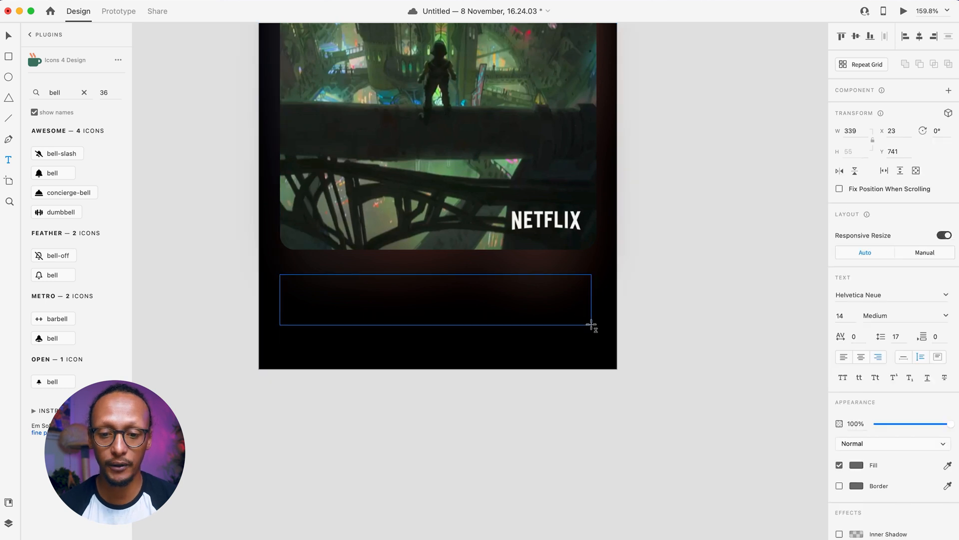
text(I am)
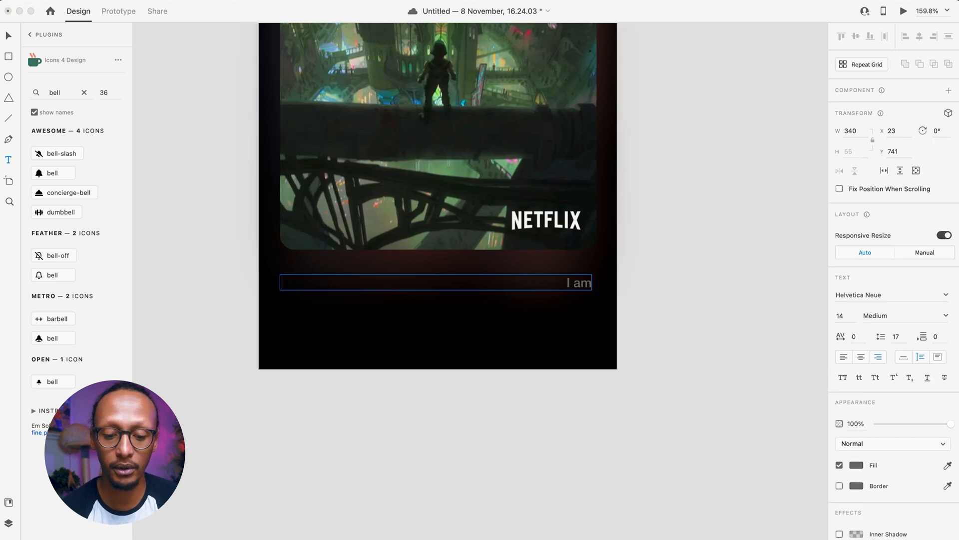
text( happy t)
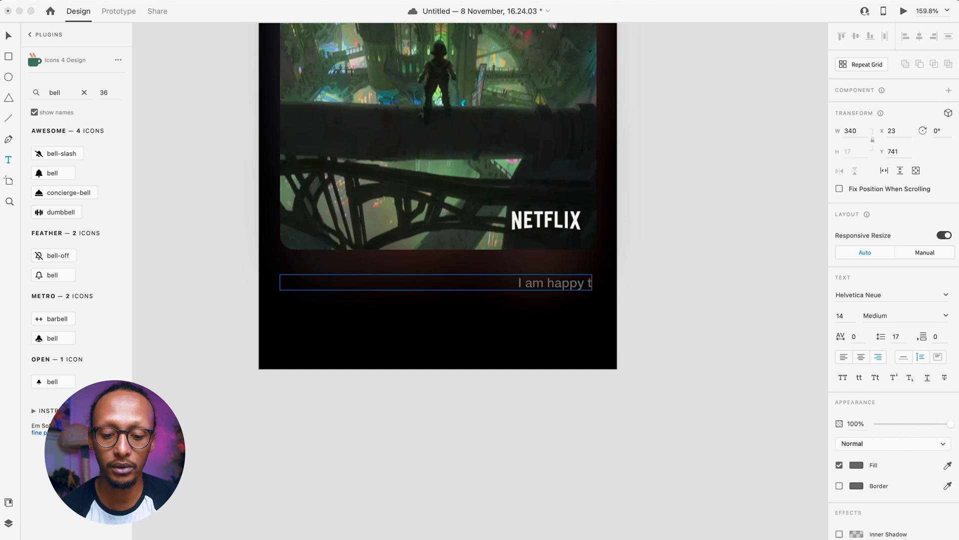
text(o be a part of a)
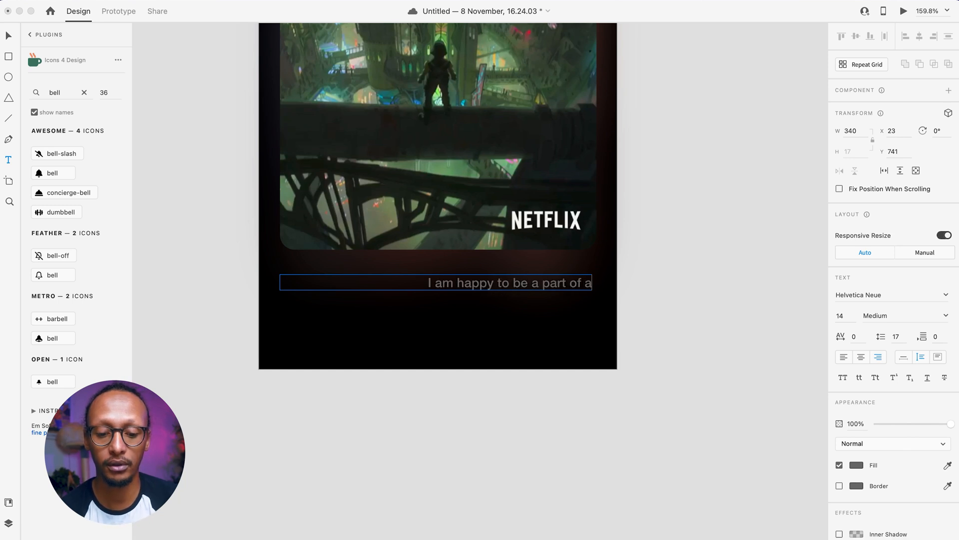
text( wonderful)
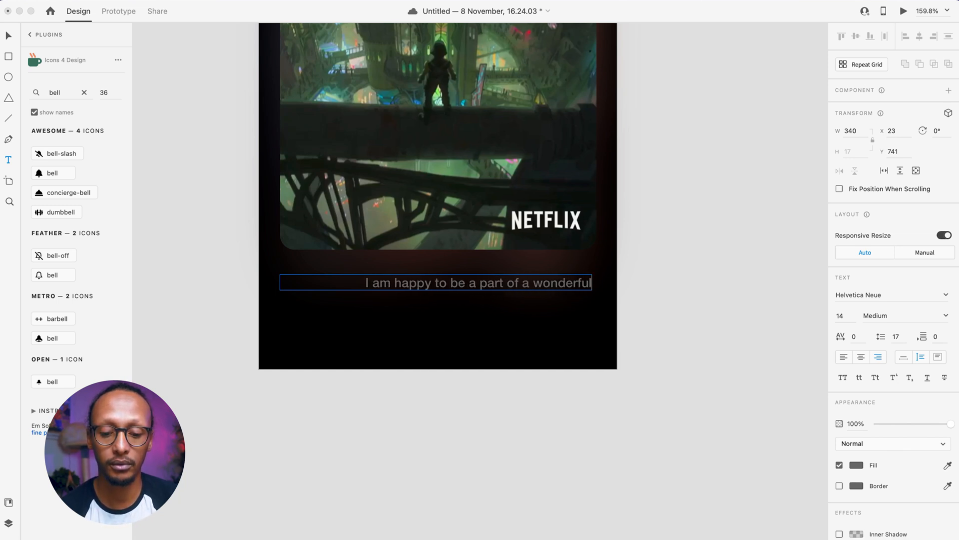
text( team. Go check out A)
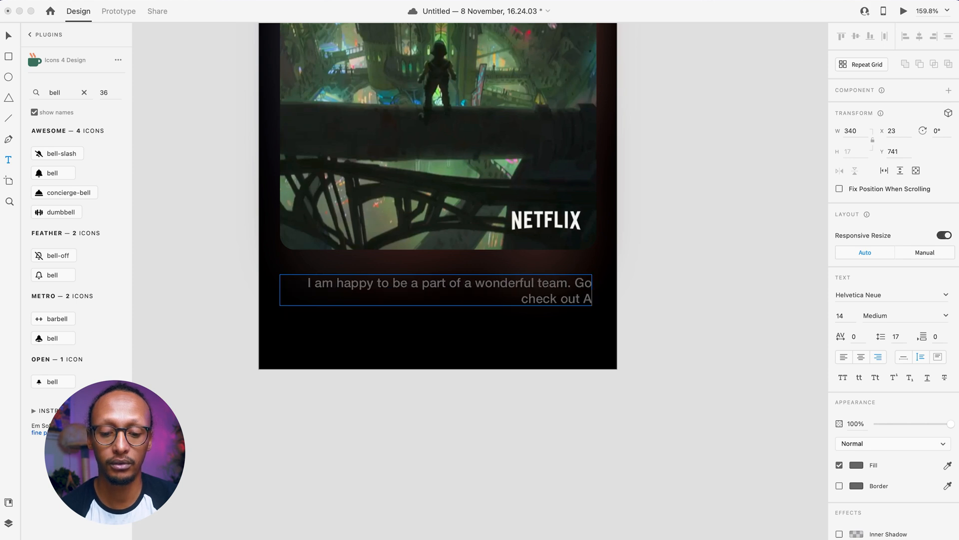
key(BackSpace)
text(#)
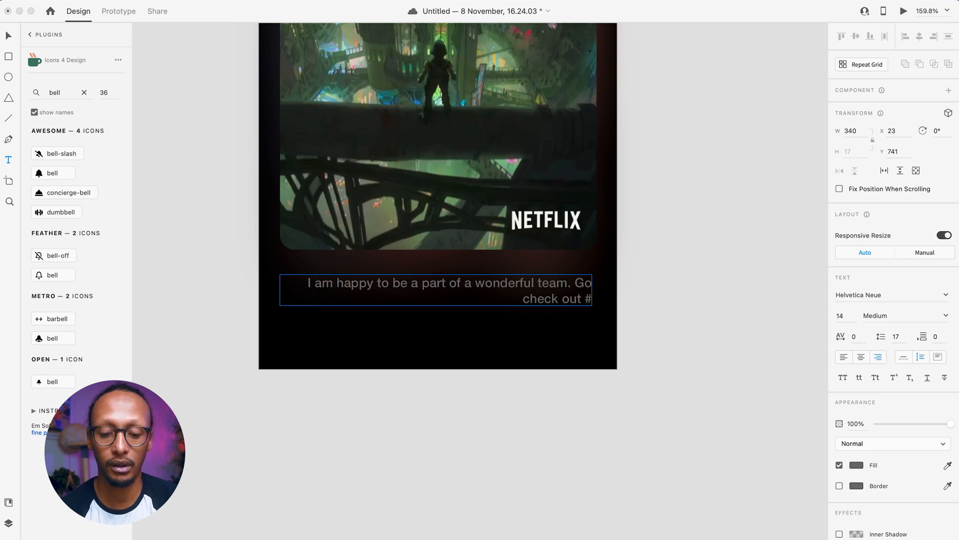
text(Arcane)
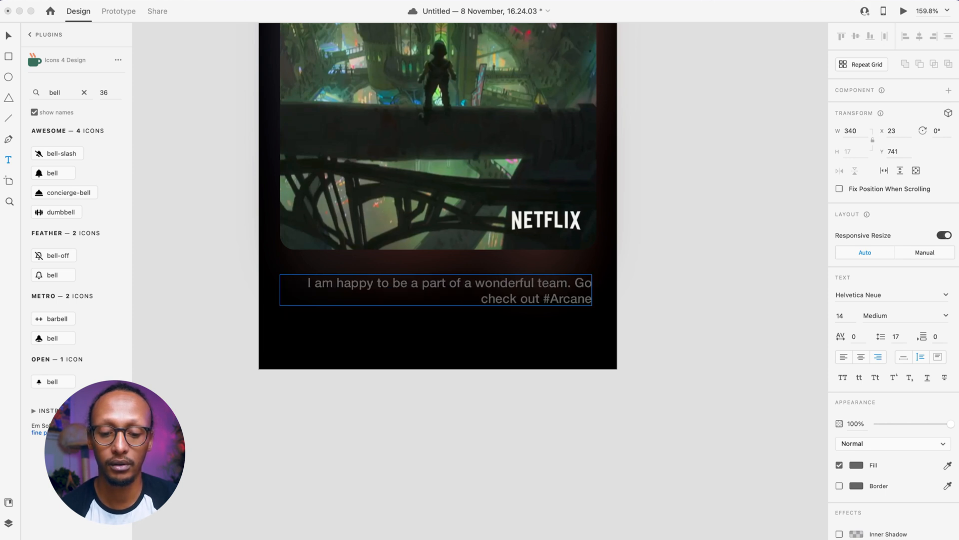
text(Series n)
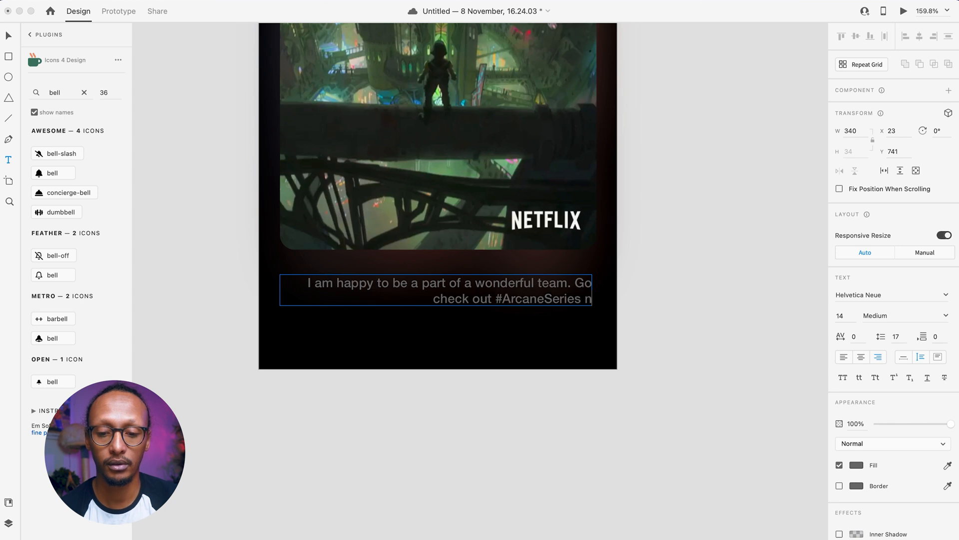
text(ow on)
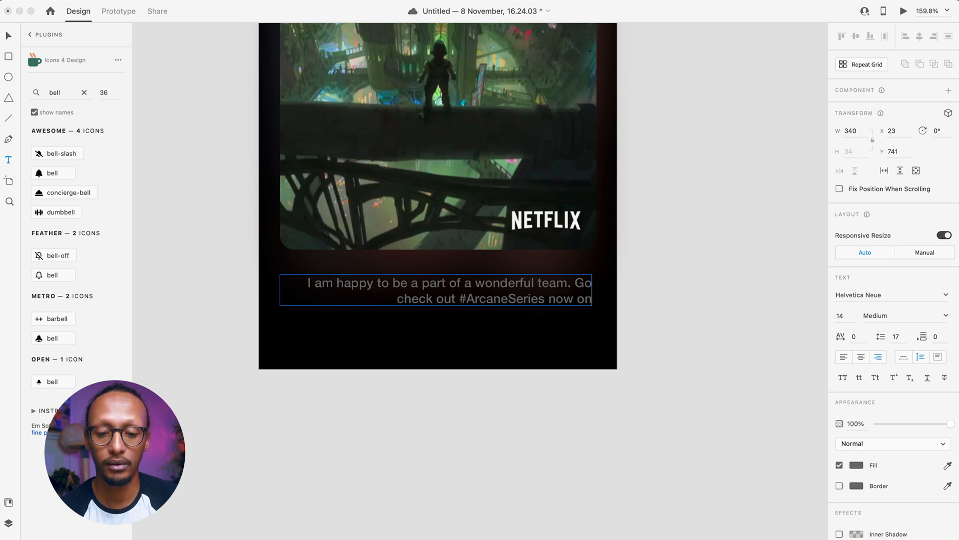
text( @Netflic)
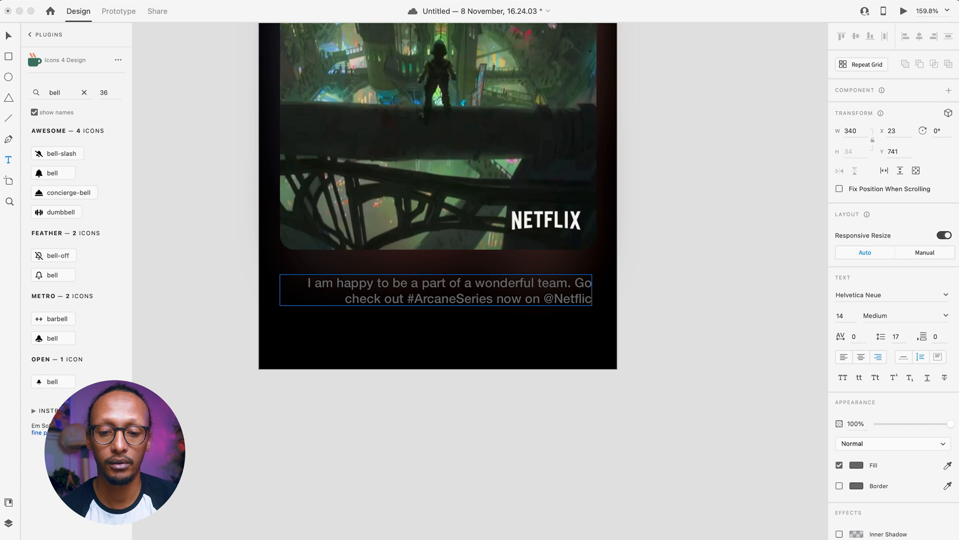
key(BackSpace)
text(k)
key(BackSpace)
text(x)
- Left-align the caption and set its font size to 17
key(super+a)
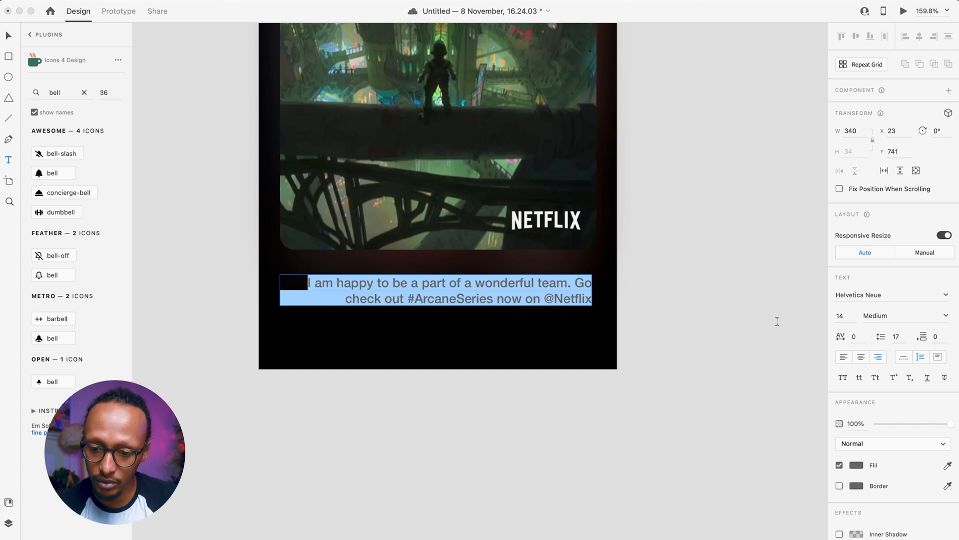
click(845, 358)
click(470, 305)
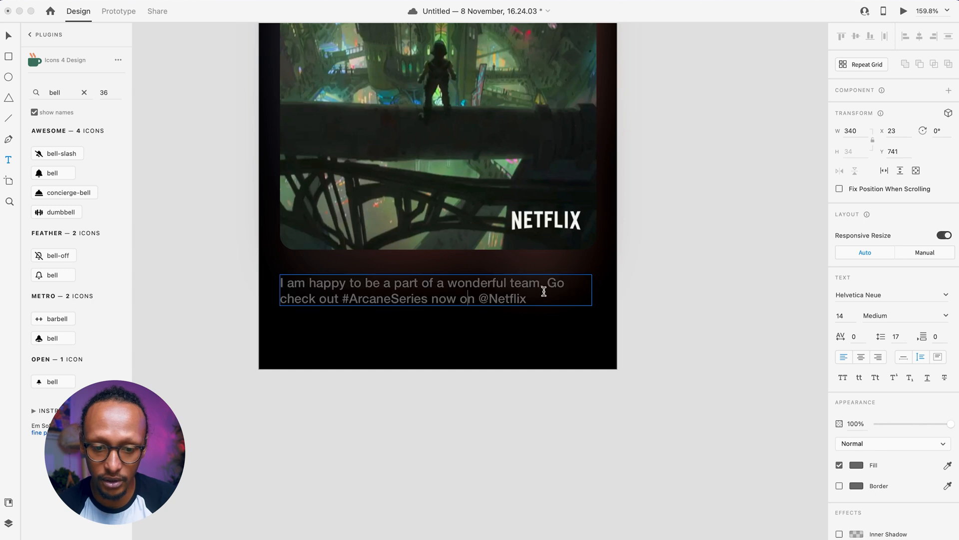
drag(267, 261, 774, 324)
click(839, 316)
key(Up)
key(Up)
key(Up)
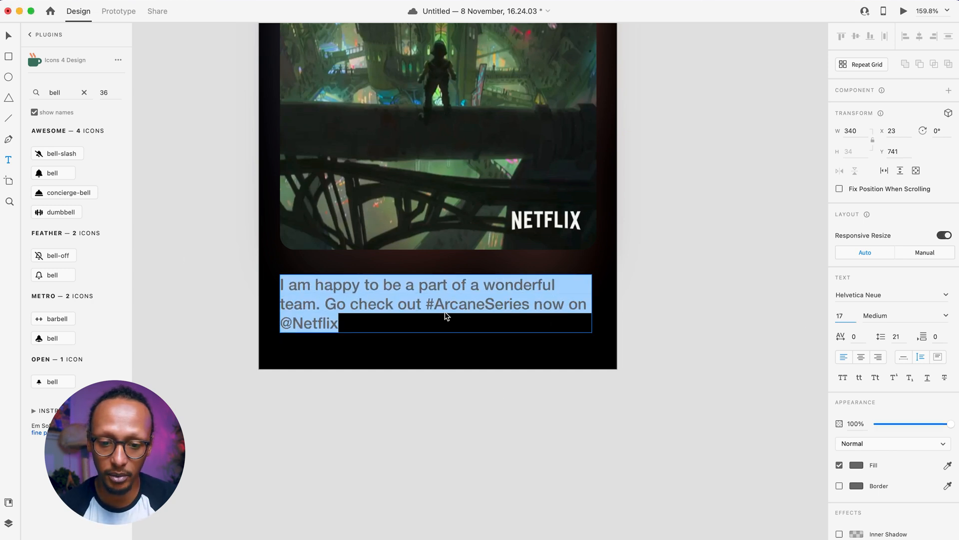
click(330, 316)
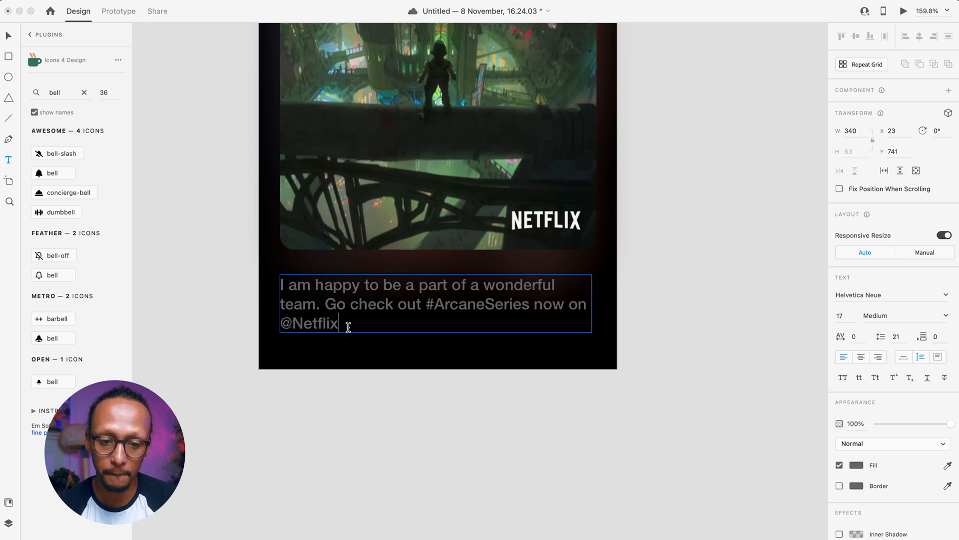
- Make the whole caption size 16 and white (#FFFFFF)
key(super+a)
click(841, 320)
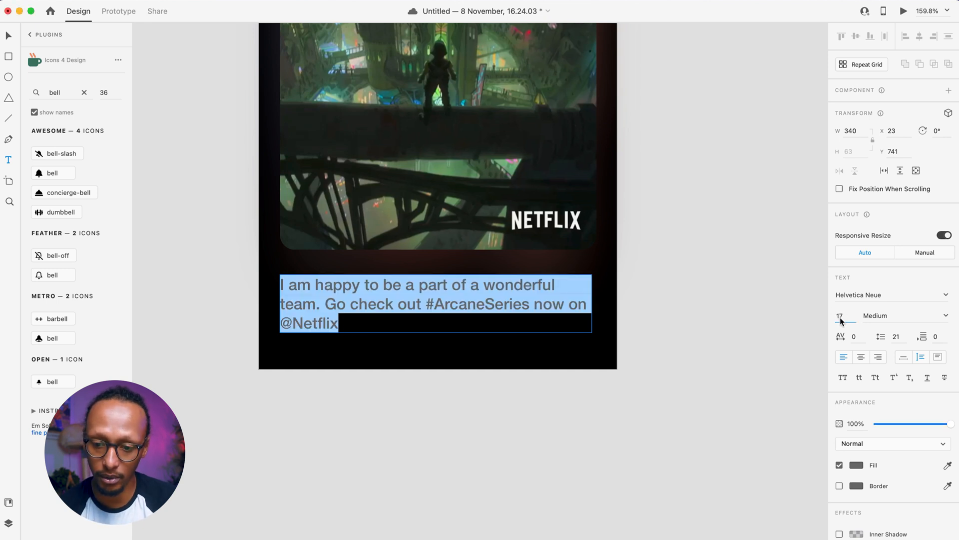
key(Down)
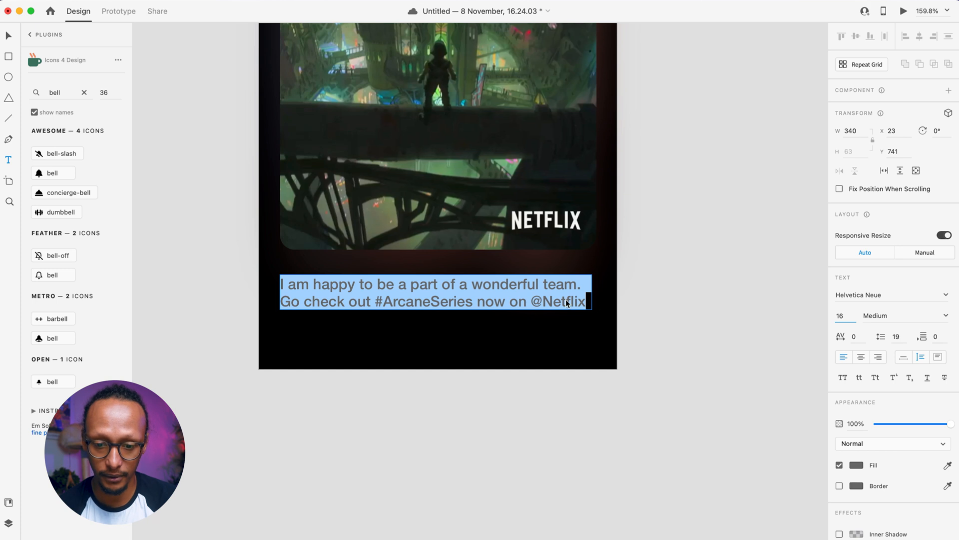
click(856, 466)
text(fff)
key(Return)
click(466, 287)
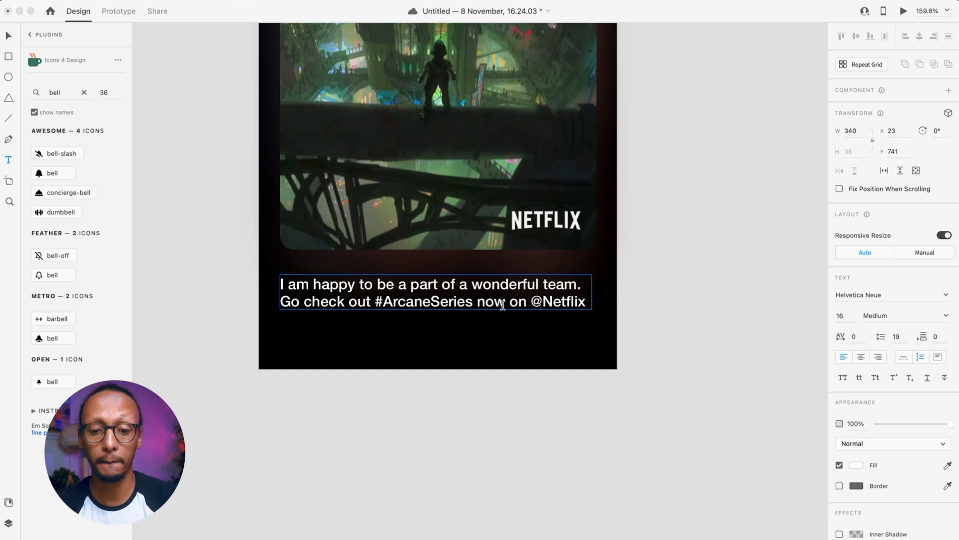
- Colour the #ArcaneSeries hashtag blue #62B8F7 and save it as a swatch
drag(473, 304, 375, 300)
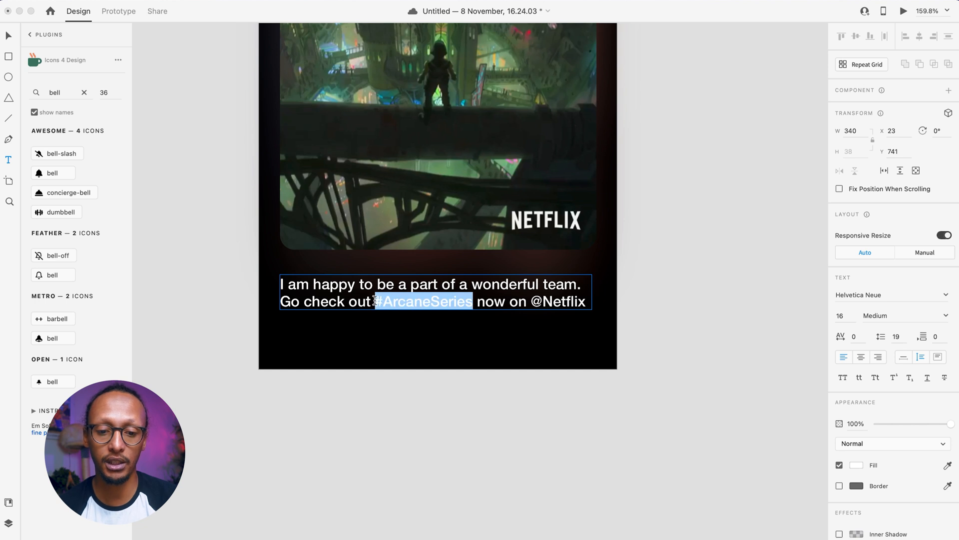
click(857, 466)
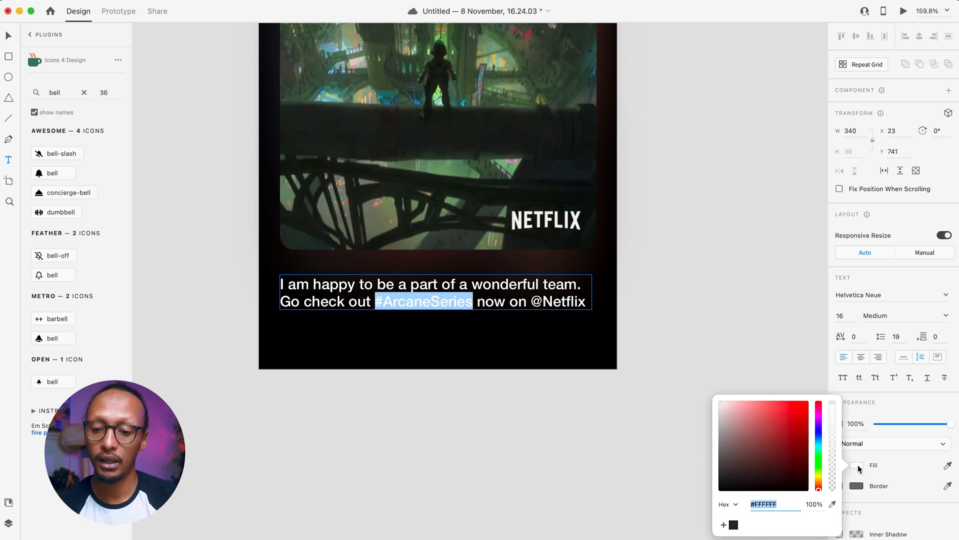
click(773, 404)
click(819, 448)
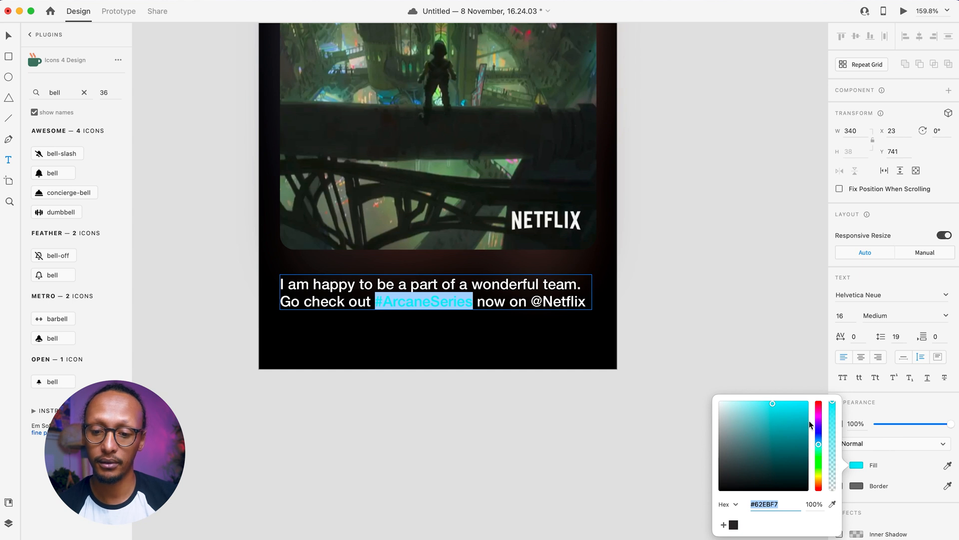
drag(818, 442, 820, 440)
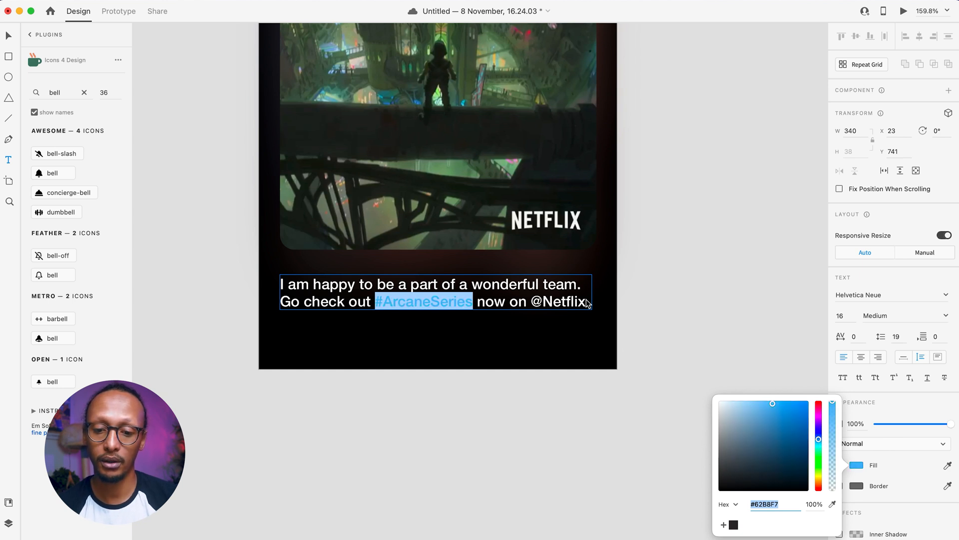
click(724, 524)
drag(587, 305, 531, 306)
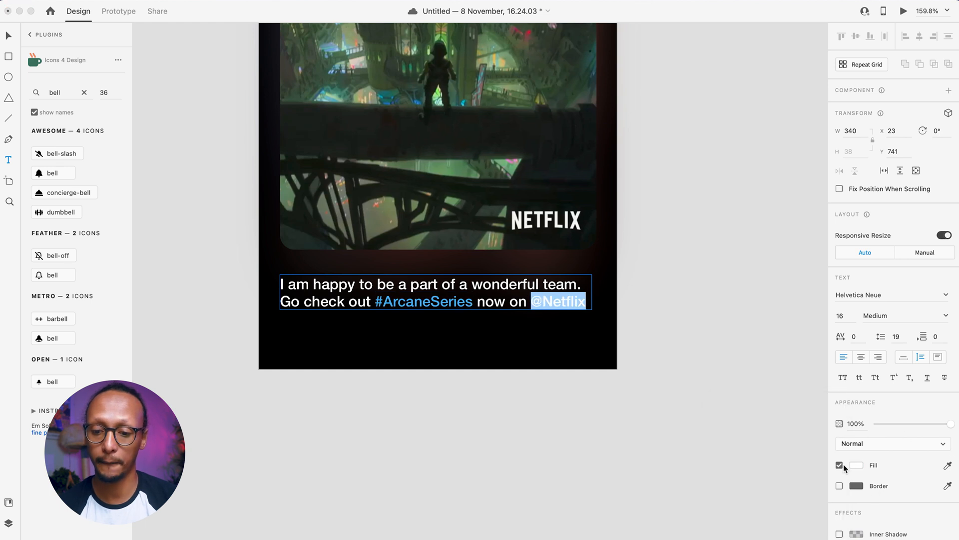
click(856, 465)
click(734, 524)
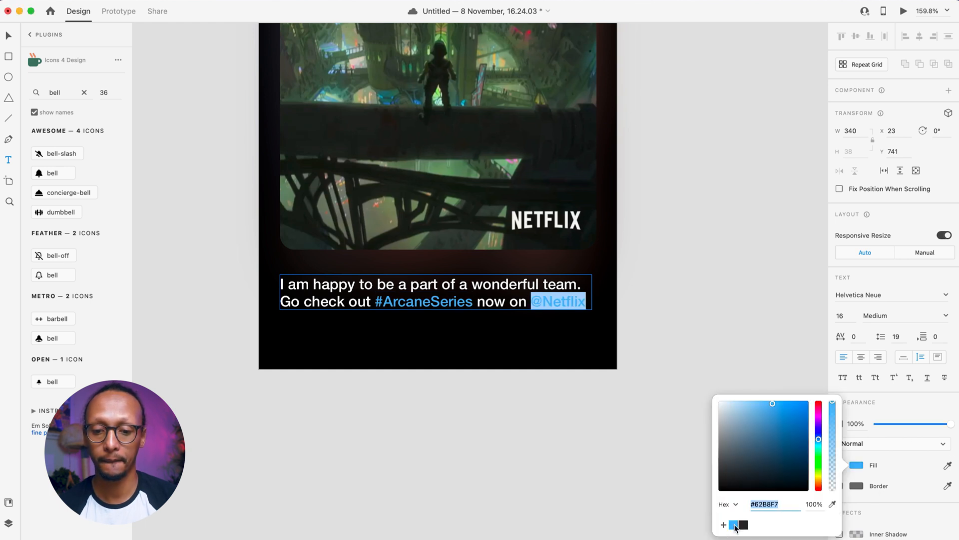
click(553, 328)
click(472, 385)
- Delete the stray 'v' text object created below the artboard
text(v)
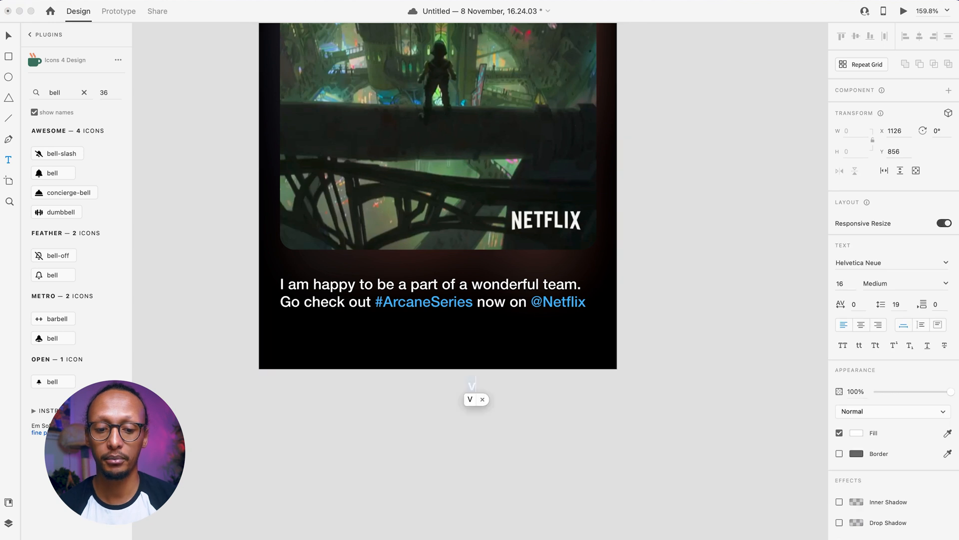
key(Escape)
double_click(472, 384)
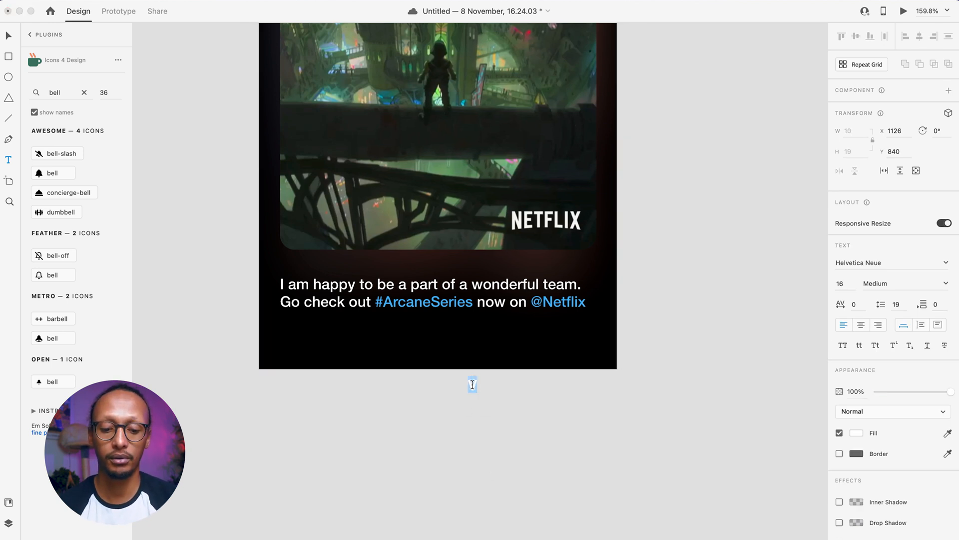
key(Escape)
key(Delete)
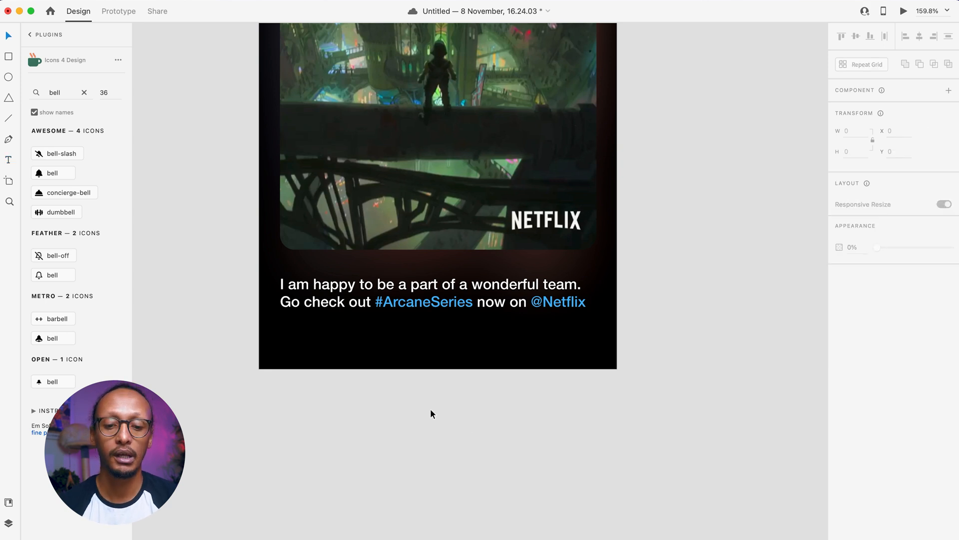
- Draw a horizontal divider line beneath the avatar row and fade it to 28% opacity
scroll(435, 490, up, 4)
scroll(437, 263, down, 5)
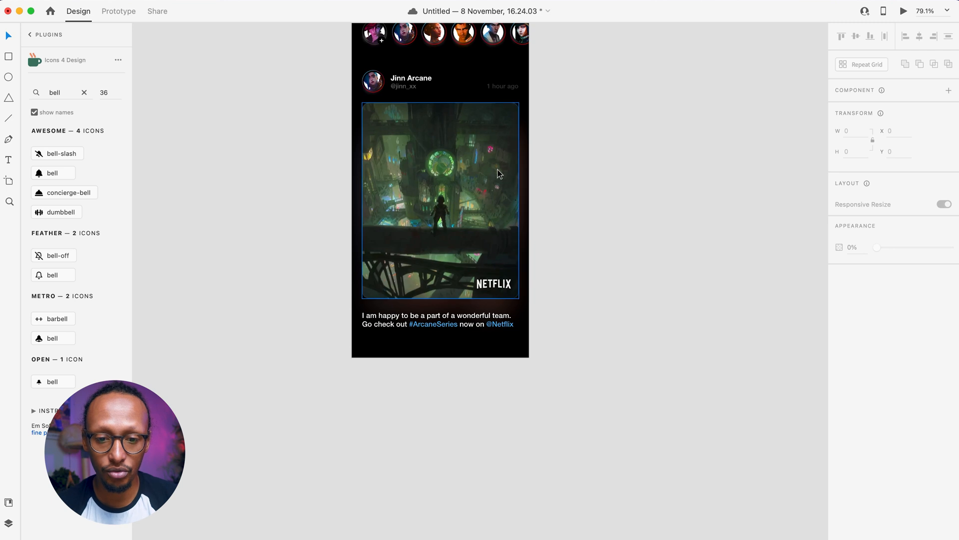
scroll(447, 89, up, 5)
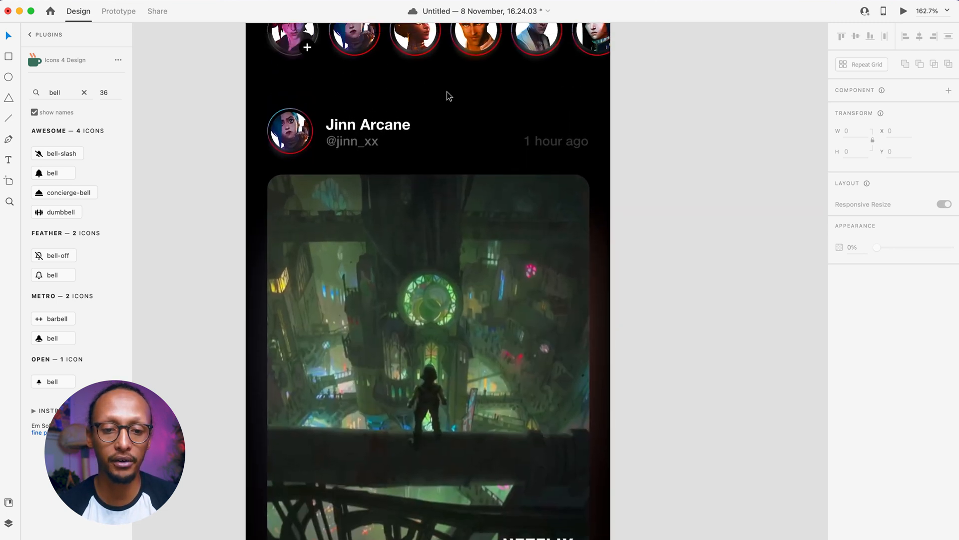
click(9, 119)
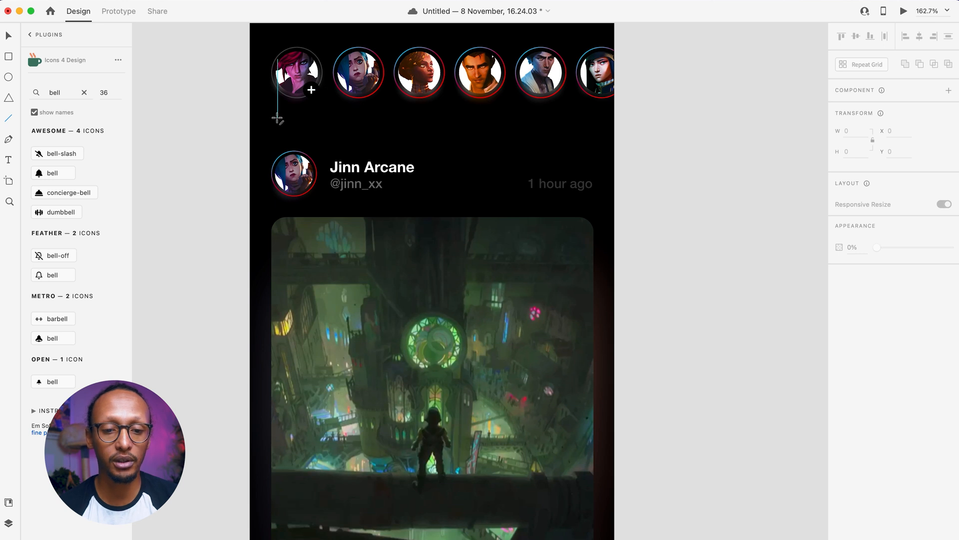
mouse_move(276, 118)
mouse_down()
mouse_move(682, 119)
mouse_move(599, 117)
mouse_up()
drag(593, 119, 594, 119)
drag(922, 303, 898, 302)
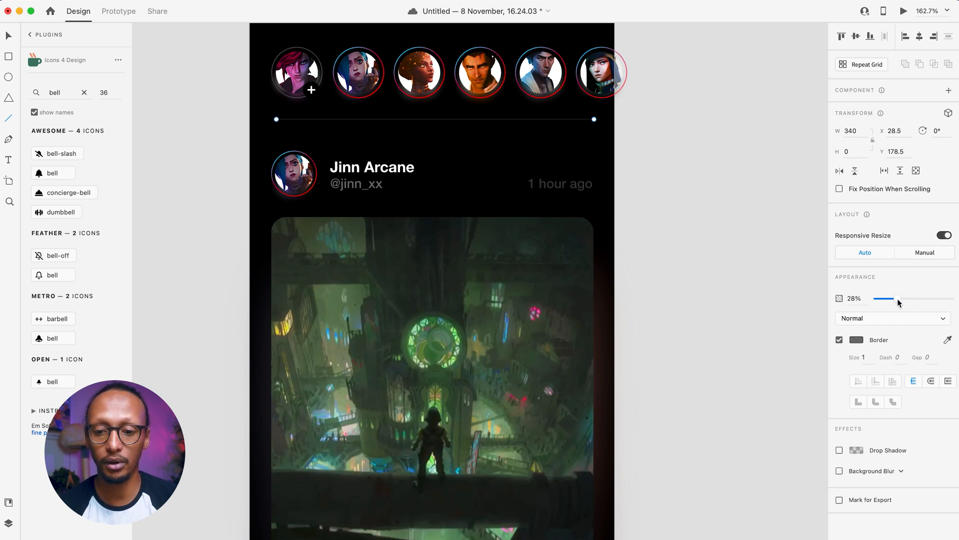
key(Escape)
scroll(698, 216, up, 5)
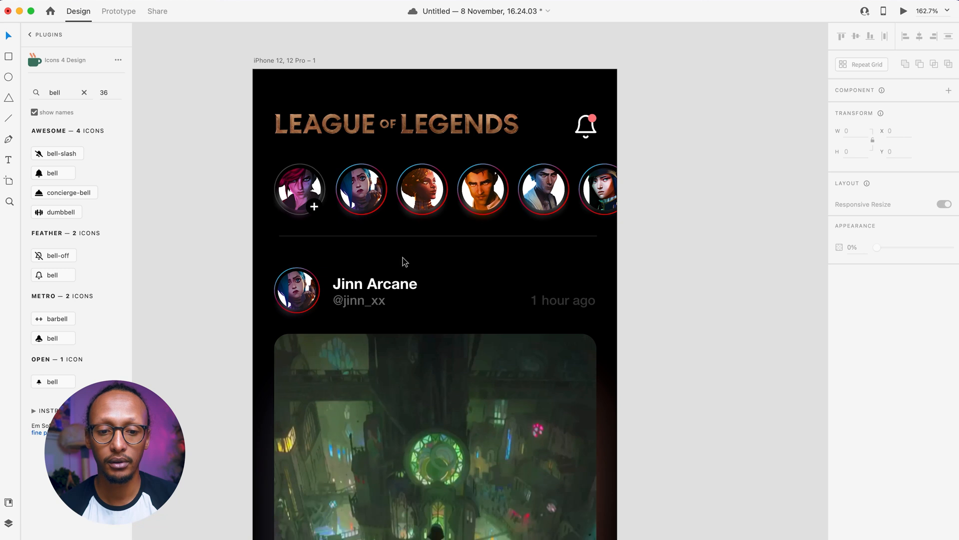
- Draw a rectangle across the bottom edge of the artboard, rounding its top corners
scroll(439, 322, down, 10)
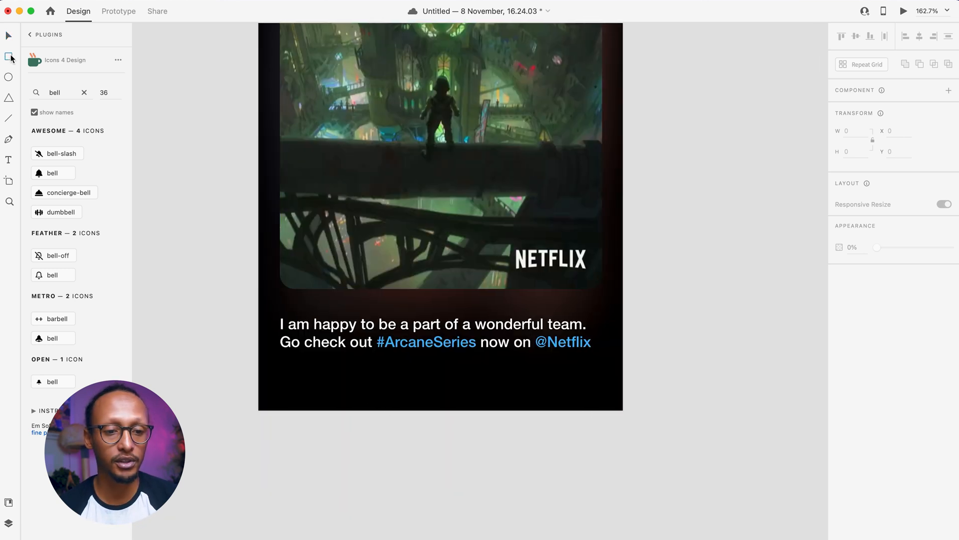
drag(261, 405, 623, 341)
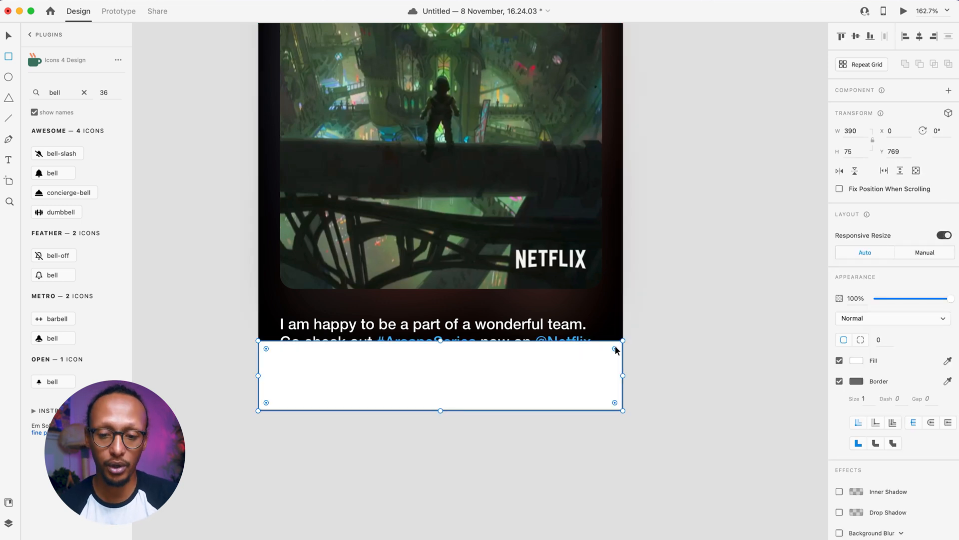
key(alt)
drag(614, 349, 546, 406)
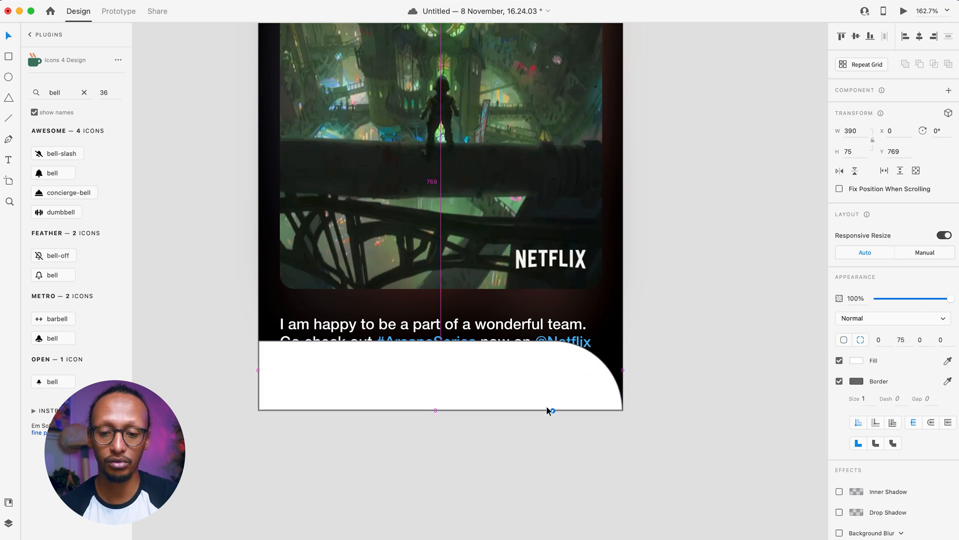
drag(267, 352, 422, 514)
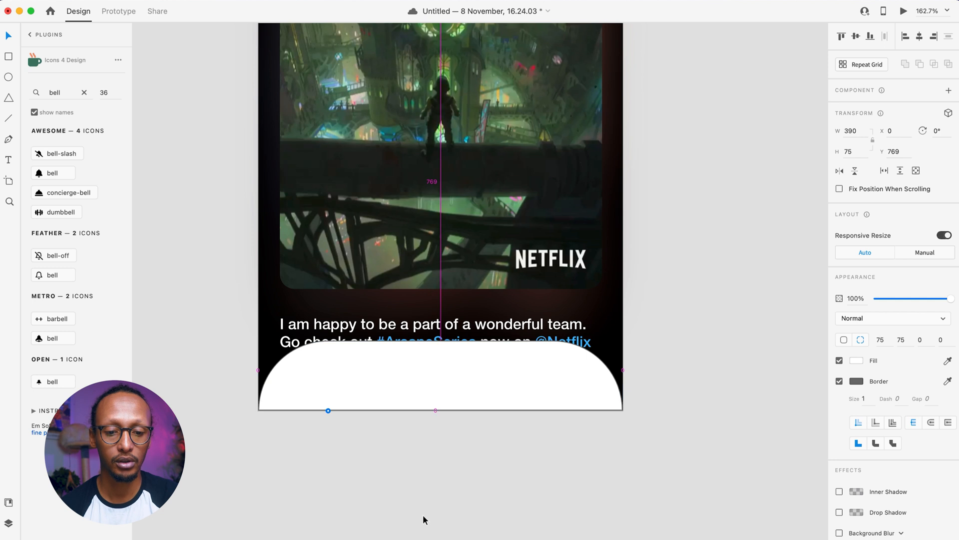
click(424, 515)
- Remove the bar's border and give it a background blur of 22
click(443, 381)
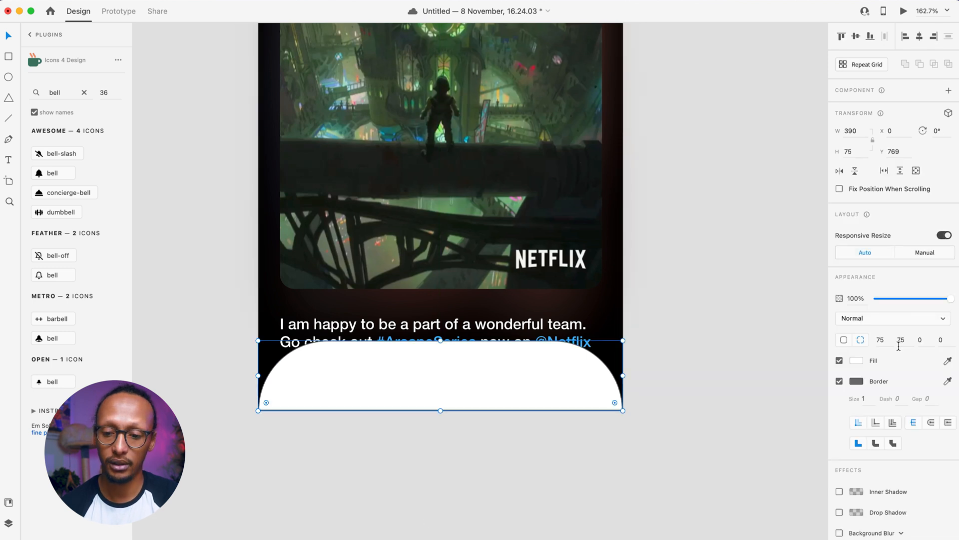
click(840, 381)
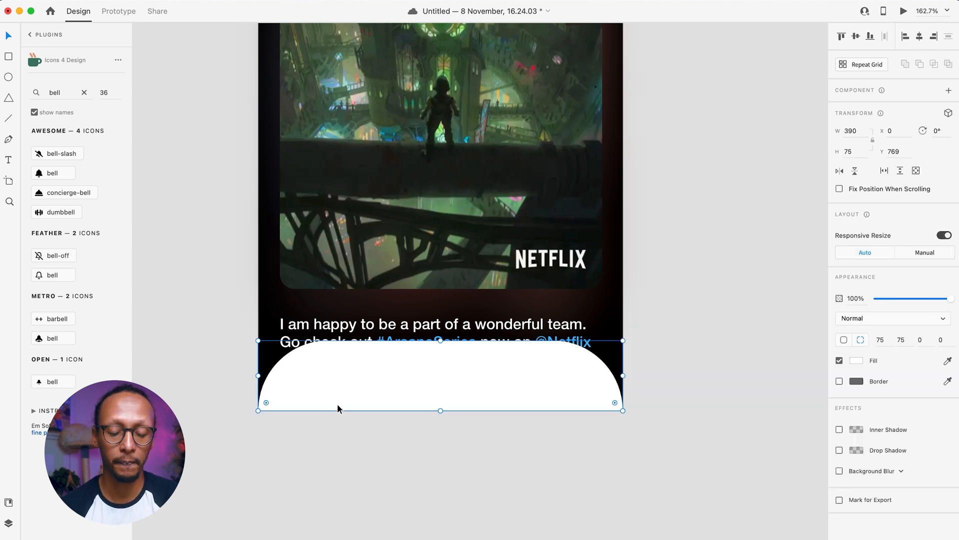
click(840, 471)
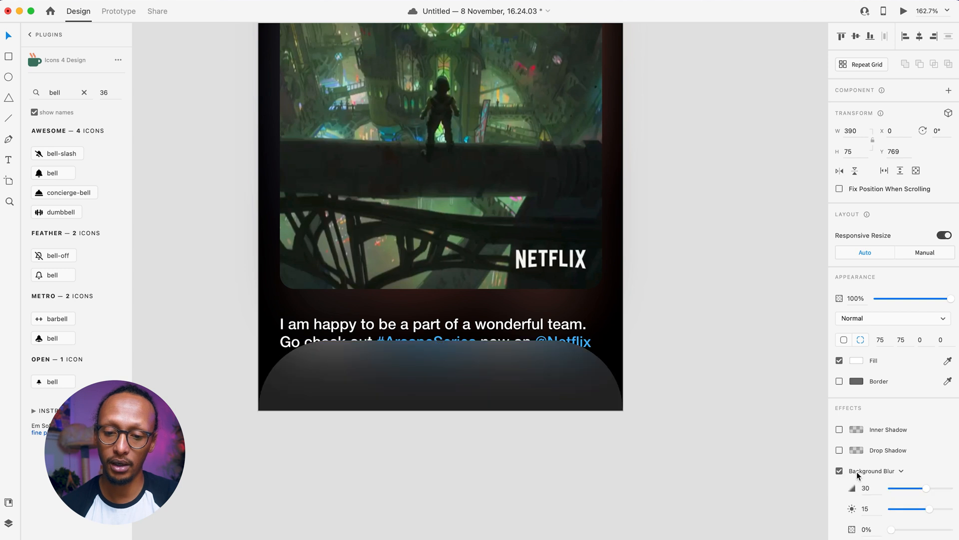
click(866, 472)
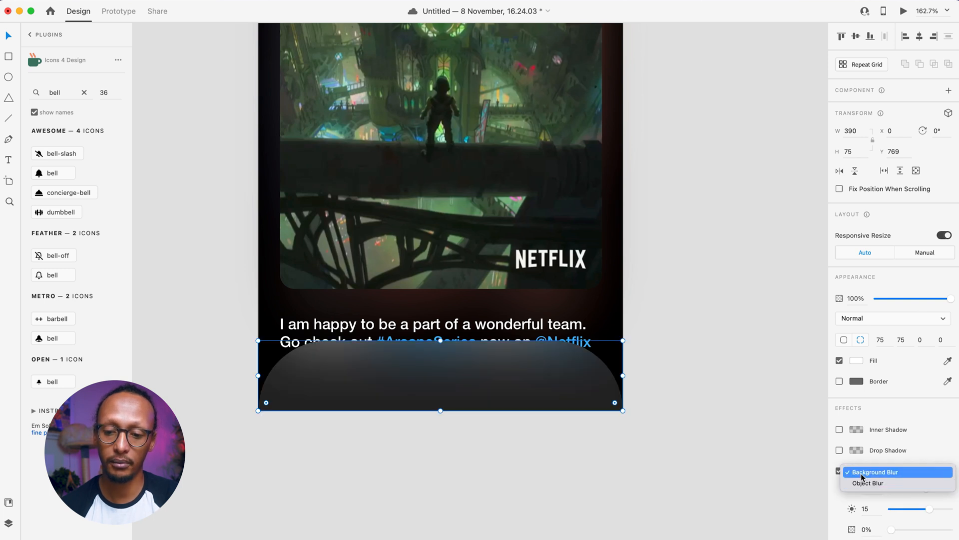
click(860, 476)
drag(927, 489, 859, 528)
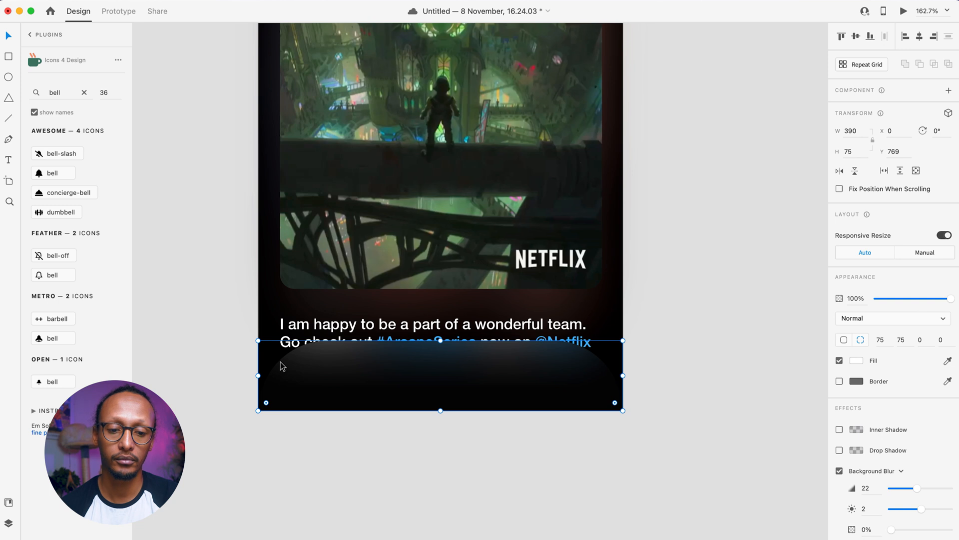
- Set the bar's corner radii to 0 for square corners
drag(266, 402, 225, 298)
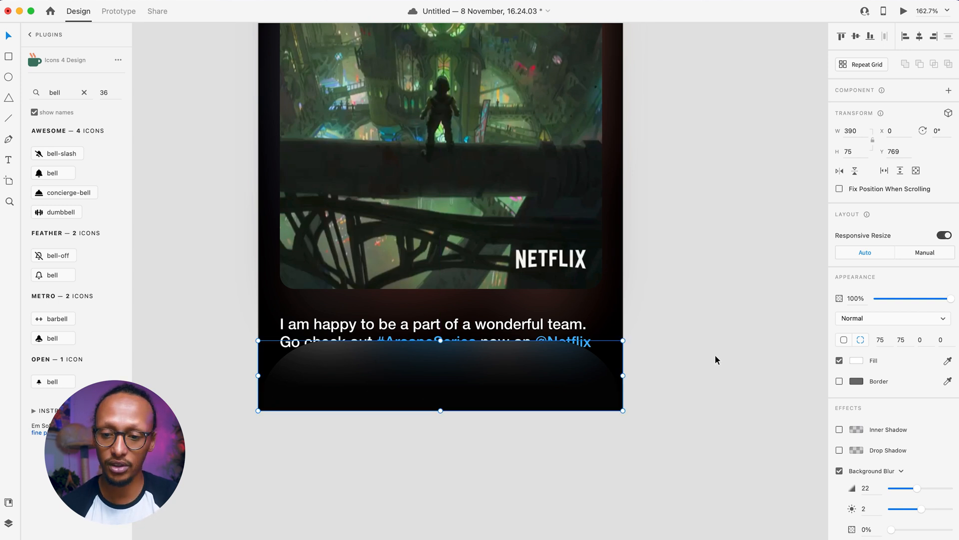
click(888, 339)
text(0)
click(902, 339)
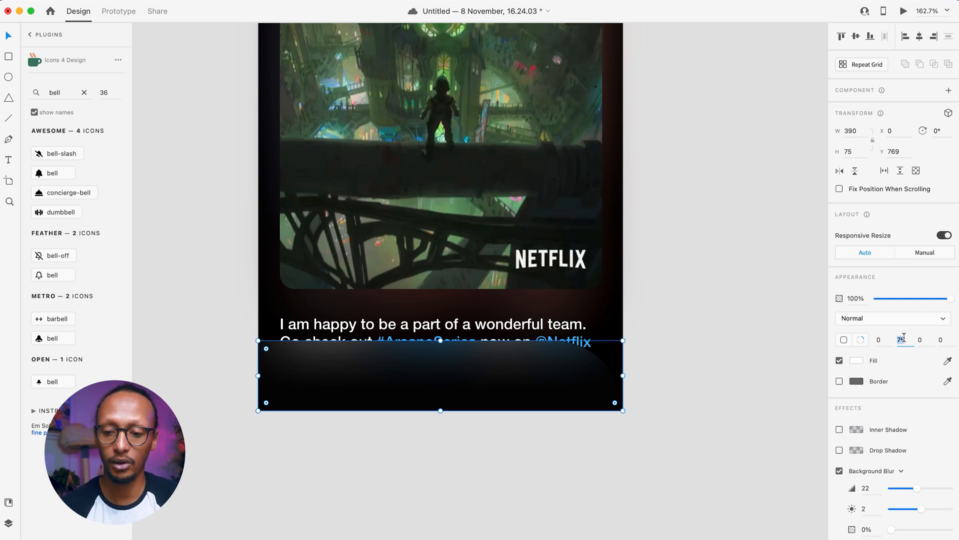
text(0)
key(Return)
click(709, 417)
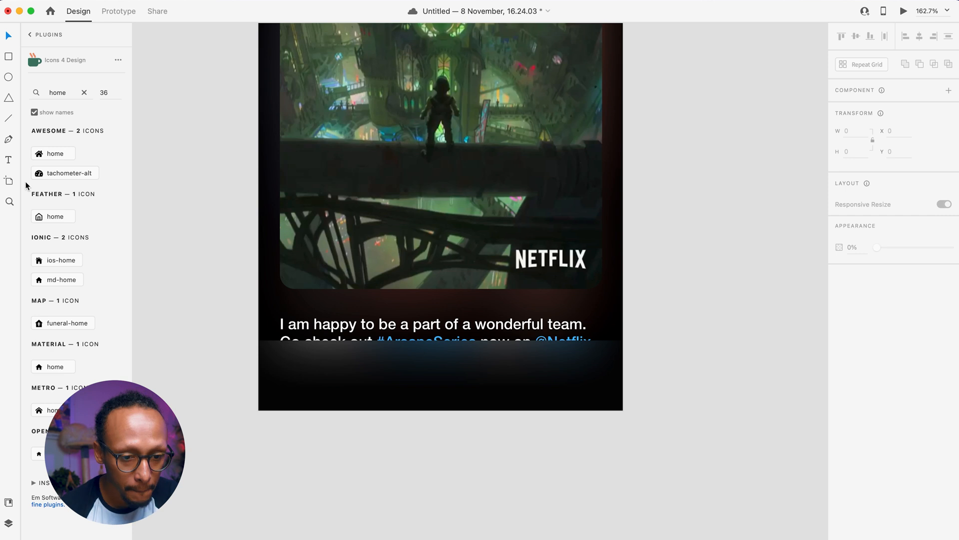
- Insert the Feather home icon and paste it into the bottom bar
click(65, 215)
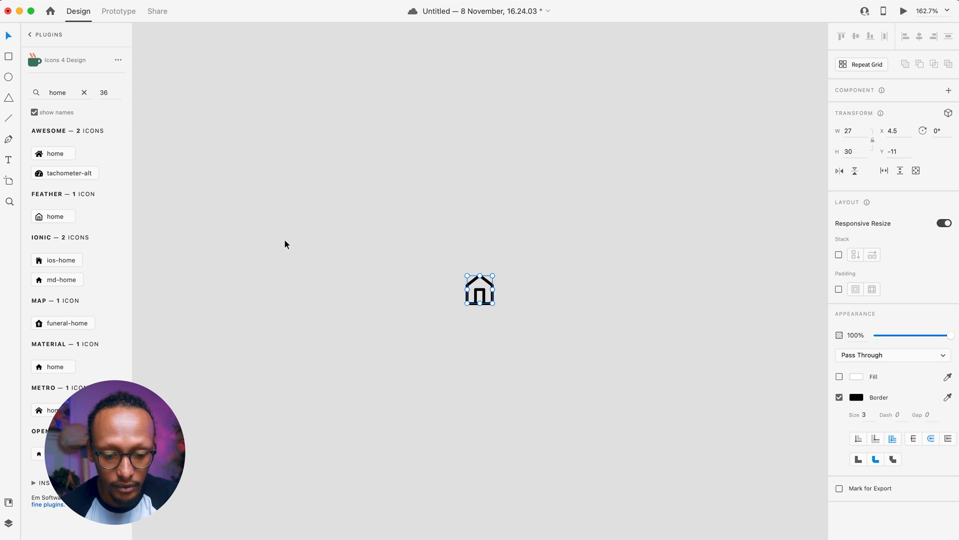
key(super+x)
scroll(284, 239, down, 5)
scroll(284, 240, right, 7)
scroll(284, 240, down, 7)
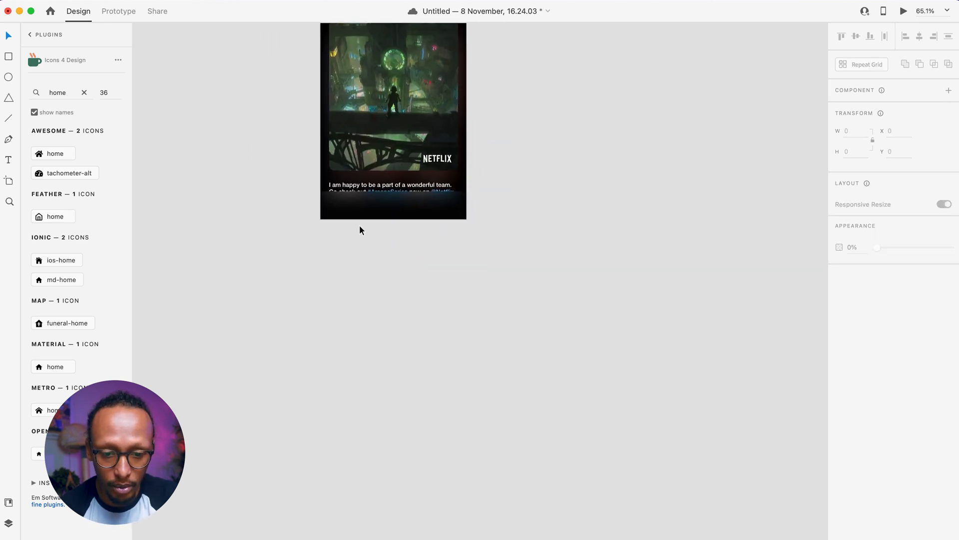
scroll(360, 229, up, 10)
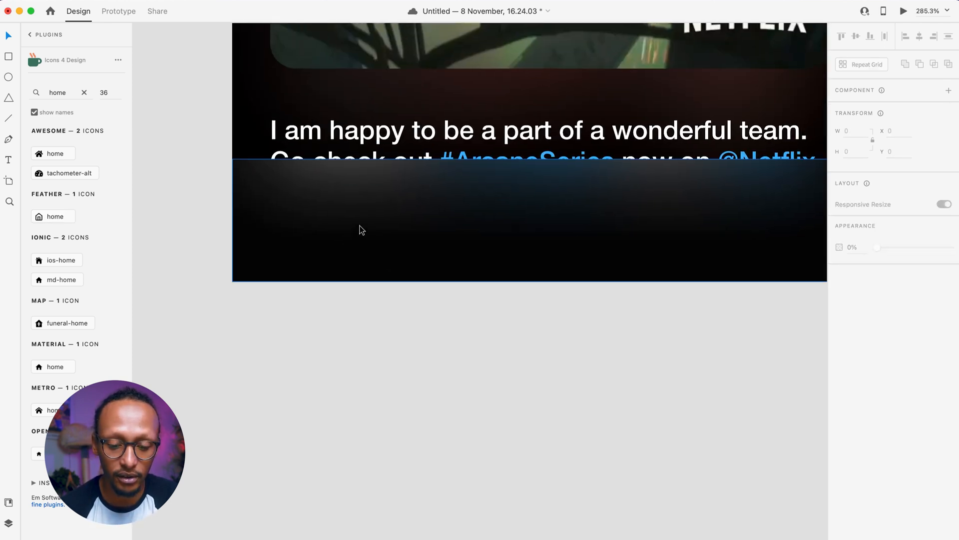
key(super+v)
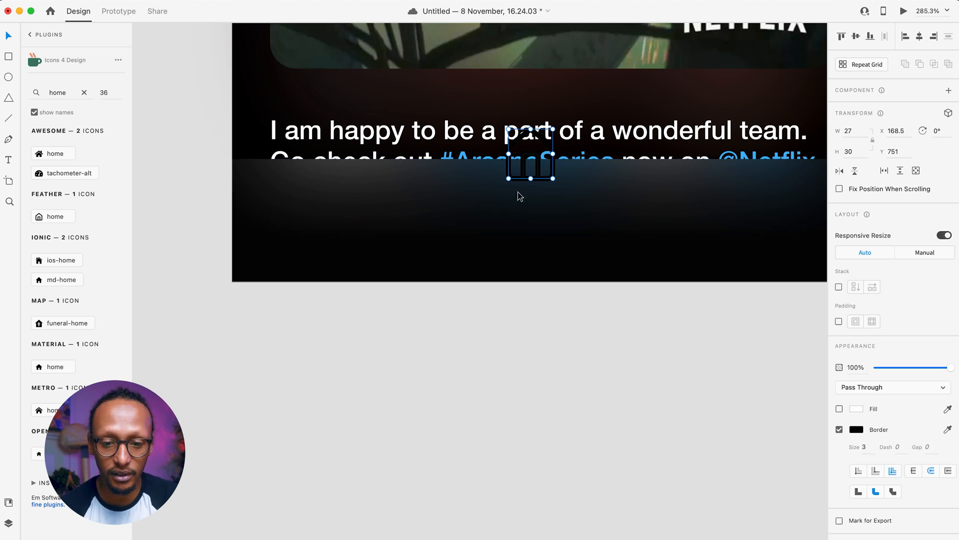
drag(520, 196, 301, 262)
- Make the home icon's outline white and place it at the bar's left
click(856, 429)
drag(777, 413, 720, 376)
drag(323, 254, 343, 243)
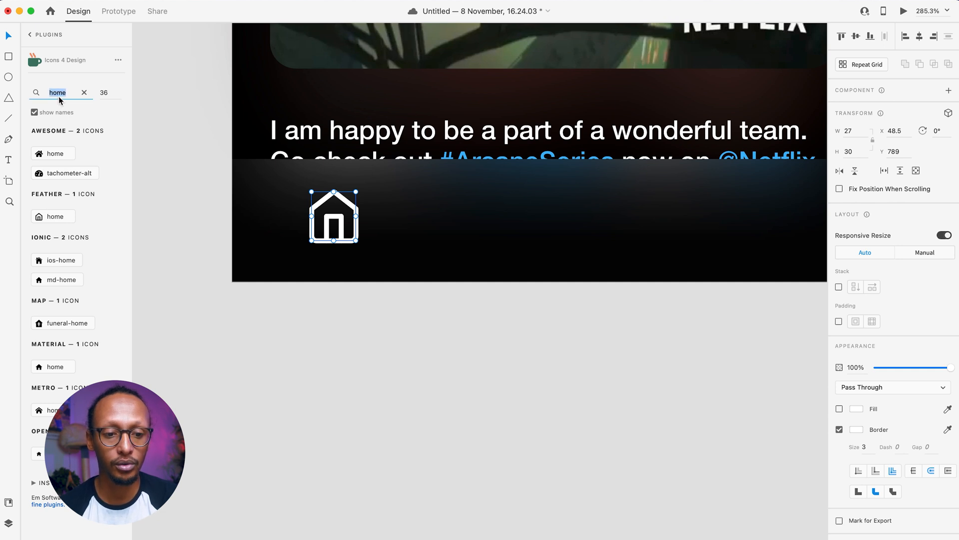
text(feather)
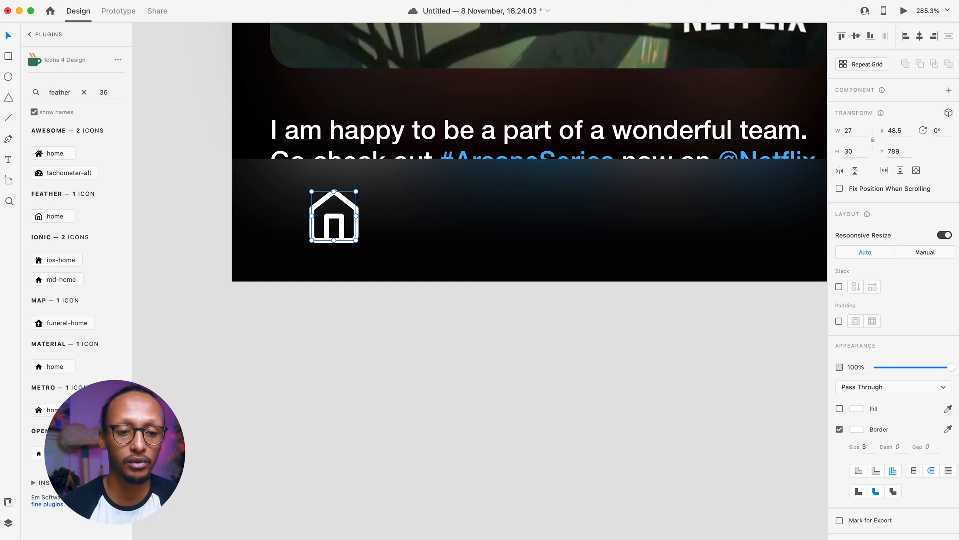
click(162, 287)
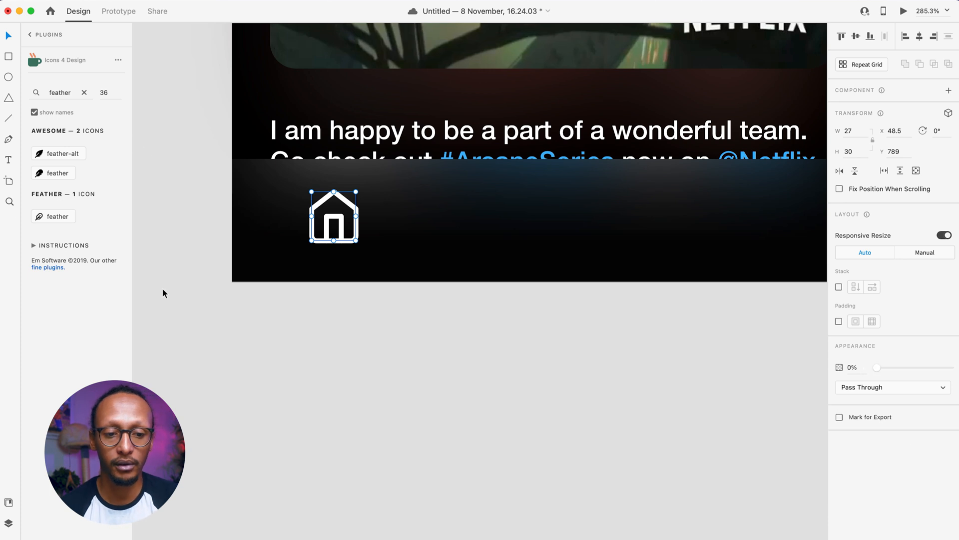
- Set the home icon's stroke size to 2, then search the icons for 'comment'
click(384, 329)
scroll(383, 330, down, 5)
scroll(383, 330, right, 2)
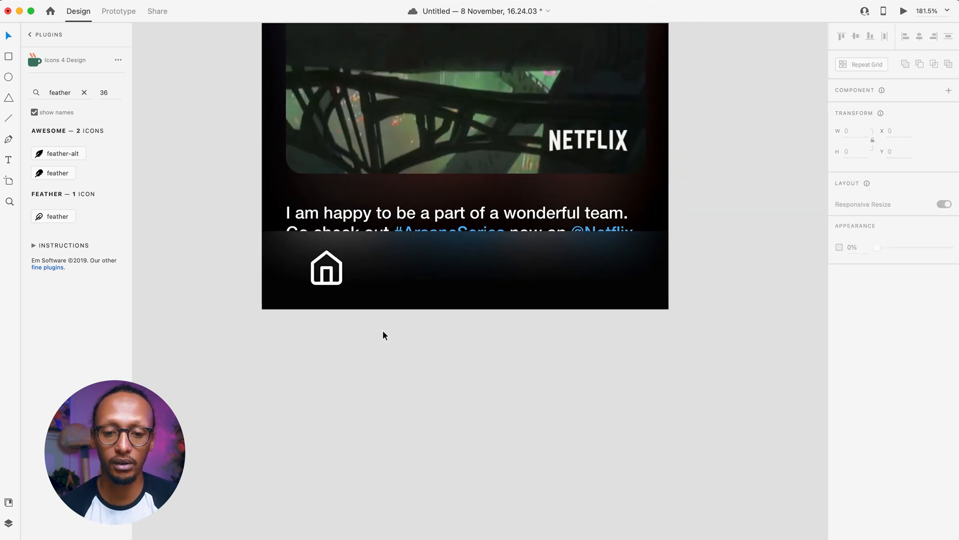
scroll(383, 331, up, 3)
click(295, 352)
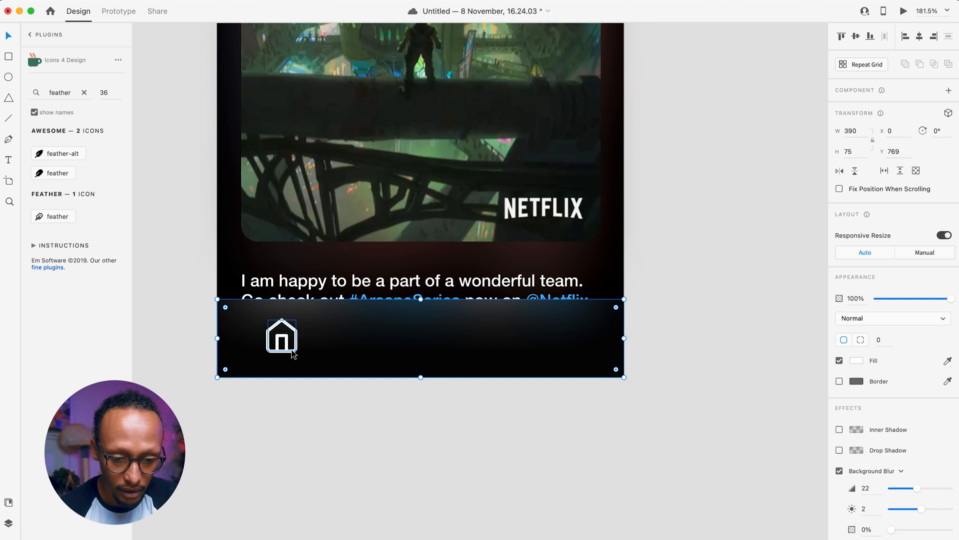
double_click(296, 351)
click(869, 447)
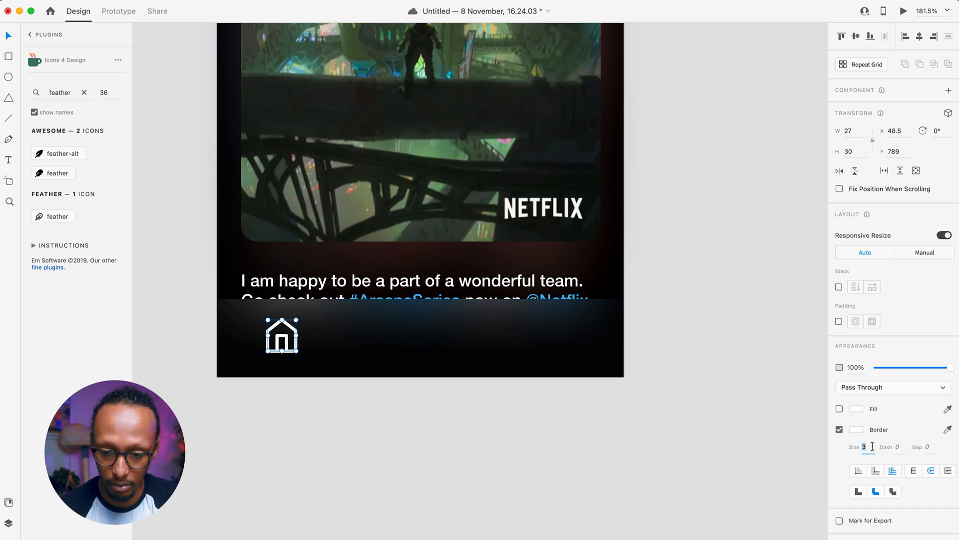
text(2)
double_click(53, 93)
text(comment)
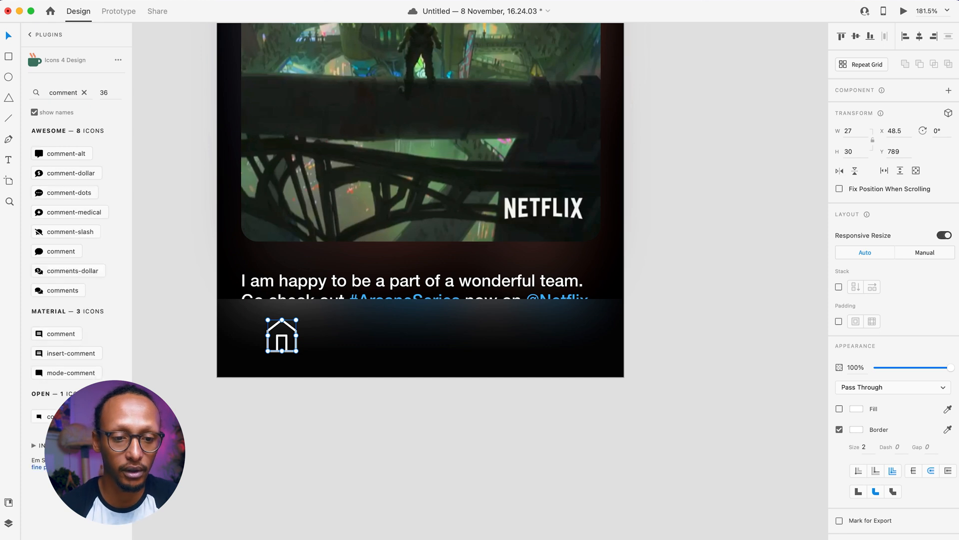
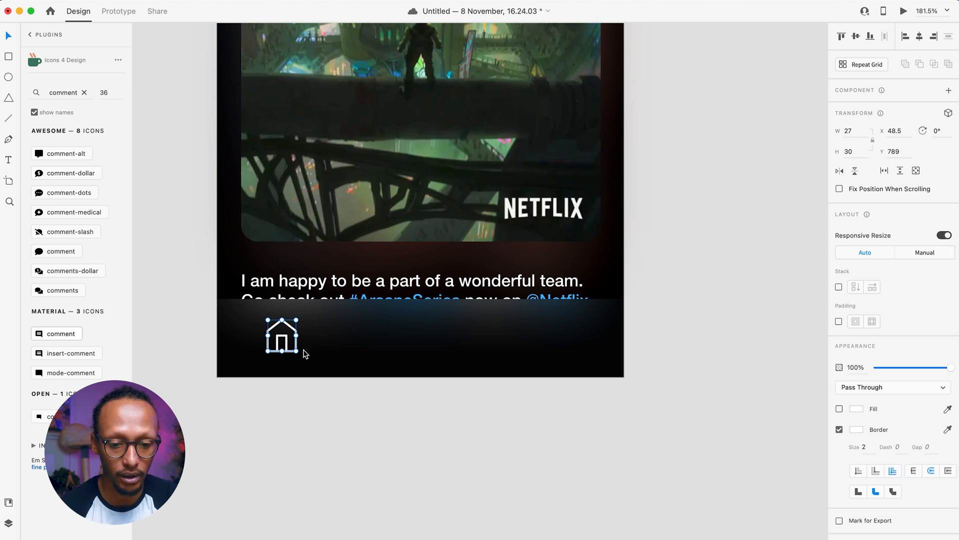
- Insert the comment icon, fill it #FFFFFF, and place it beside the home icon in the nav bar
click(58, 332)
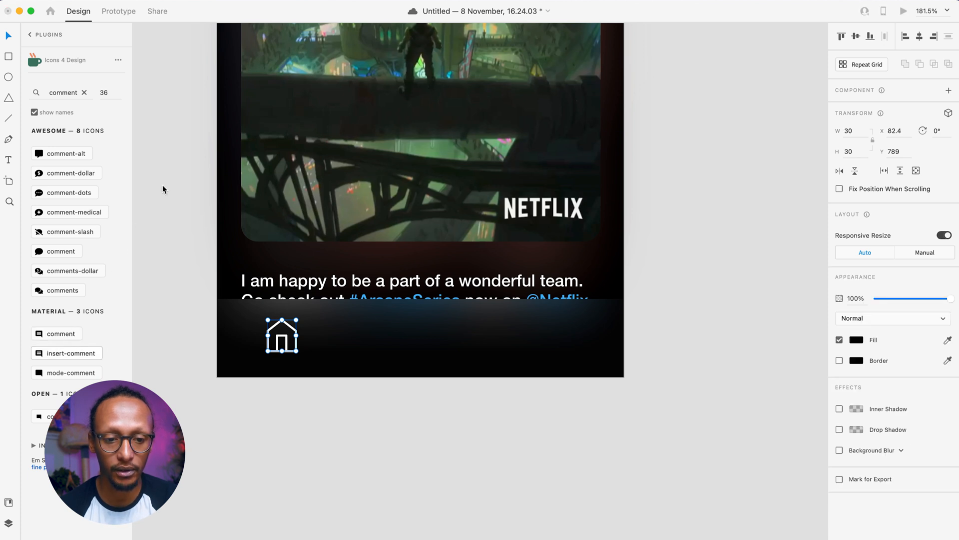
drag(326, 341, 370, 426)
click(858, 307)
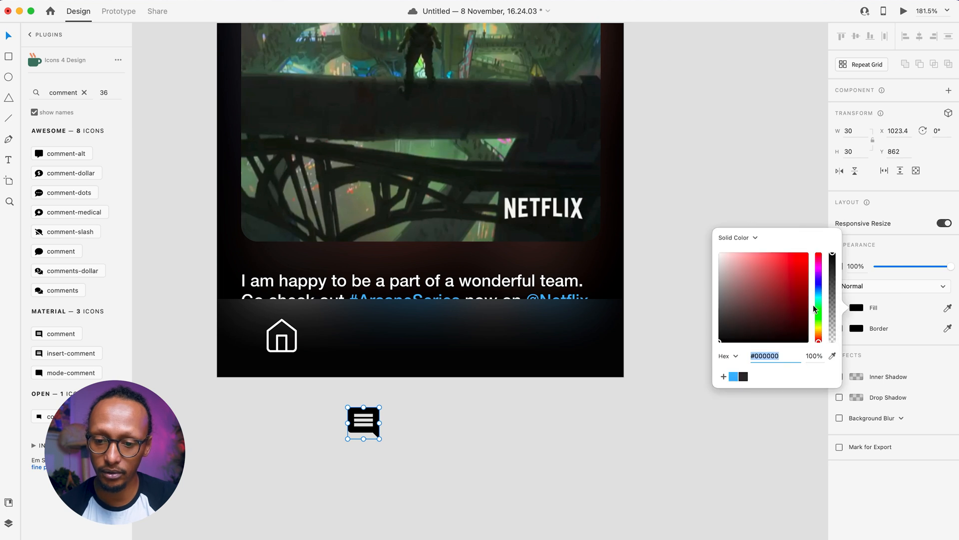
drag(776, 295, 604, 134)
click(466, 438)
drag(366, 423, 352, 341)
click(347, 422)
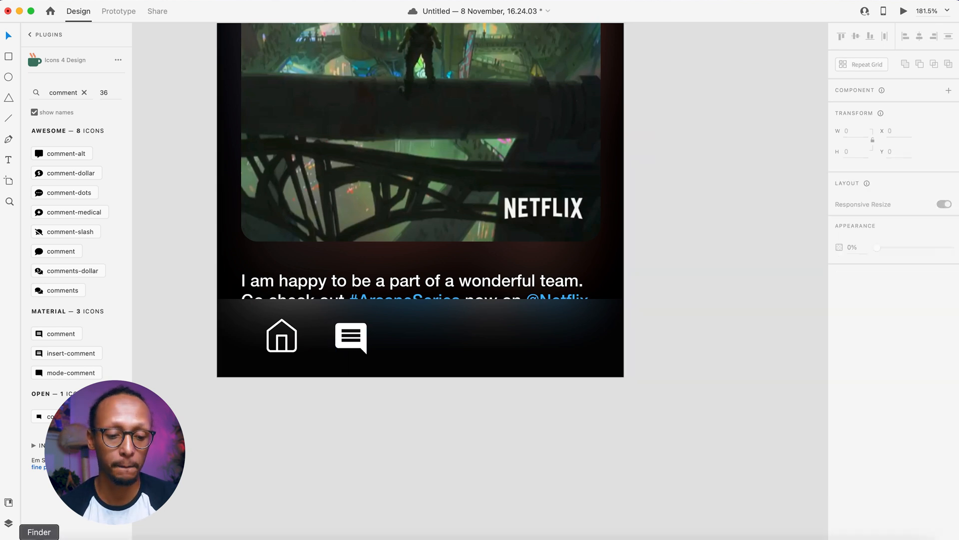
- Drag the Arcane 'A' logo from arcane.com in Chrome onto the XD artboard
click(250, 536)
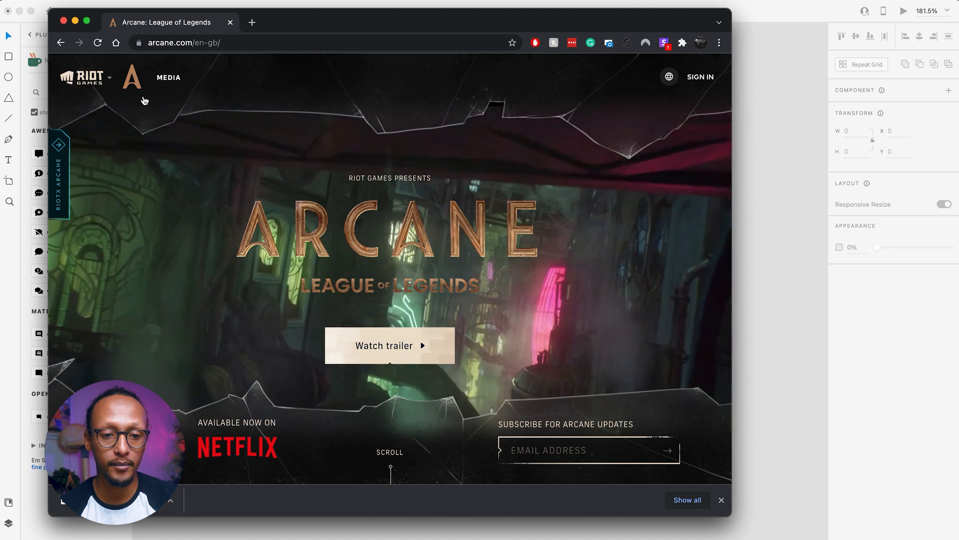
drag(132, 84, 772, 234)
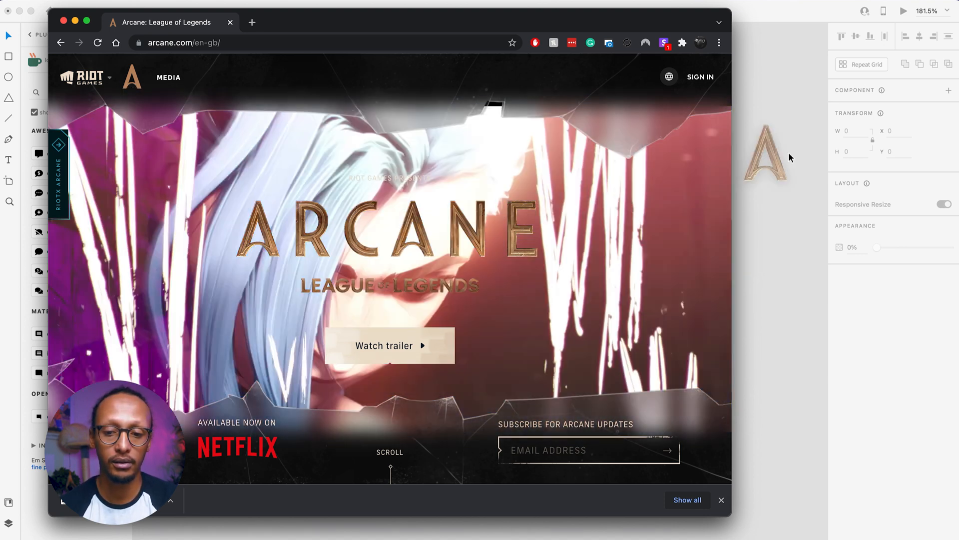
drag(789, 158, 806, 149)
drag(798, 389, 378, 281)
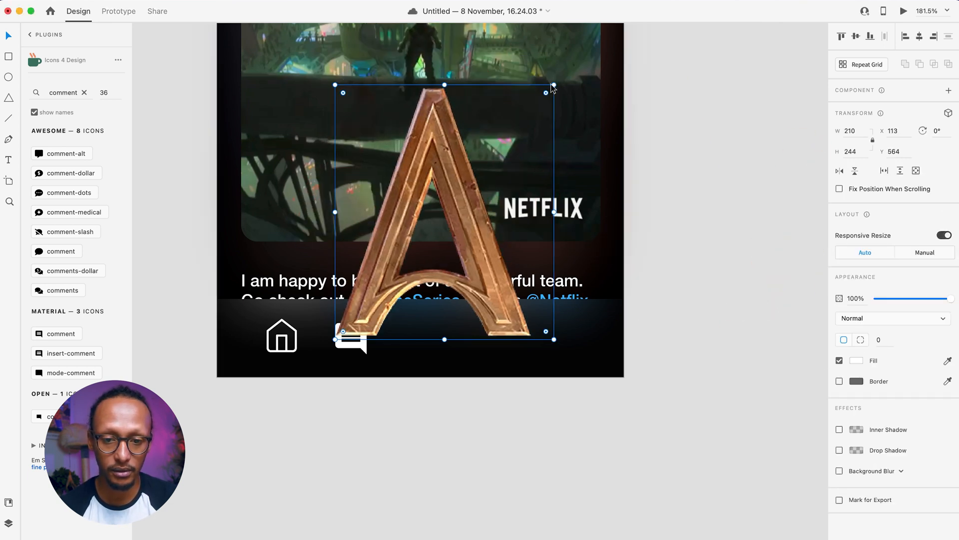
- Shrink the A logo to 75×87 and centre it horizontally in the nav bar
drag(553, 85, 445, 252)
drag(387, 325, 434, 328)
click(920, 37)
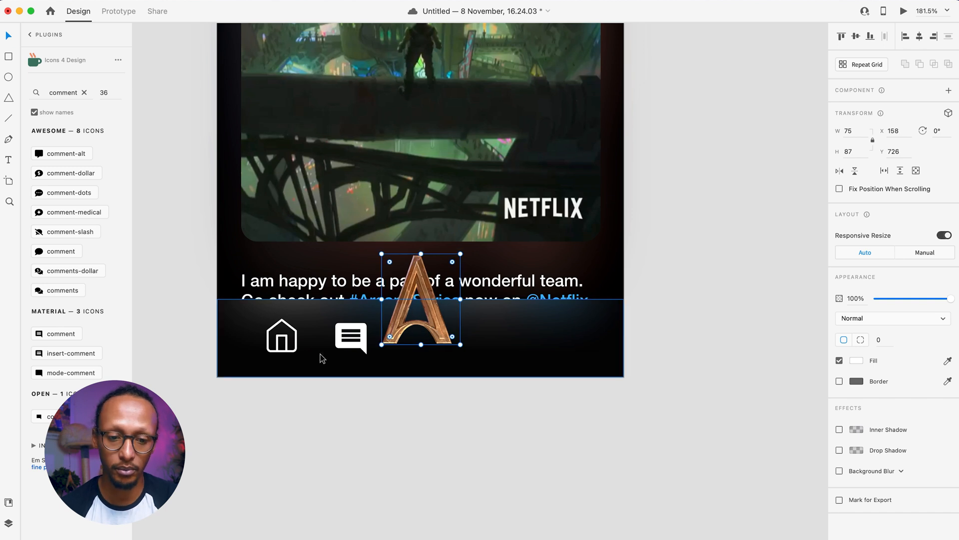
- Scale down the home and comment icons, shift the comment icon right, and lower the A logo
click(335, 344)
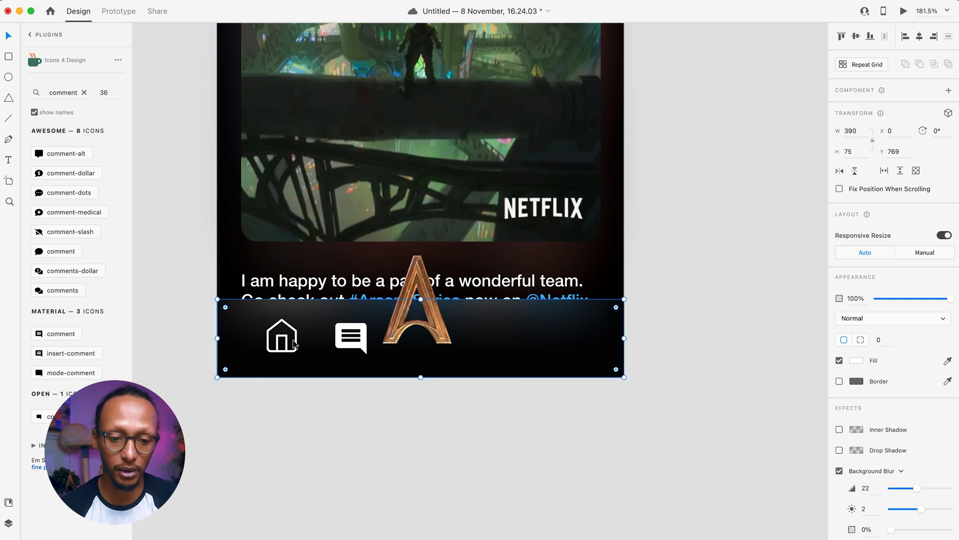
click(294, 344)
shift+click(356, 345)
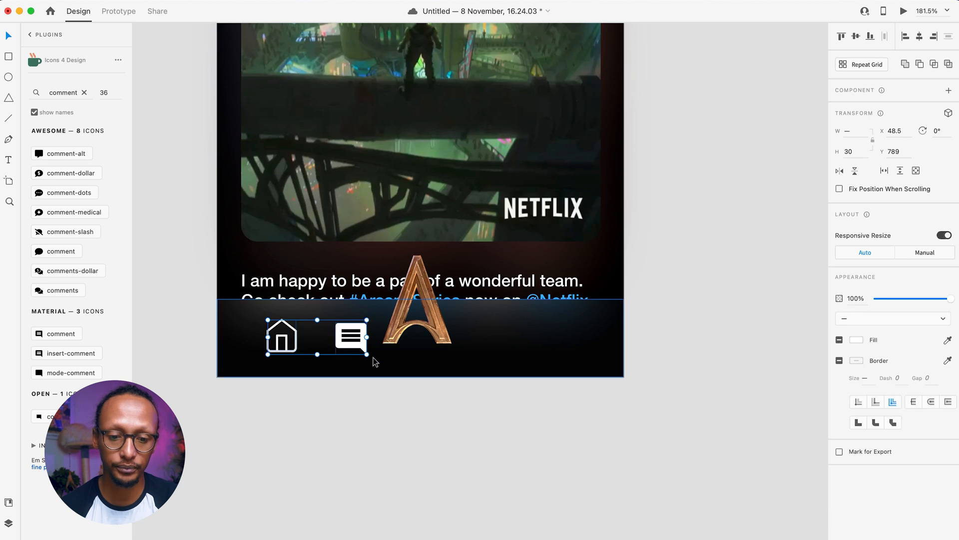
drag(368, 354, 340, 345)
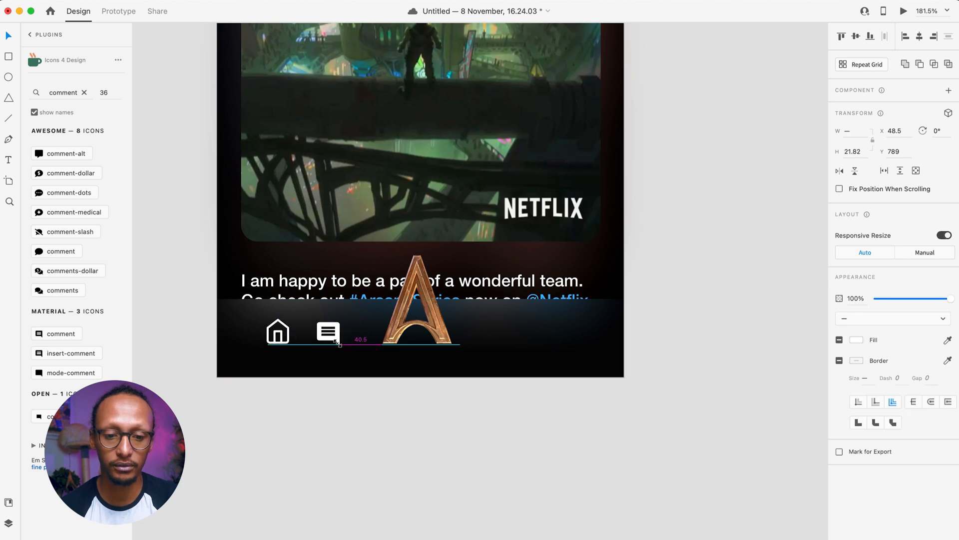
click(332, 452)
drag(328, 339, 336, 342)
click(428, 333)
drag(428, 333, 427, 345)
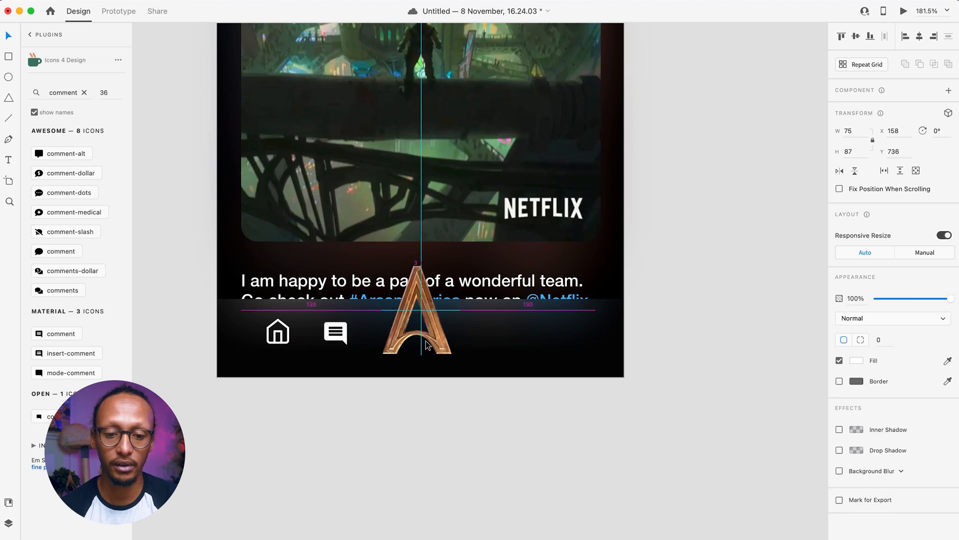
key(Escape)
- Copy the top avatar's plus badge and paste it at the base of the A logo
scroll(429, 286, up, 6)
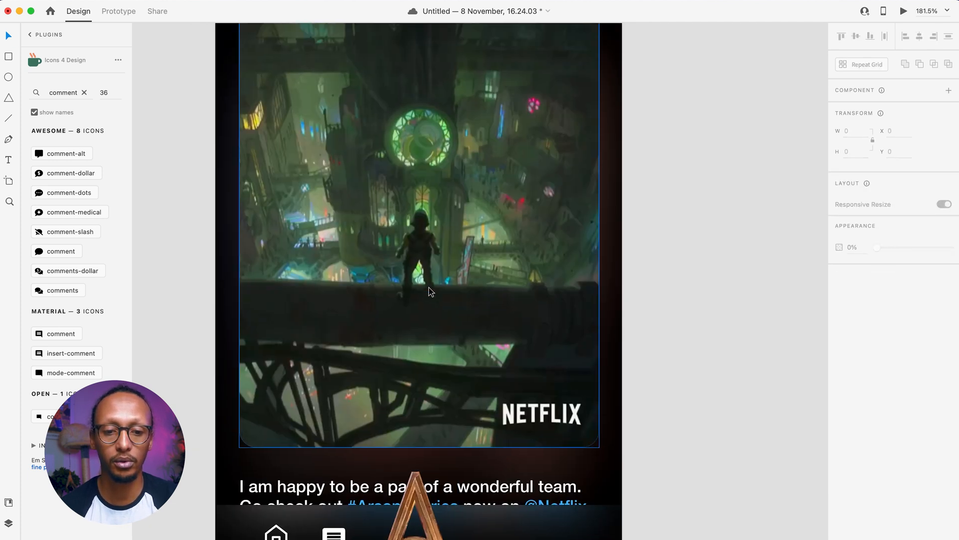
scroll(429, 287, up, 6)
click(293, 41)
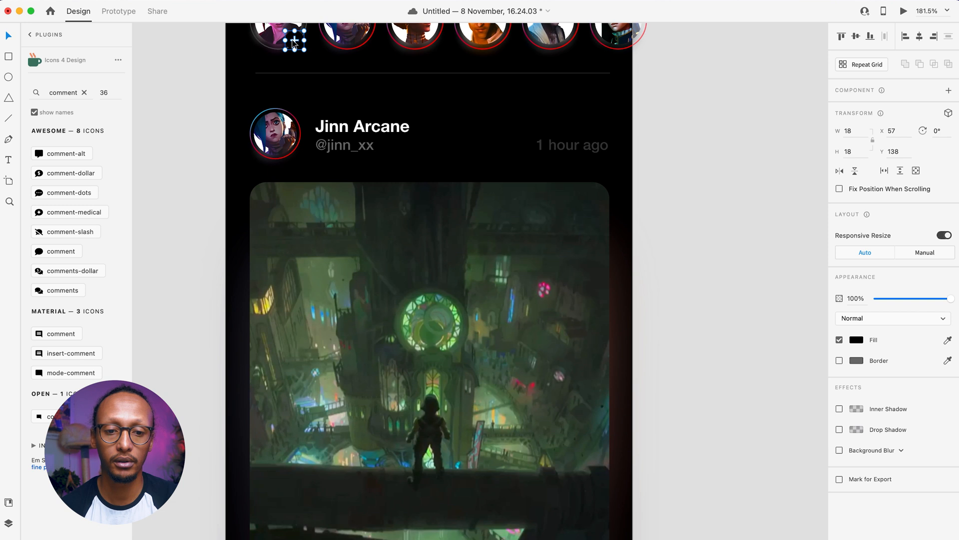
double_click(294, 42)
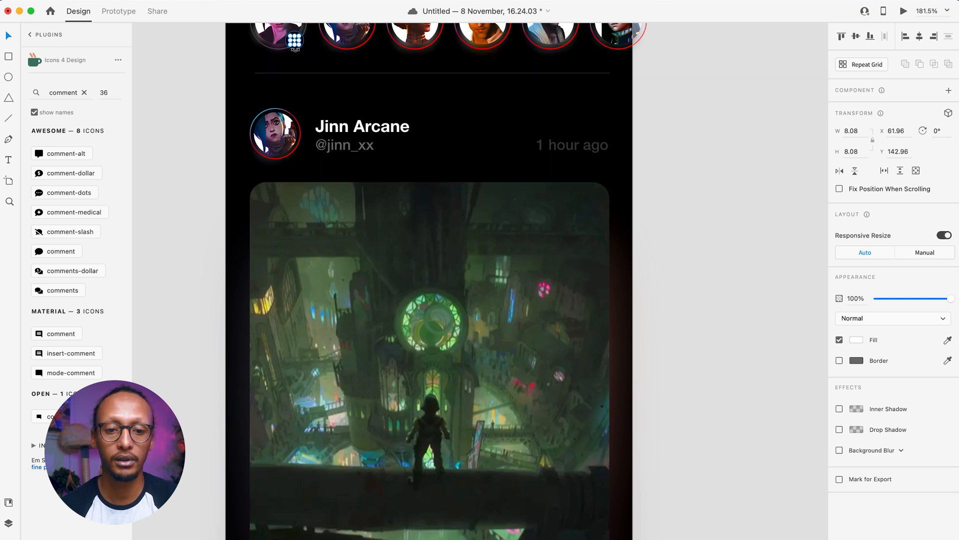
shift+click(295, 49)
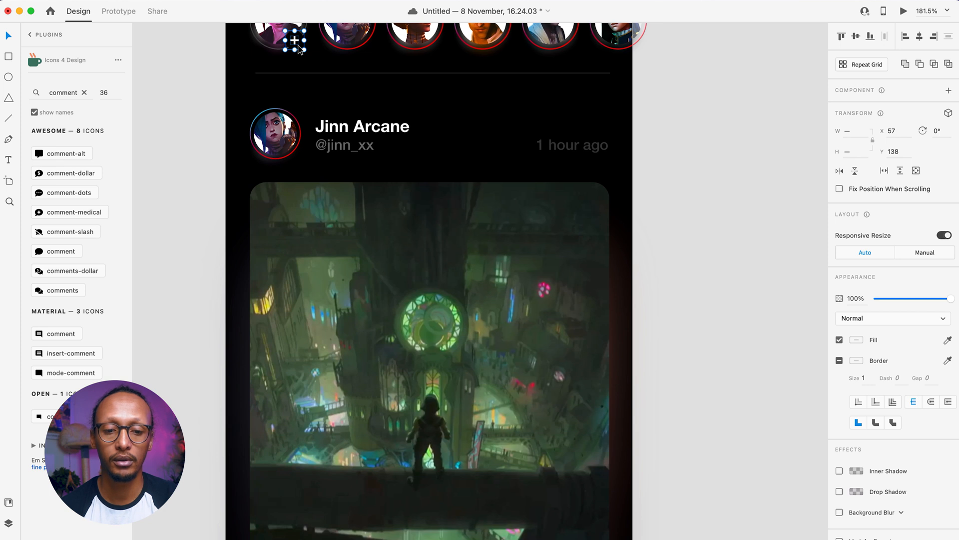
scroll(298, 49, down, 12)
key(super+v)
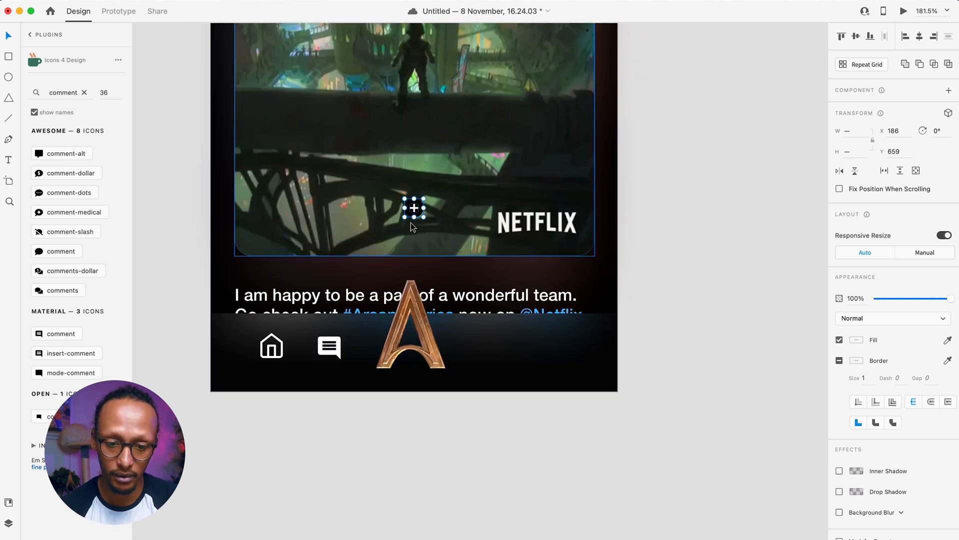
drag(415, 210, 412, 367)
- Fill the badge circle with the A logo's gold using the eyedropper
click(394, 375)
double_click(413, 366)
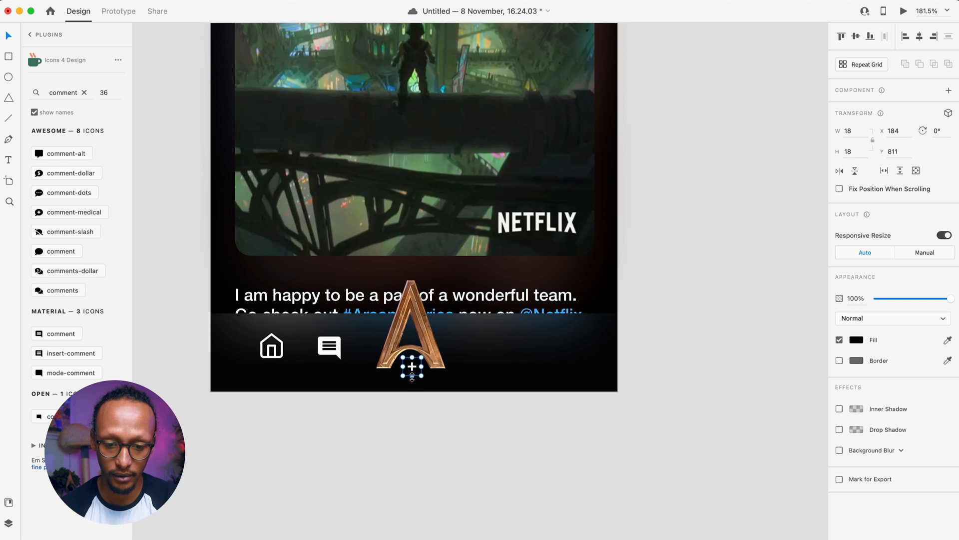
key(i)
click(433, 352)
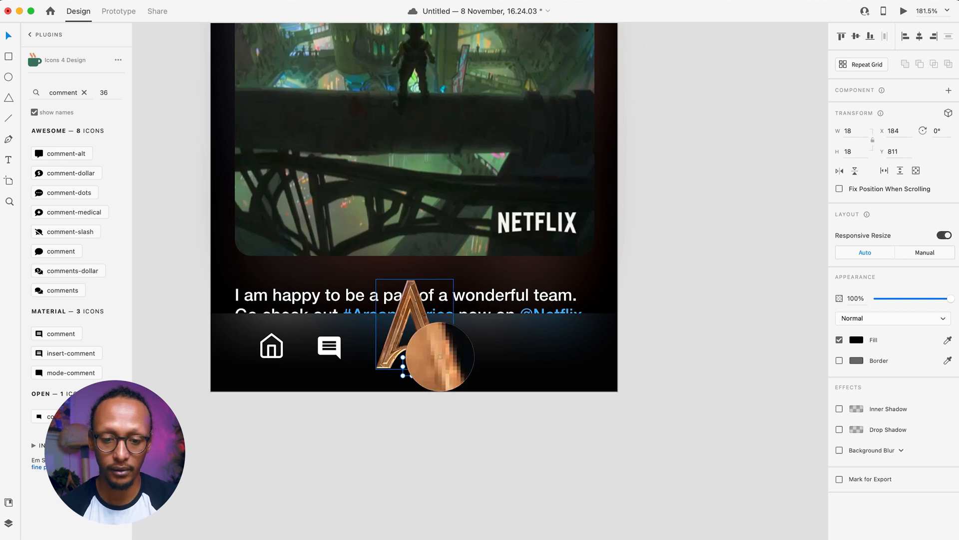
click(431, 446)
click(414, 371)
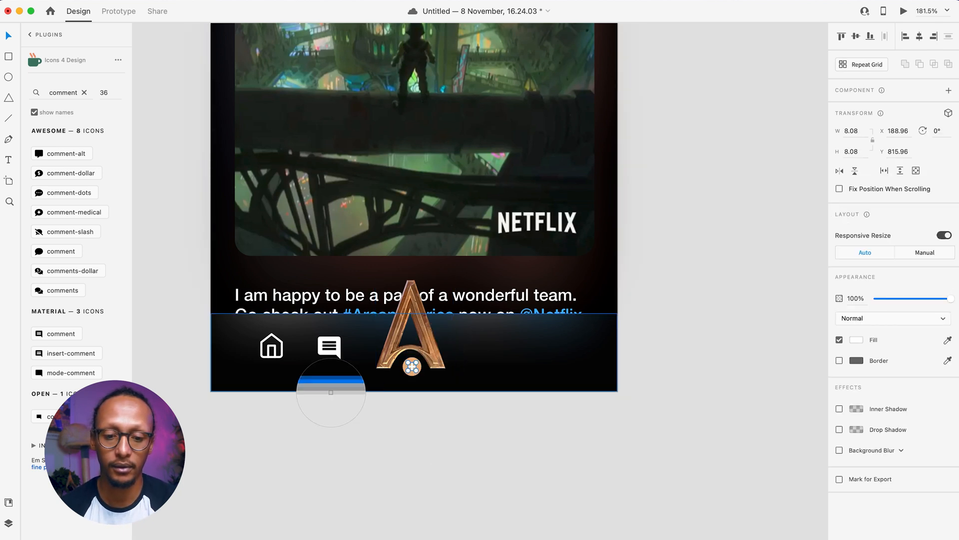
click(391, 471)
- Nudge the gold plus badge into alignment under the A logo
scroll(483, 461, right, 2)
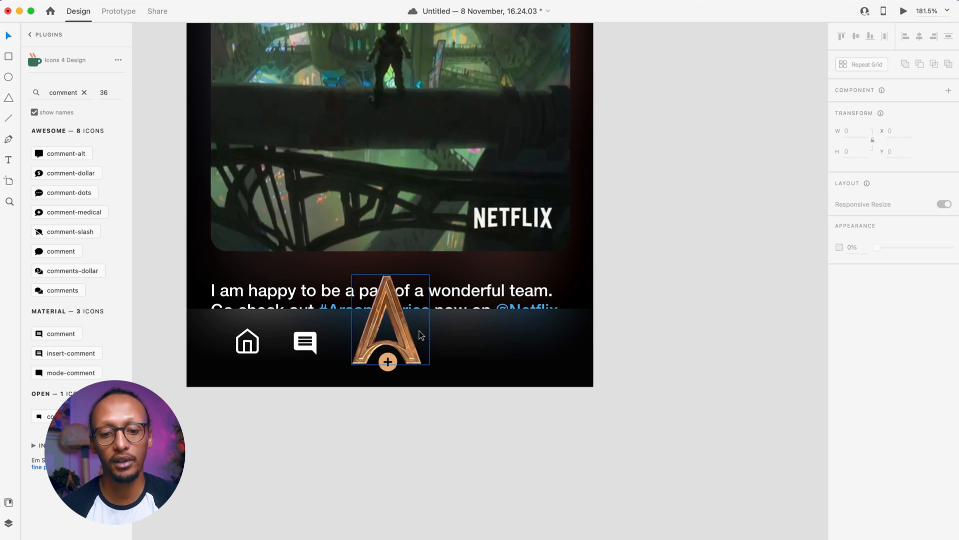
double_click(388, 361)
shift+click(388, 371)
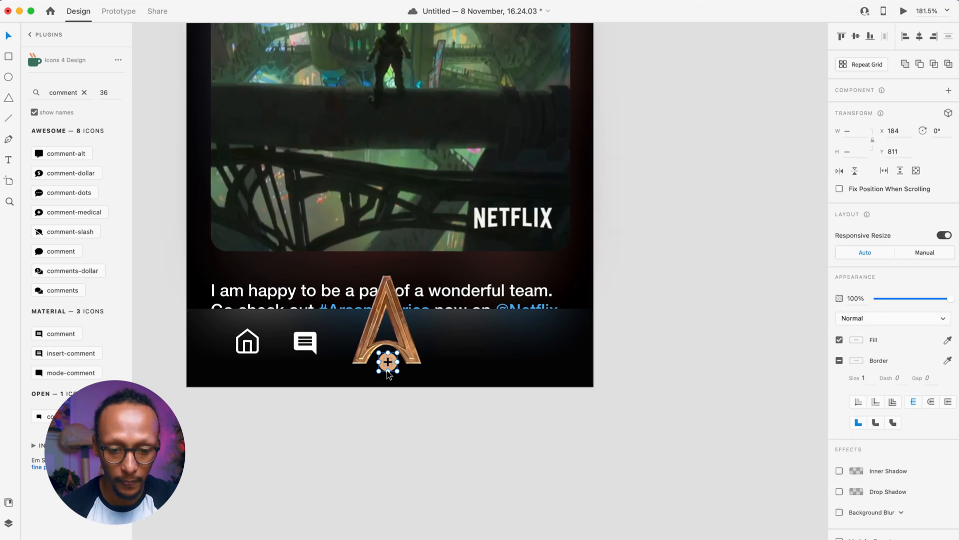
drag(388, 370, 387, 370)
click(398, 443)
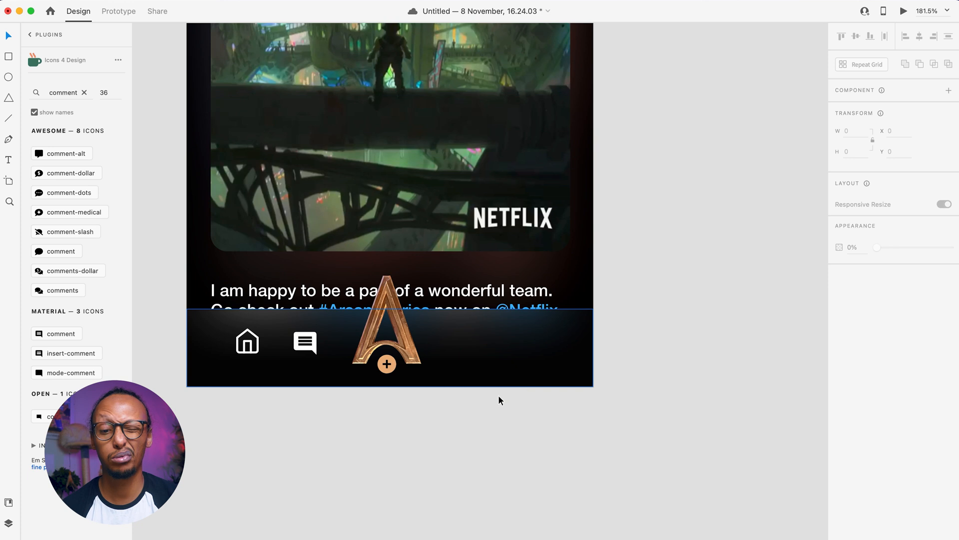
- Nudge the comment icon 3 px right, then insert the outlined 'user' icon near the bar's right end
click(306, 349)
key(Right)
key(Right)
key(Right)
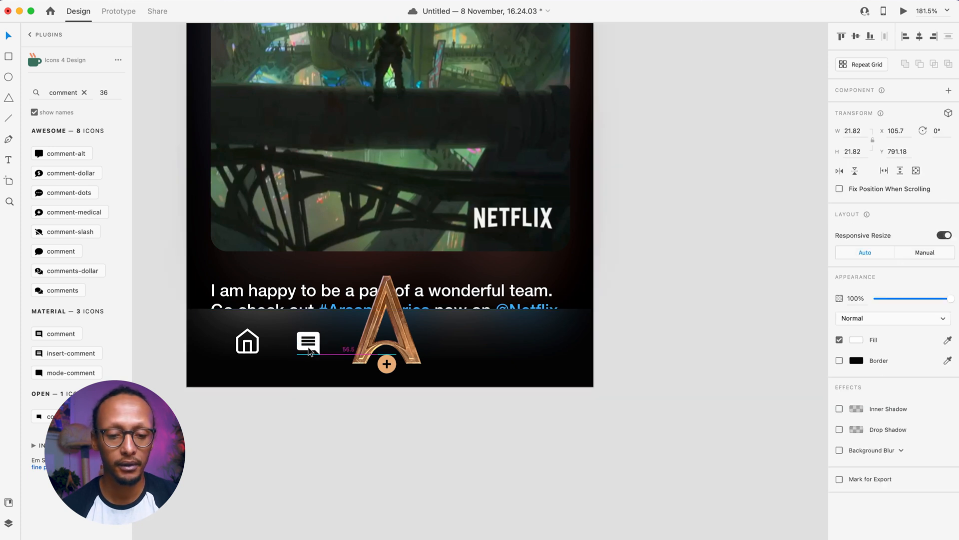
double_click(57, 90)
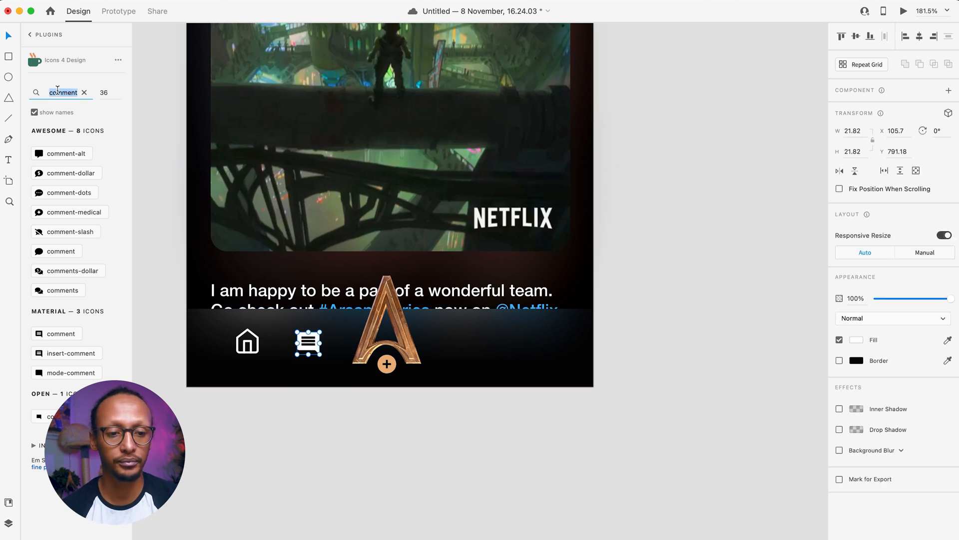
text(user)
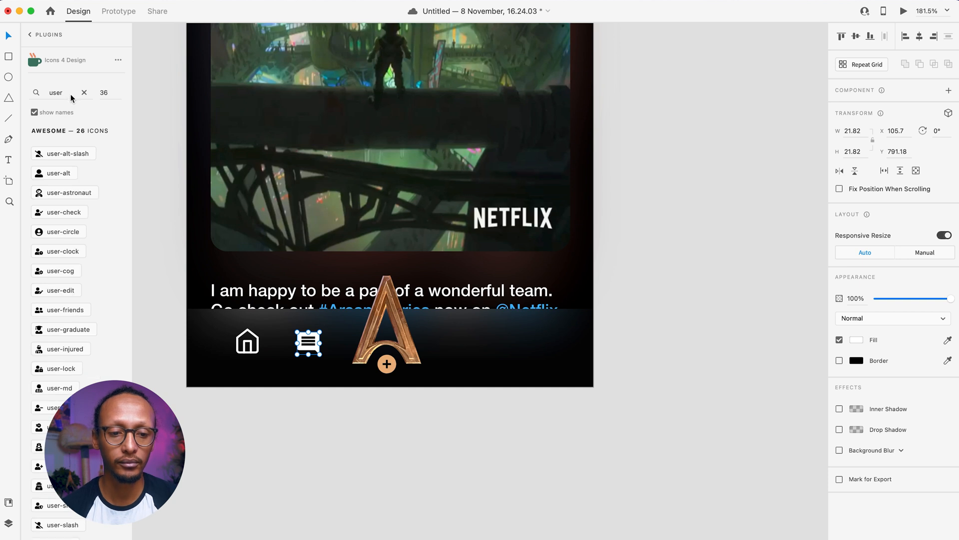
scroll(74, 237, down, 12)
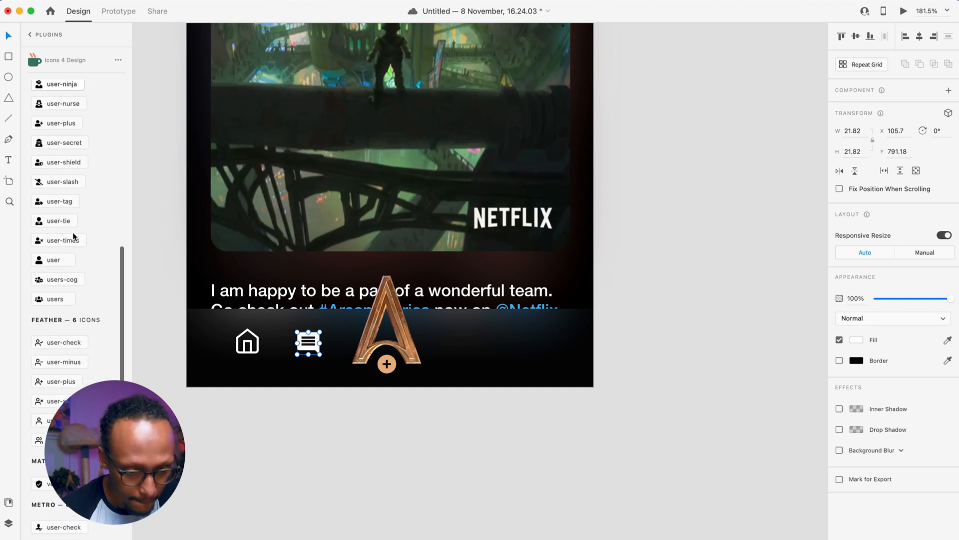
click(54, 422)
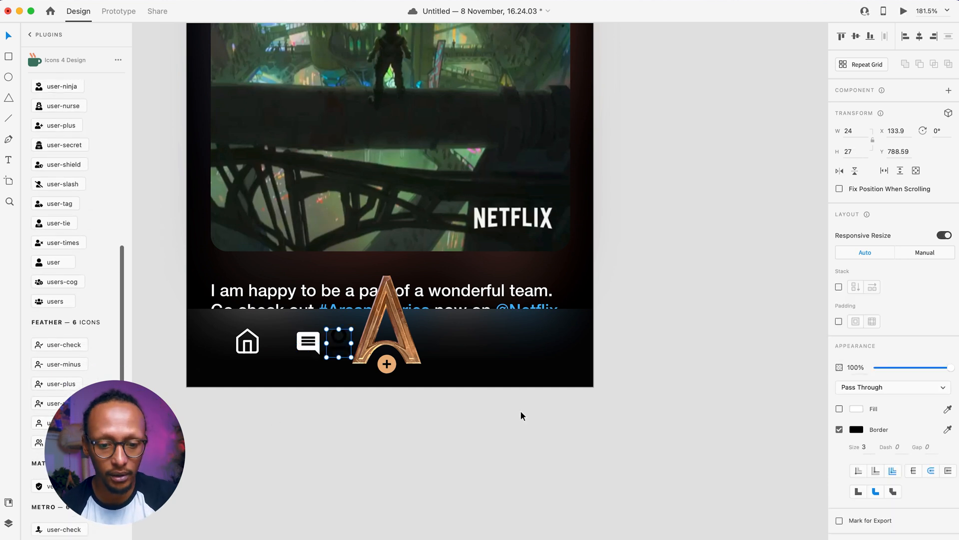
drag(351, 339, 528, 348)
- Give the user icon a white border of size 2 and place it at the nav bar's right end
click(855, 431)
drag(763, 420, 587, 275)
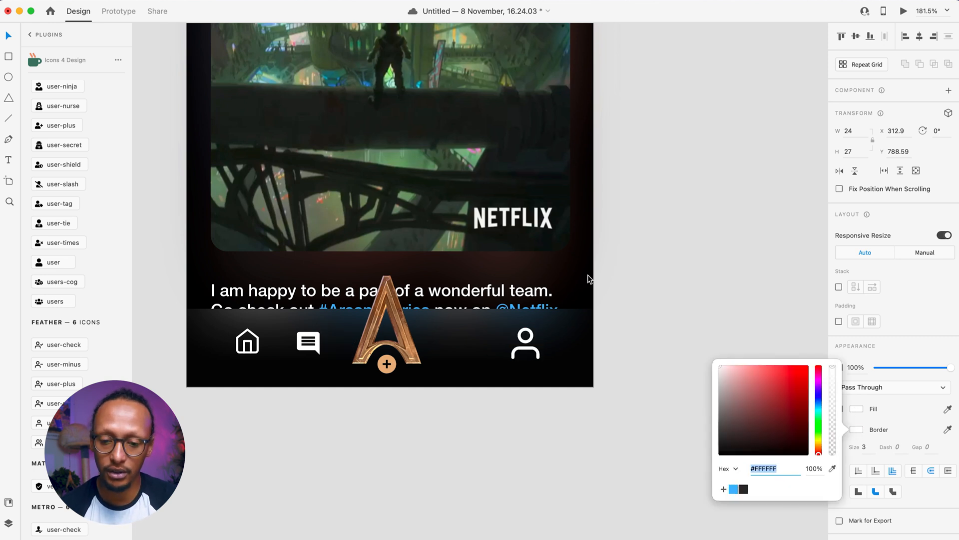
click(860, 454)
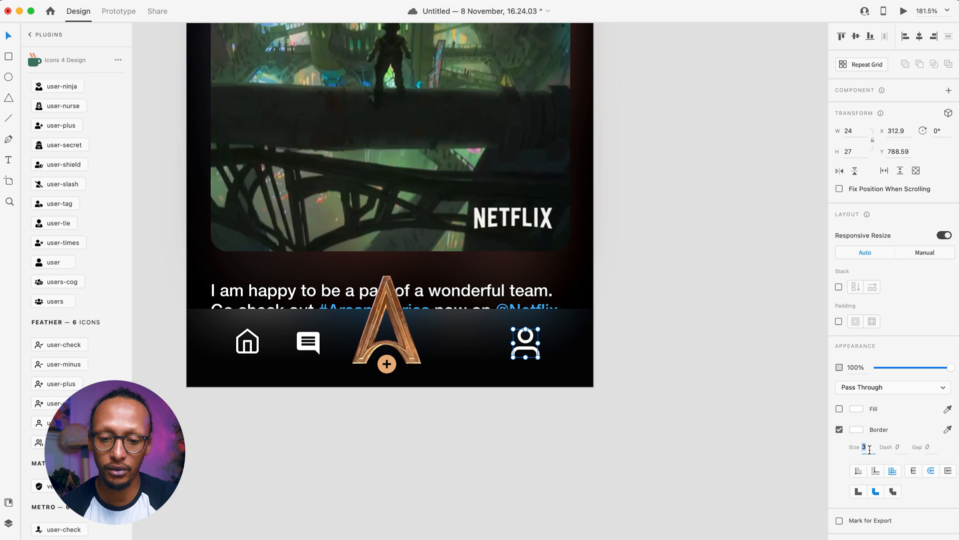
text(2)
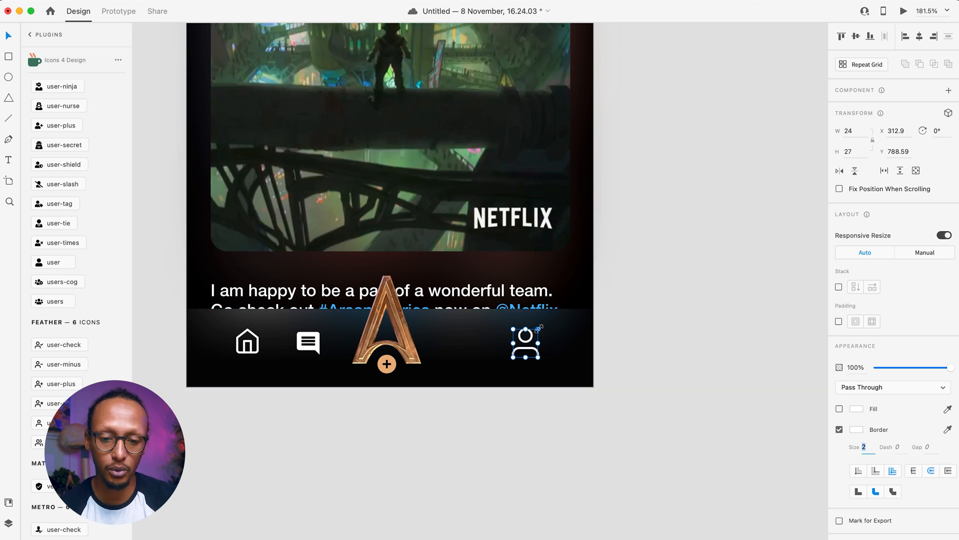
drag(539, 330, 549, 352)
key(super+z)
double_click(532, 348)
click(400, 424)
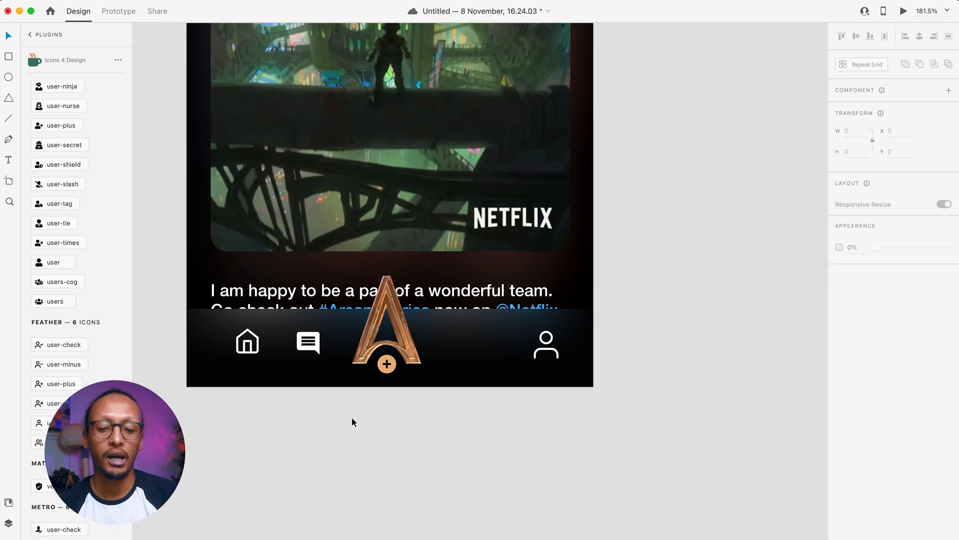
scroll(336, 420, left, 3)
scroll(38, 218, up, 10)
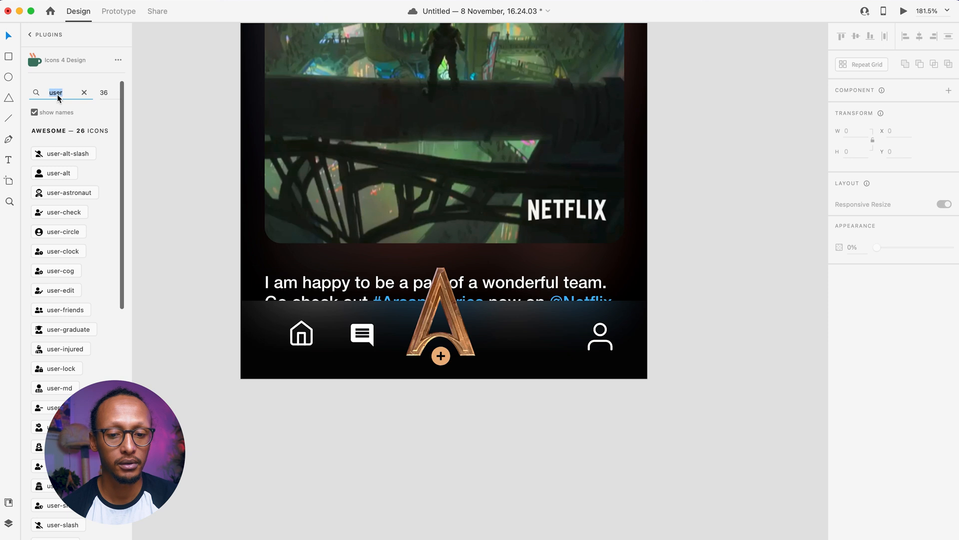
- Add the 'heart' icon to the artboard, fill it white, and size it into the nav bar
text(heart)
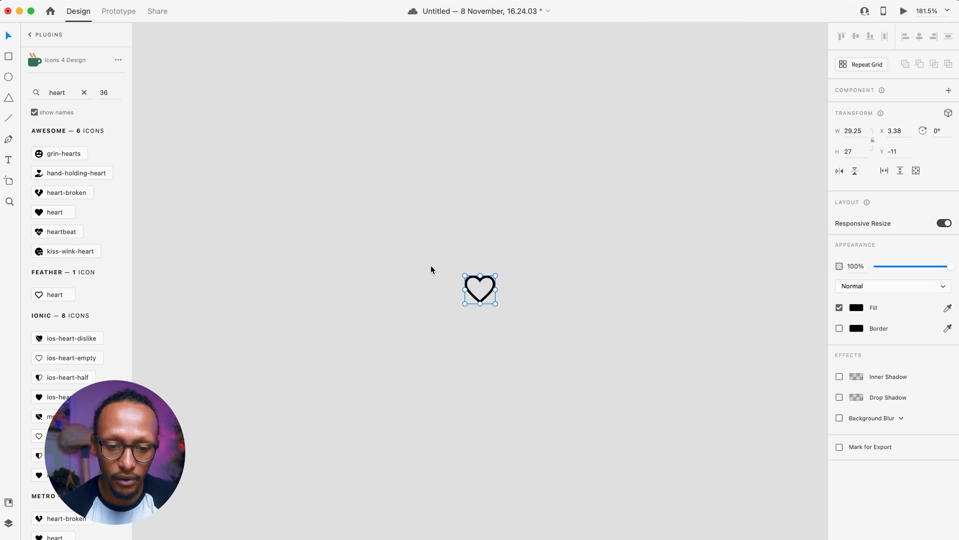
key(super+x)
scroll(483, 294, right, 10)
scroll(482, 294, down, 15)
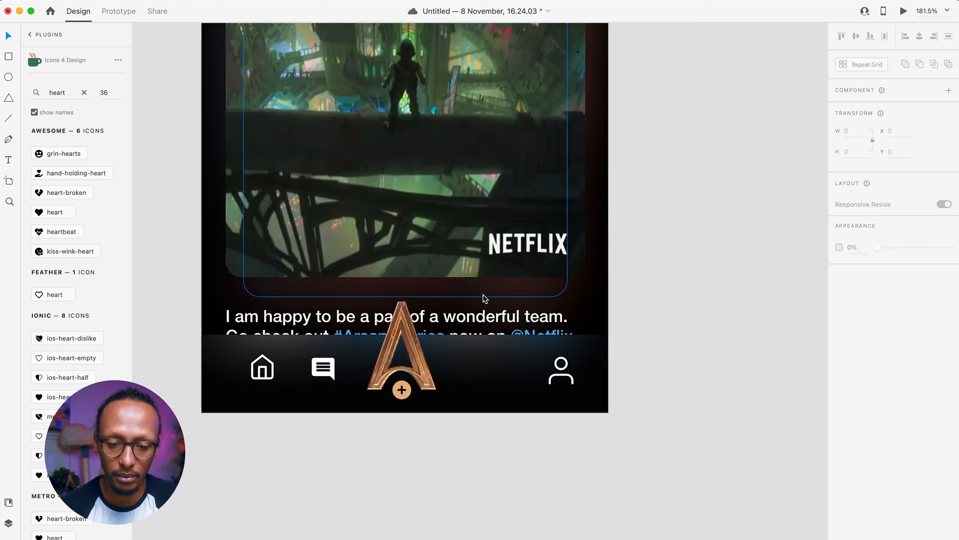
click(487, 400)
key(super+v)
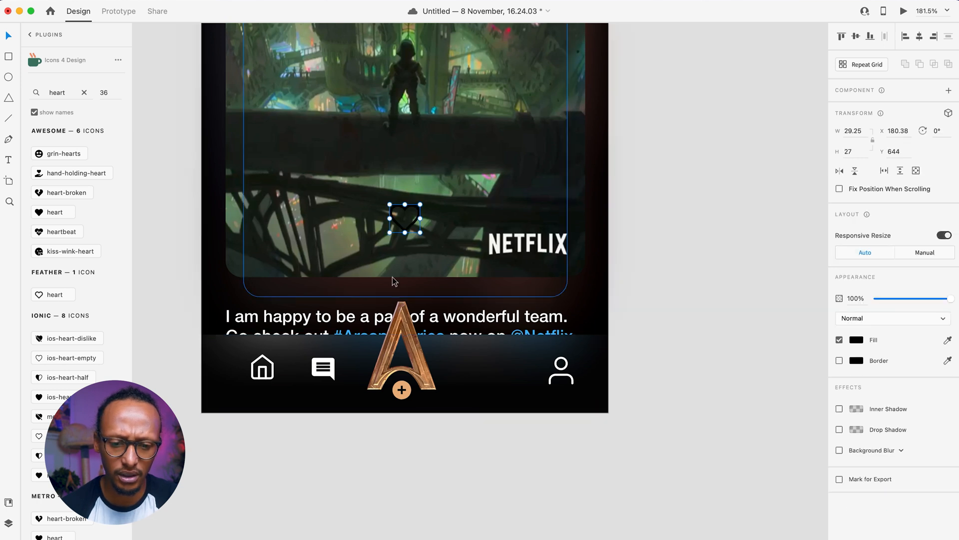
click(858, 337)
drag(785, 344, 434, 208)
click(410, 236)
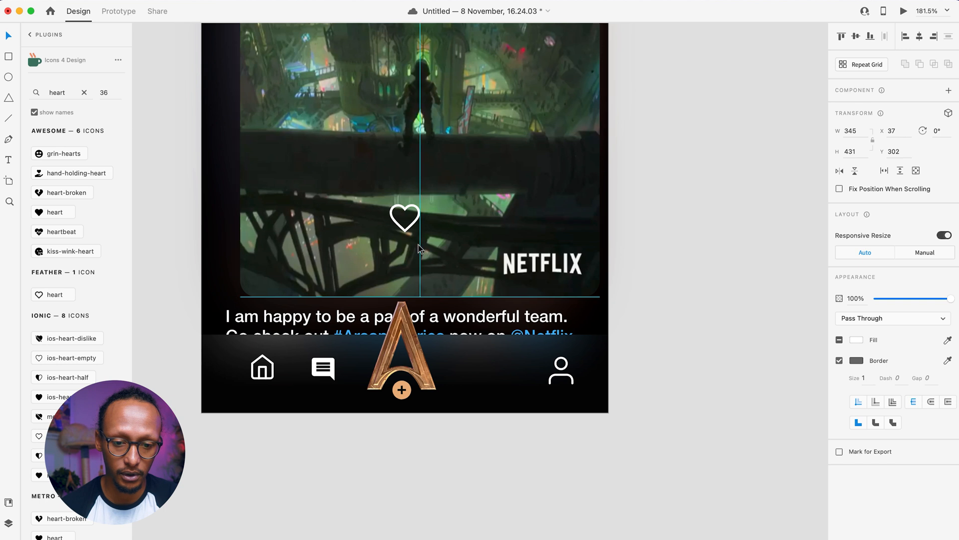
click(406, 224)
drag(405, 225, 493, 375)
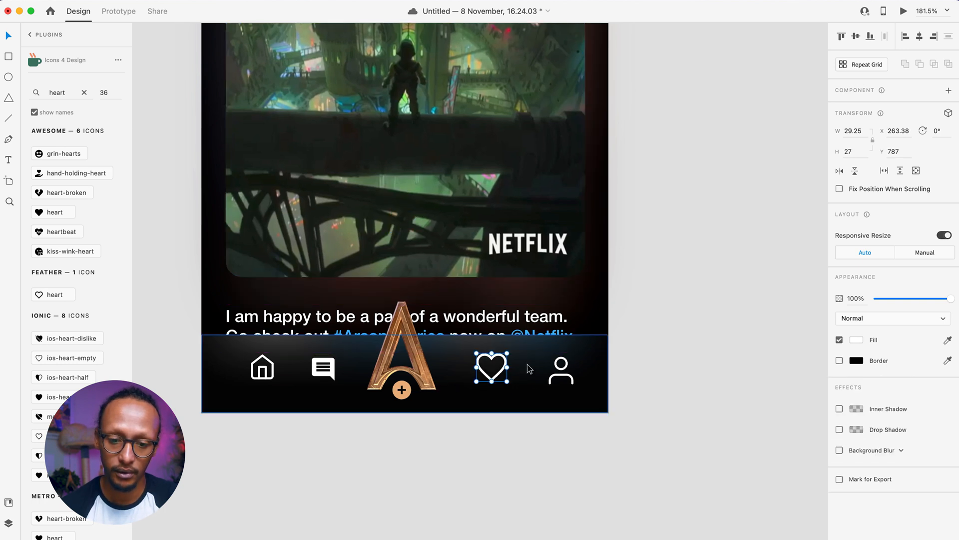
drag(509, 352, 503, 357)
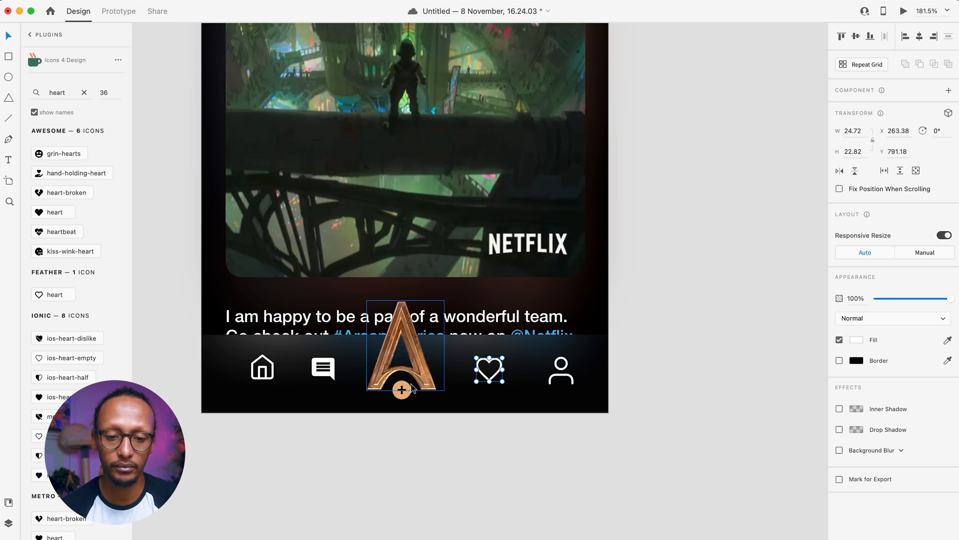
- Group the A logo with its orange plus badge
click(403, 390)
drag(419, 467, 389, 365)
shift+click(333, 394)
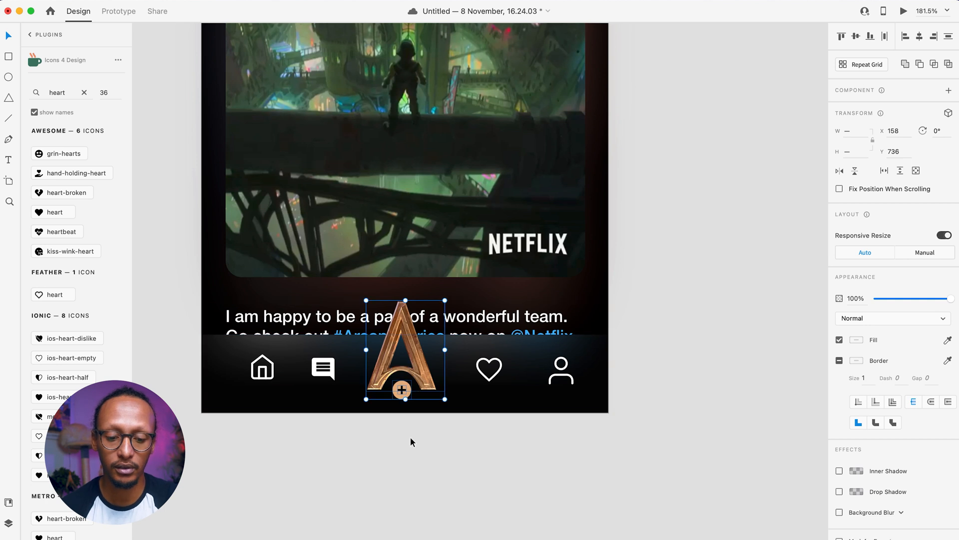
key(super+g)
- Distribute the home, comment, A logo, heart and user icons horizontally across the bar
double_click(263, 373)
double_click(562, 368)
shift+click(495, 377)
shift+click(414, 379)
shift+click(324, 370)
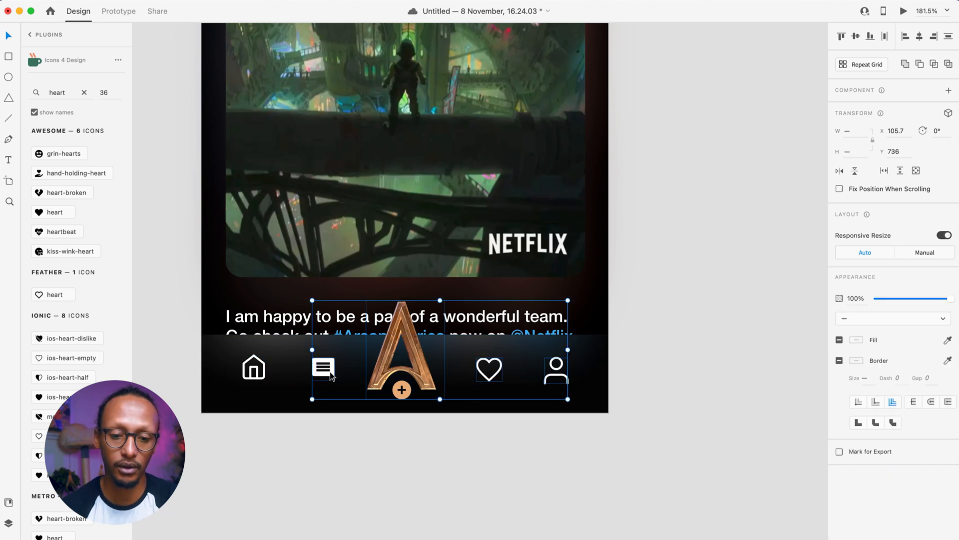
shift+click(253, 374)
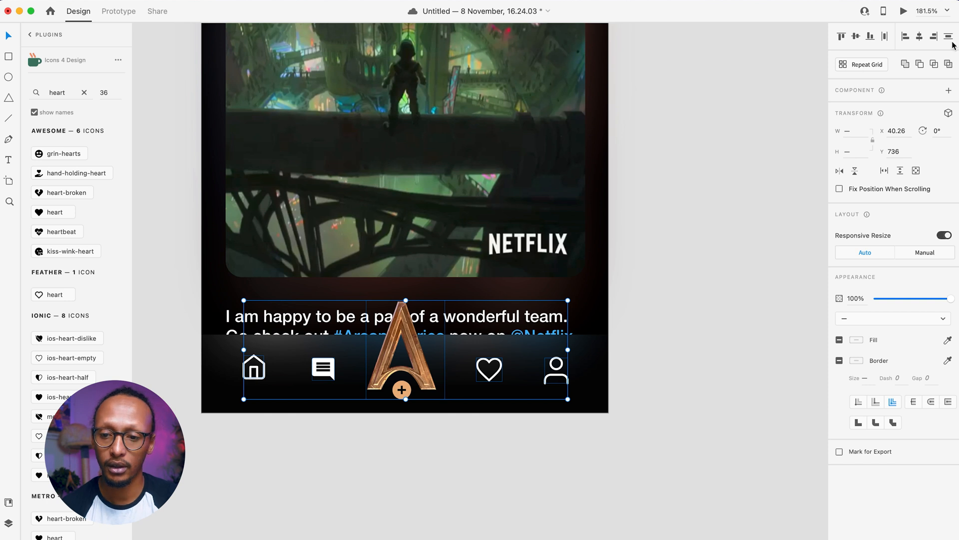
click(887, 38)
click(645, 392)
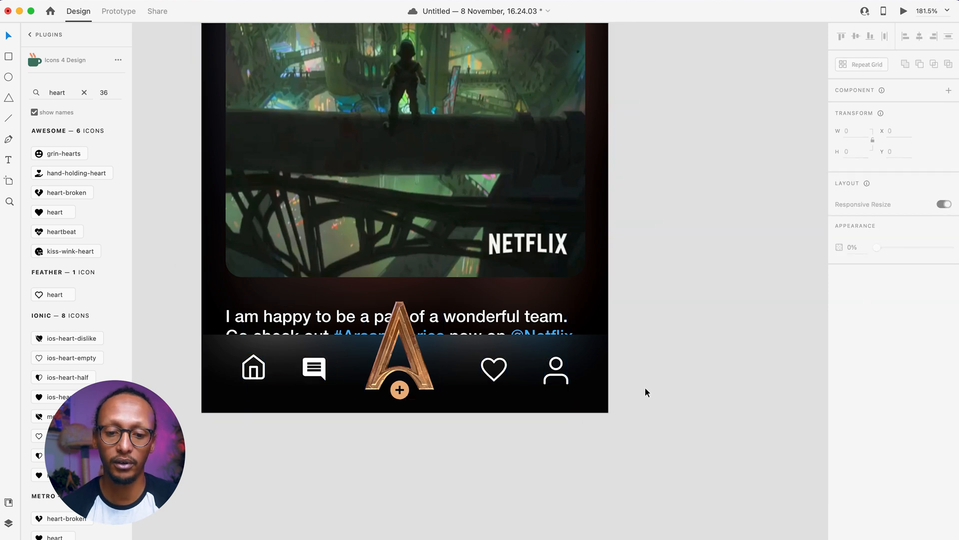
- Duplicate the feed artboard to the right as 'iPhone 12, 12 Pro – 2'
scroll(563, 423, up, 10)
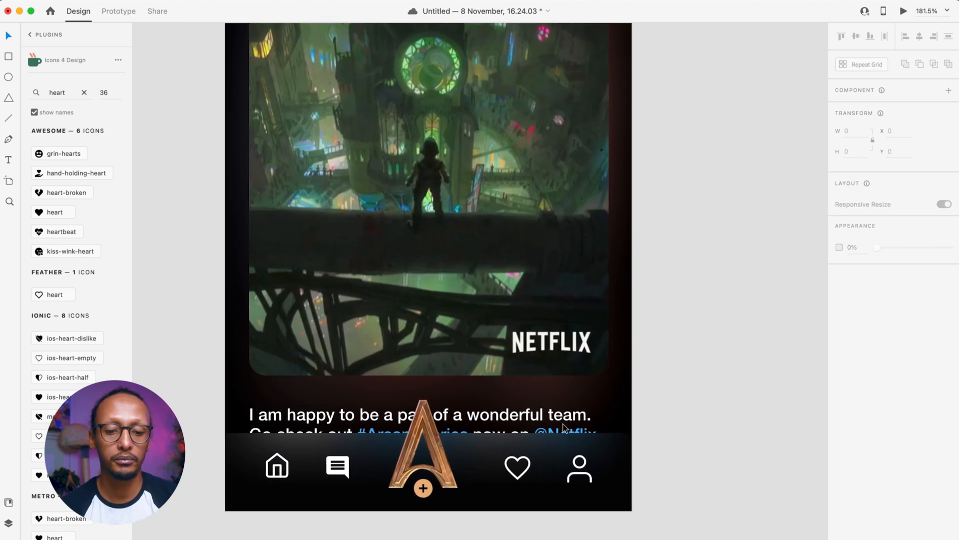
scroll(563, 423, down, 5)
scroll(563, 424, right, 3)
scroll(563, 424, down, 3)
scroll(563, 423, left, 3)
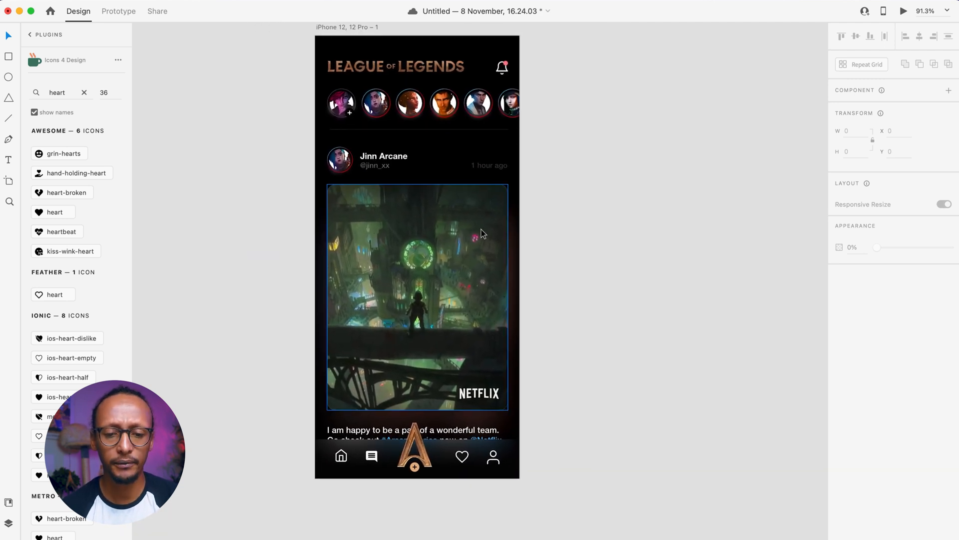
scroll(488, 288, right, 4)
scroll(488, 287, up, 2)
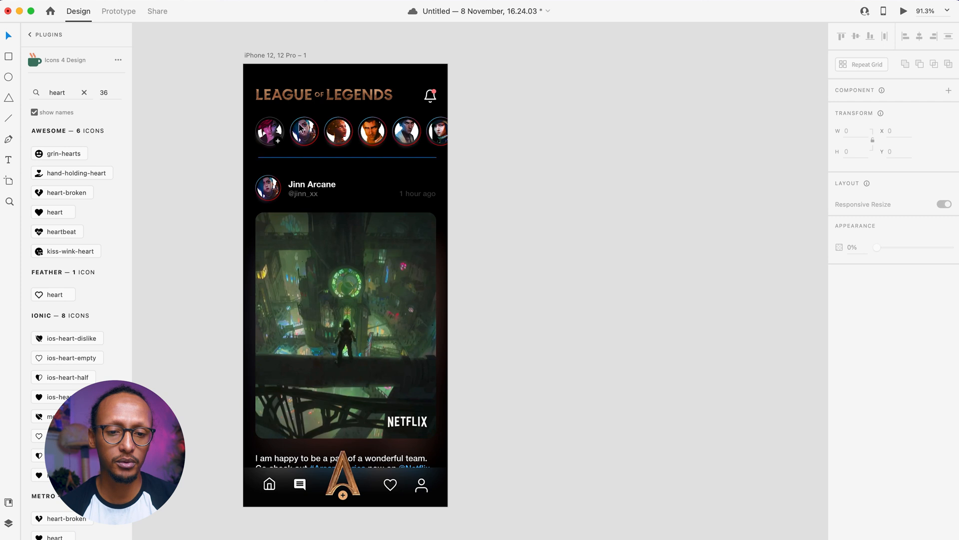
drag(280, 64, 571, 70)
- Marquee-select all six story avatars on the second screen
click(463, 162)
scroll(503, 175, right, 3)
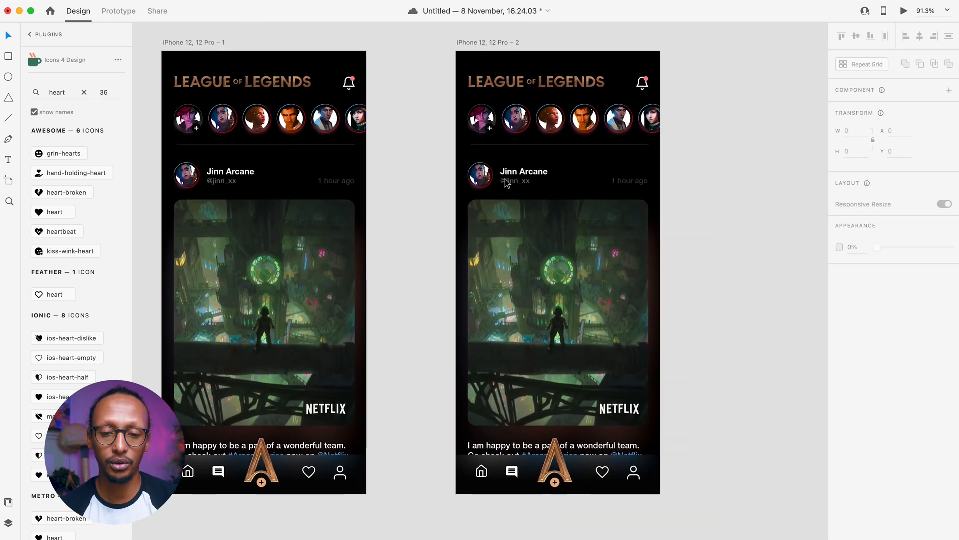
click(481, 113)
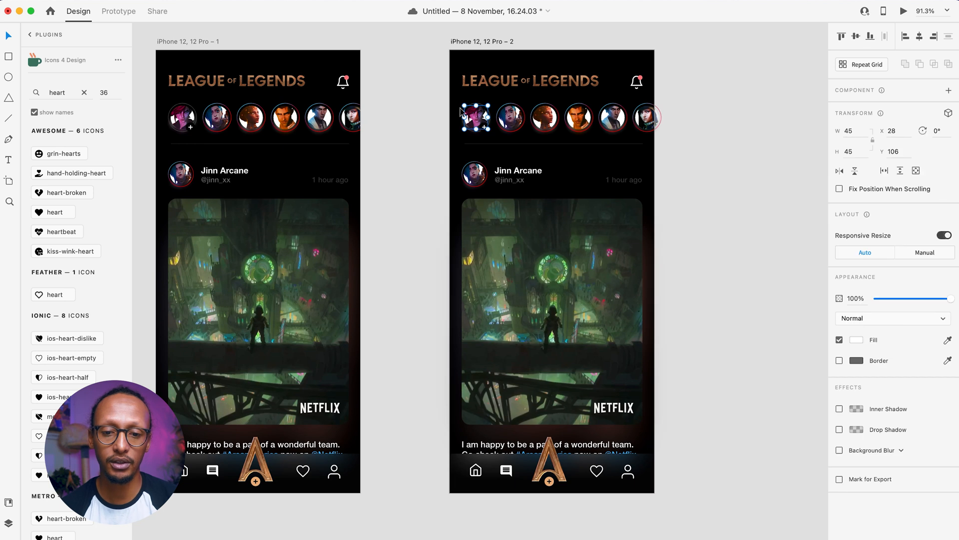
click(487, 107)
drag(441, 106, 677, 132)
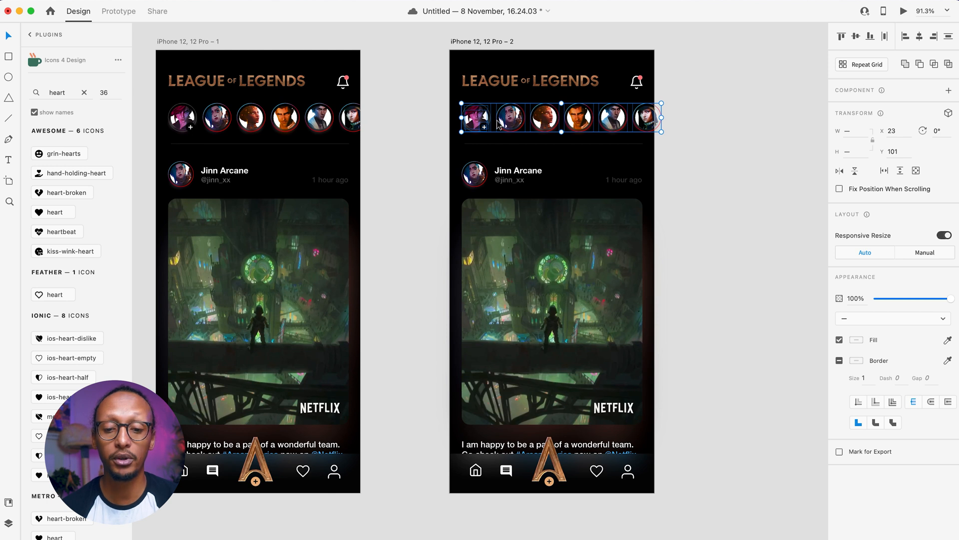
scroll(443, 150, up, 5)
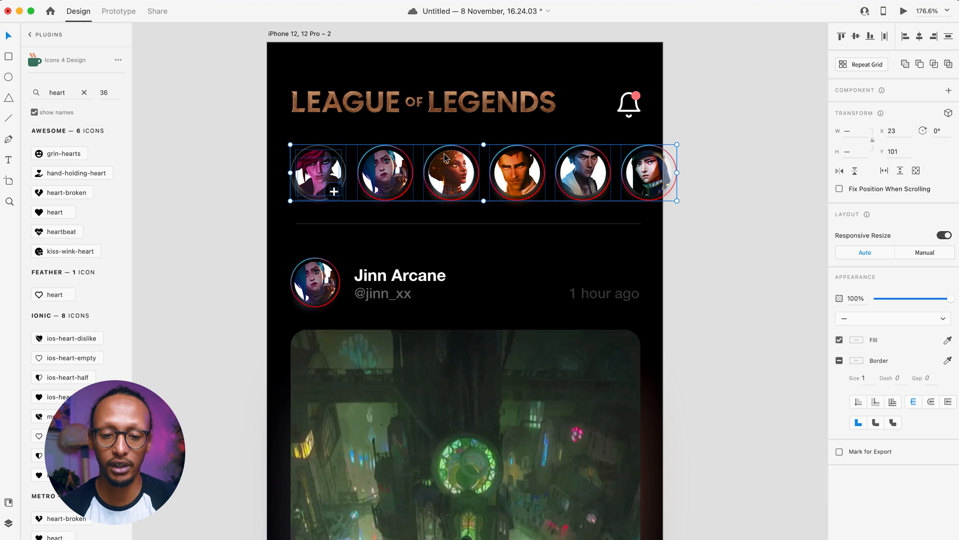
key(shift+Up)
key(shift+Up)
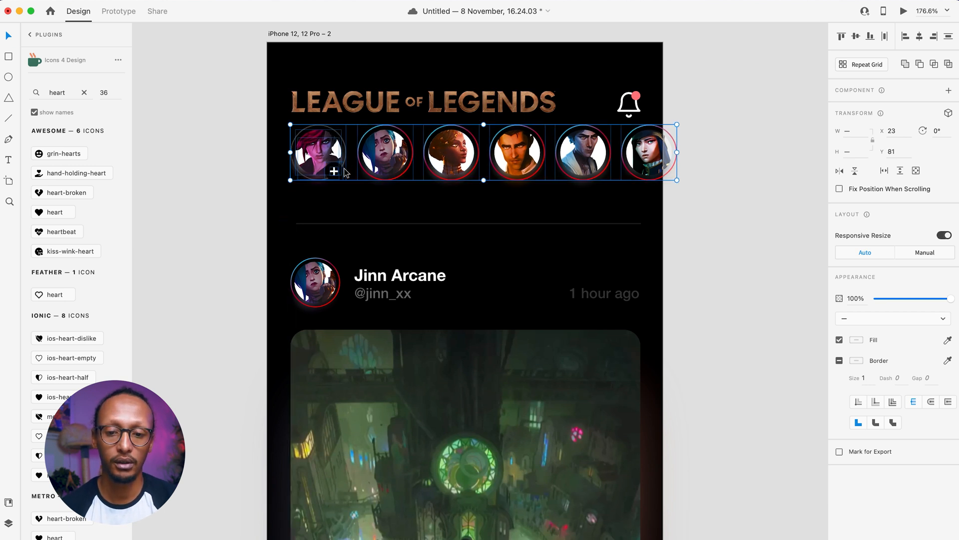
key(shift+Down)
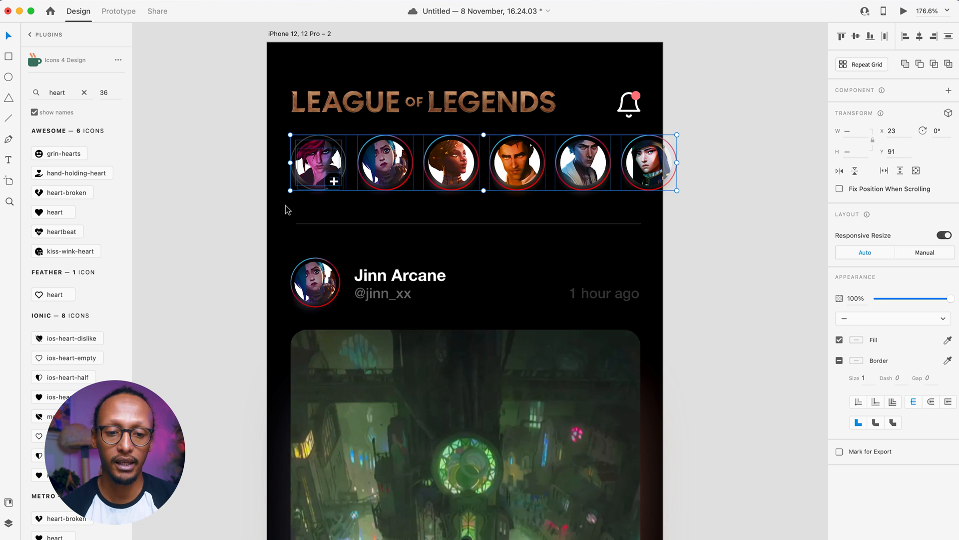
- Stagger the avatars upward, nudging one fewer each time from left to right
shift+click(344, 145)
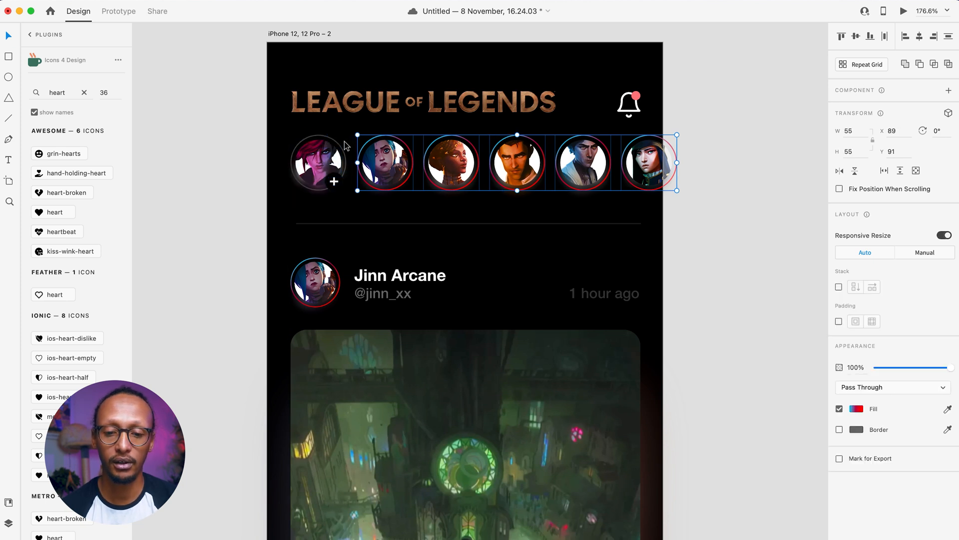
key(shift+Up)
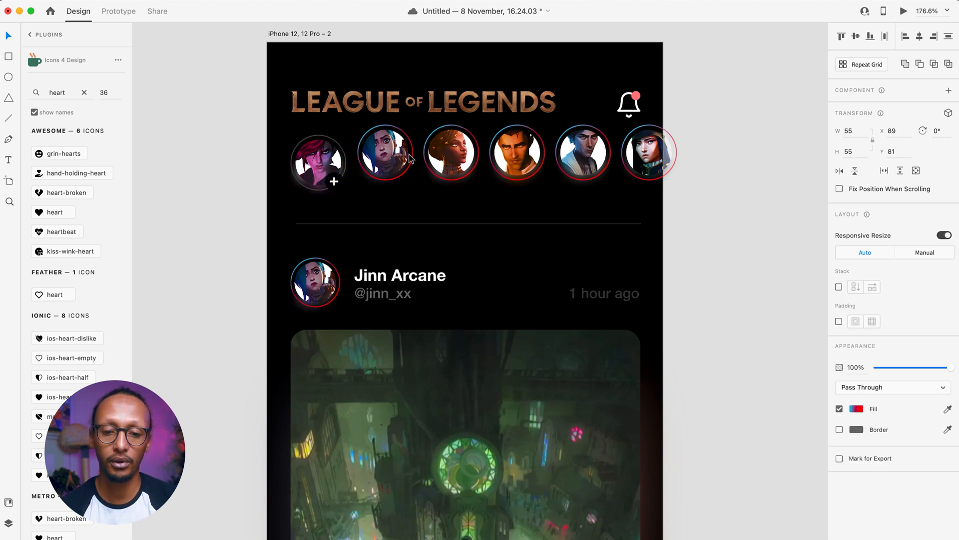
shift+click(388, 170)
key(shift+Up)
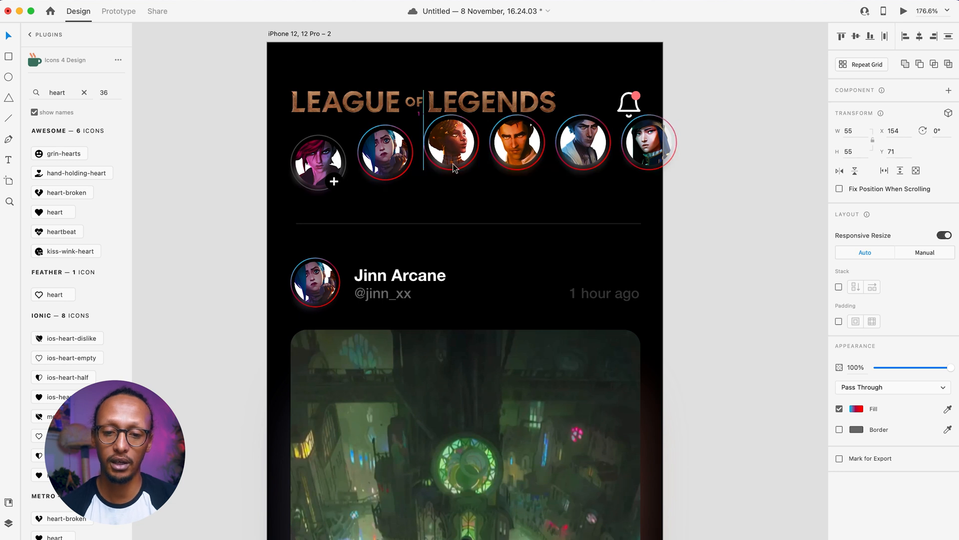
shift+click(457, 167)
key(shift+Up)
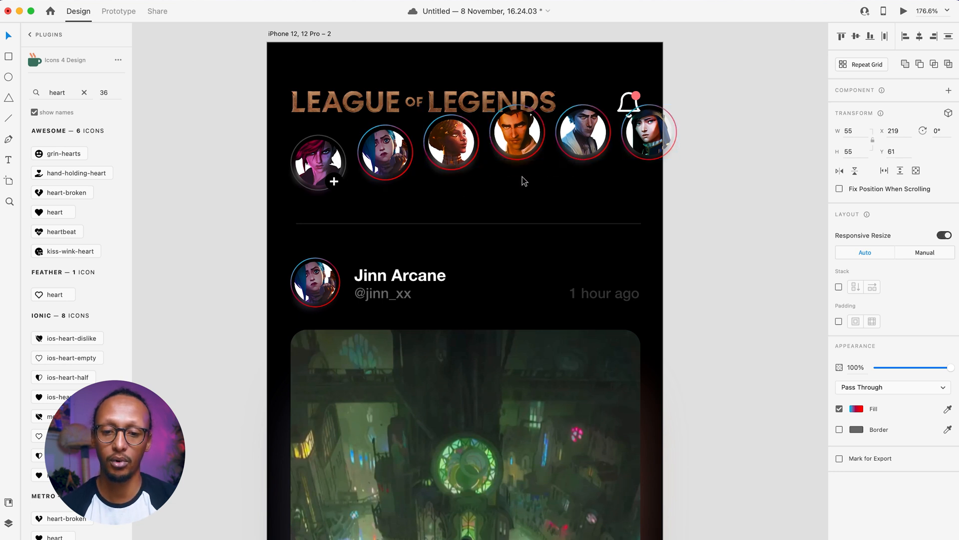
shift+click(524, 145)
key(shift+Up)
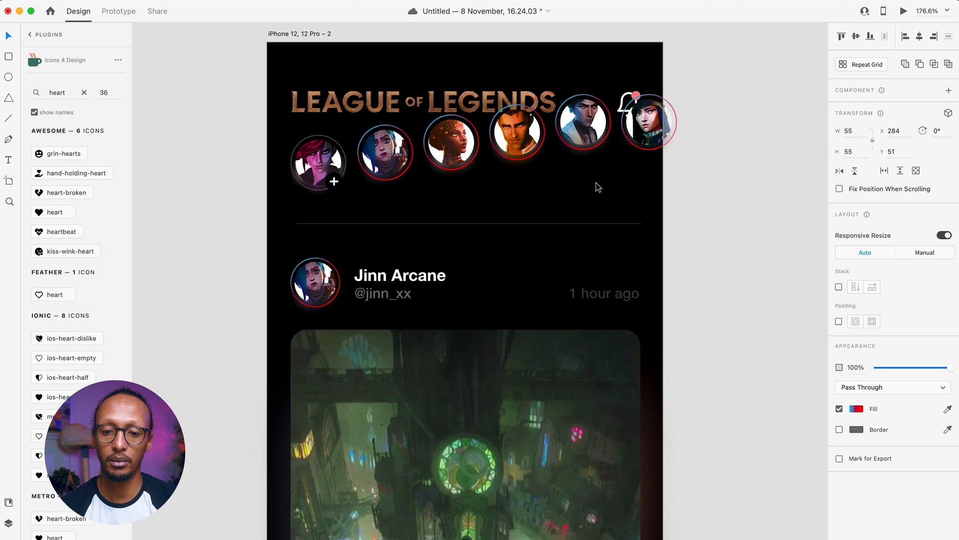
shift+click(591, 146)
key(shift+Up)
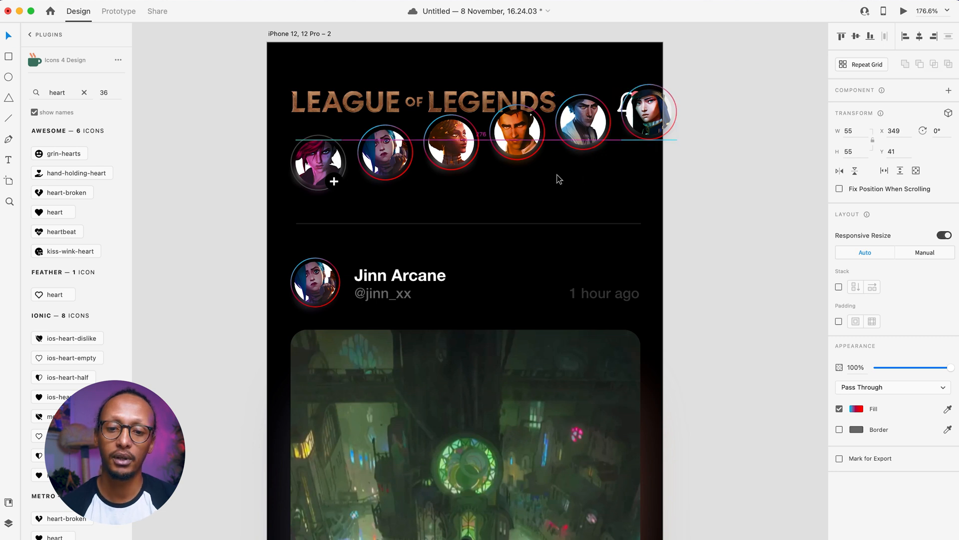
- Reselect all six avatars and set their opacity to 0%
shift+click(578, 142)
shift+click(521, 147)
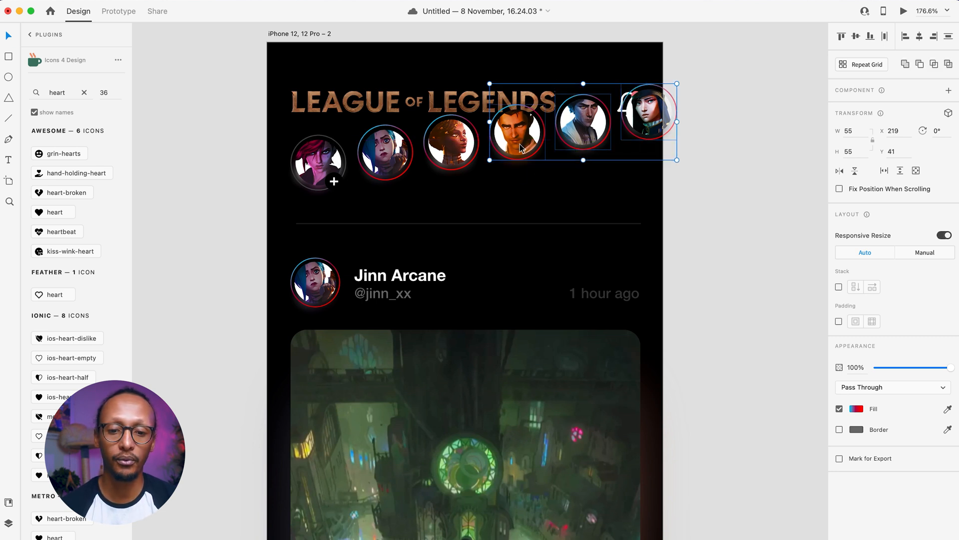
shift+click(437, 133)
shift+click(395, 171)
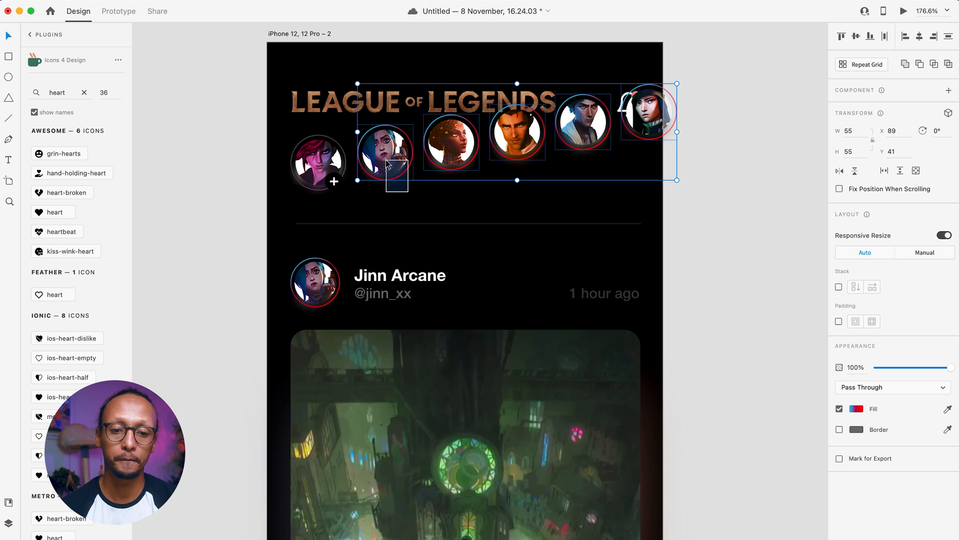
shift+click(343, 186)
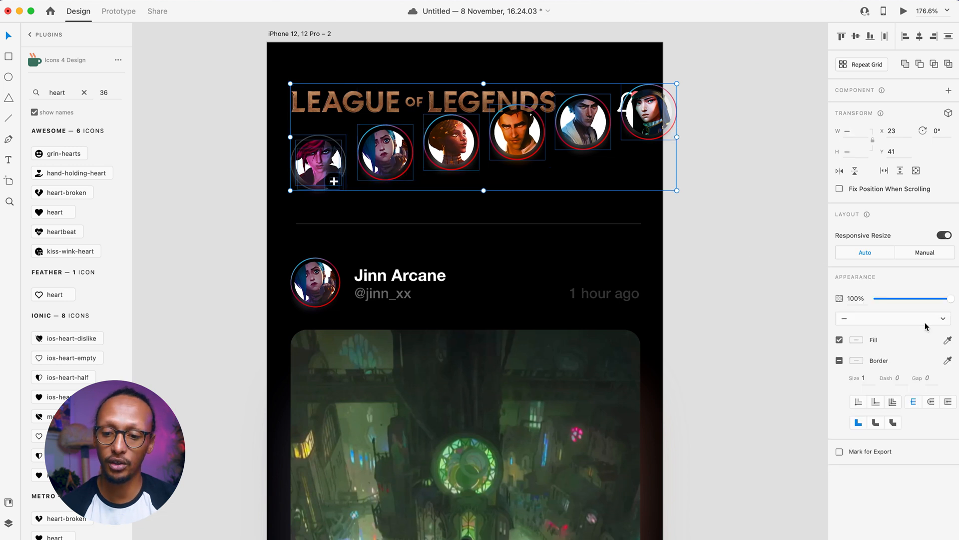
drag(904, 297, 728, 310)
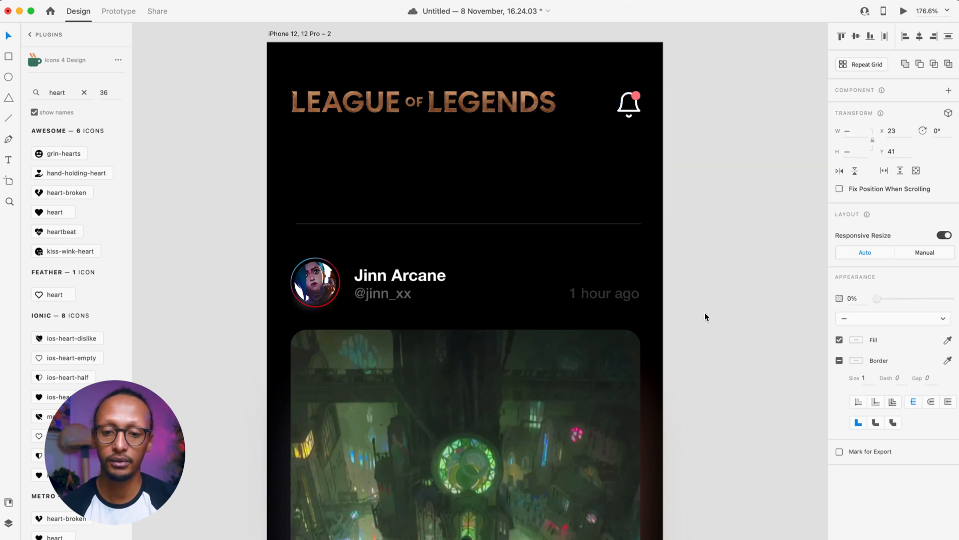
- Move the League of Legends logo off the screen's left edge and fade it to 0% opacity
click(411, 110)
drag(410, 110, 171, 106)
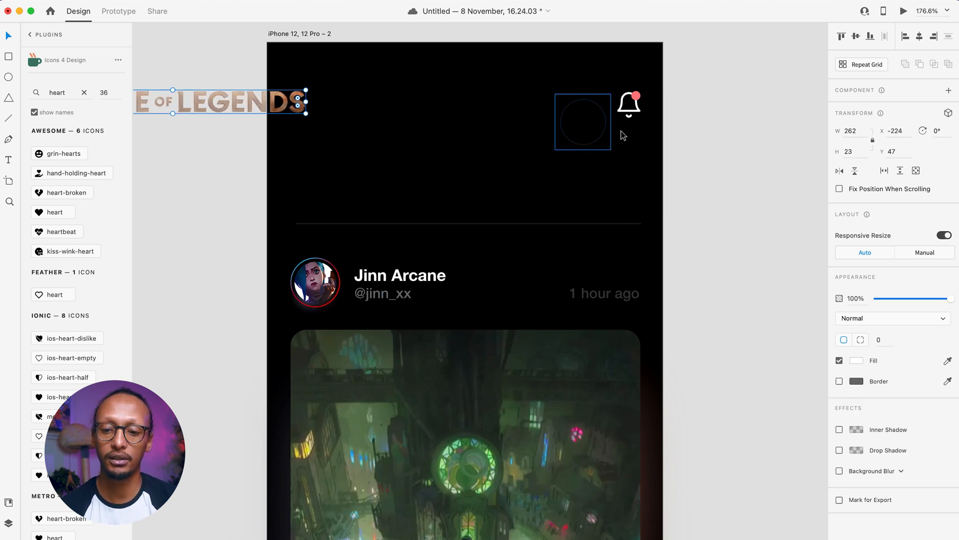
drag(924, 295, 561, 308)
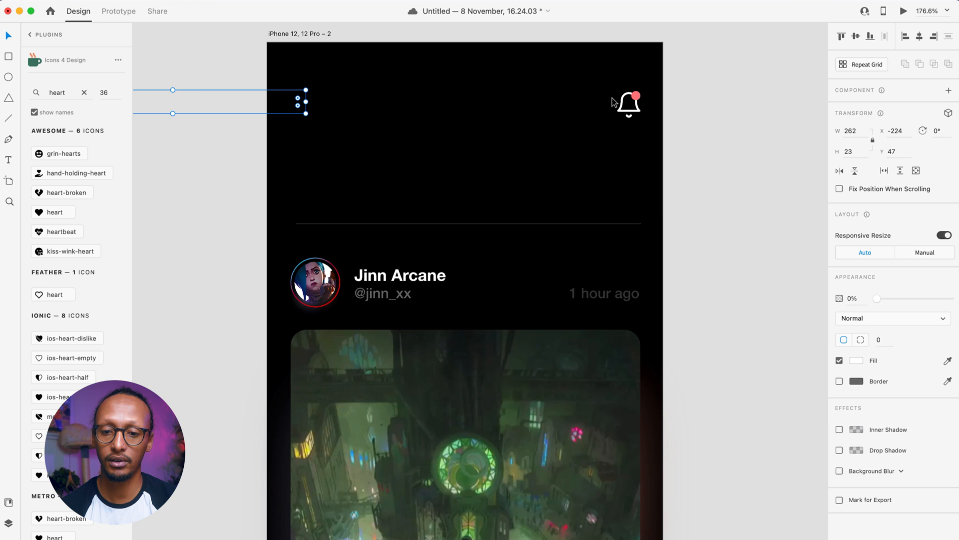
- Nudge the bell right and fade it out, then fade out the thin divider line
drag(615, 79, 679, 142)
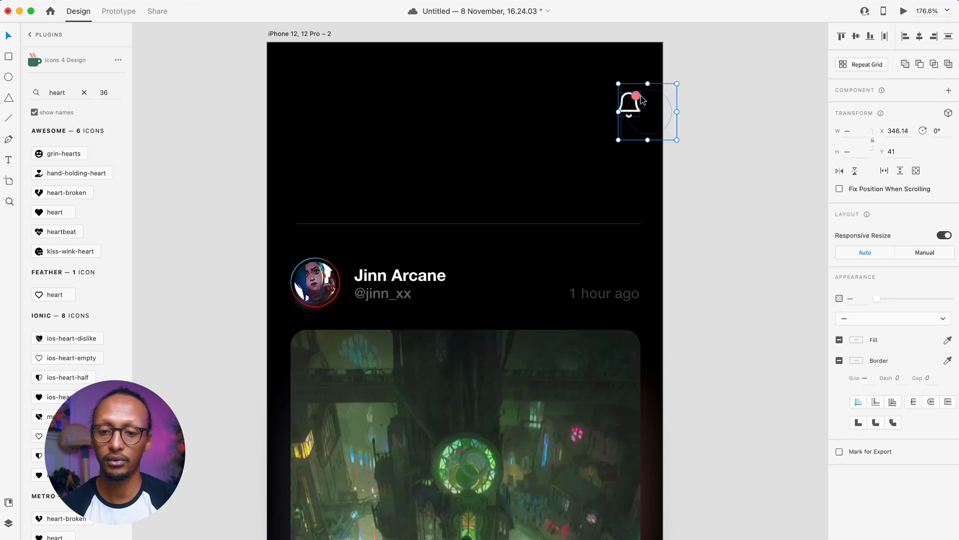
shift+click(648, 95)
key(shift+Right)
key(shift+Right)
key(shift+Right)
drag(901, 301, 627, 321)
click(527, 223)
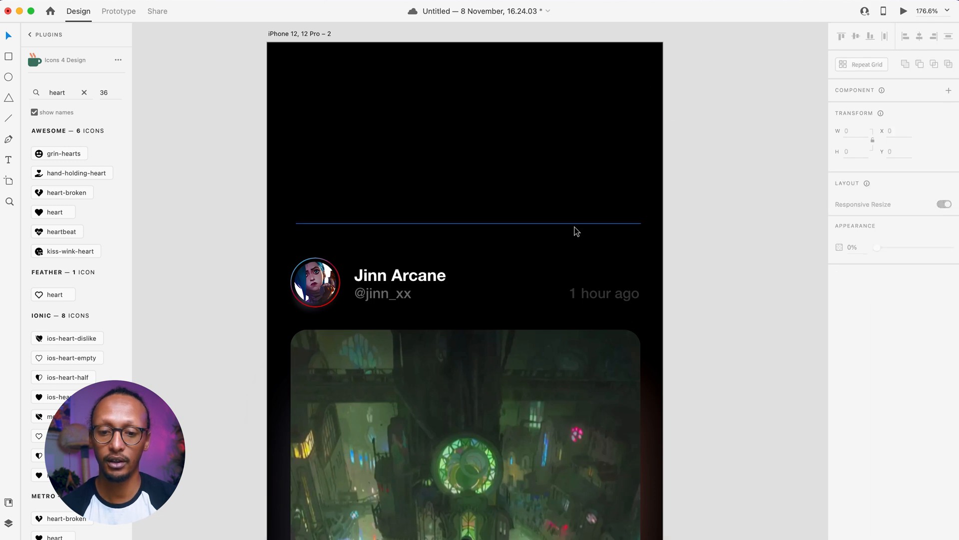
click(581, 222)
drag(892, 298, 533, 302)
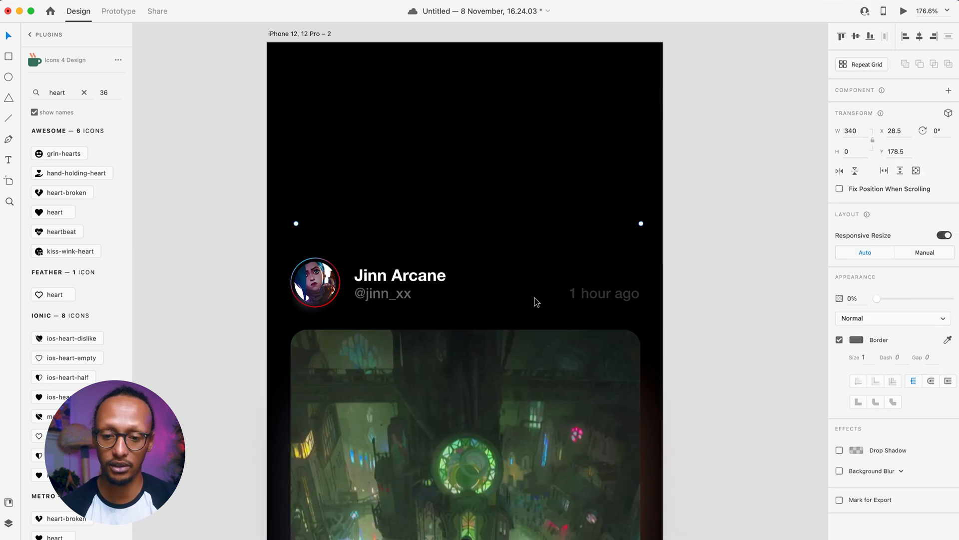
click(728, 276)
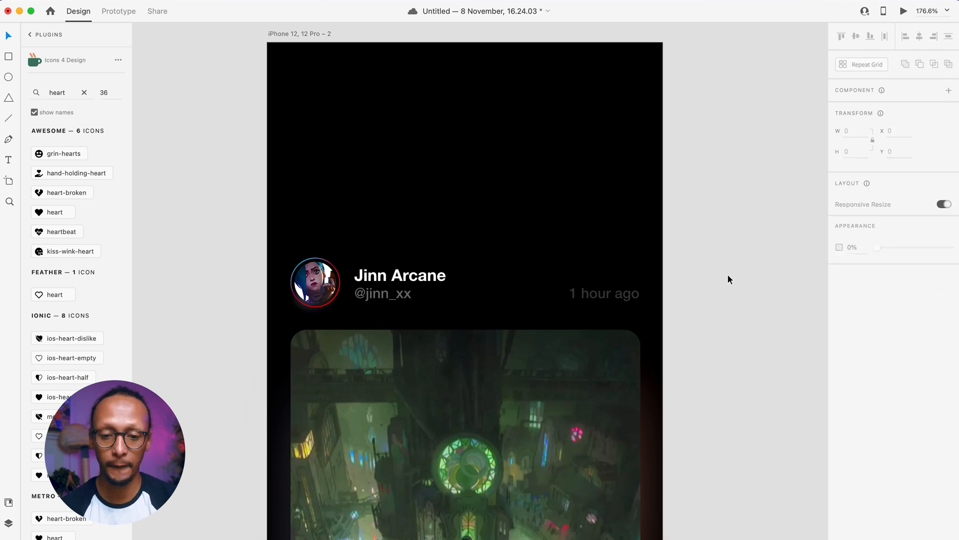
- Ungroup the post video's mask and send the blurred rectangle behind the video
right_click(351, 358)
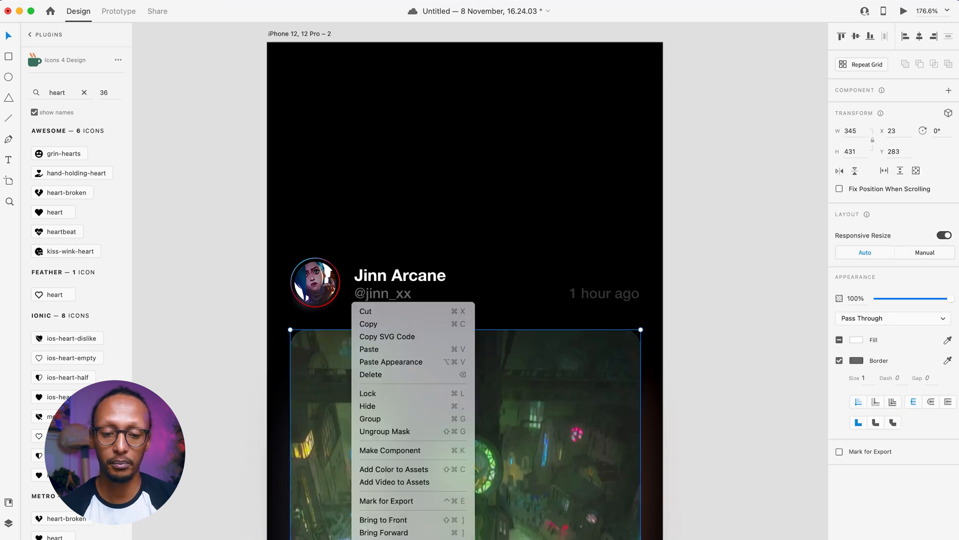
click(383, 431)
click(469, 467)
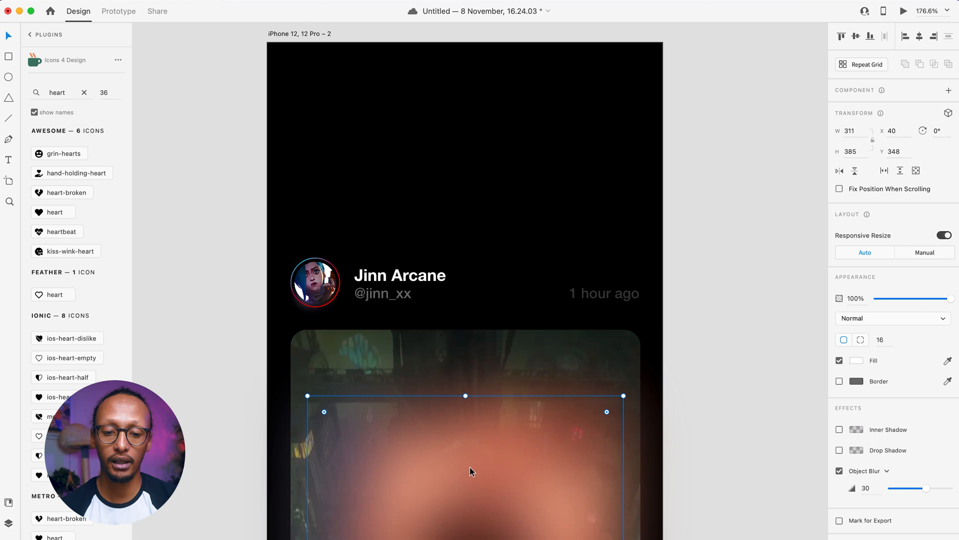
right_click(470, 466)
click(515, 539)
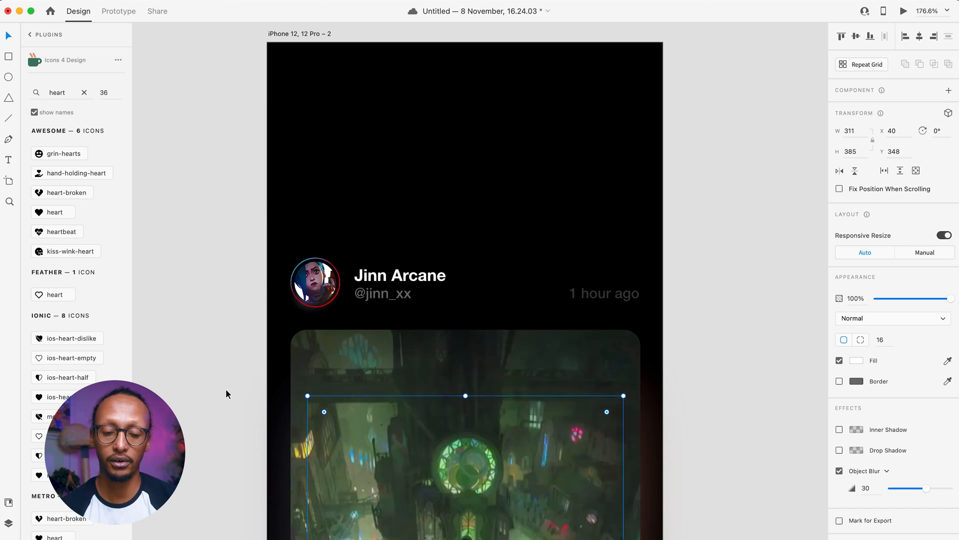
- Move the avatar and name group up to the top of the second artboard
scroll(226, 389, down, 4)
scroll(293, 299, up, 3)
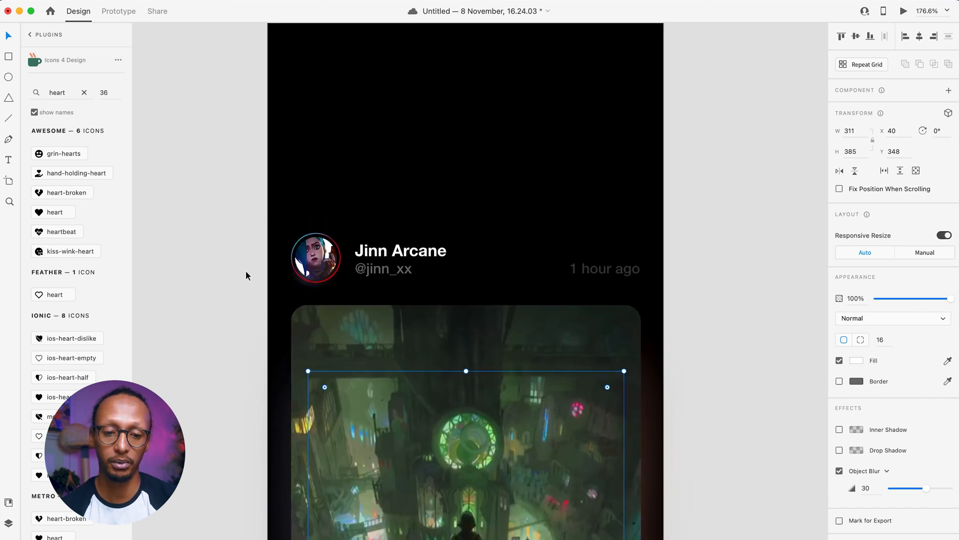
drag(302, 297, 435, 253)
scroll(427, 254, up, 3)
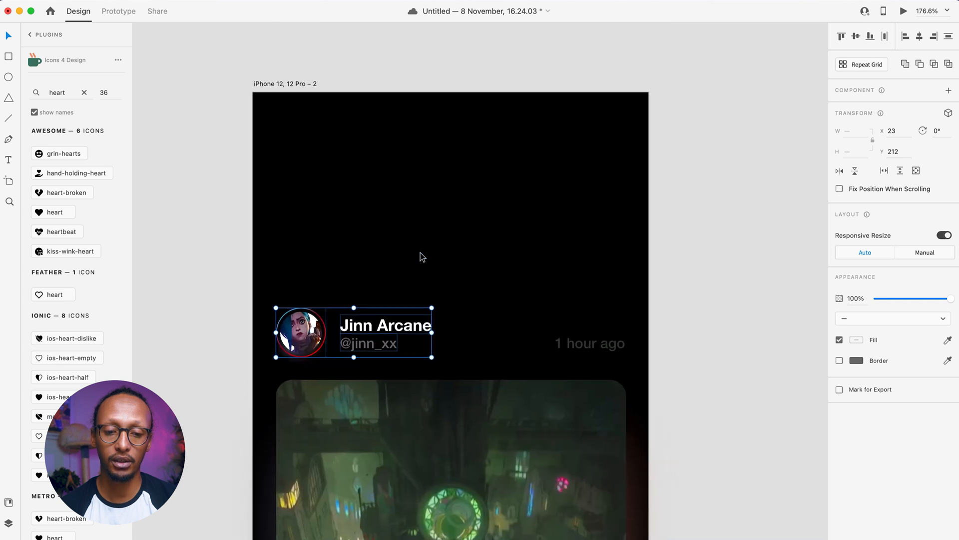
drag(308, 339, 309, 148)
key(super+z)
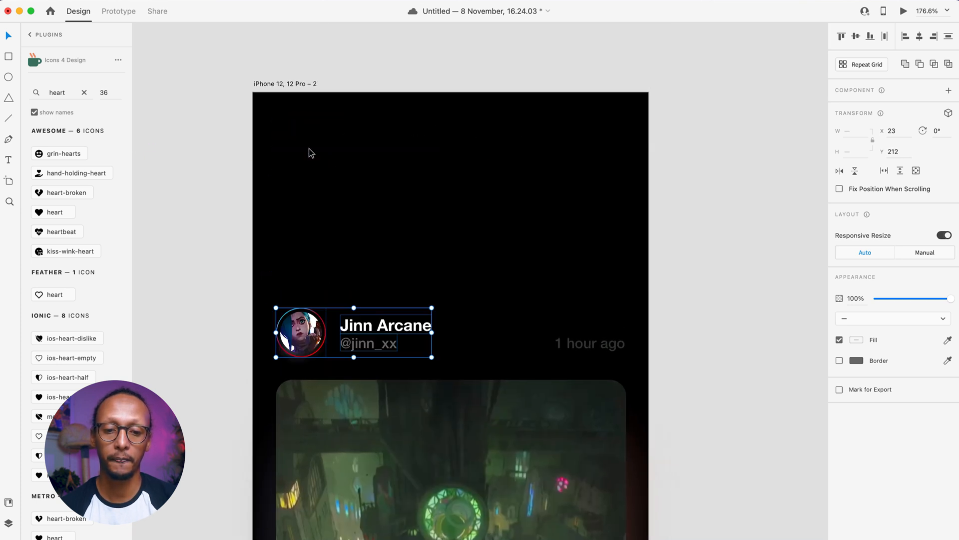
drag(298, 345, 297, 151)
click(599, 345)
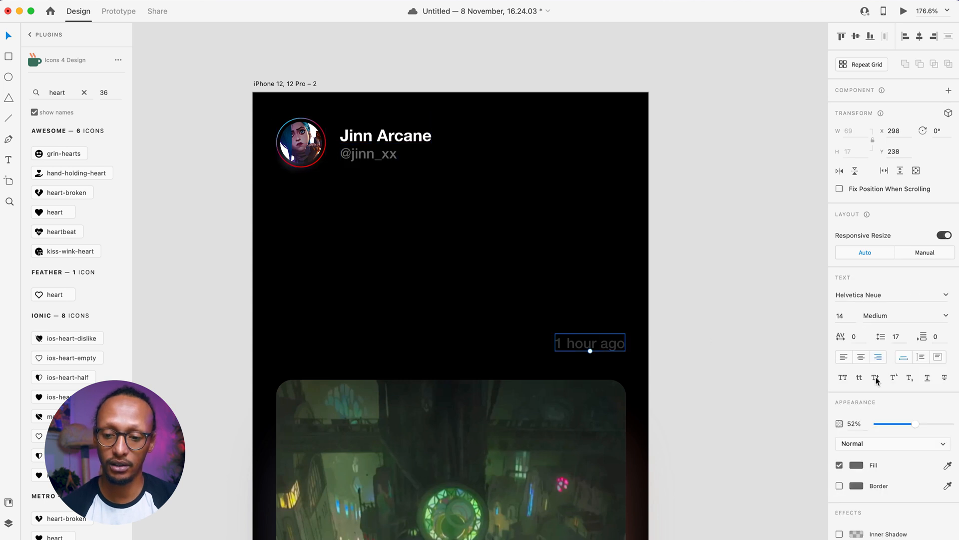
- Set the 1 hour ago label to 0% opacity and stretch the image group to all four artboard edges
drag(910, 424, 753, 426)
click(383, 444)
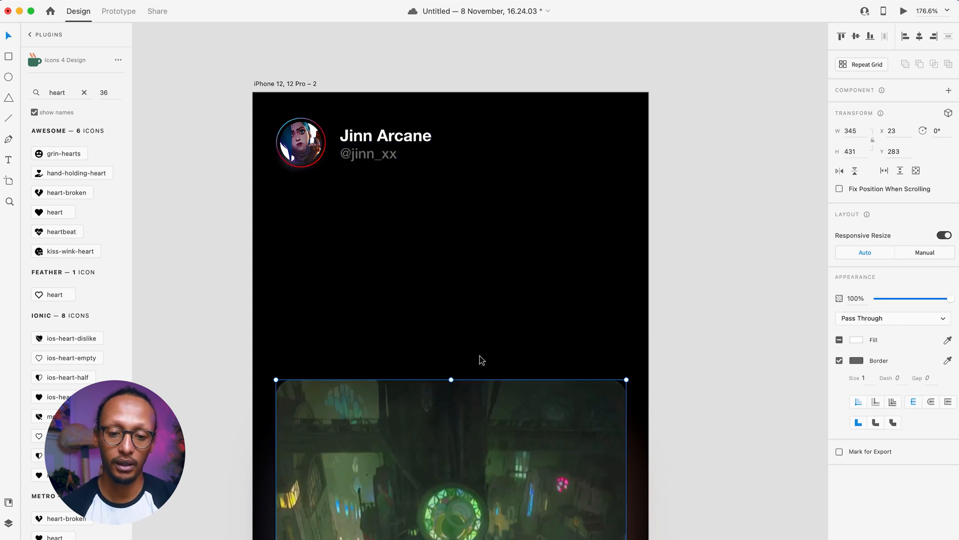
drag(450, 379, 451, 92)
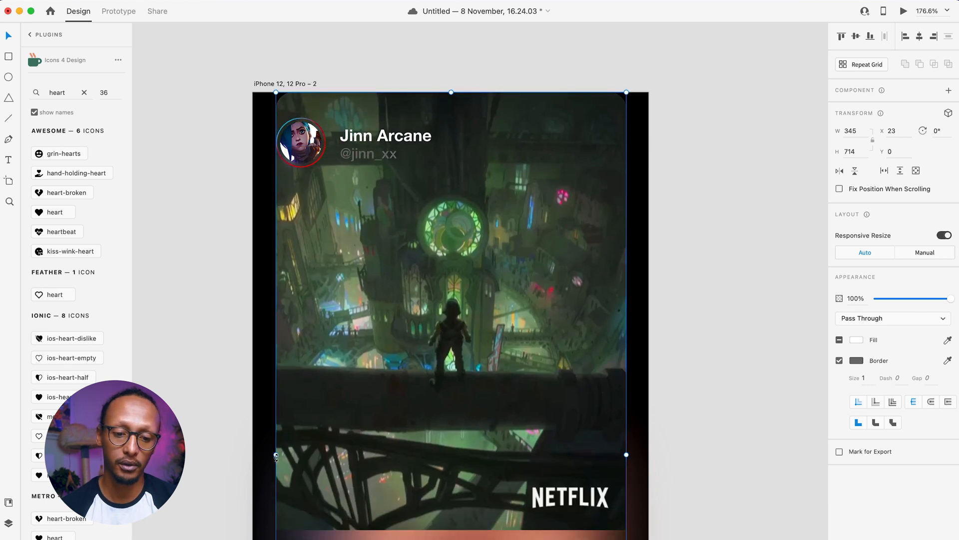
drag(276, 455, 253, 455)
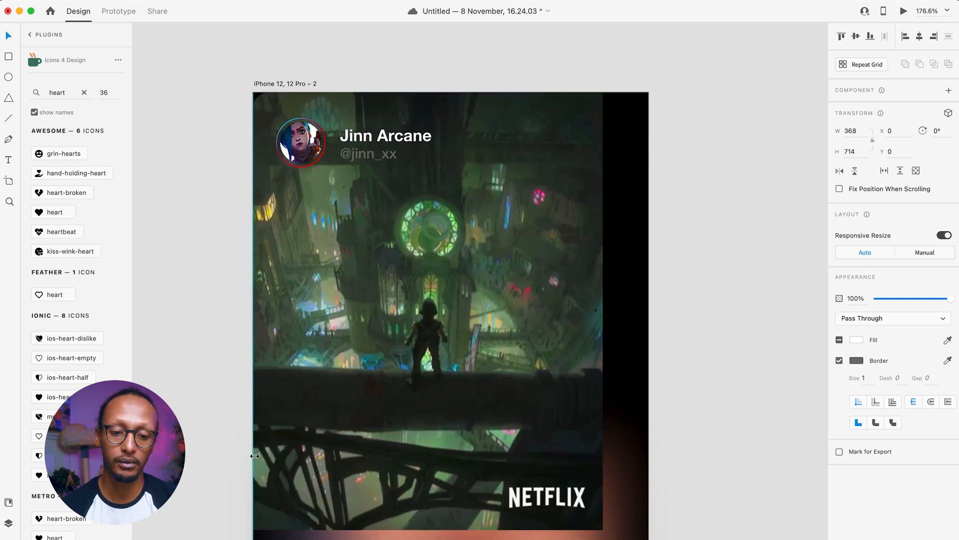
scroll(444, 426, right, 5)
scroll(445, 425, down, 3)
scroll(446, 426, down, 5)
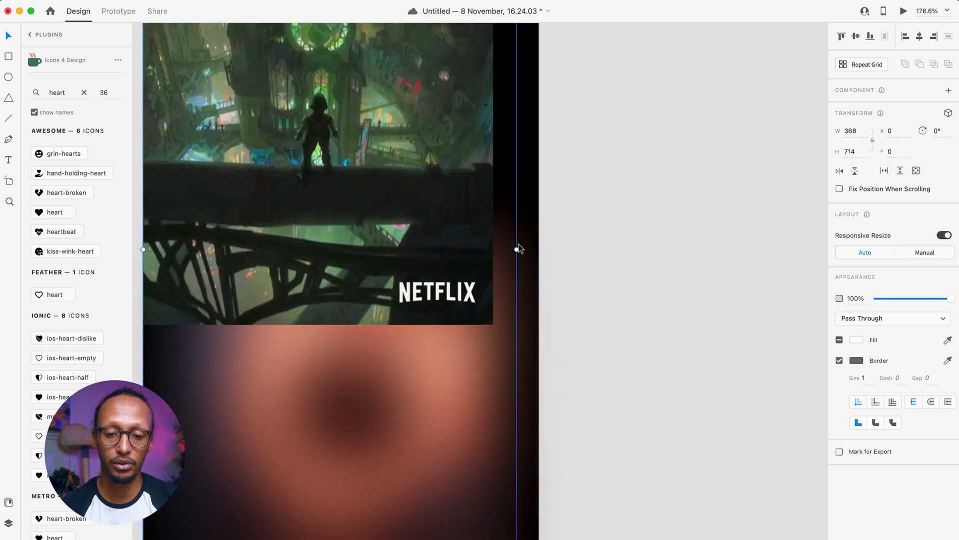
drag(517, 250, 540, 249)
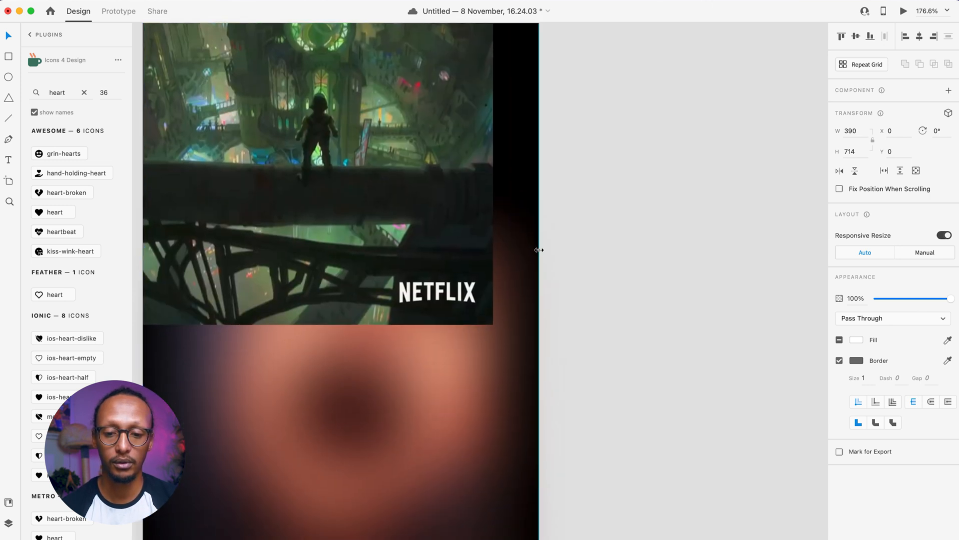
scroll(539, 249, down, 3)
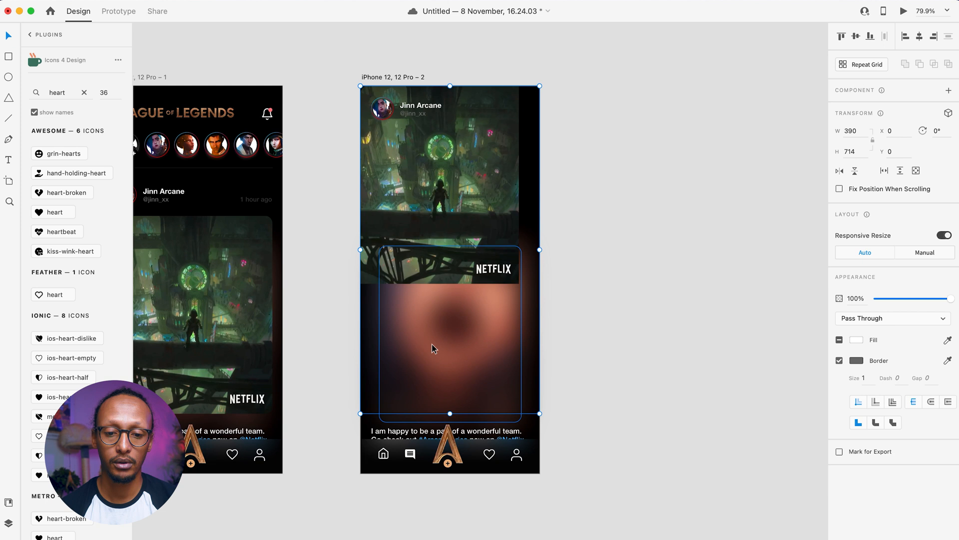
drag(450, 413, 450, 473)
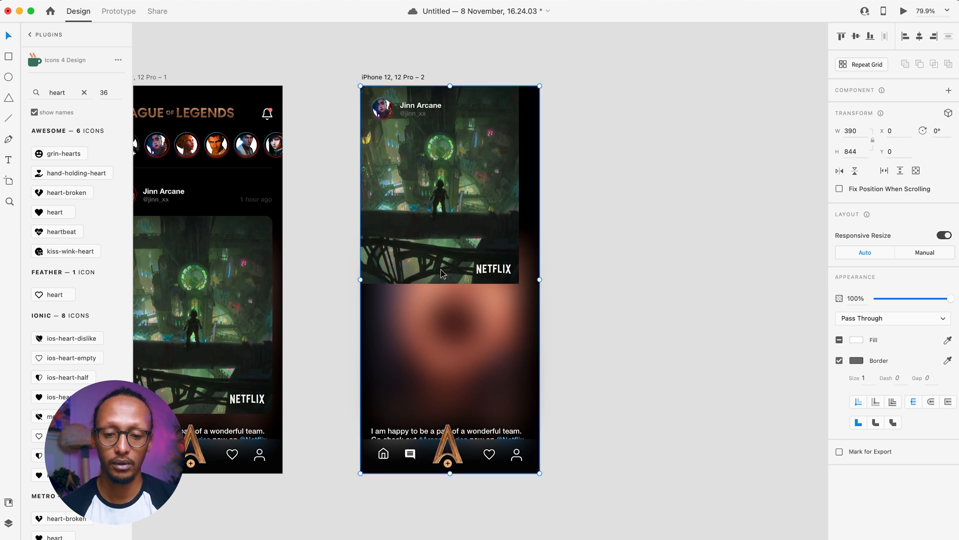
double_click(414, 169)
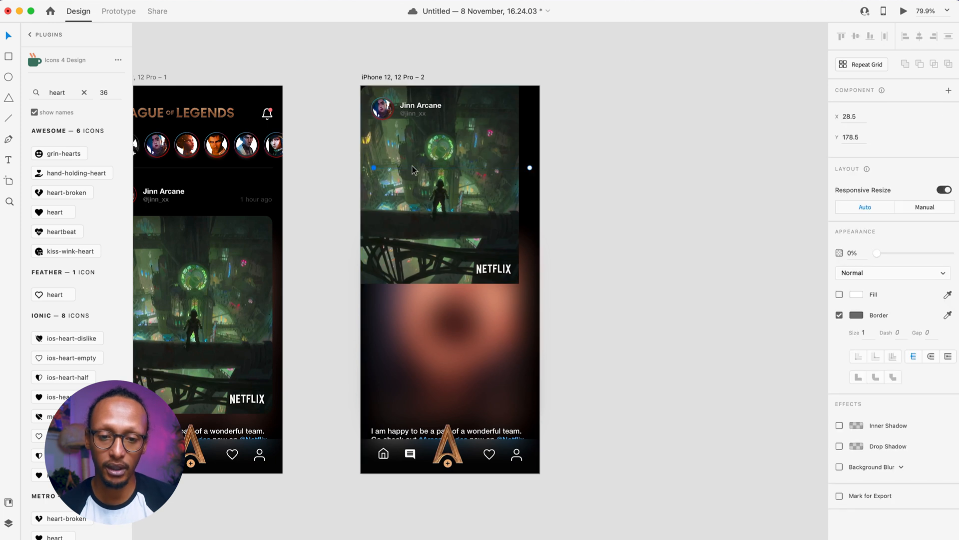
- Enlarge the video to about 682×852 and shift it left to X -142.7
click(372, 200)
drag(520, 284, 671, 480)
drag(482, 288, 415, 286)
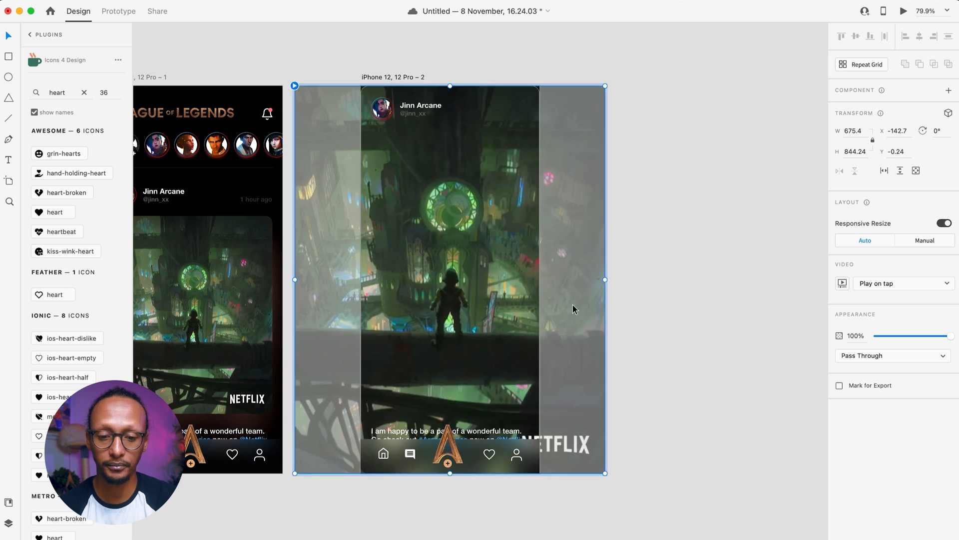
click(734, 317)
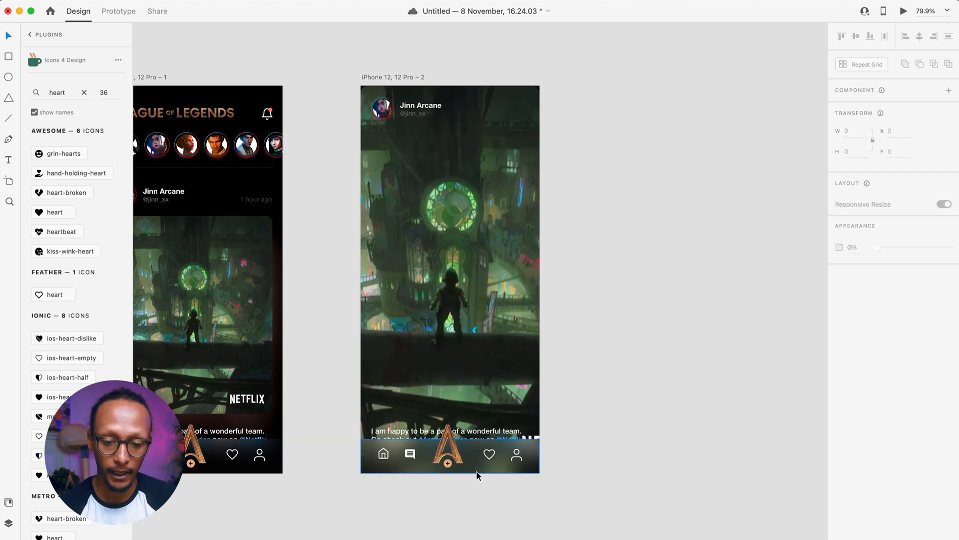
- Select the bottom navigation group
click(476, 472)
drag(535, 492, 375, 454)
drag(328, 373, 366, 377)
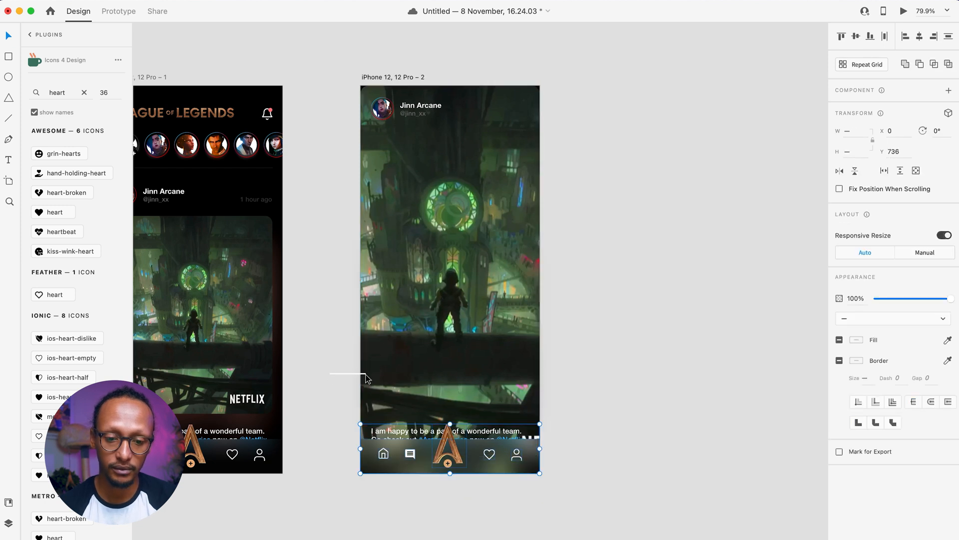
- Nudge the navigation bar down off the bottom of the screen
key(shift+Down)
key(shift+Down)
key(shift+Down)
key(shift+Down)
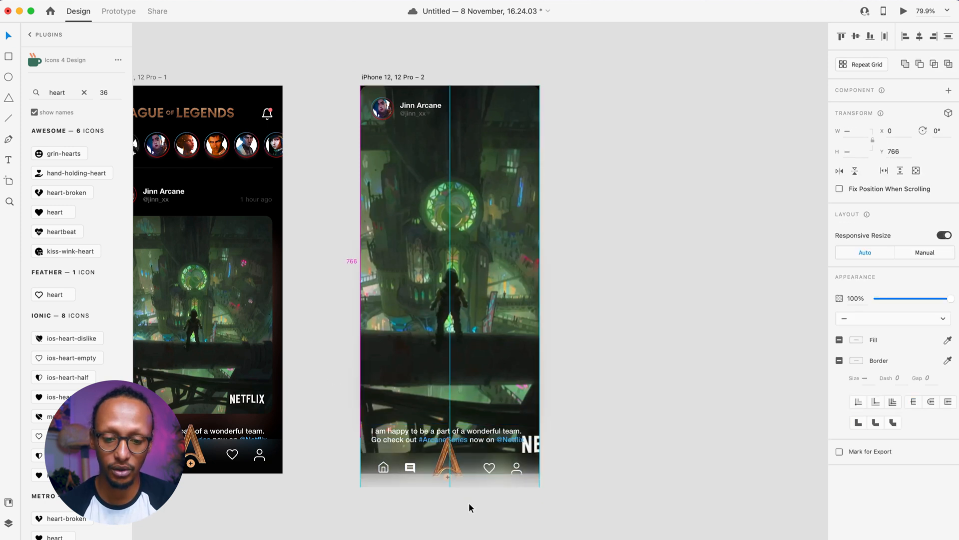
key(shift+Down)
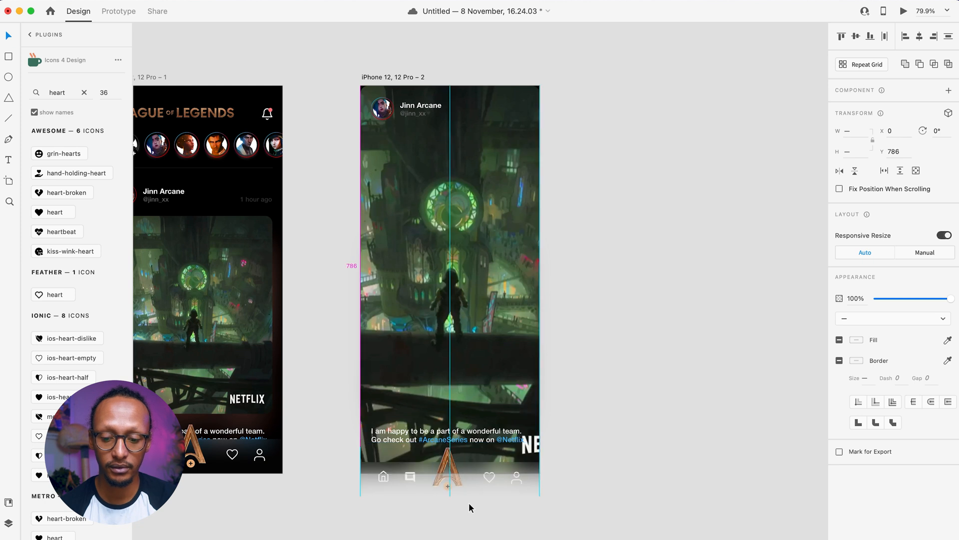
key(shift+Down)
key(shift+Down)
key(shift+Down)
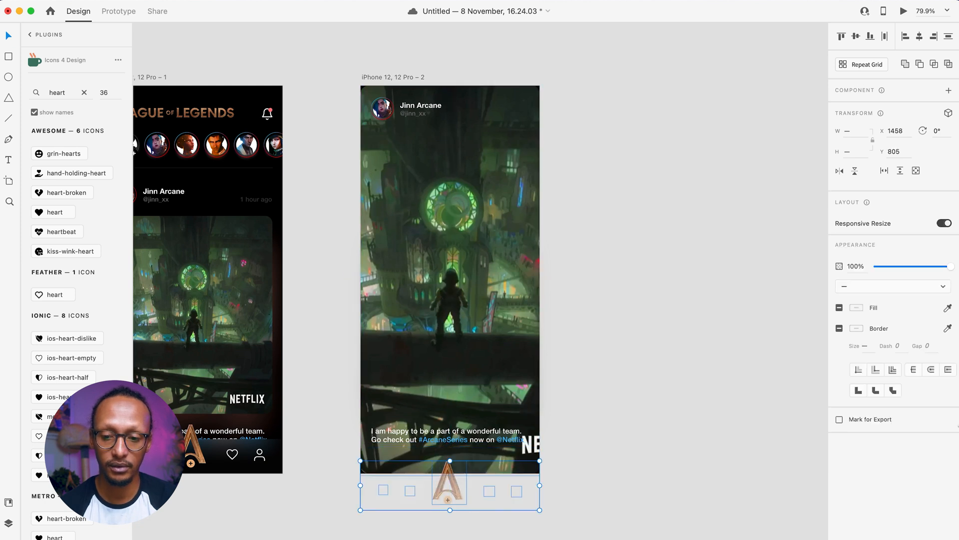
key(shift+Up)
key(shift+Up)
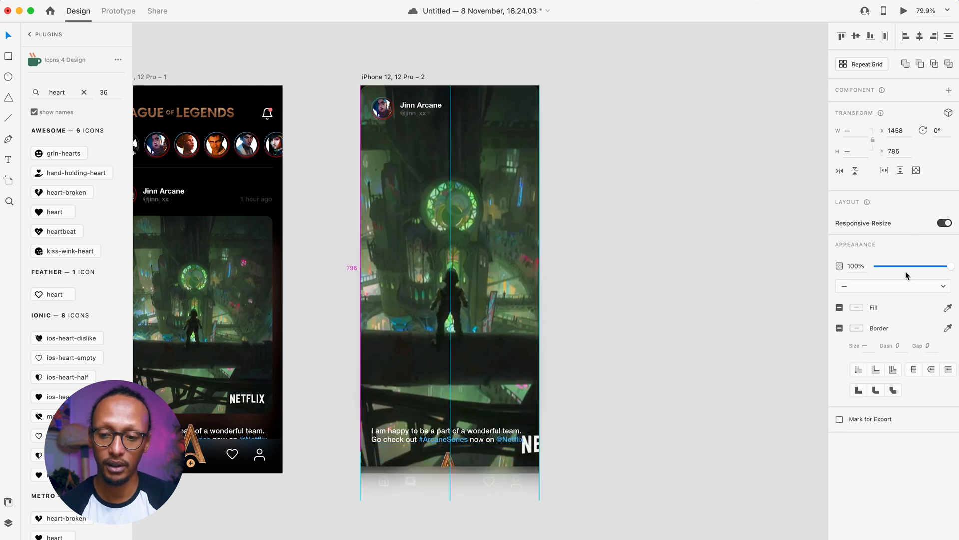
- Move the post caption below the screen and fade it to 0% opacity
click(447, 441)
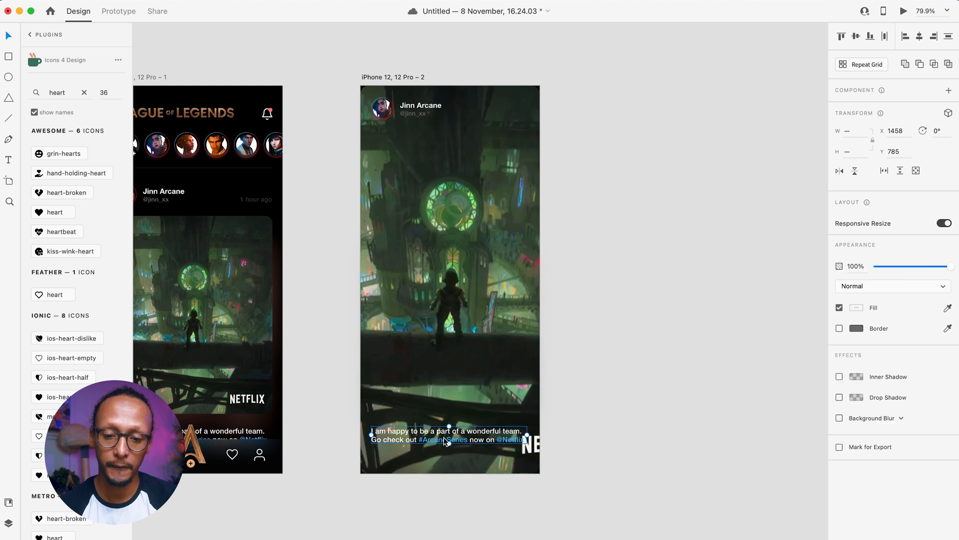
drag(467, 445, 471, 491)
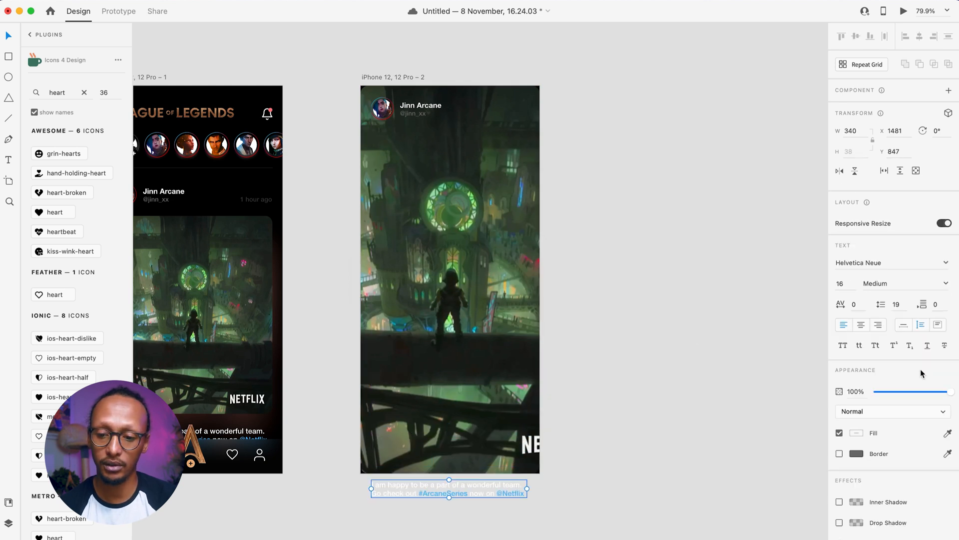
drag(892, 394, 616, 395)
click(644, 330)
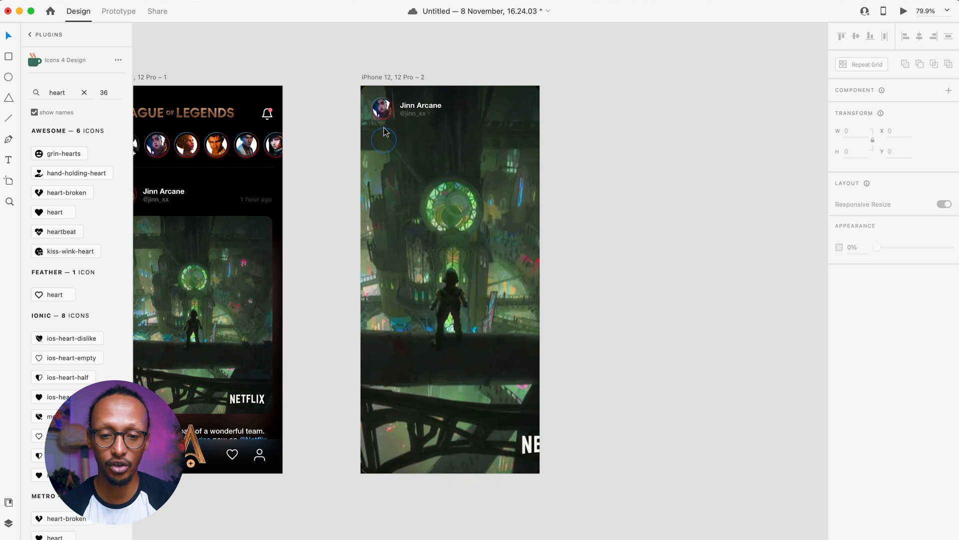
- Check the background video group and pan the canvas to show both artboards
scroll(405, 104, up, 5)
scroll(406, 104, down, 4)
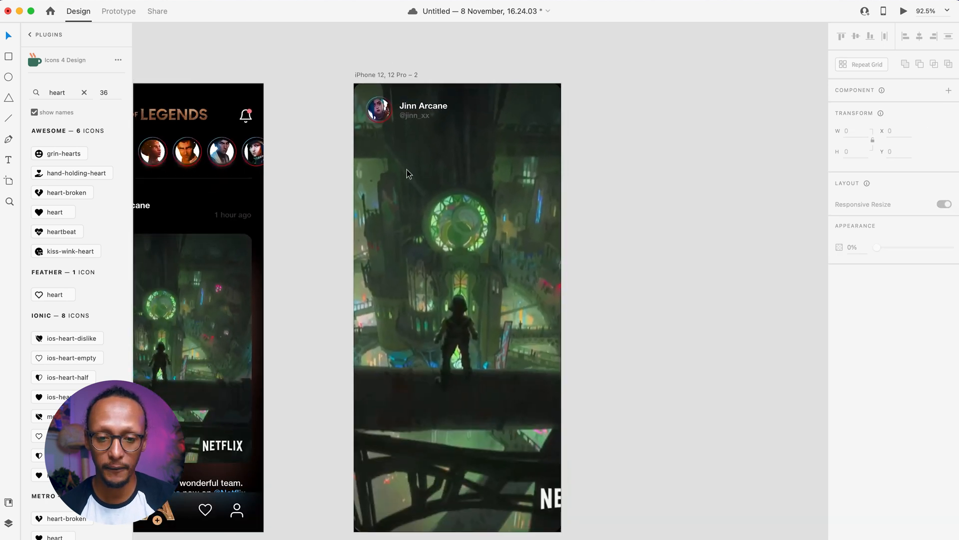
click(406, 171)
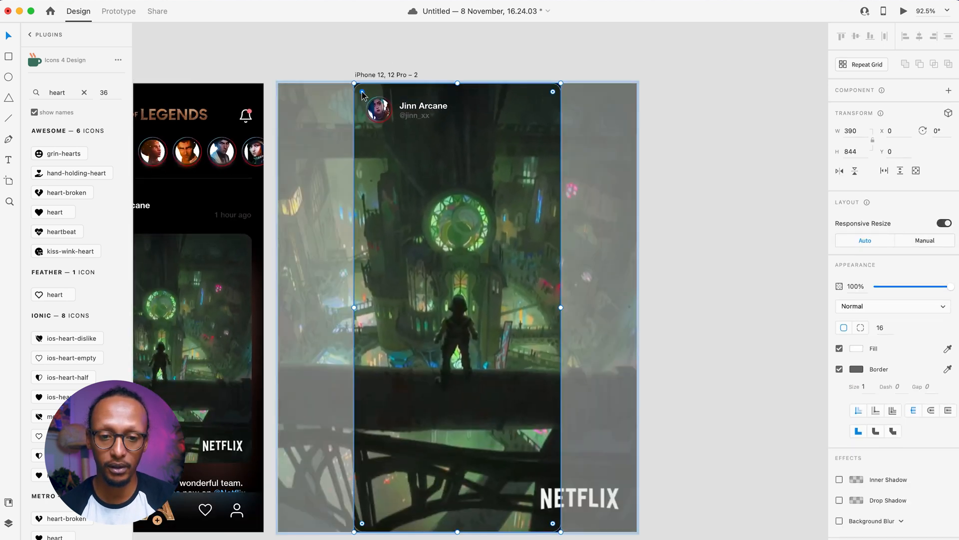
click(310, 80)
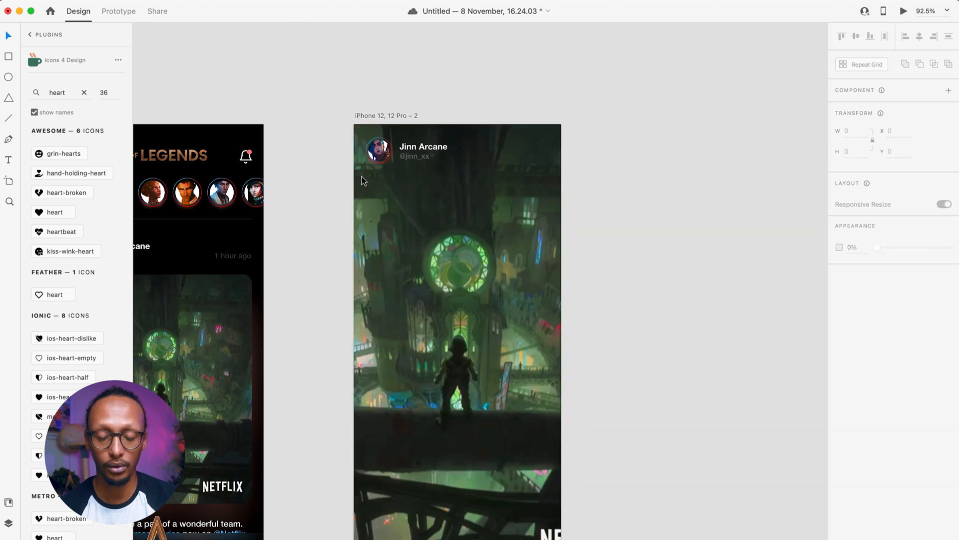
scroll(415, 298, down, 2)
scroll(428, 445, up, 4)
scroll(428, 445, down, 4)
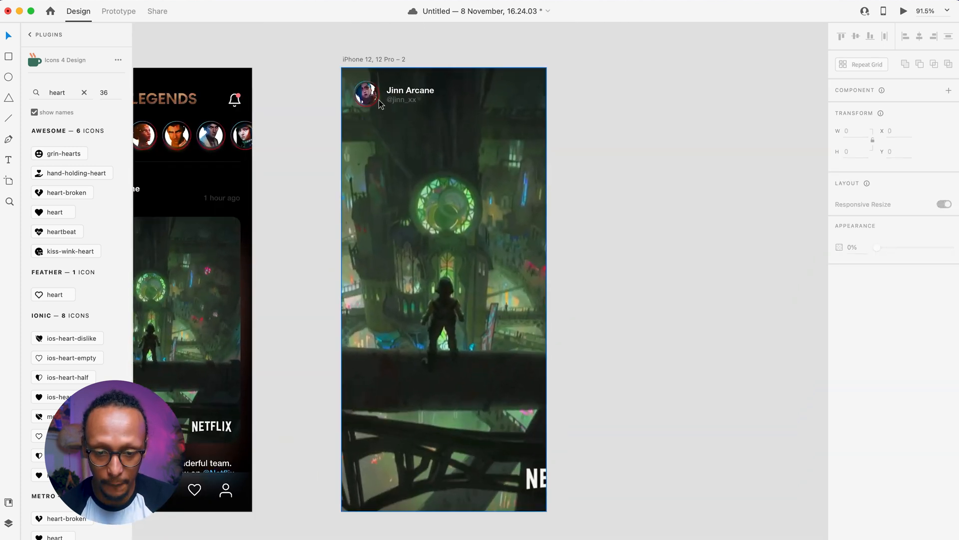
scroll(374, 346, left, 5)
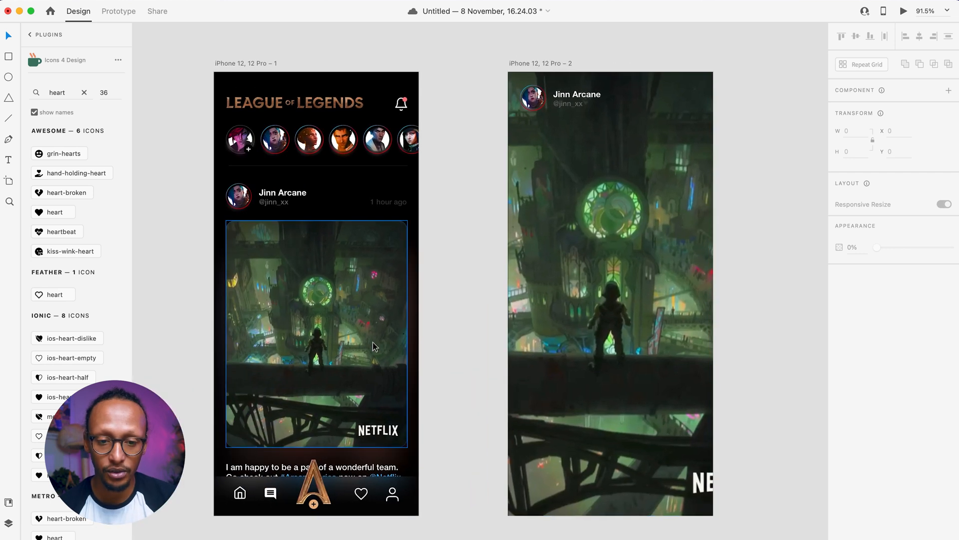
- In Prototype mode, start a tap interaction from the feed's post video
click(118, 11)
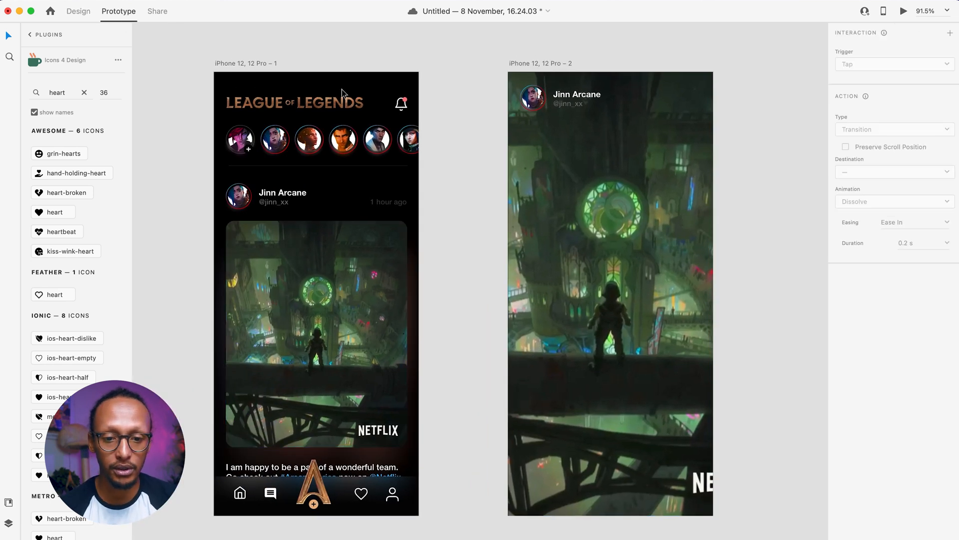
click(348, 301)
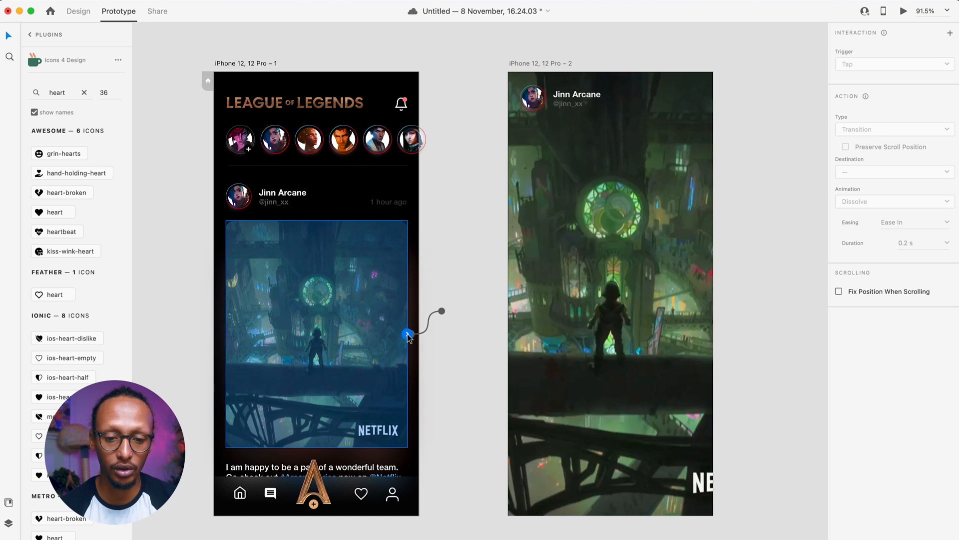
drag(408, 335, 580, 190)
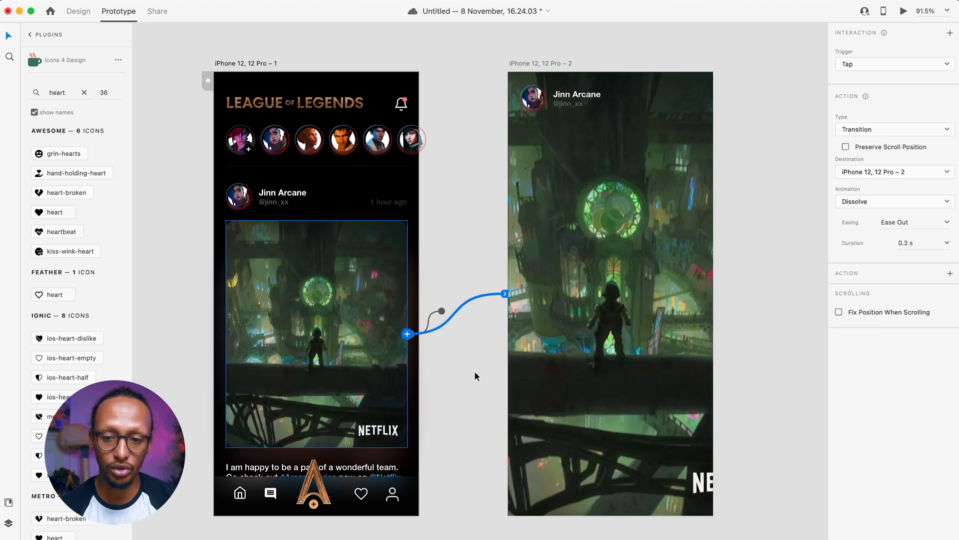
key(super+z)
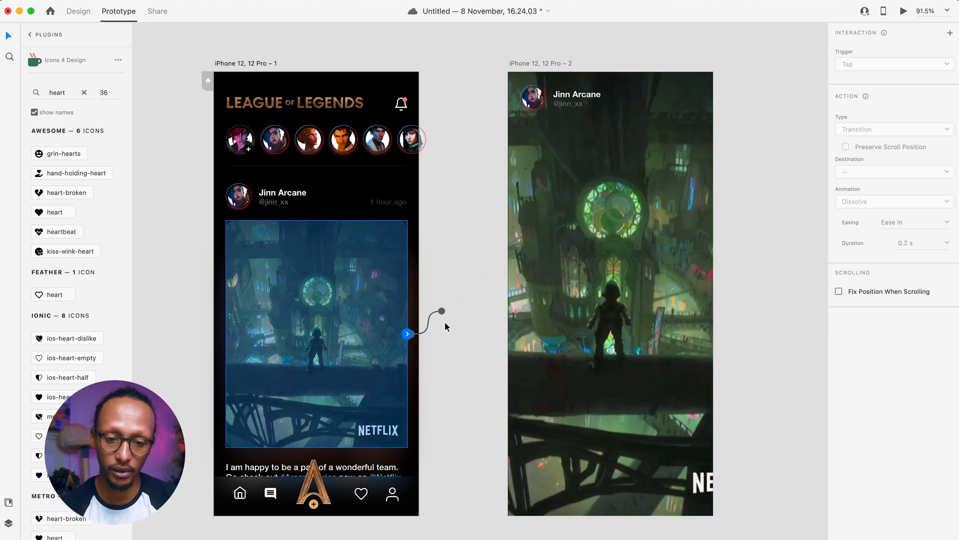
drag(443, 313, 443, 312)
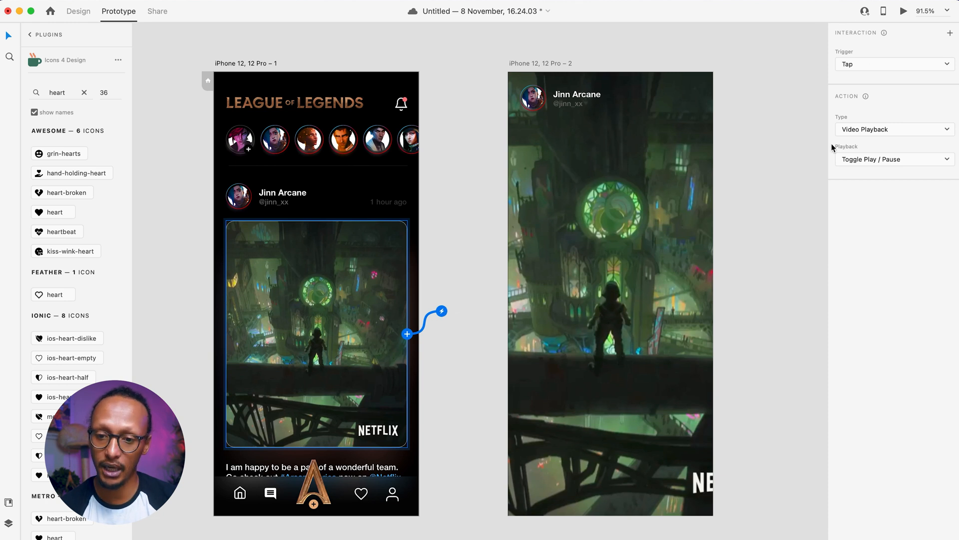
- Set the interaction to Auto-Animate to iPhone 12, 12 Pro – 2, 1.2 s, Snap easing
click(857, 129)
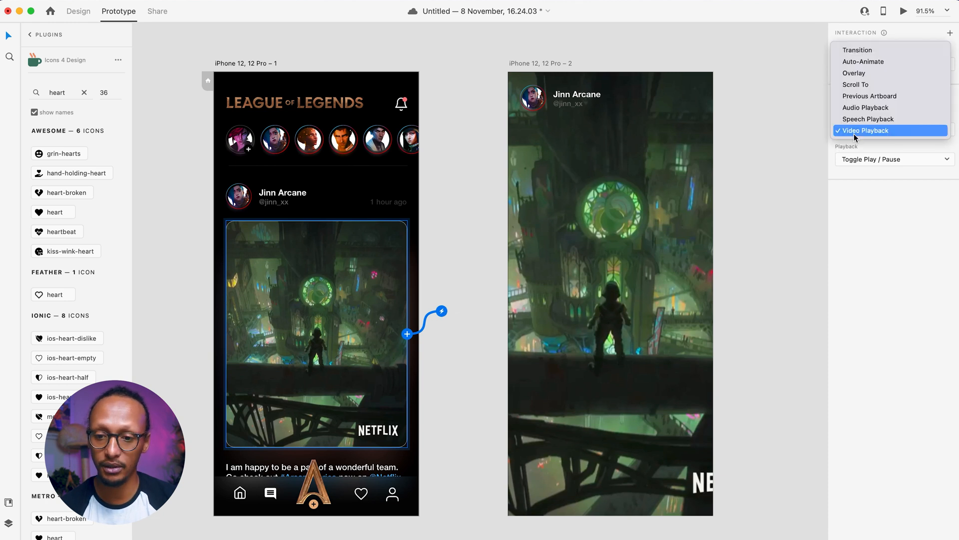
click(864, 61)
click(897, 161)
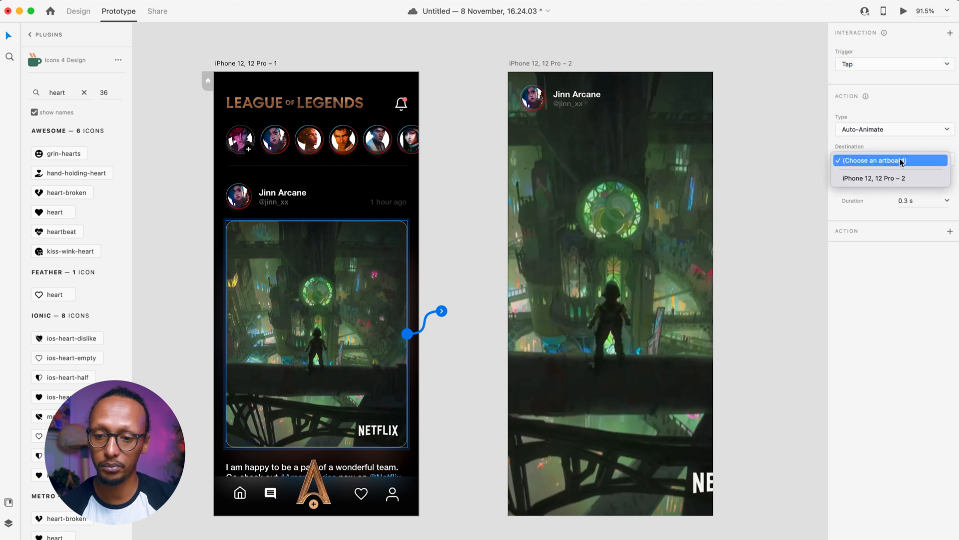
click(884, 179)
click(947, 202)
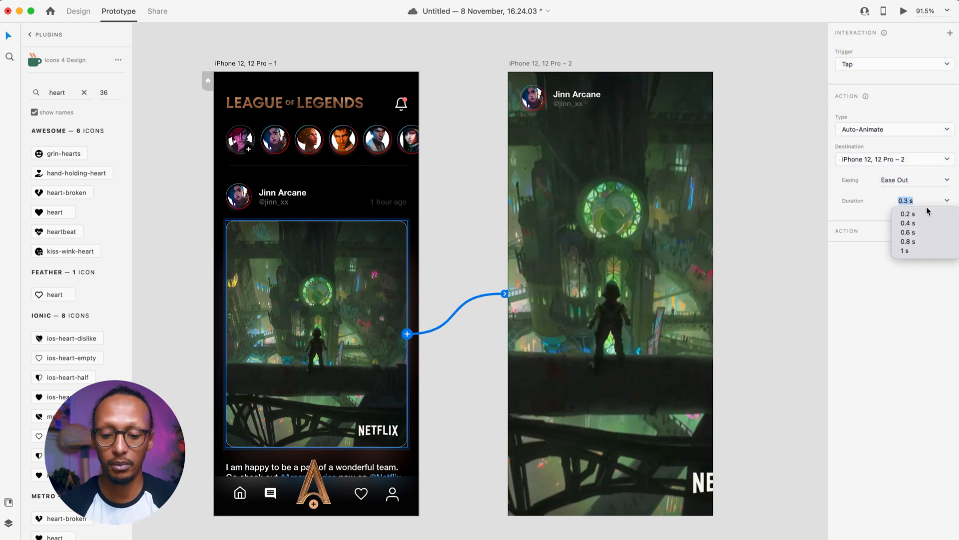
key(Return)
click(945, 184)
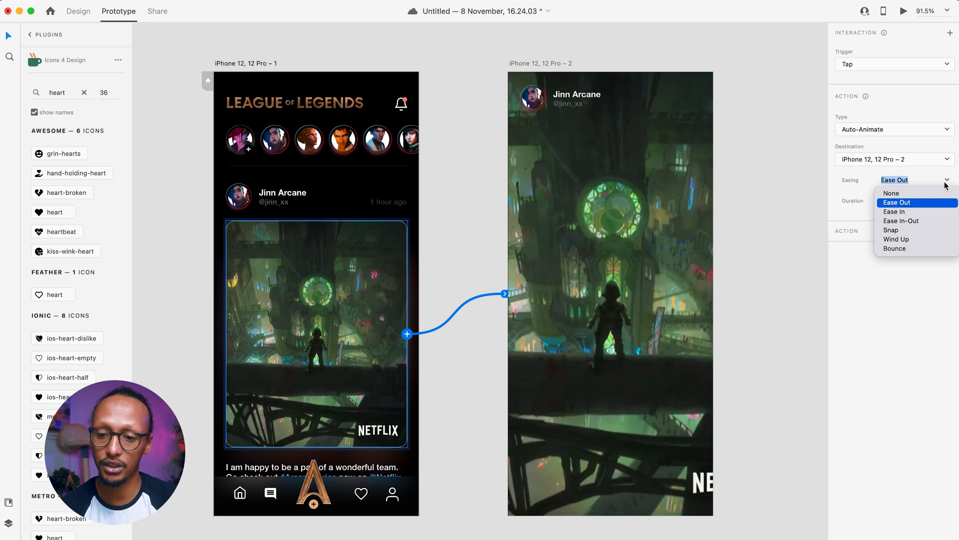
click(897, 232)
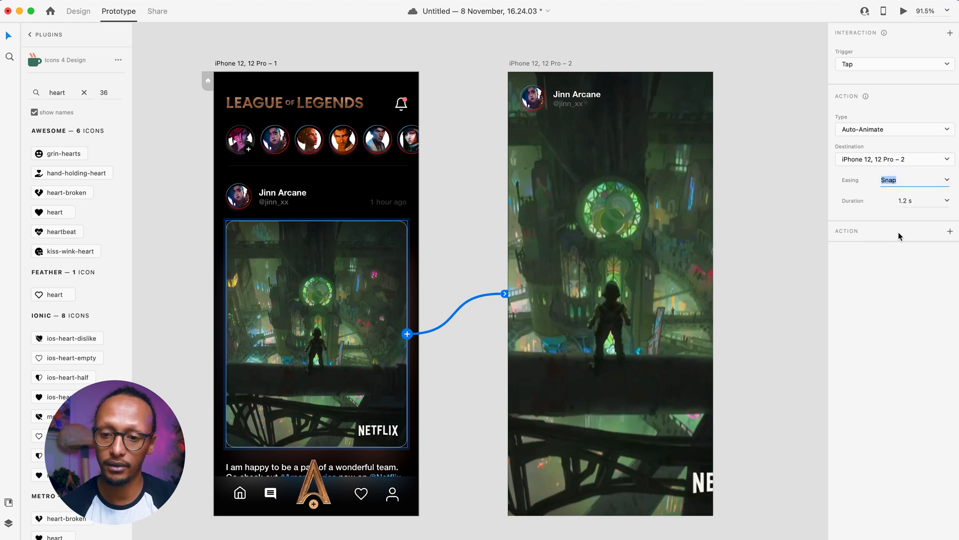
click(603, 201)
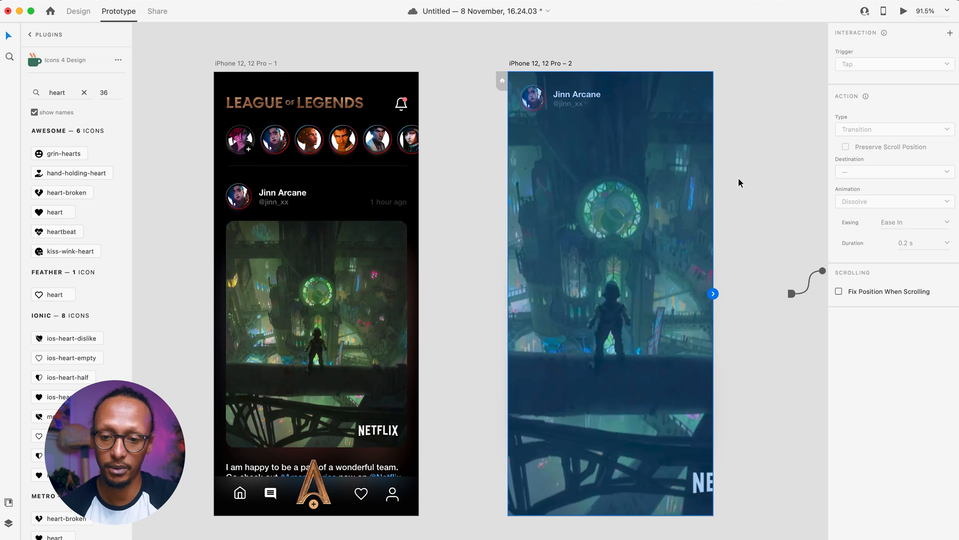
- Confirm the second screen video's prototype action stays Video Playback
click(630, 185)
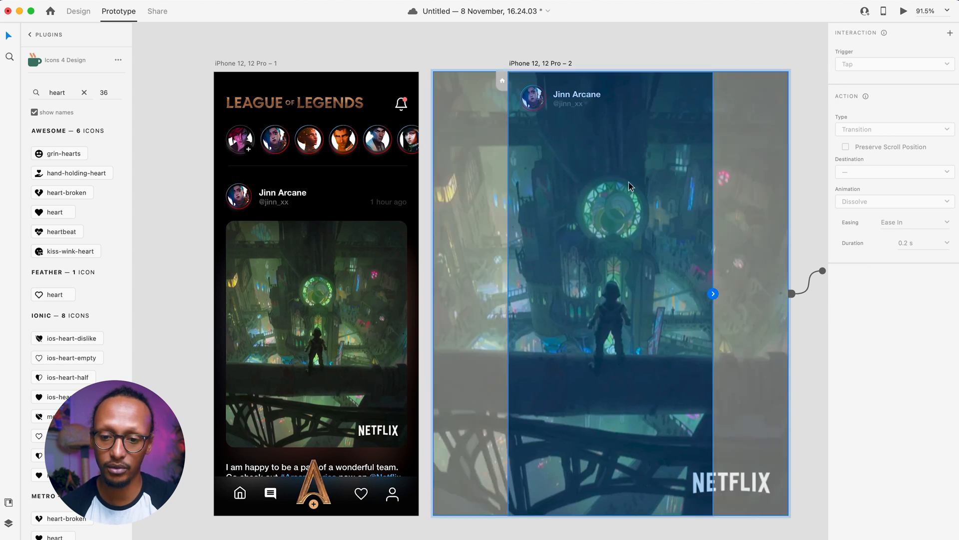
click(872, 130)
click(852, 126)
click(618, 53)
click(79, 11)
- Set the video to play automatically with loop playback switched on
click(528, 209)
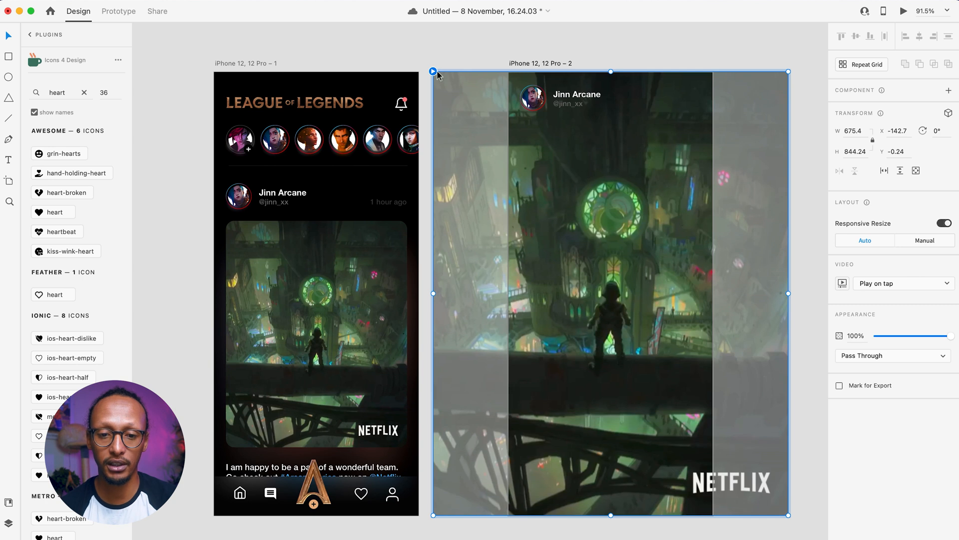
click(890, 278)
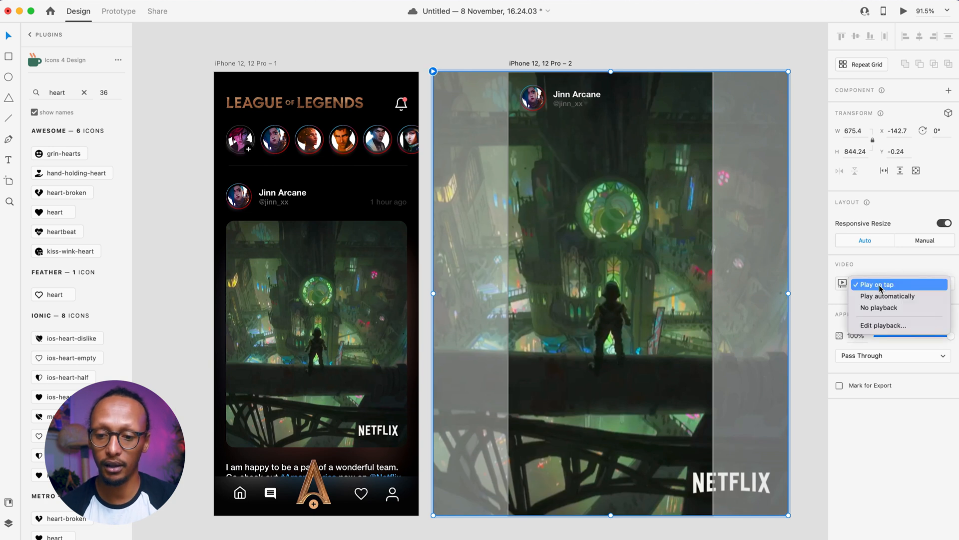
click(887, 294)
click(842, 283)
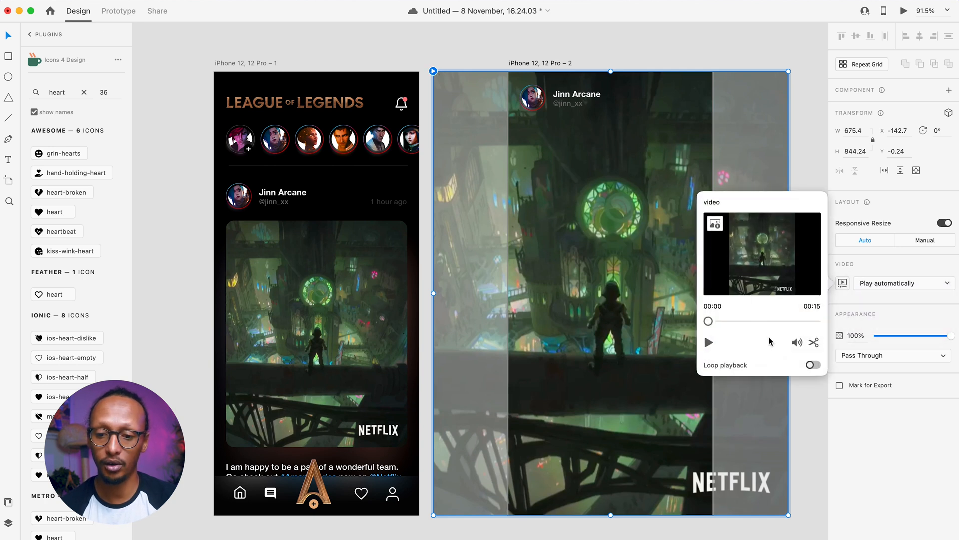
click(813, 365)
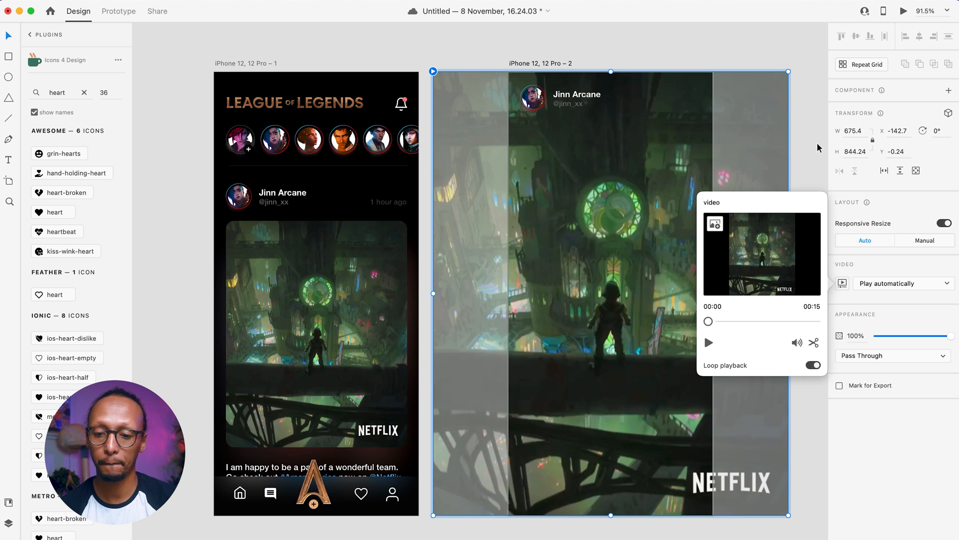
click(802, 145)
click(531, 64)
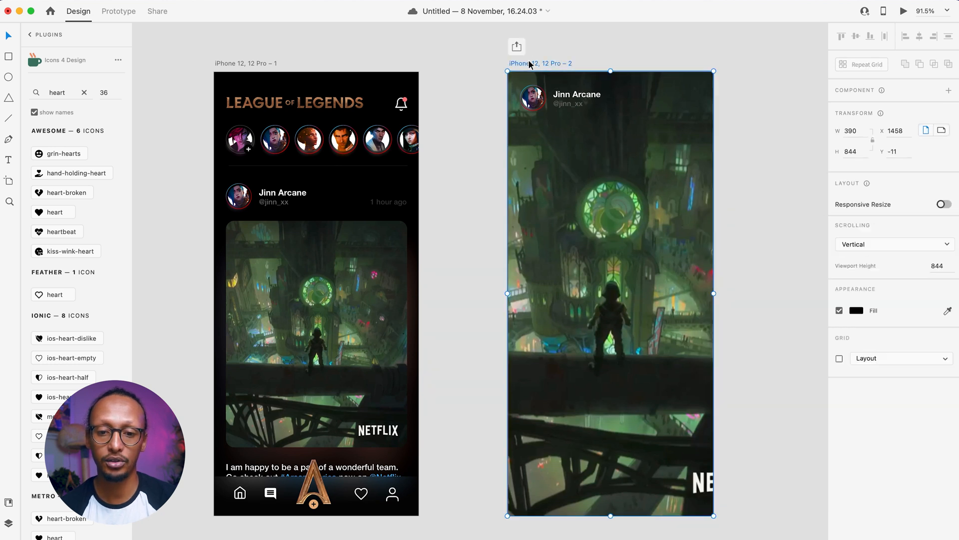
- Wire artboard 2 back to iPhone 12, 12 Pro – 1 using tap, Auto-Animate, Snap, 1.2 s
click(116, 11)
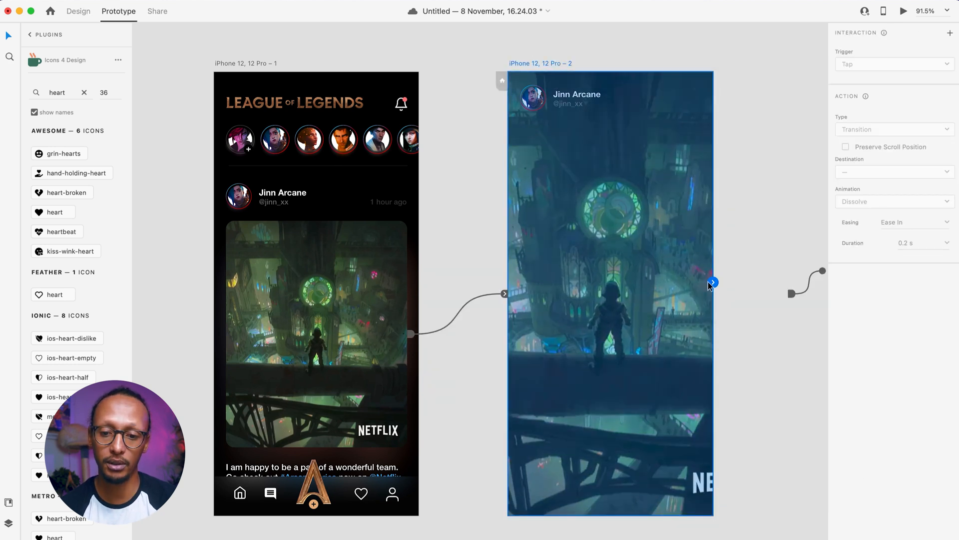
drag(428, 287, 355, 302)
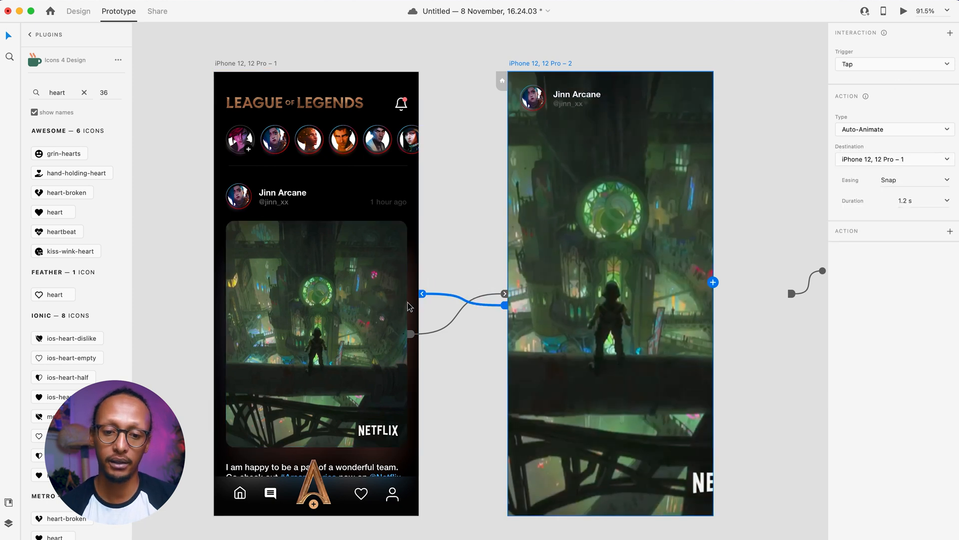
click(412, 302)
click(469, 174)
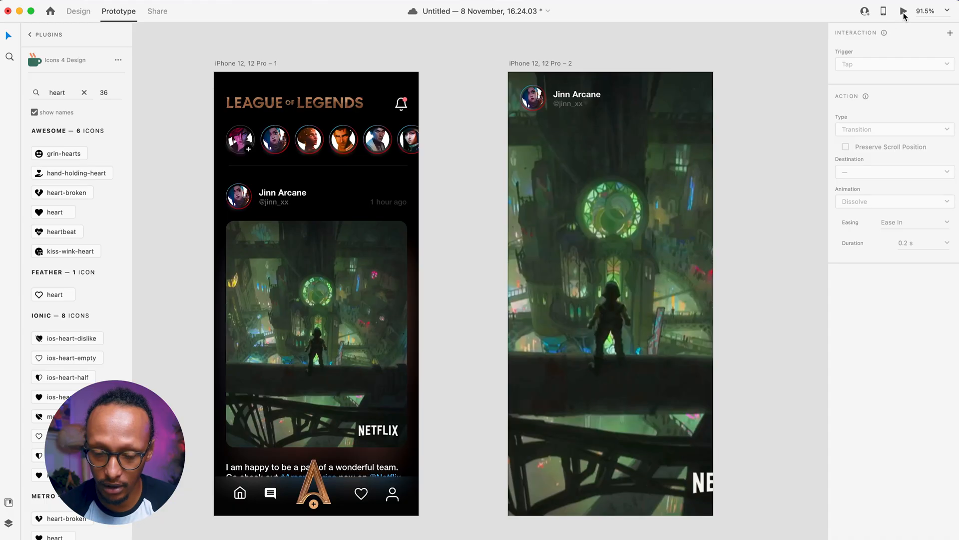
click(904, 13)
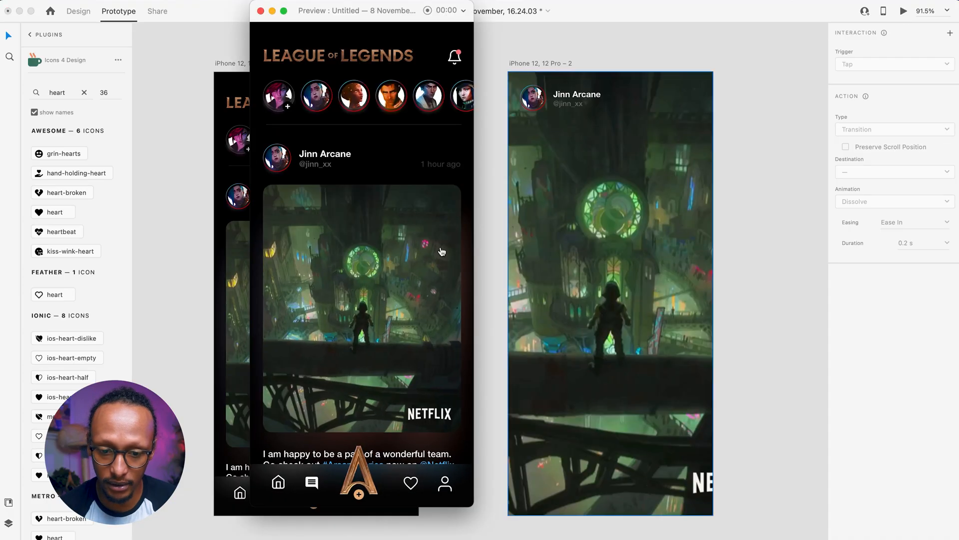
click(286, 13)
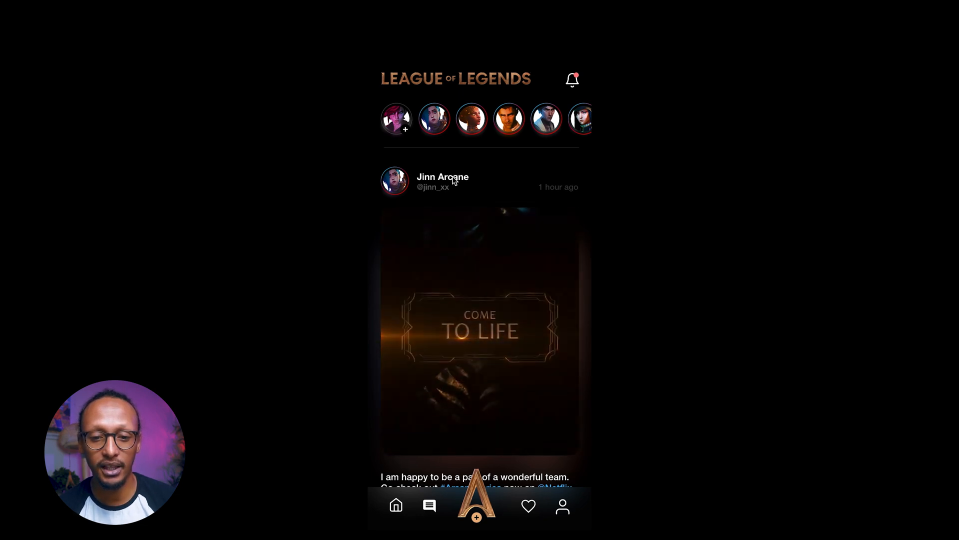
click(483, 263)
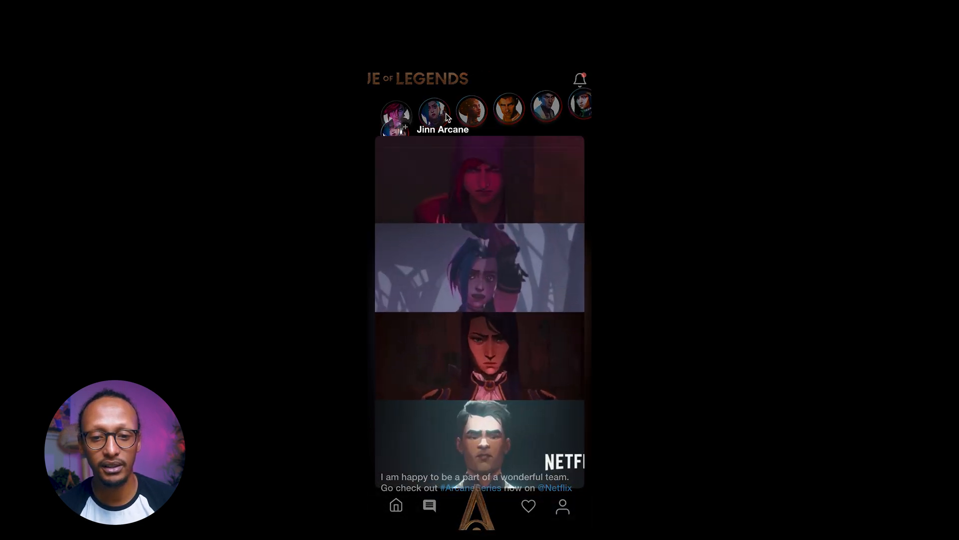
click(546, 121)
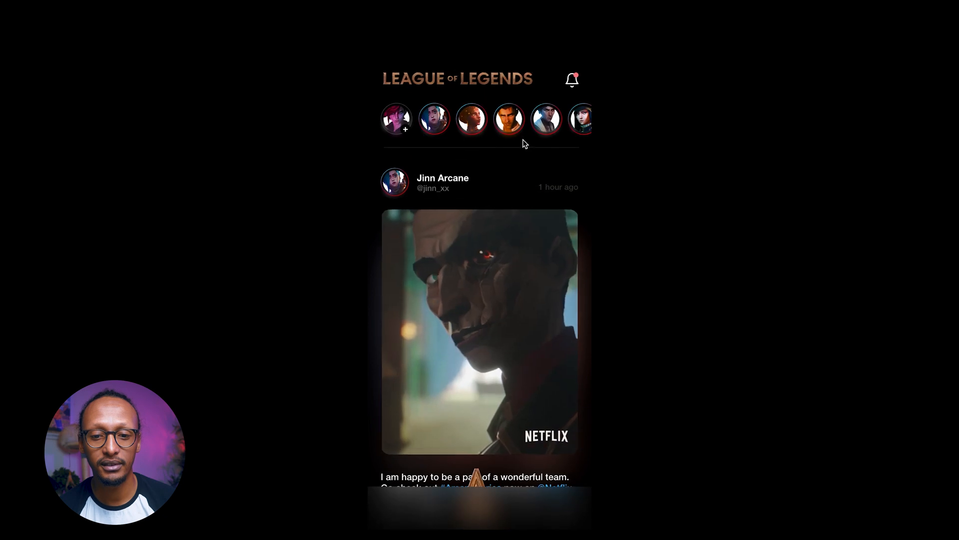
click(475, 245)
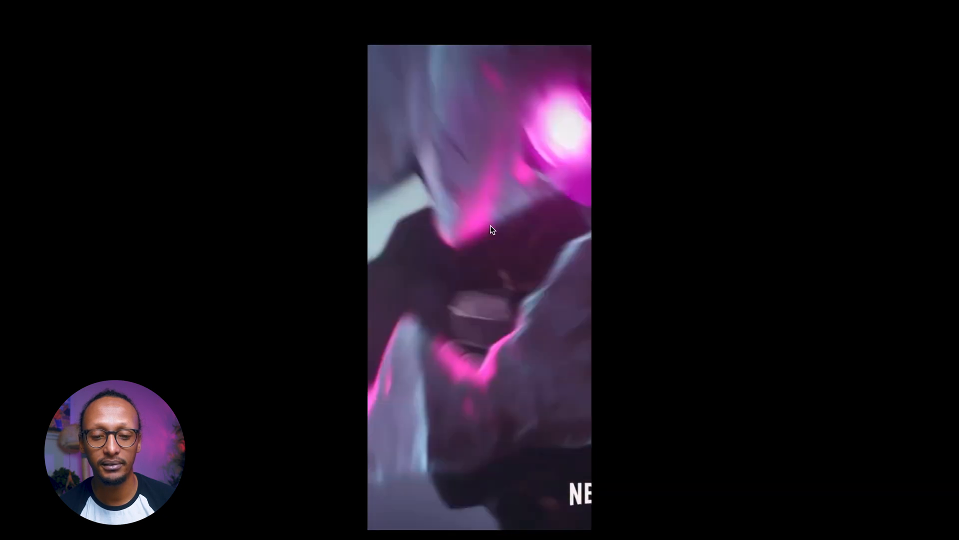
click(585, 193)
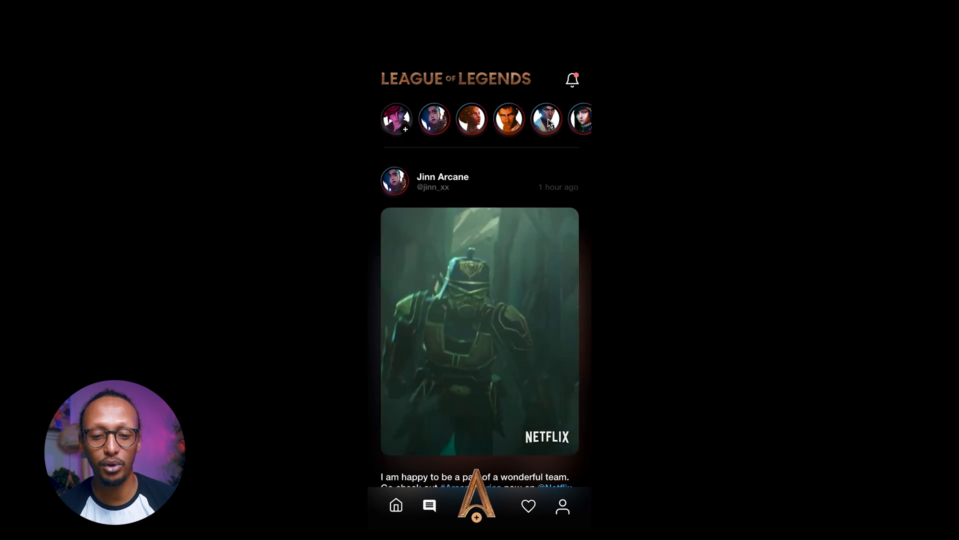
click(565, 428)
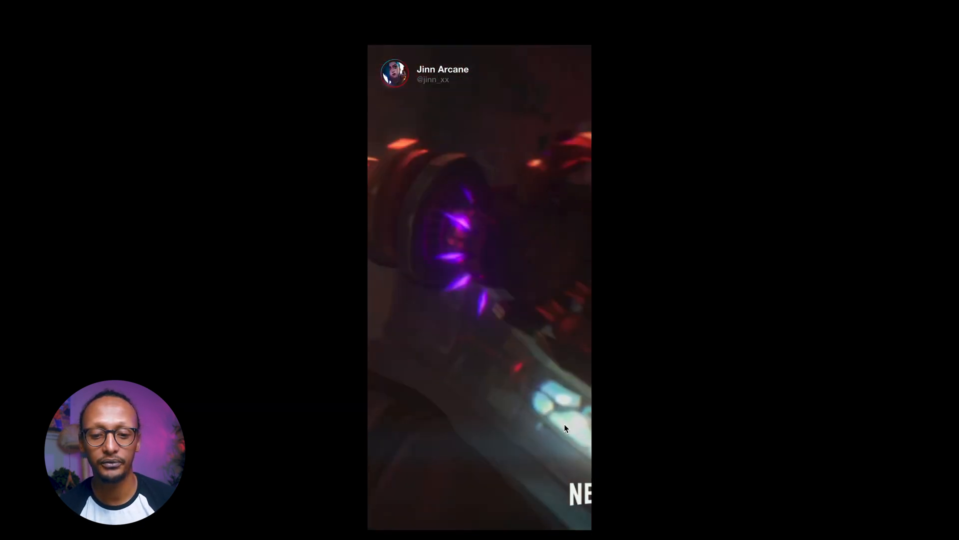
click(564, 425)
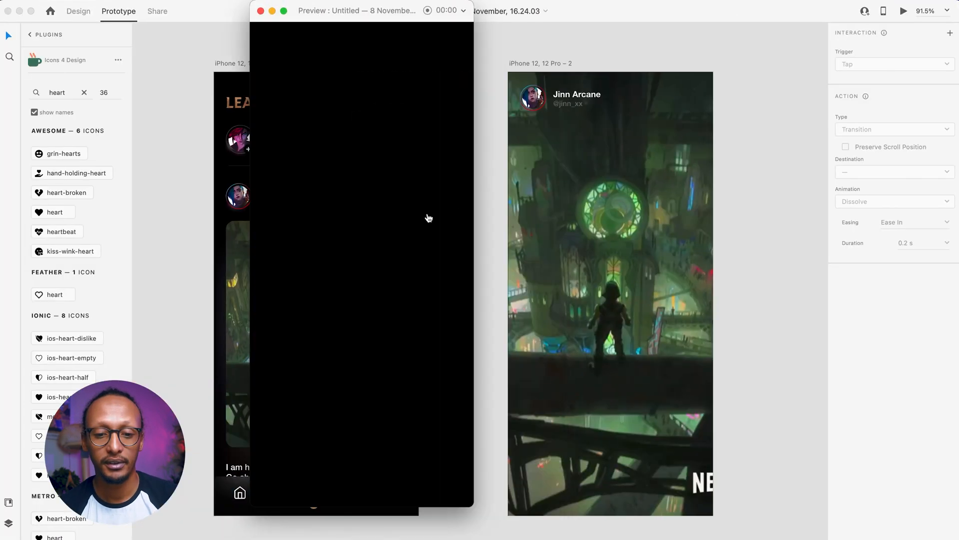
click(261, 11)
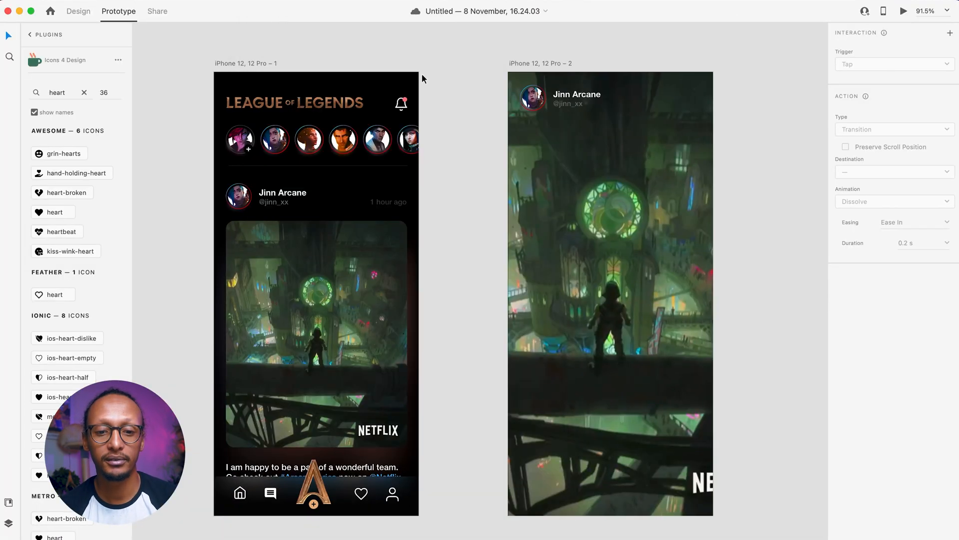